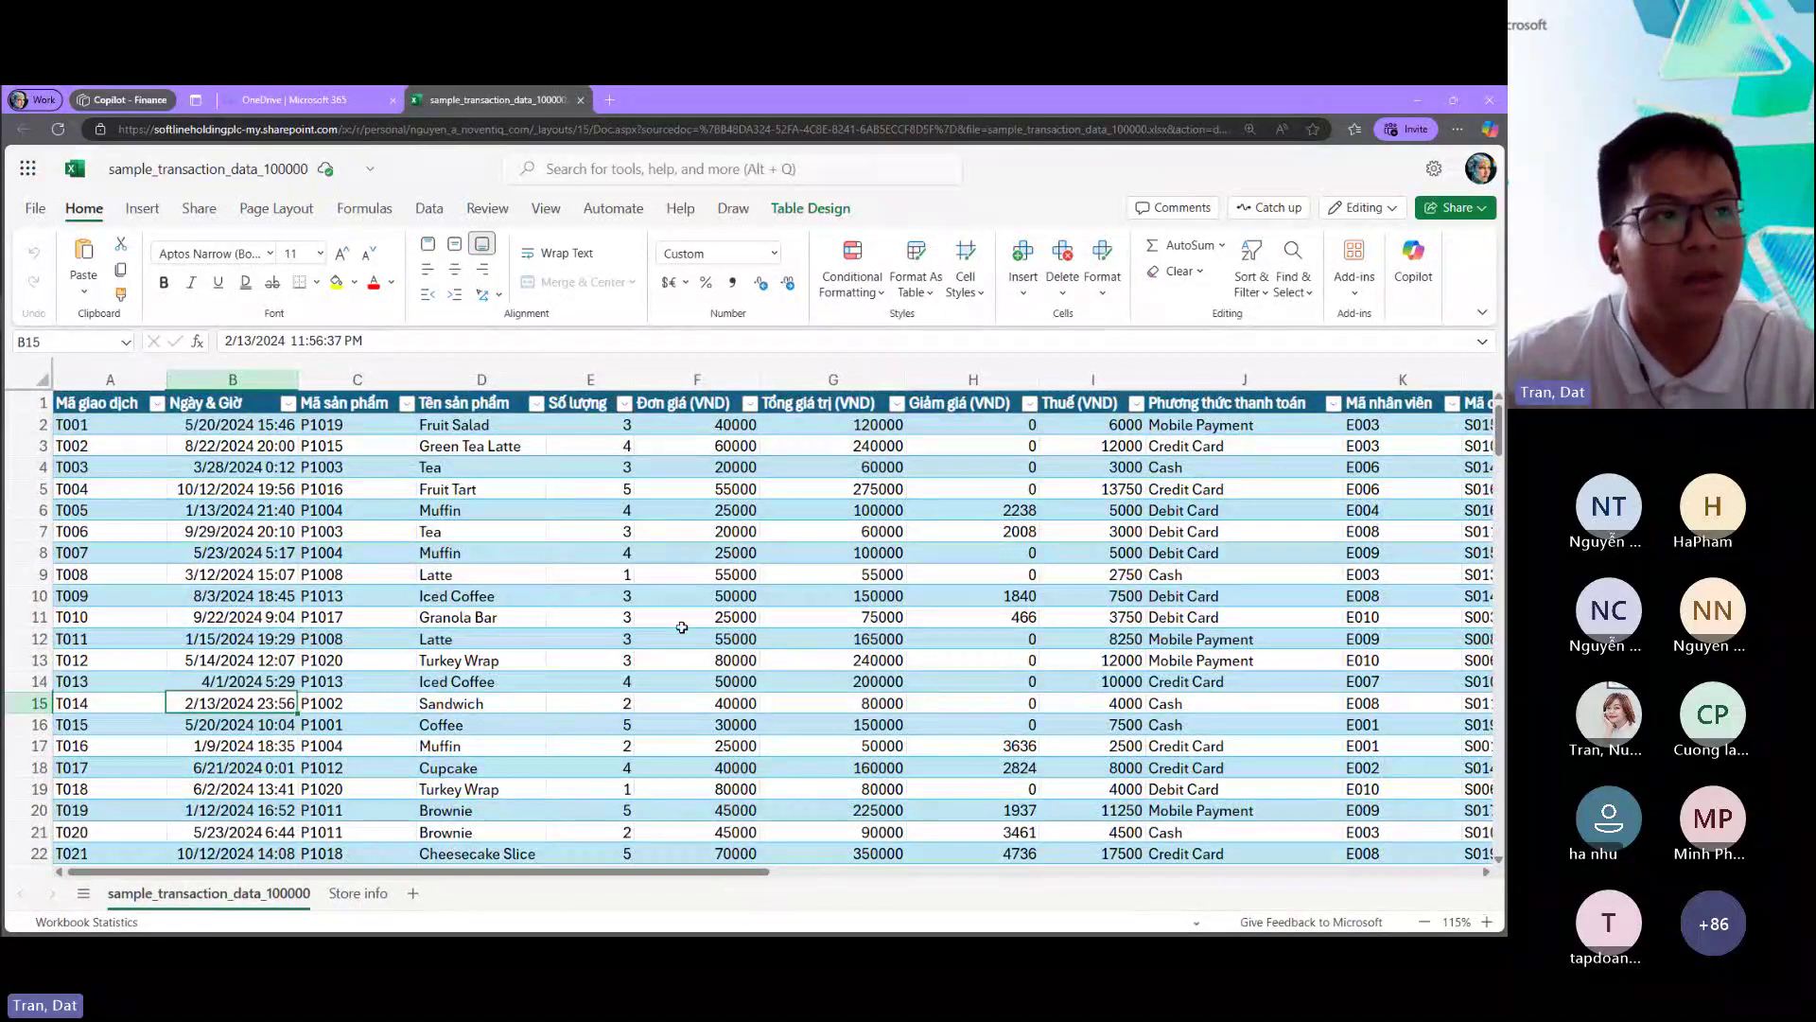
Step: Open Copilot for the transaction table and ask "Sản phẩm nào có số lượng bán ra cao nhất?"
click(1416, 274)
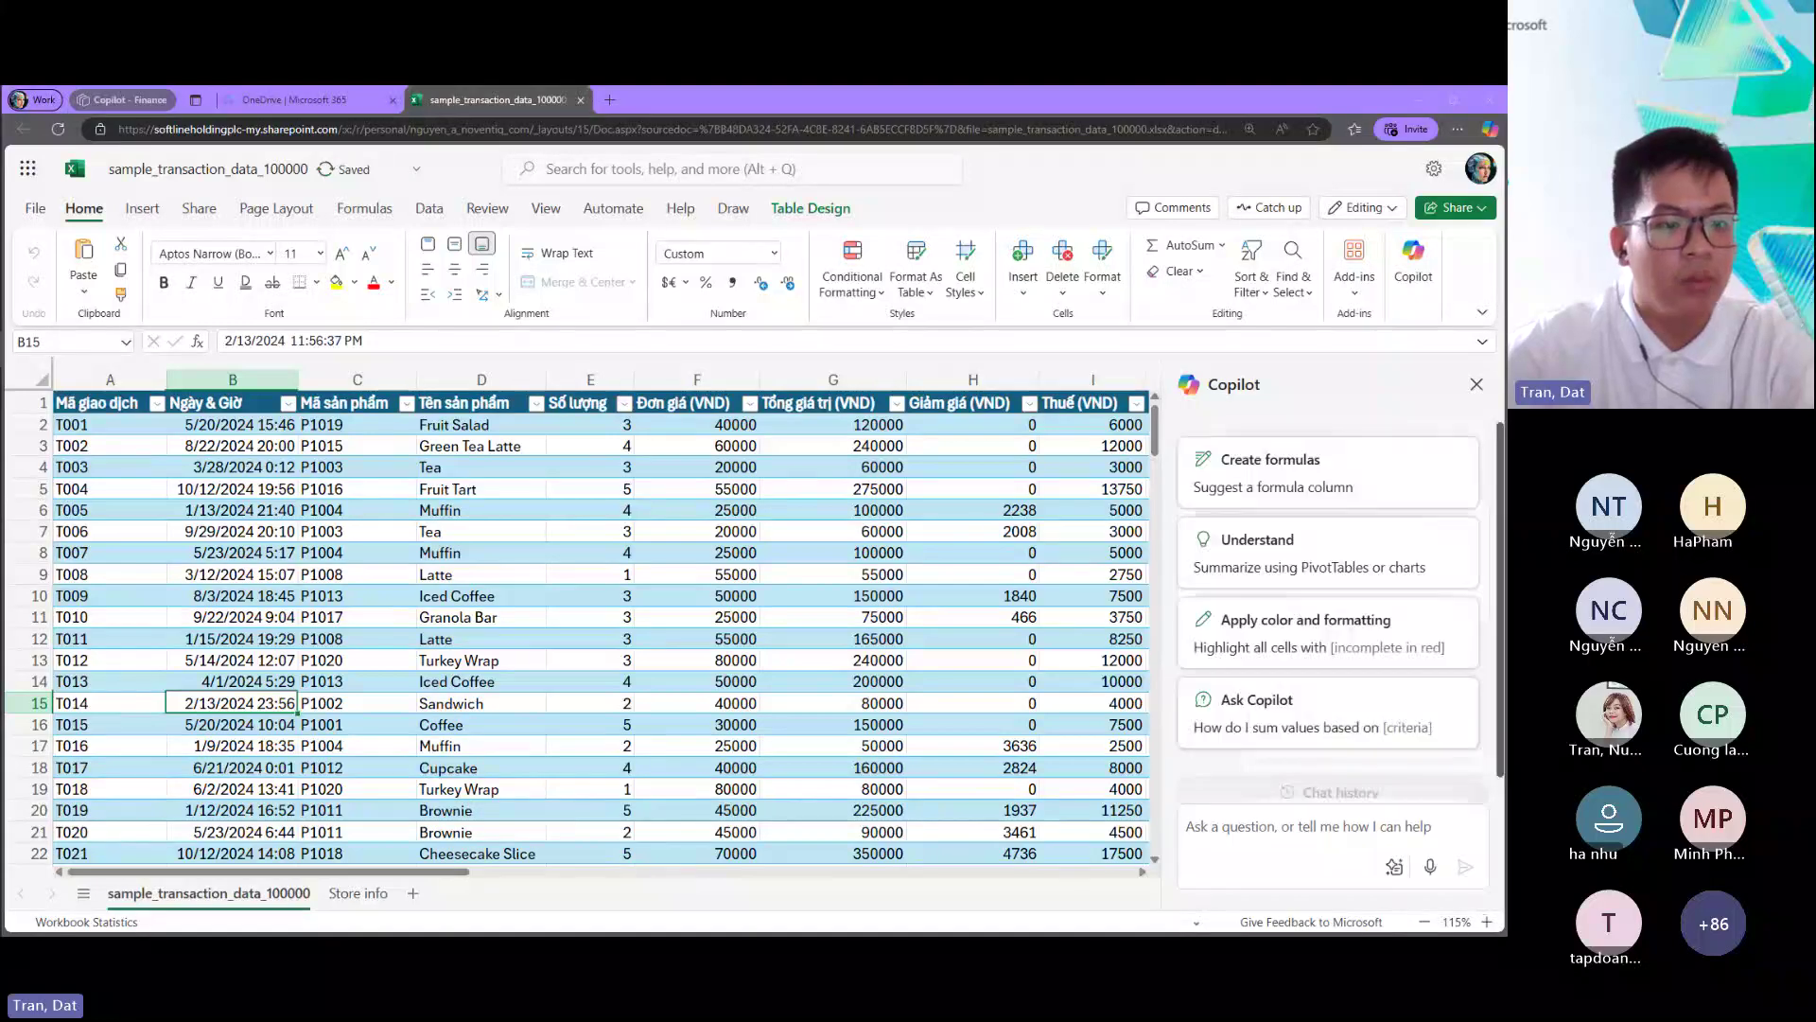
click(1225, 826)
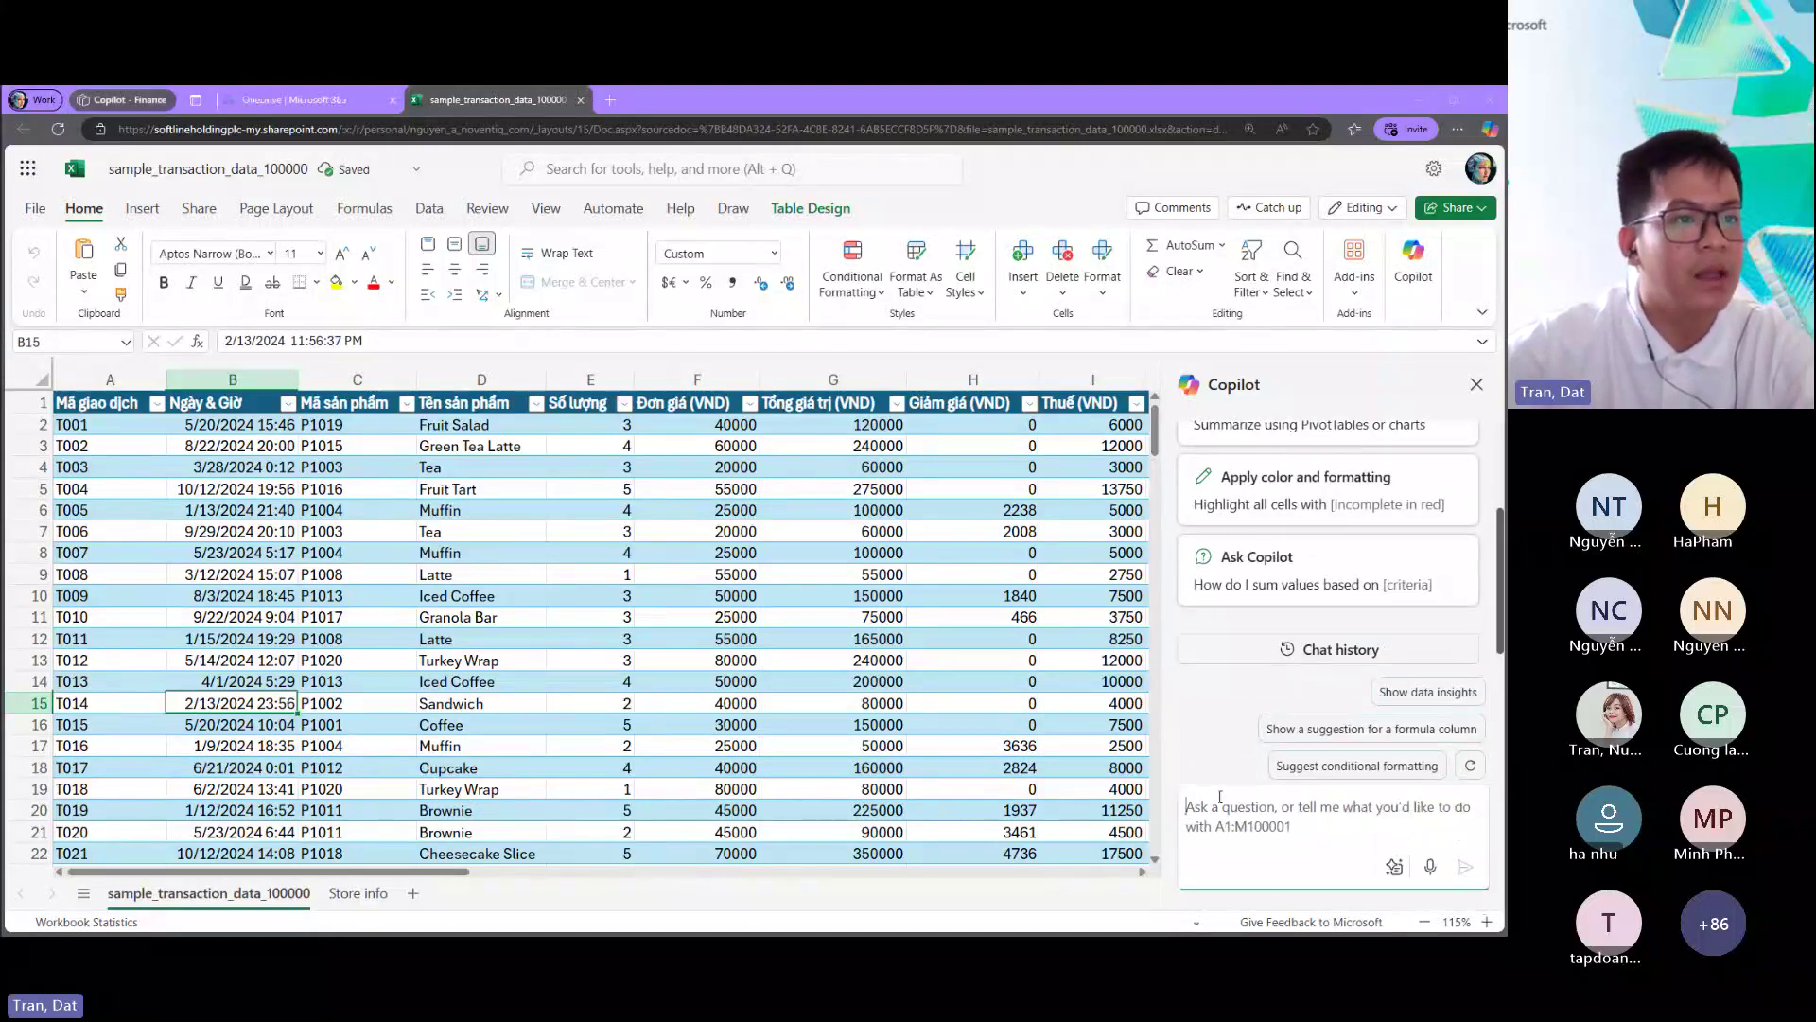
text(Sản phẩm nào có số lượng bán ra cao nhất?)
key(Return)
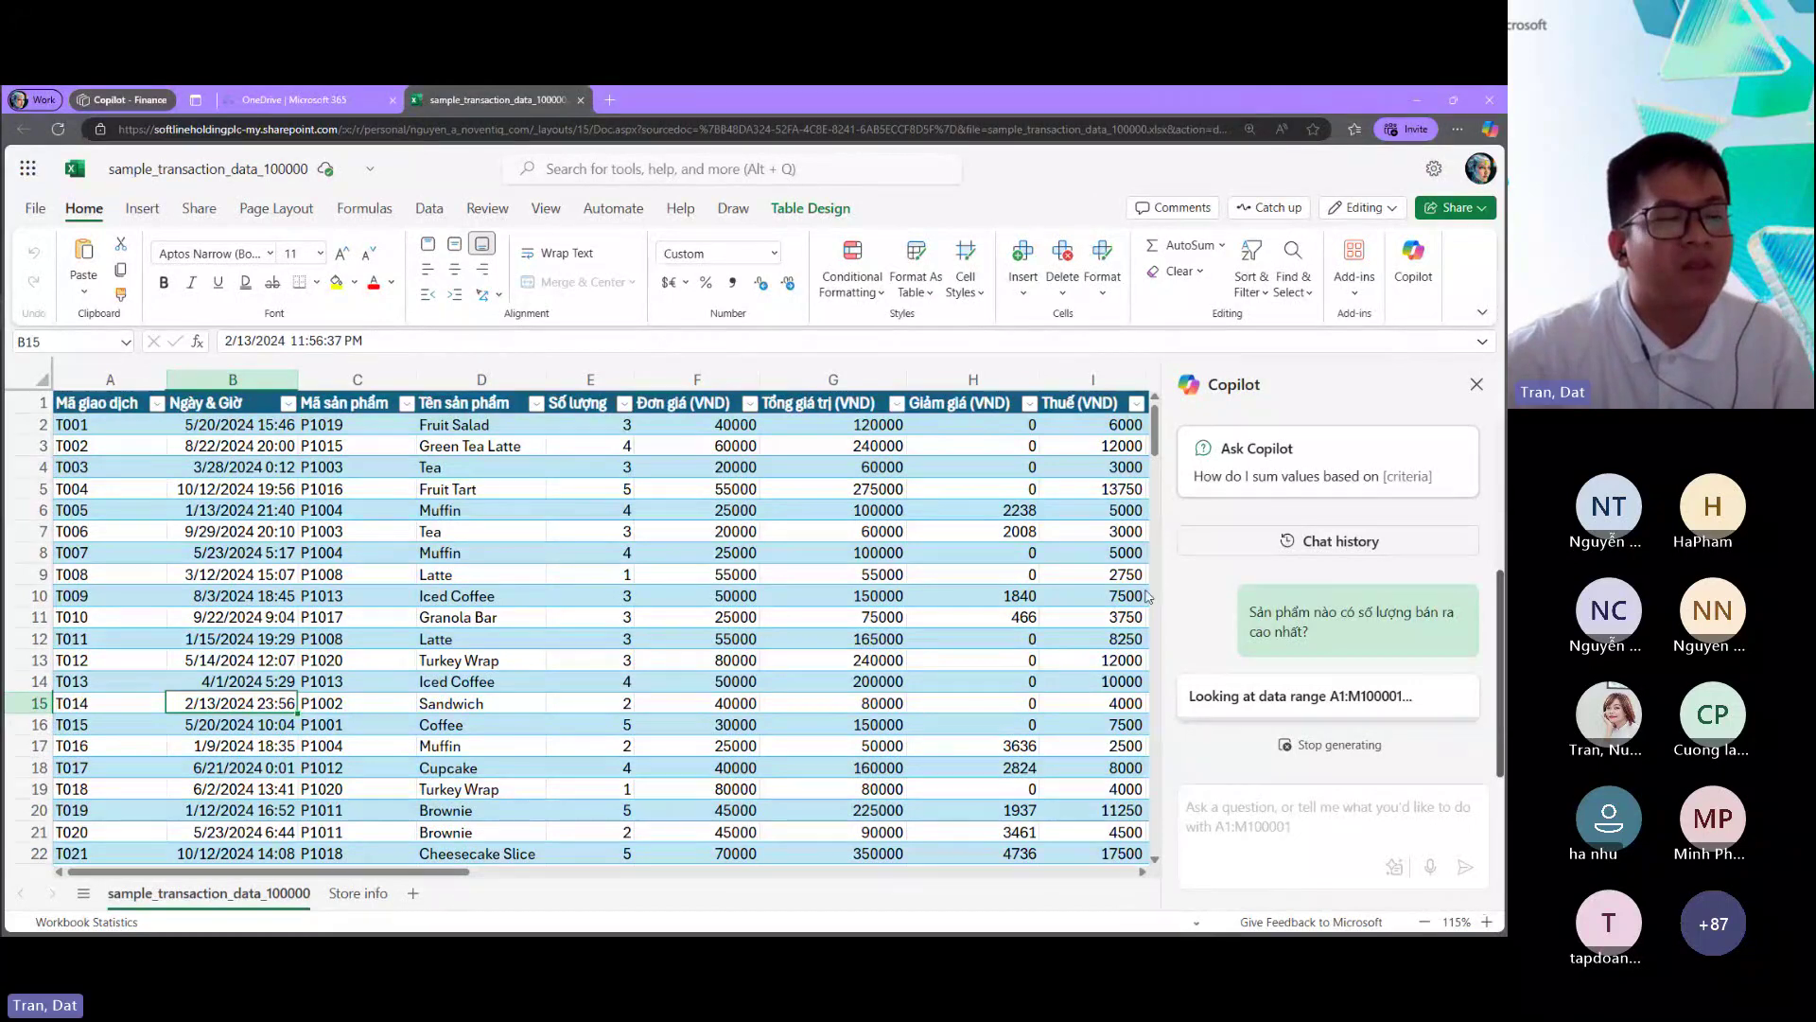
Step: Glance over the transaction table while Copilot works, and stop it from generating the answer
click(984, 574)
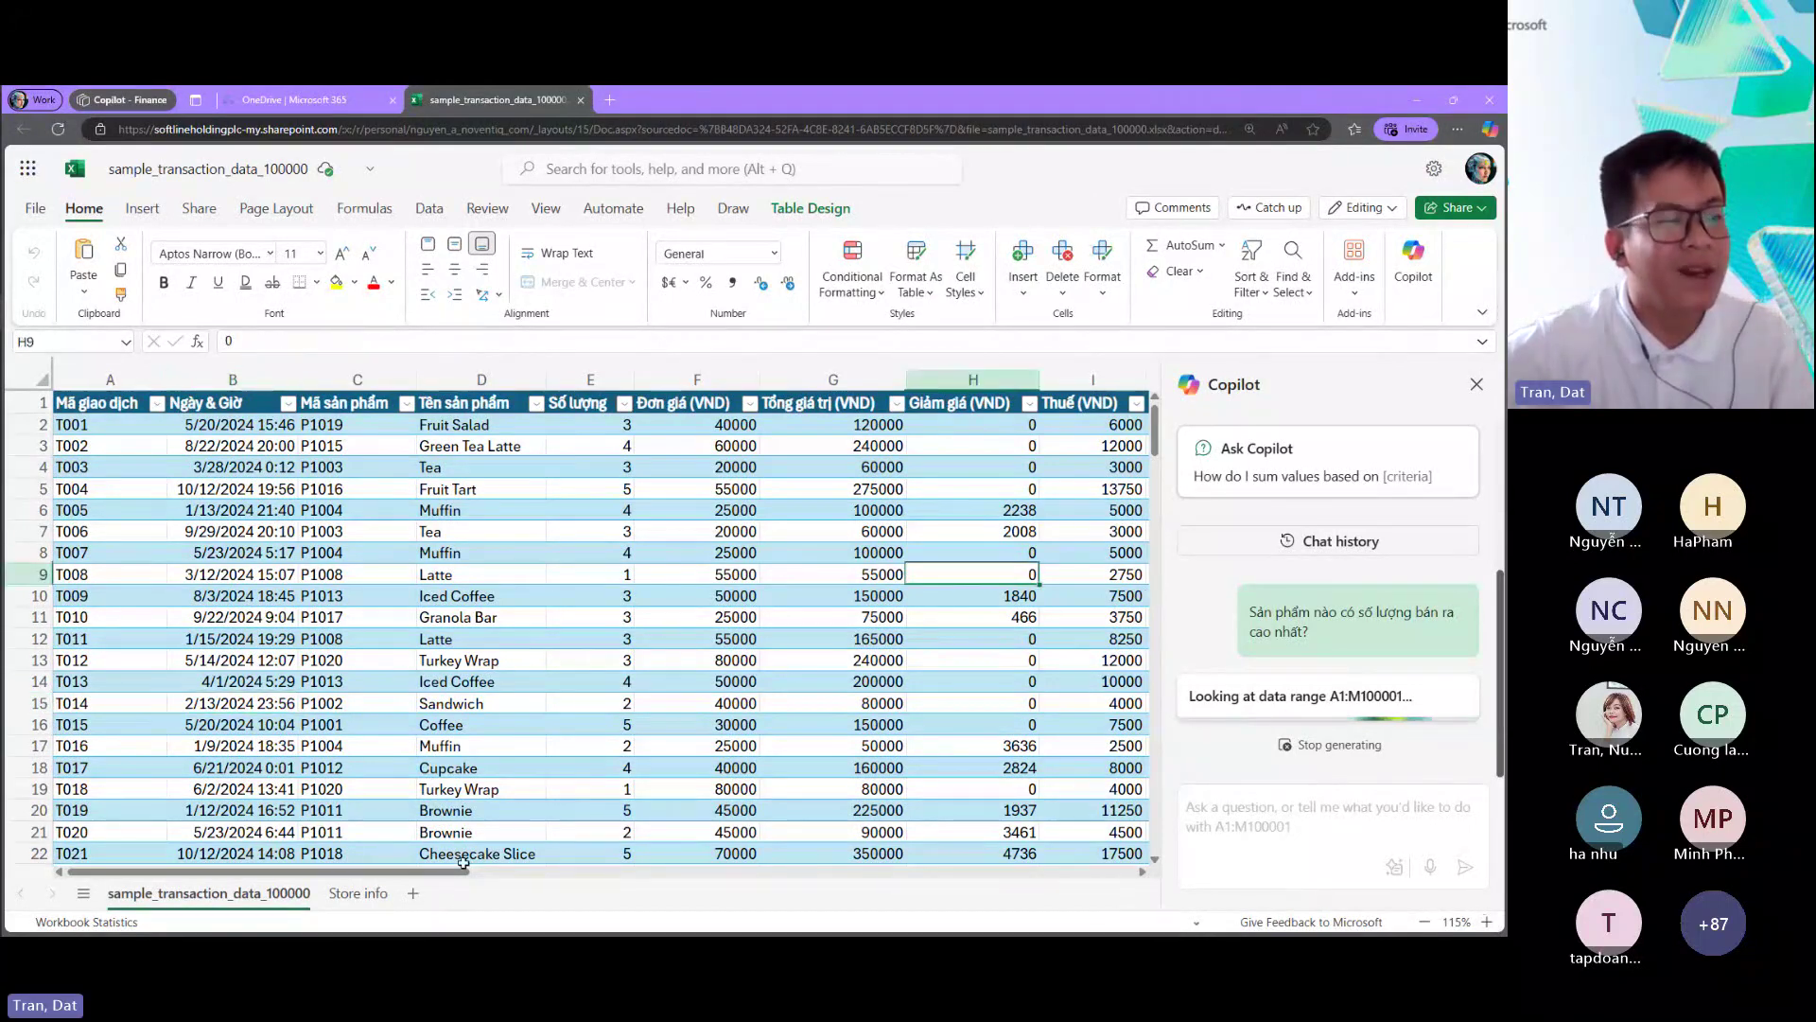
scroll(464, 862, right, 1)
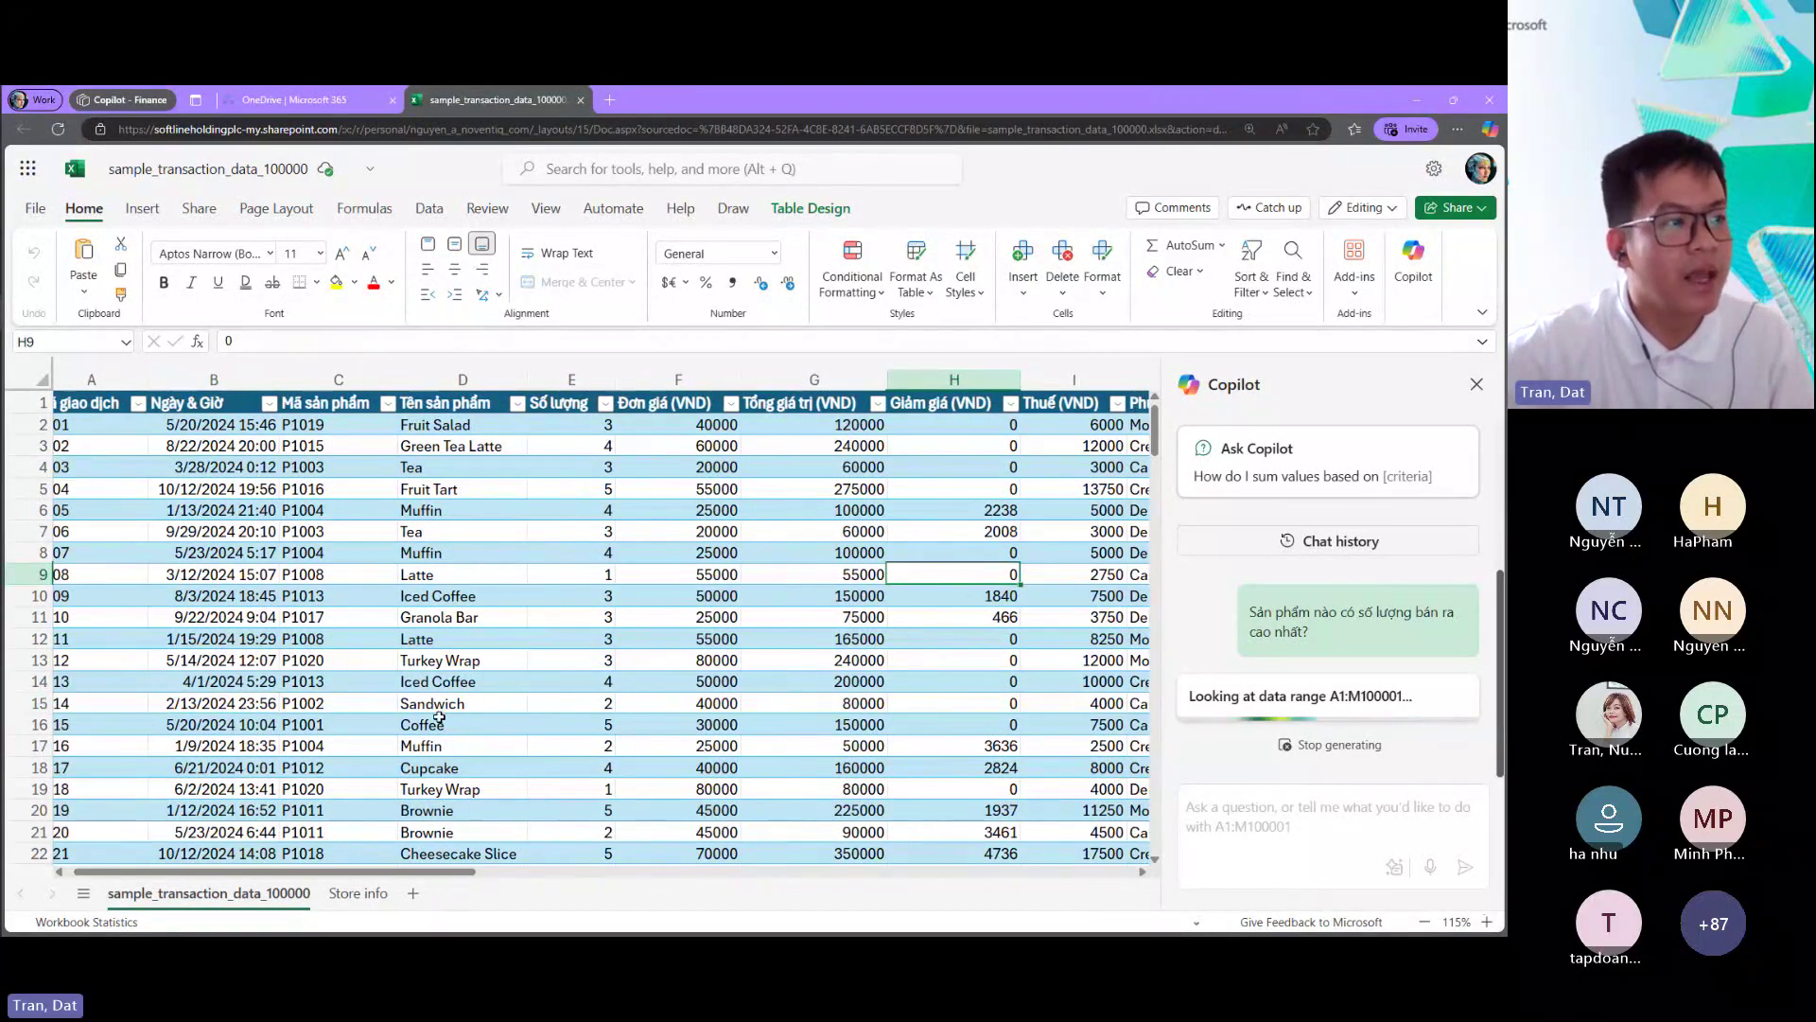
scroll(389, 749, left, 1)
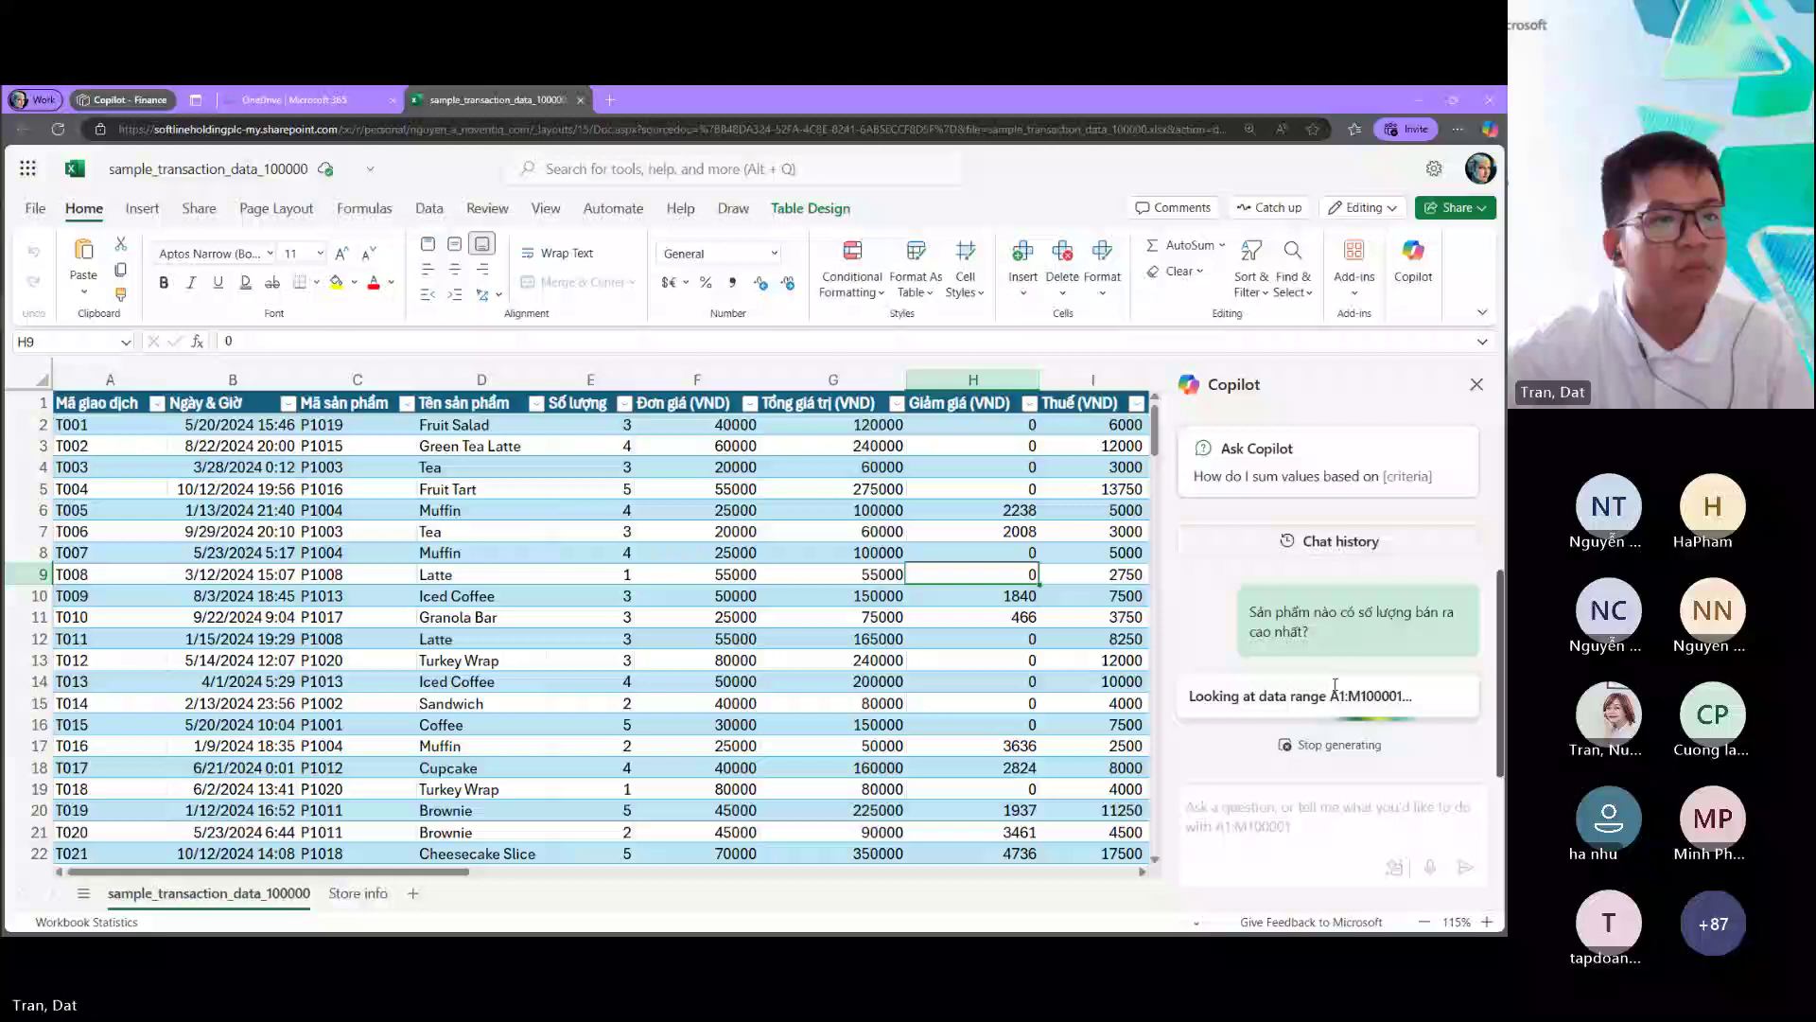
double_click(1289, 631)
click(1338, 744)
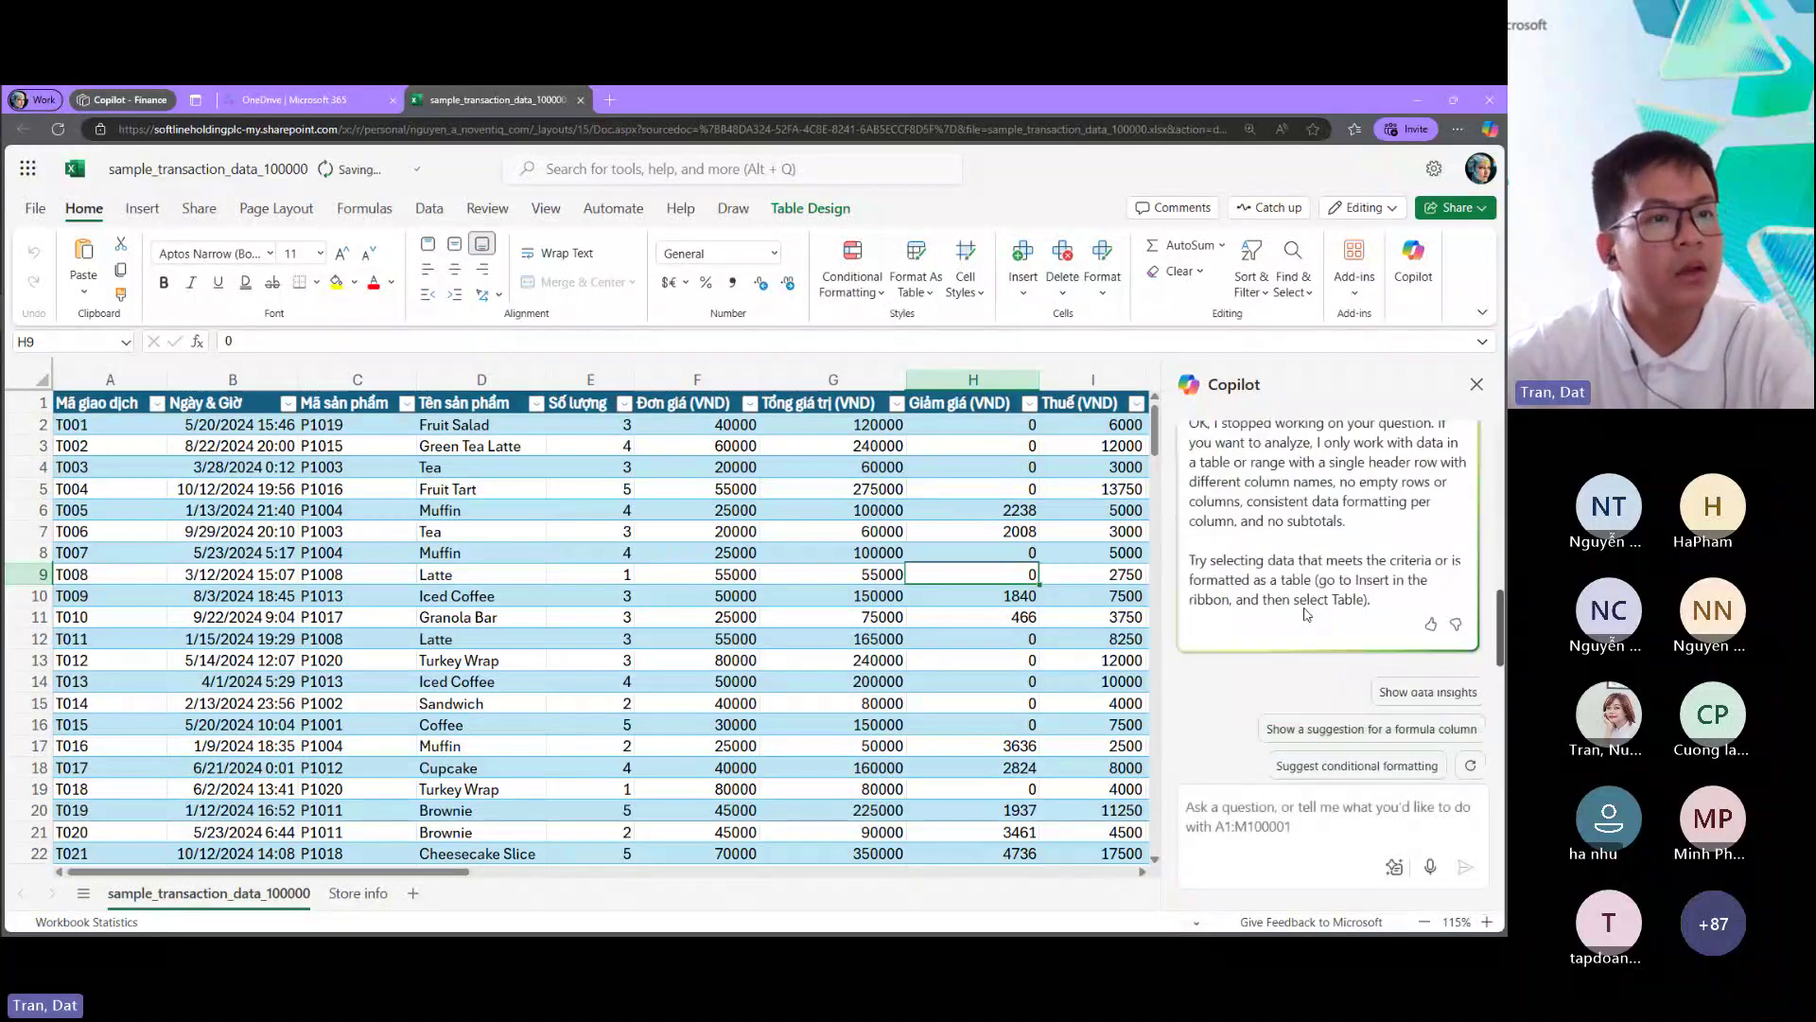
Step: Reload the workbook page and ask Copilot again "Sản phẩm nào có số lượng bán ra cao nhất?"
click(66, 134)
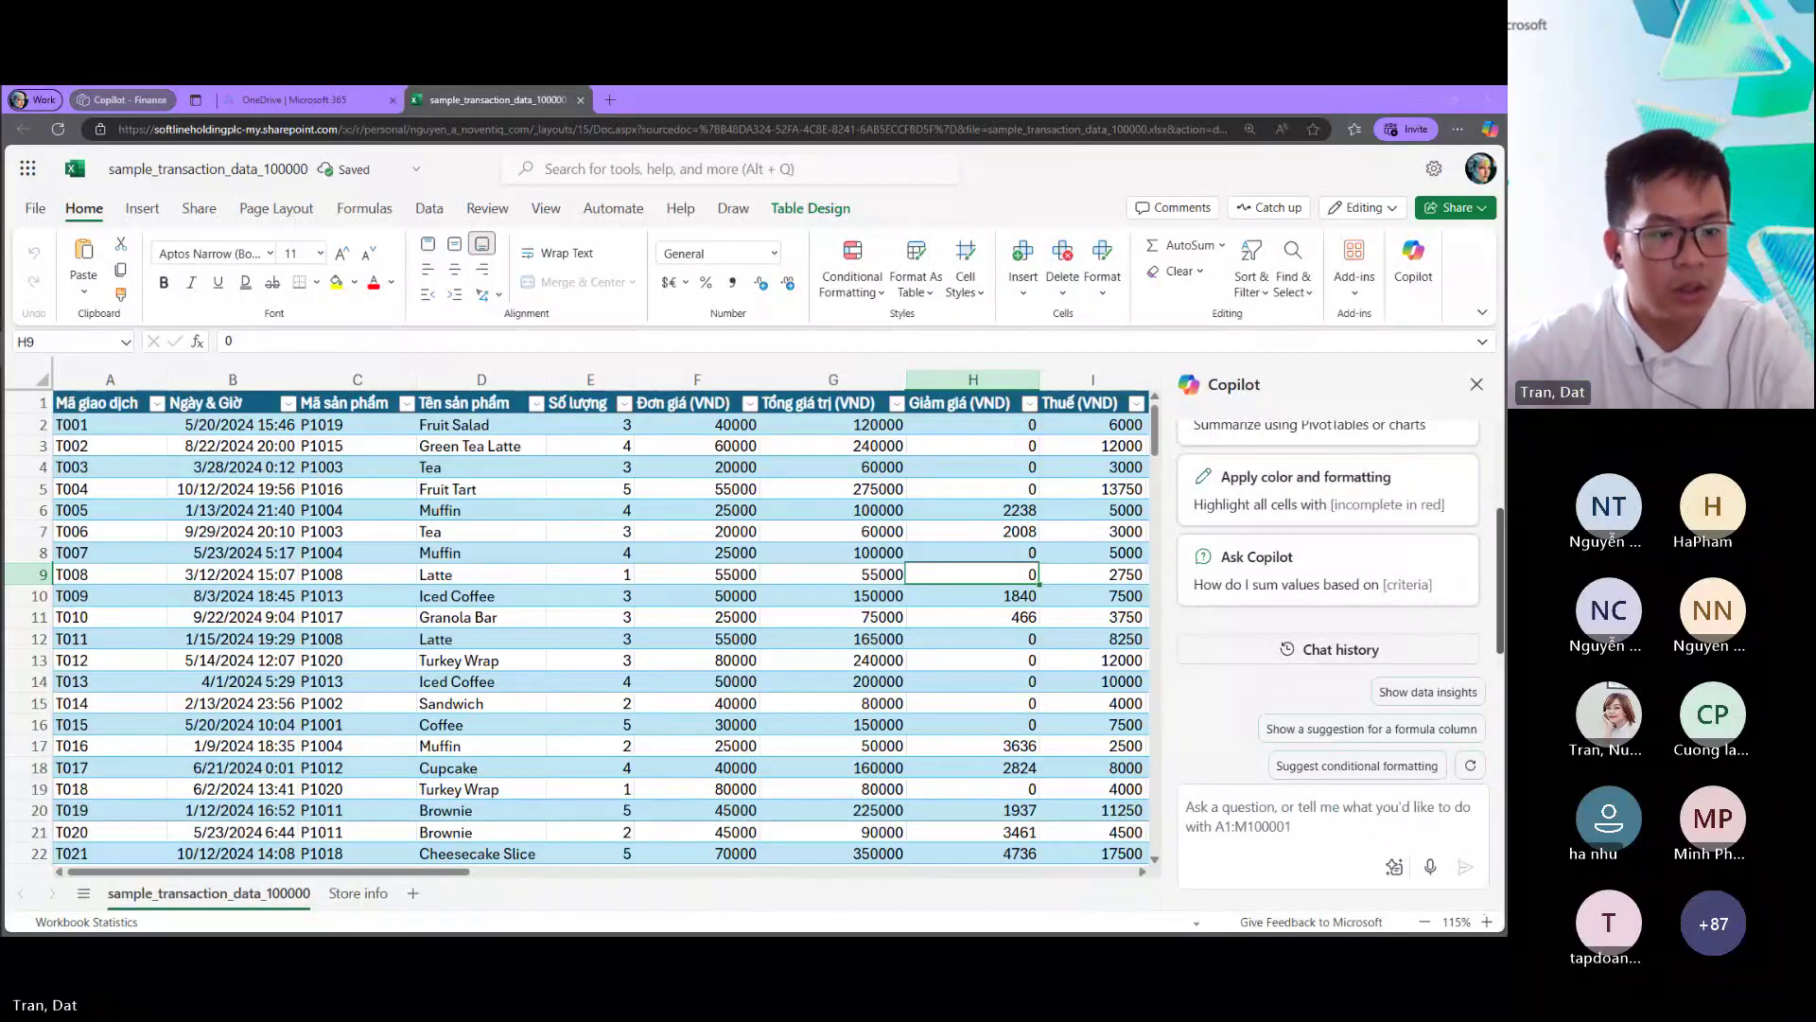
click(1216, 805)
text(Sản phẩm nào có số lượng bán ra cao nhất?)
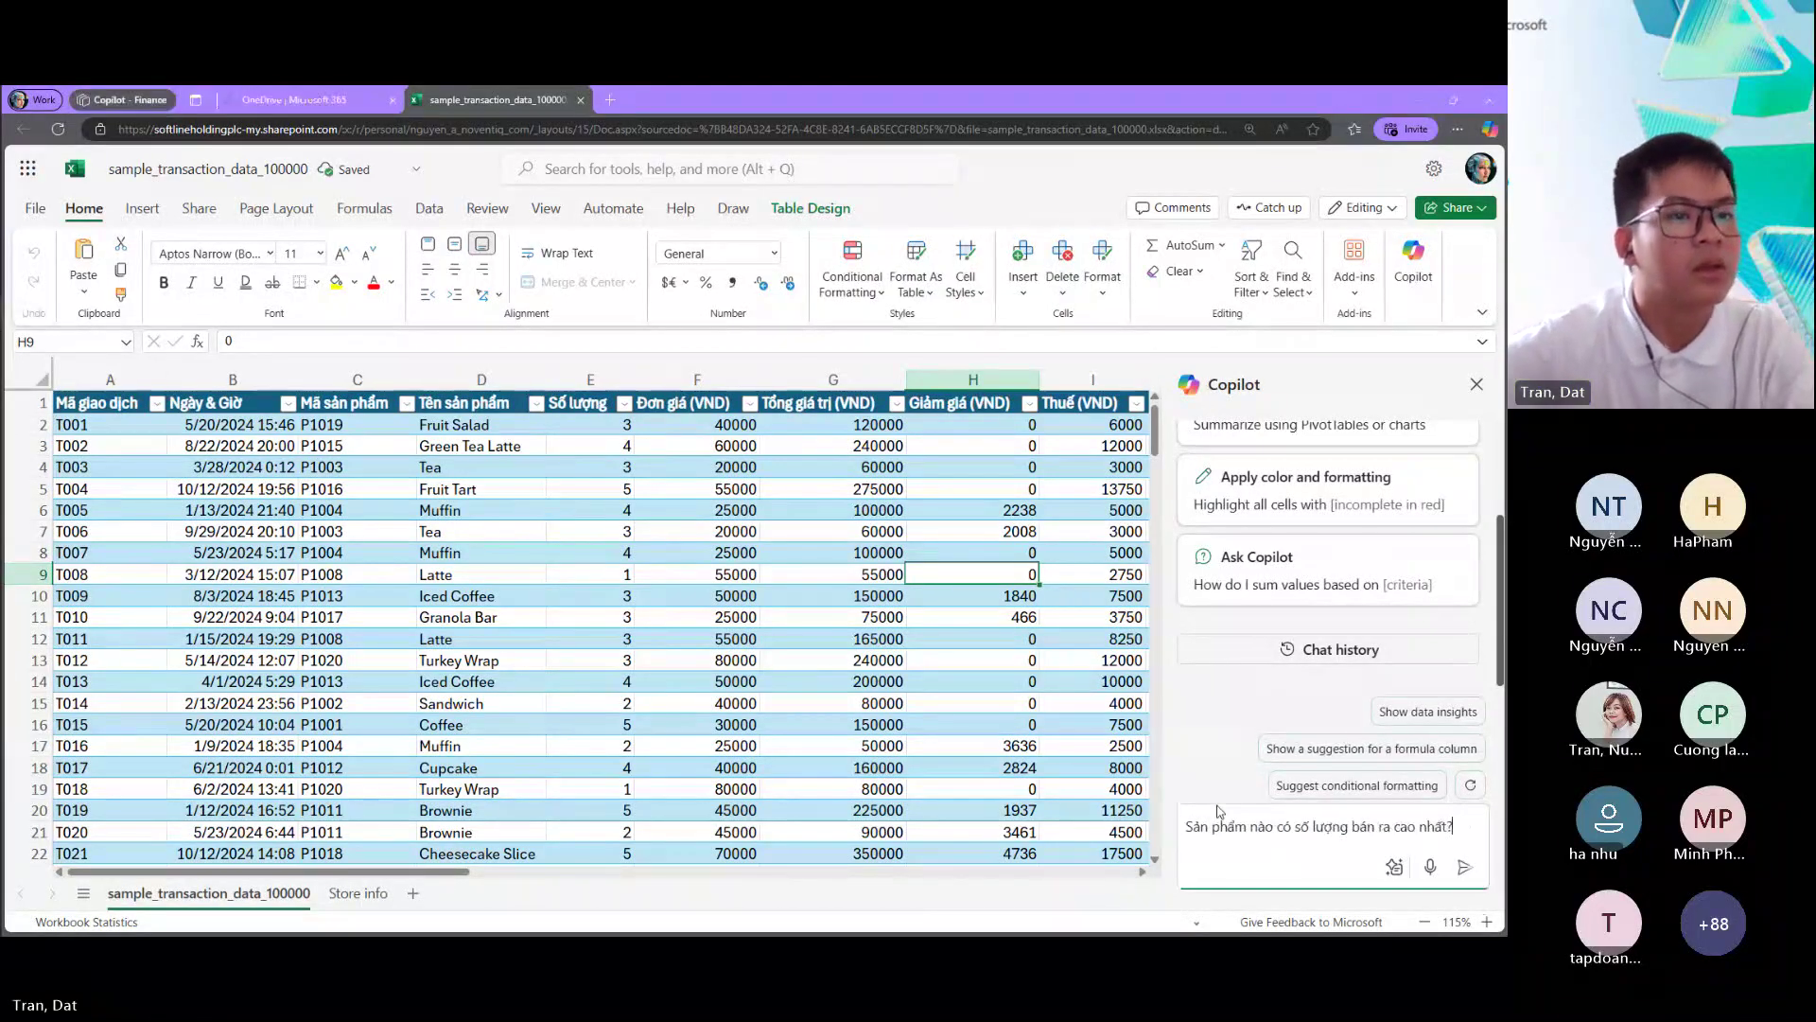
key(Return)
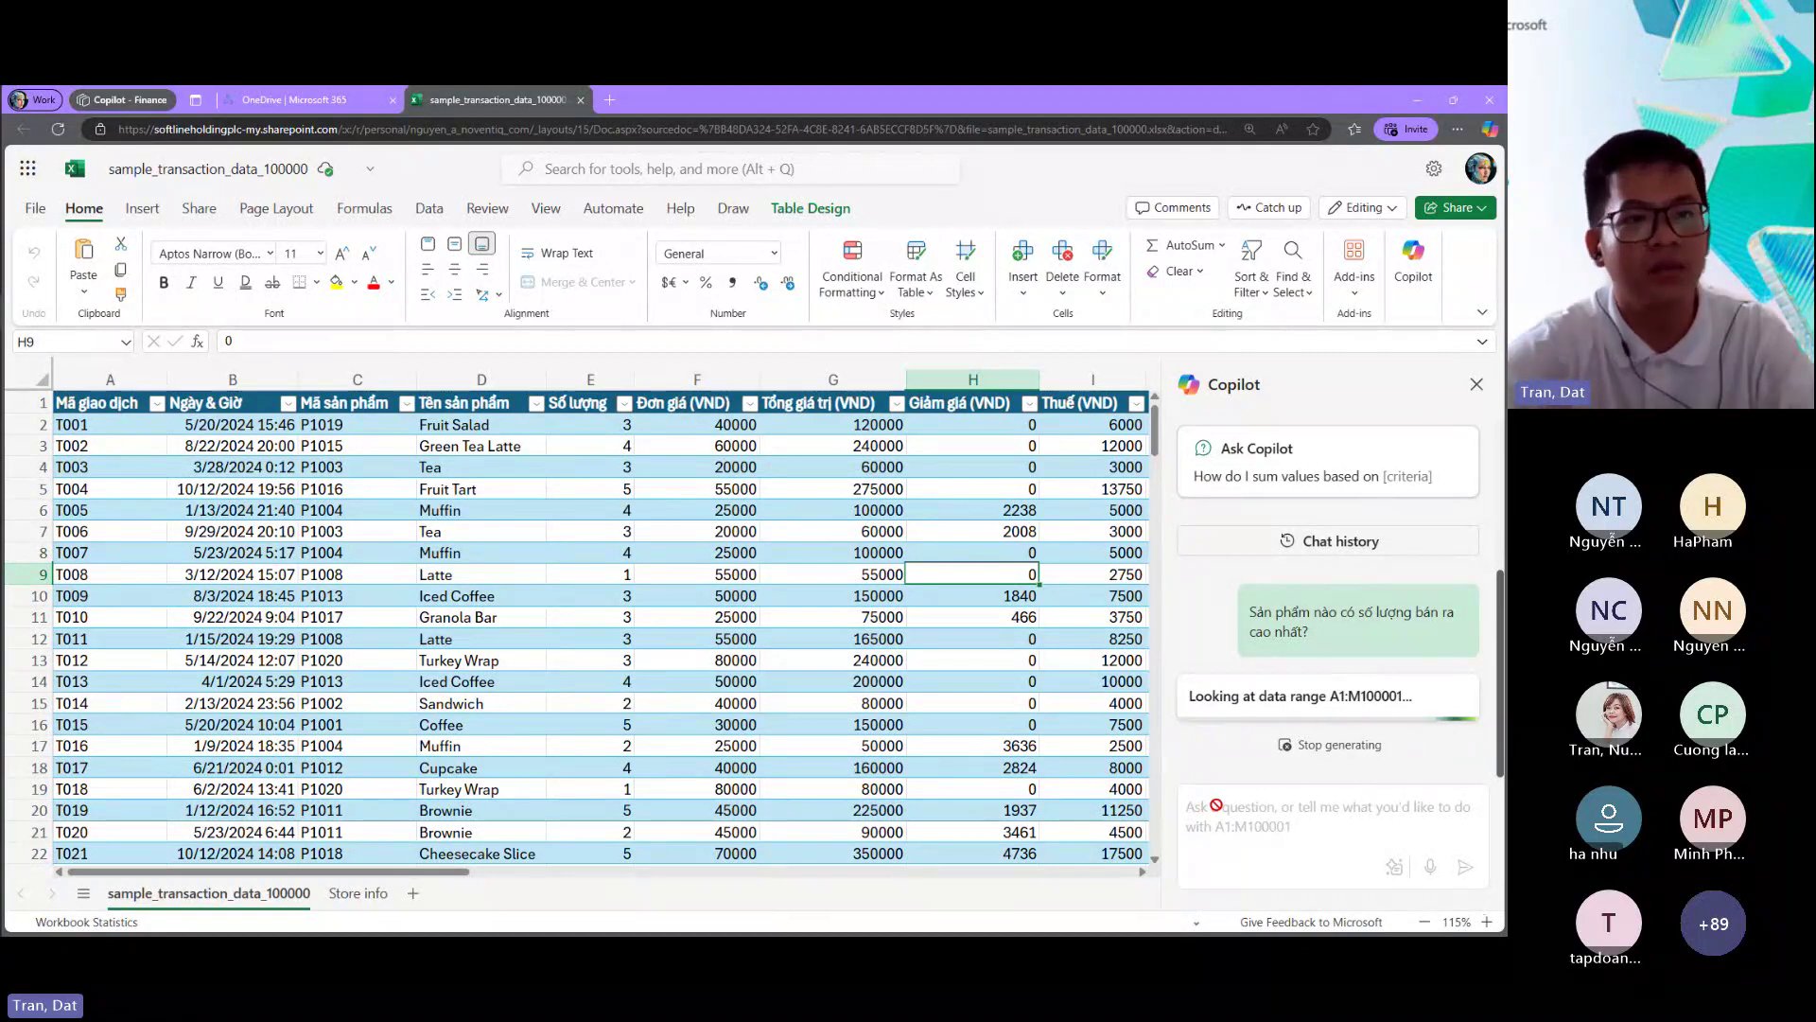
Step: Look through the transaction table's columns as far as Mã khách hàng and return to the first column
scroll(503, 493, right, 2)
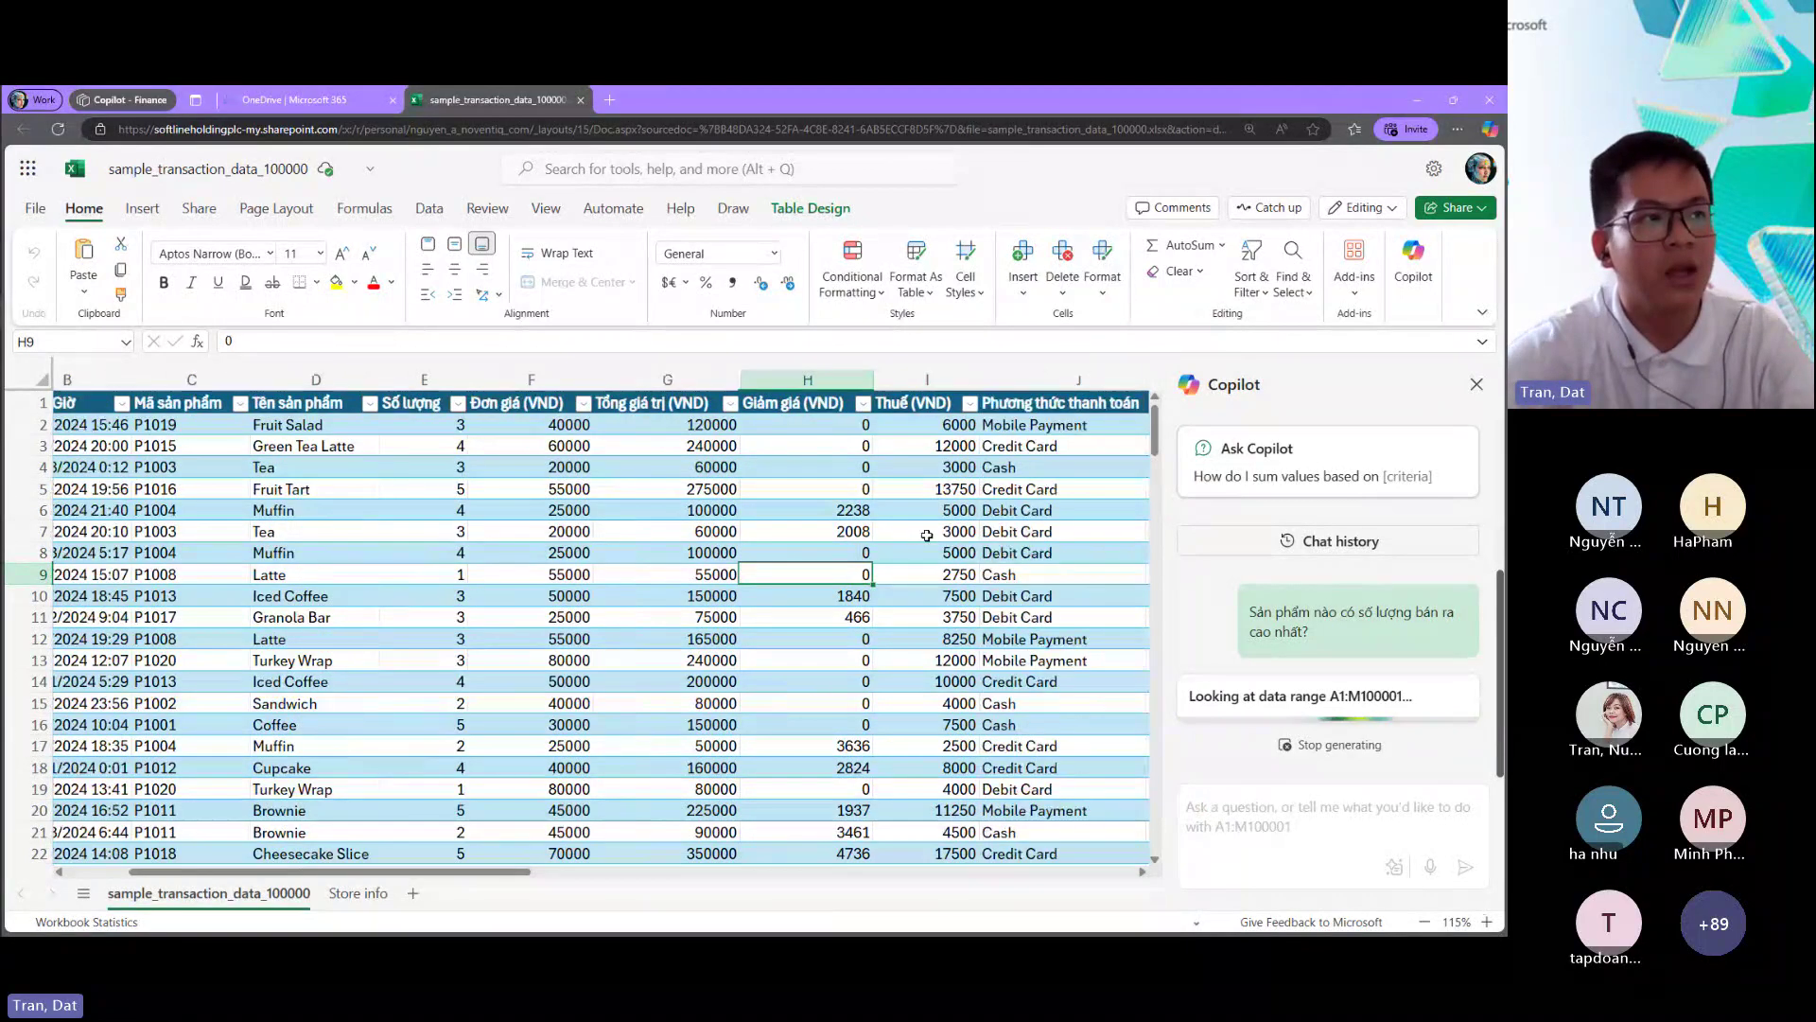
scroll(503, 493, left, 2)
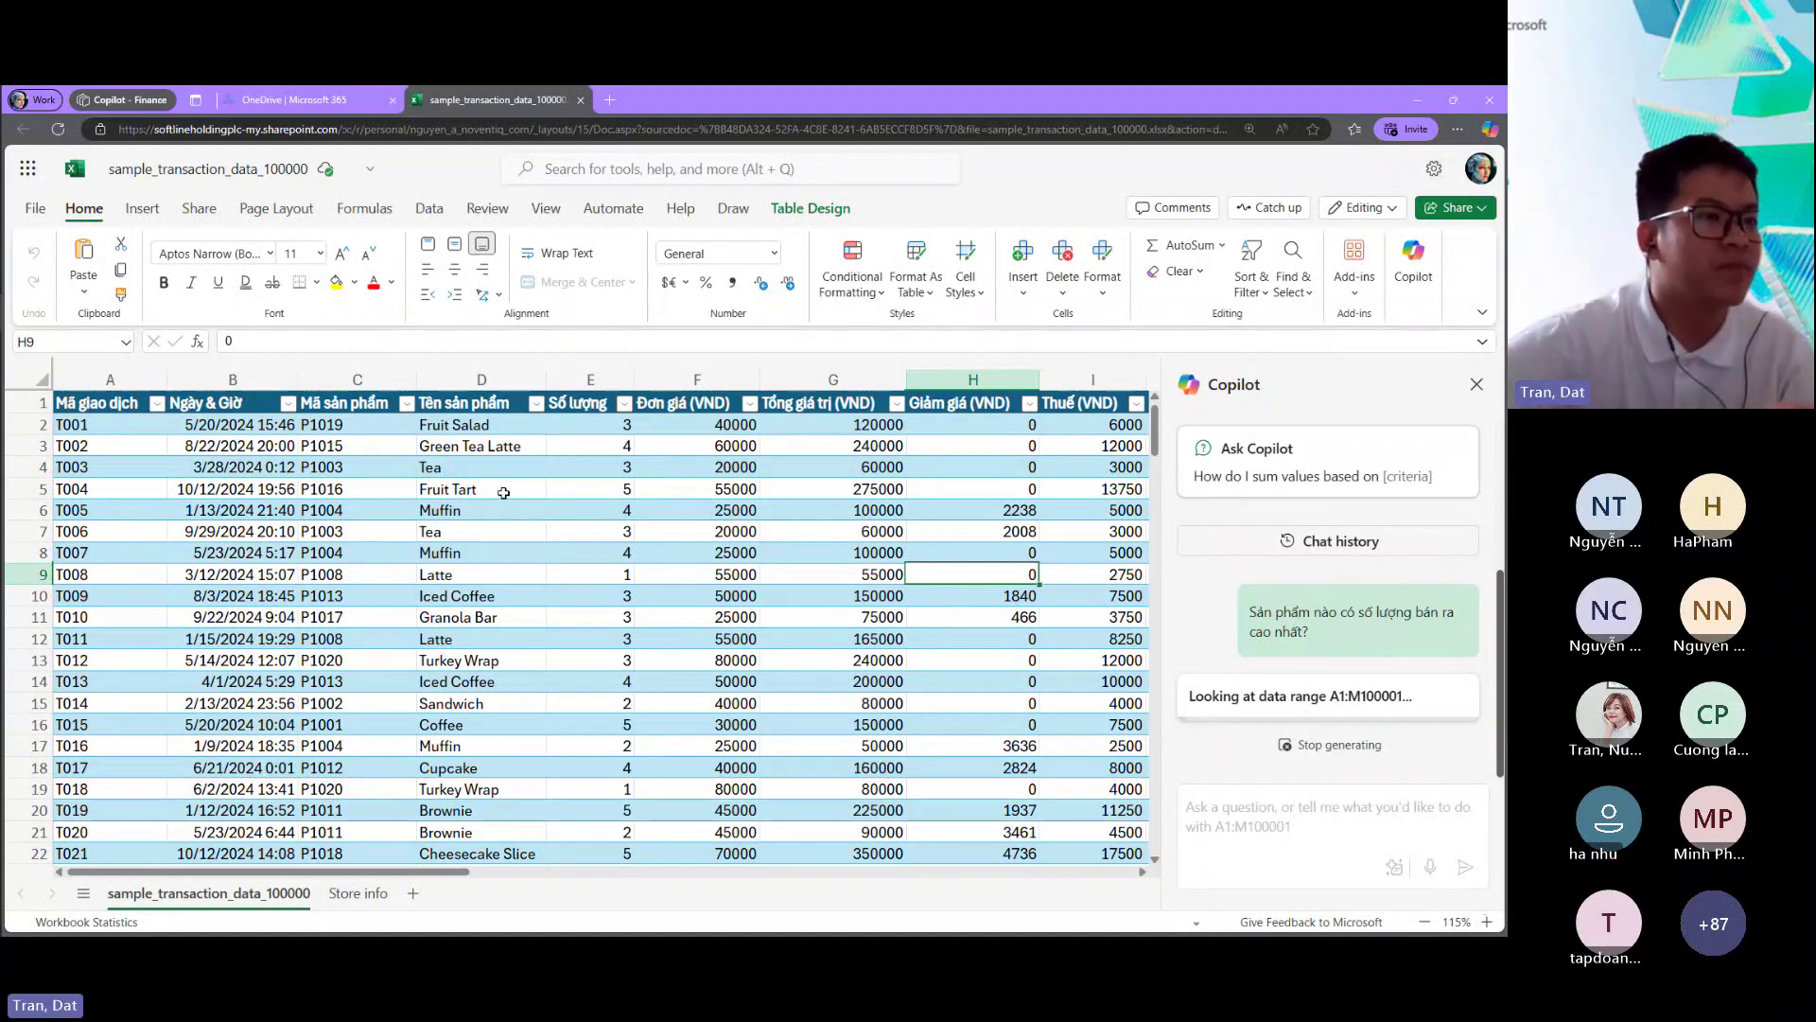
scroll(436, 598, right, 3)
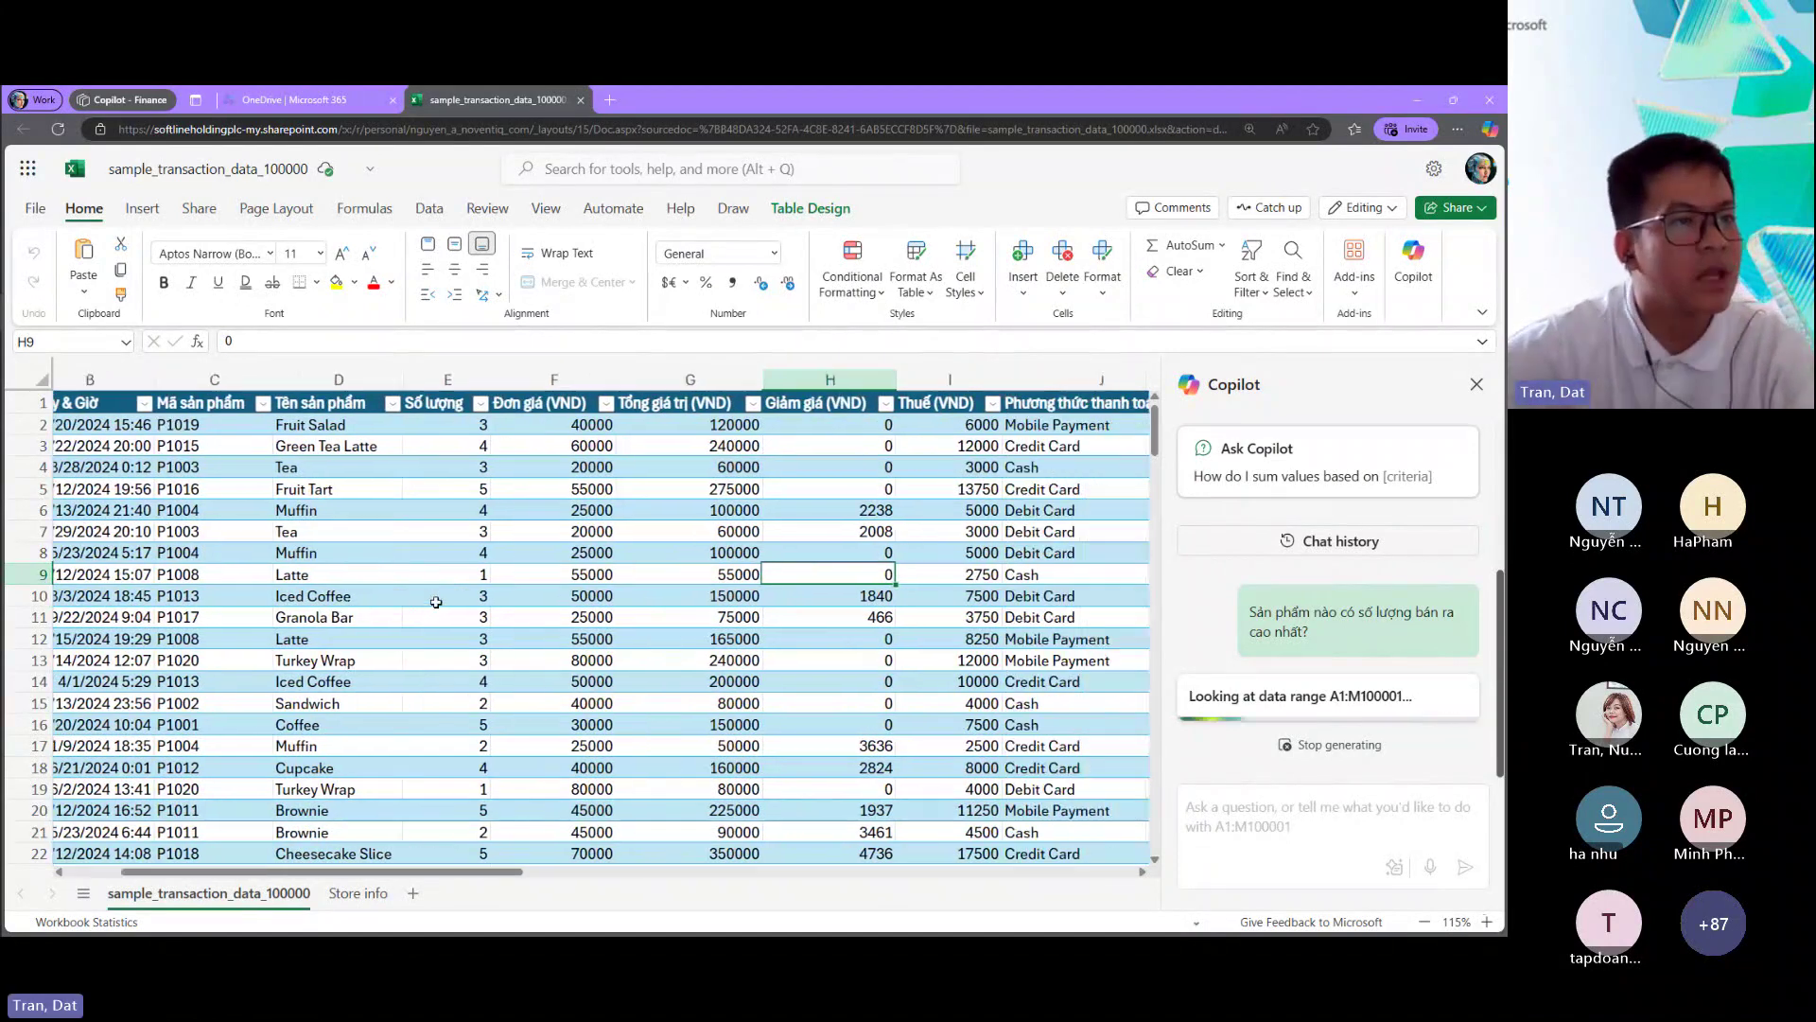
scroll(435, 598, right, 3)
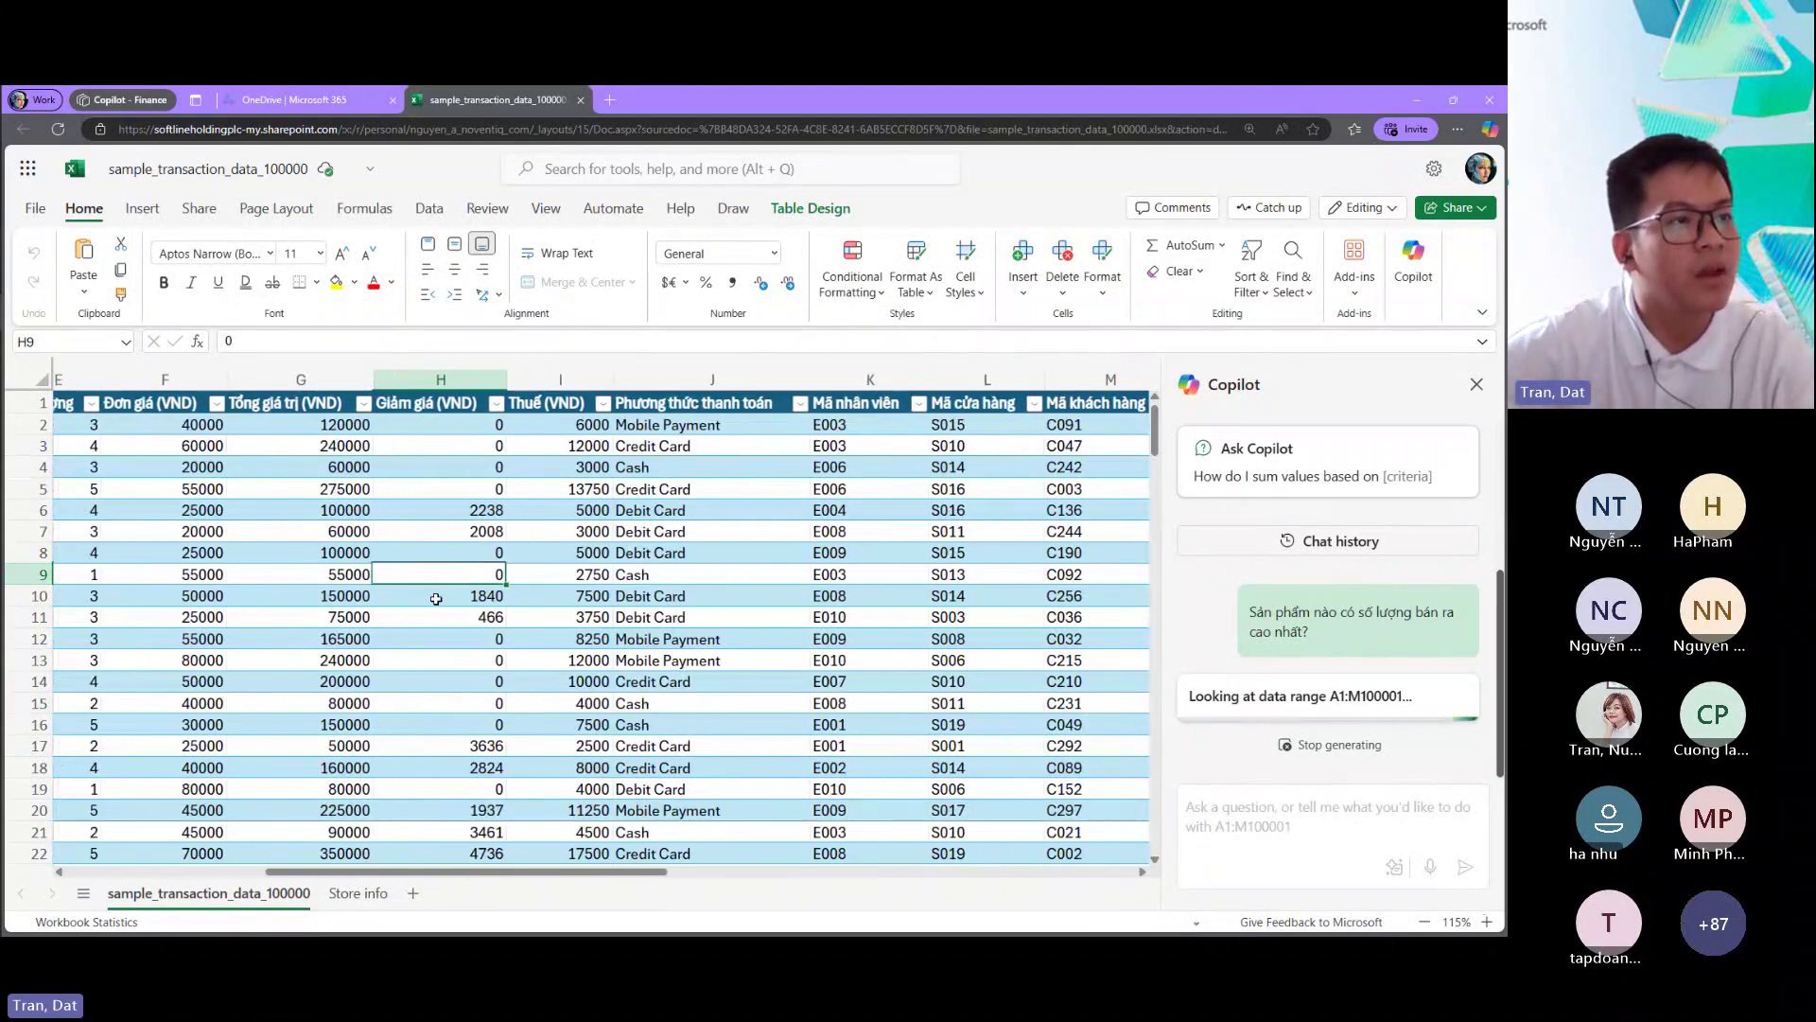
scroll(436, 598, left, 6)
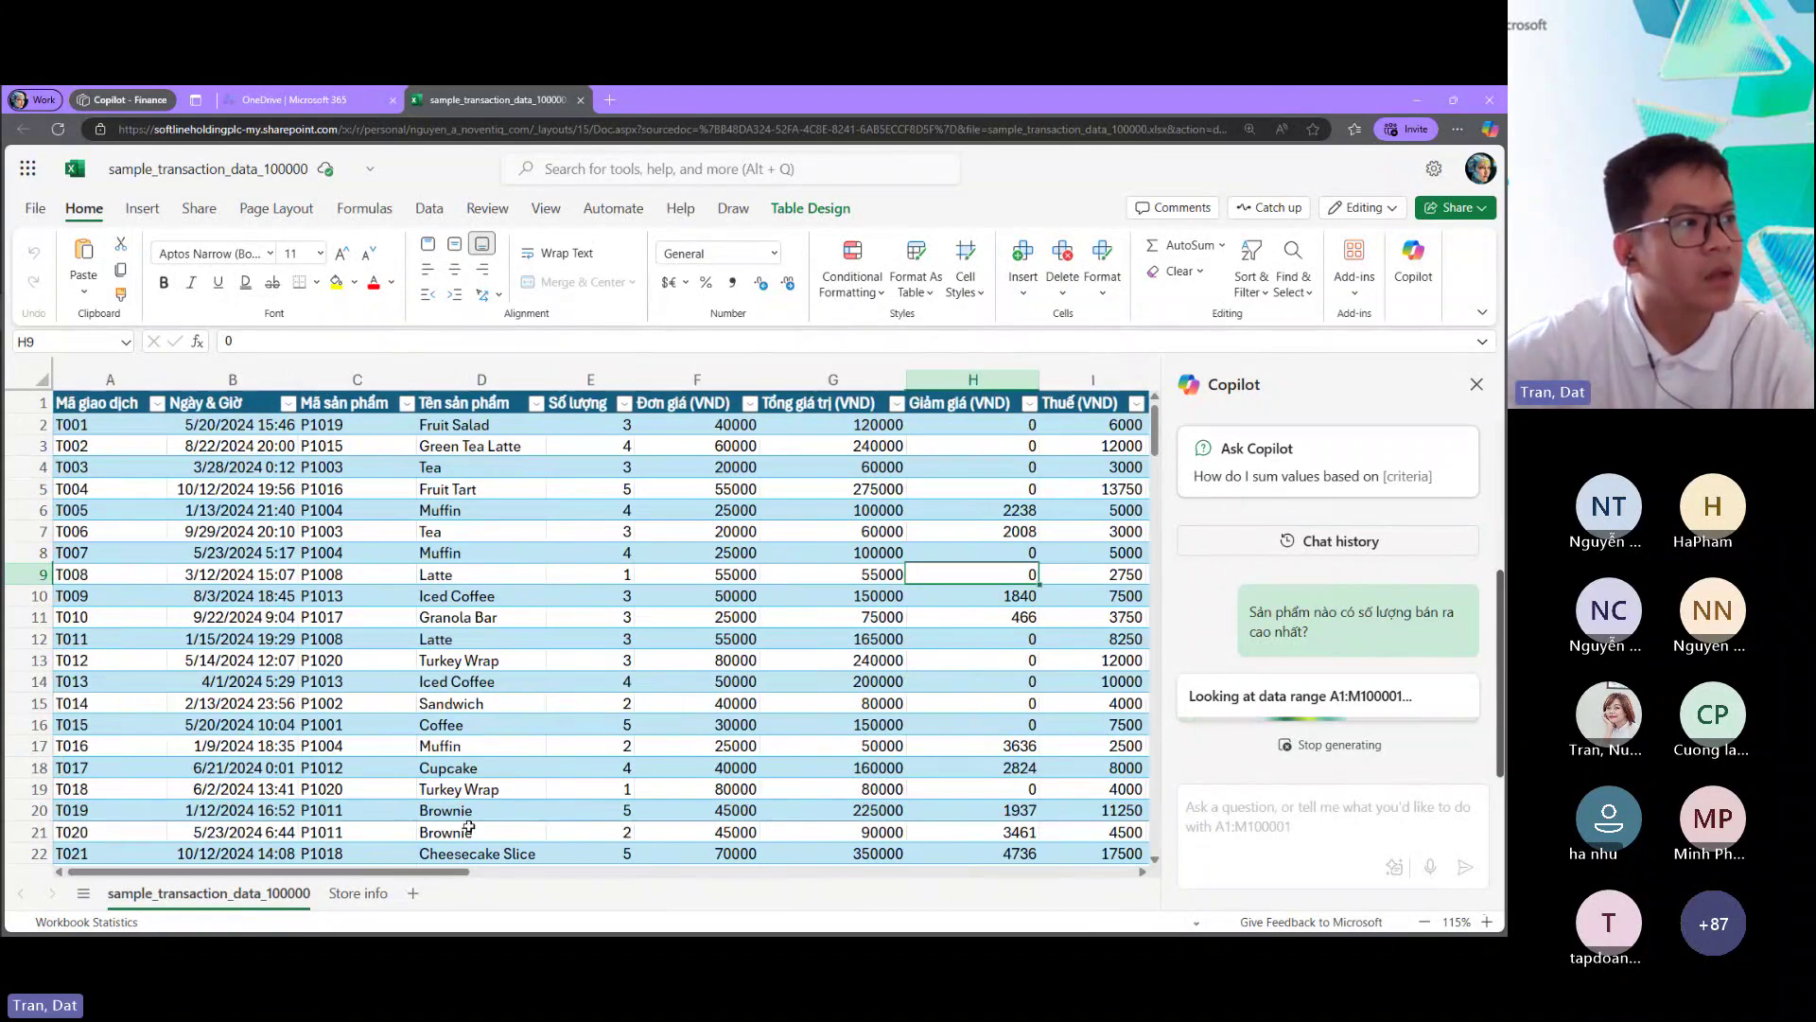
drag(312, 872, 354, 727)
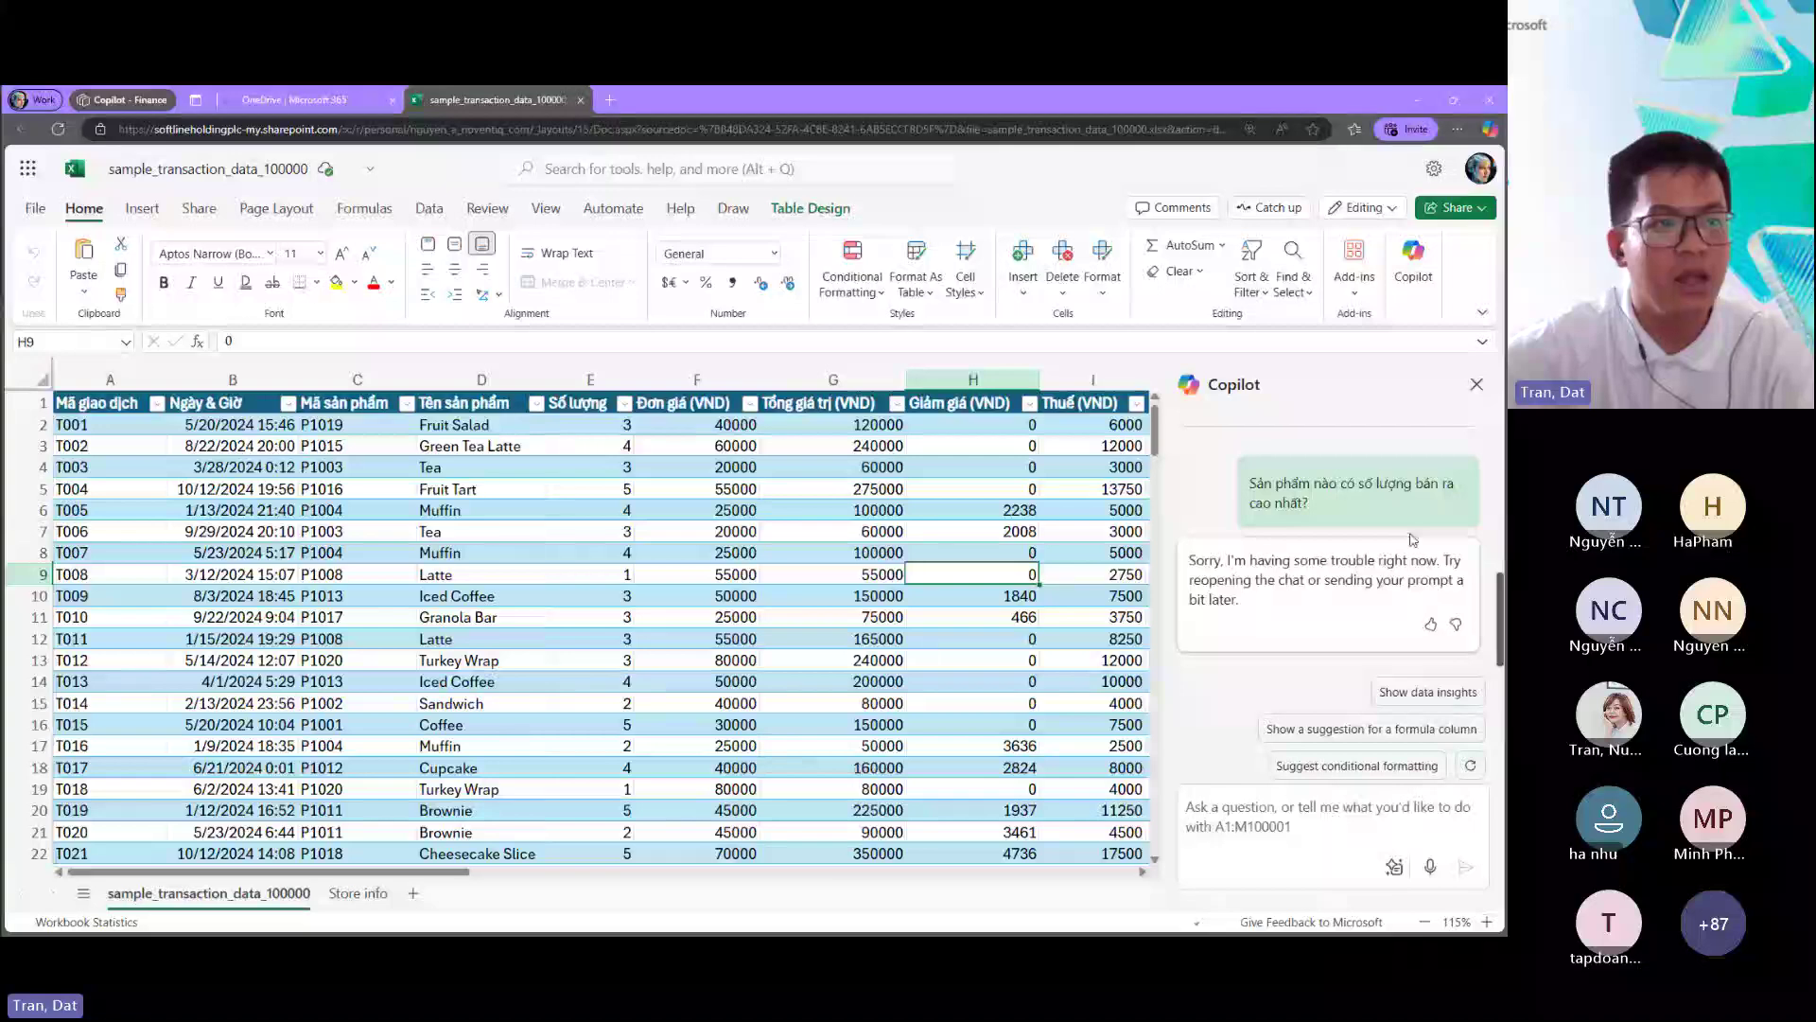
click(774, 547)
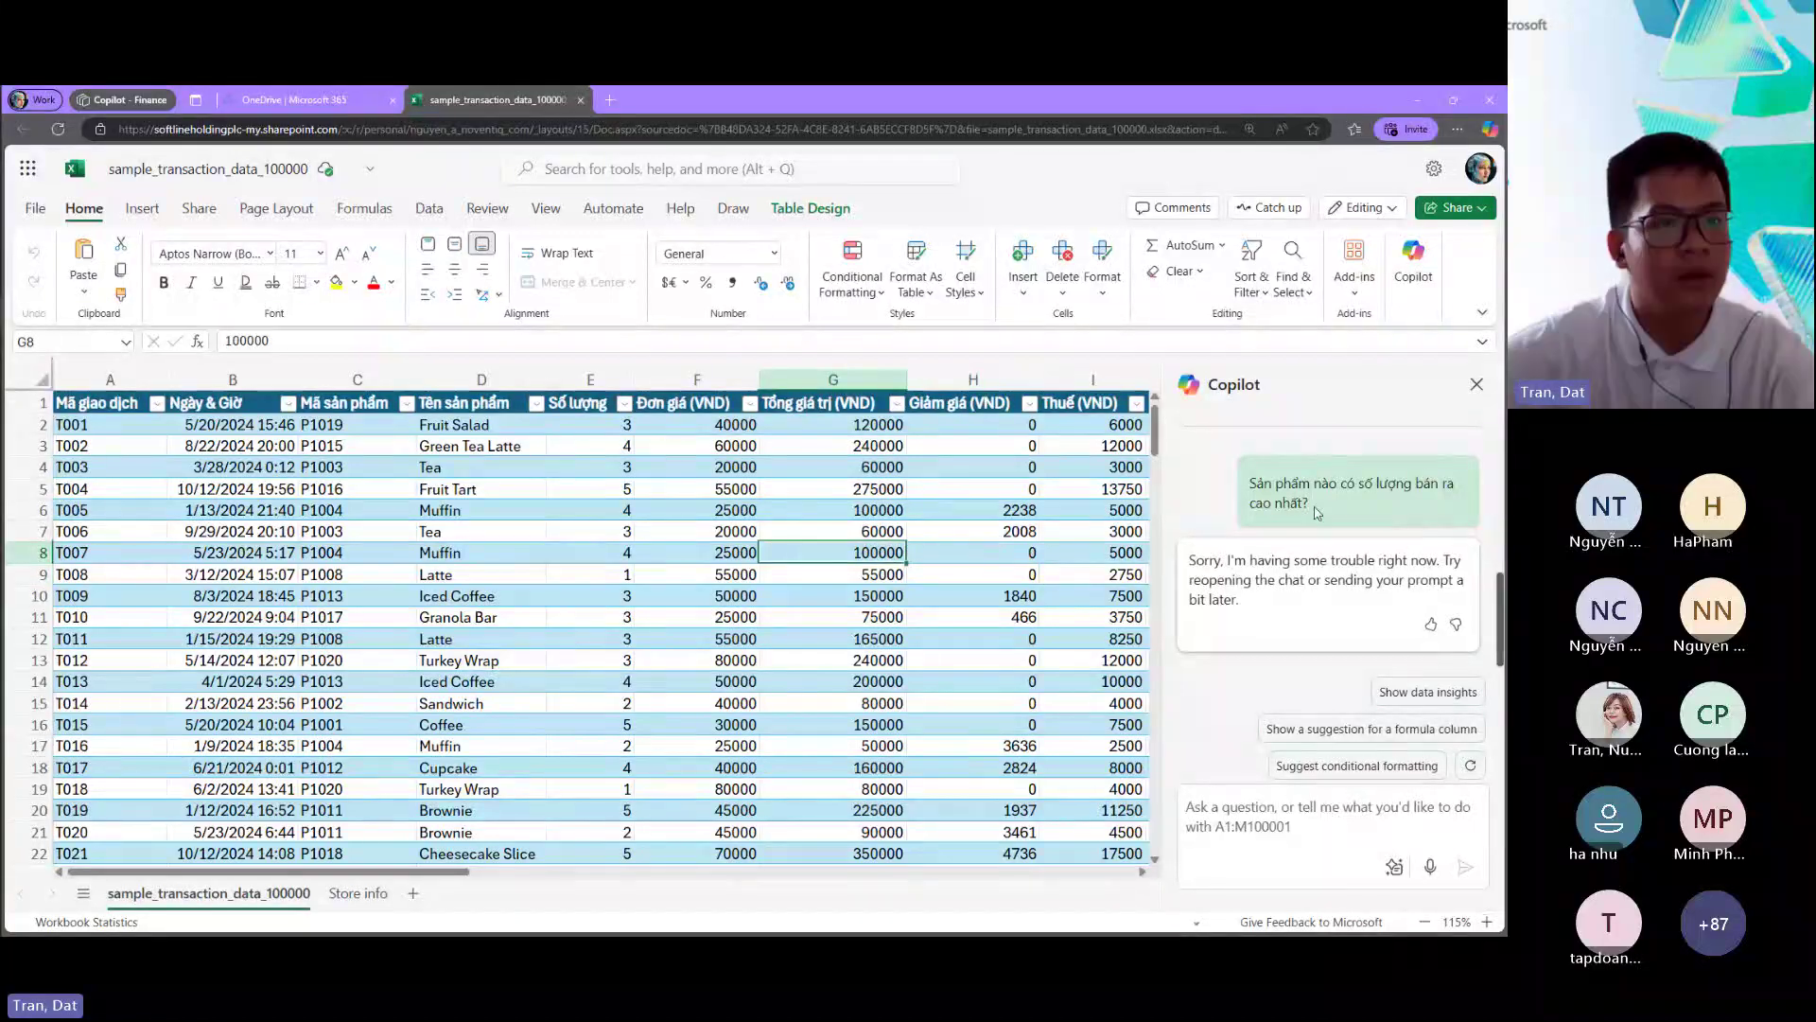
Step: Copy the earlier question about the best-selling product from the Copilot chat and resend it as a new prompt
drag(1315, 512, 1250, 481)
key(ctrl+c)
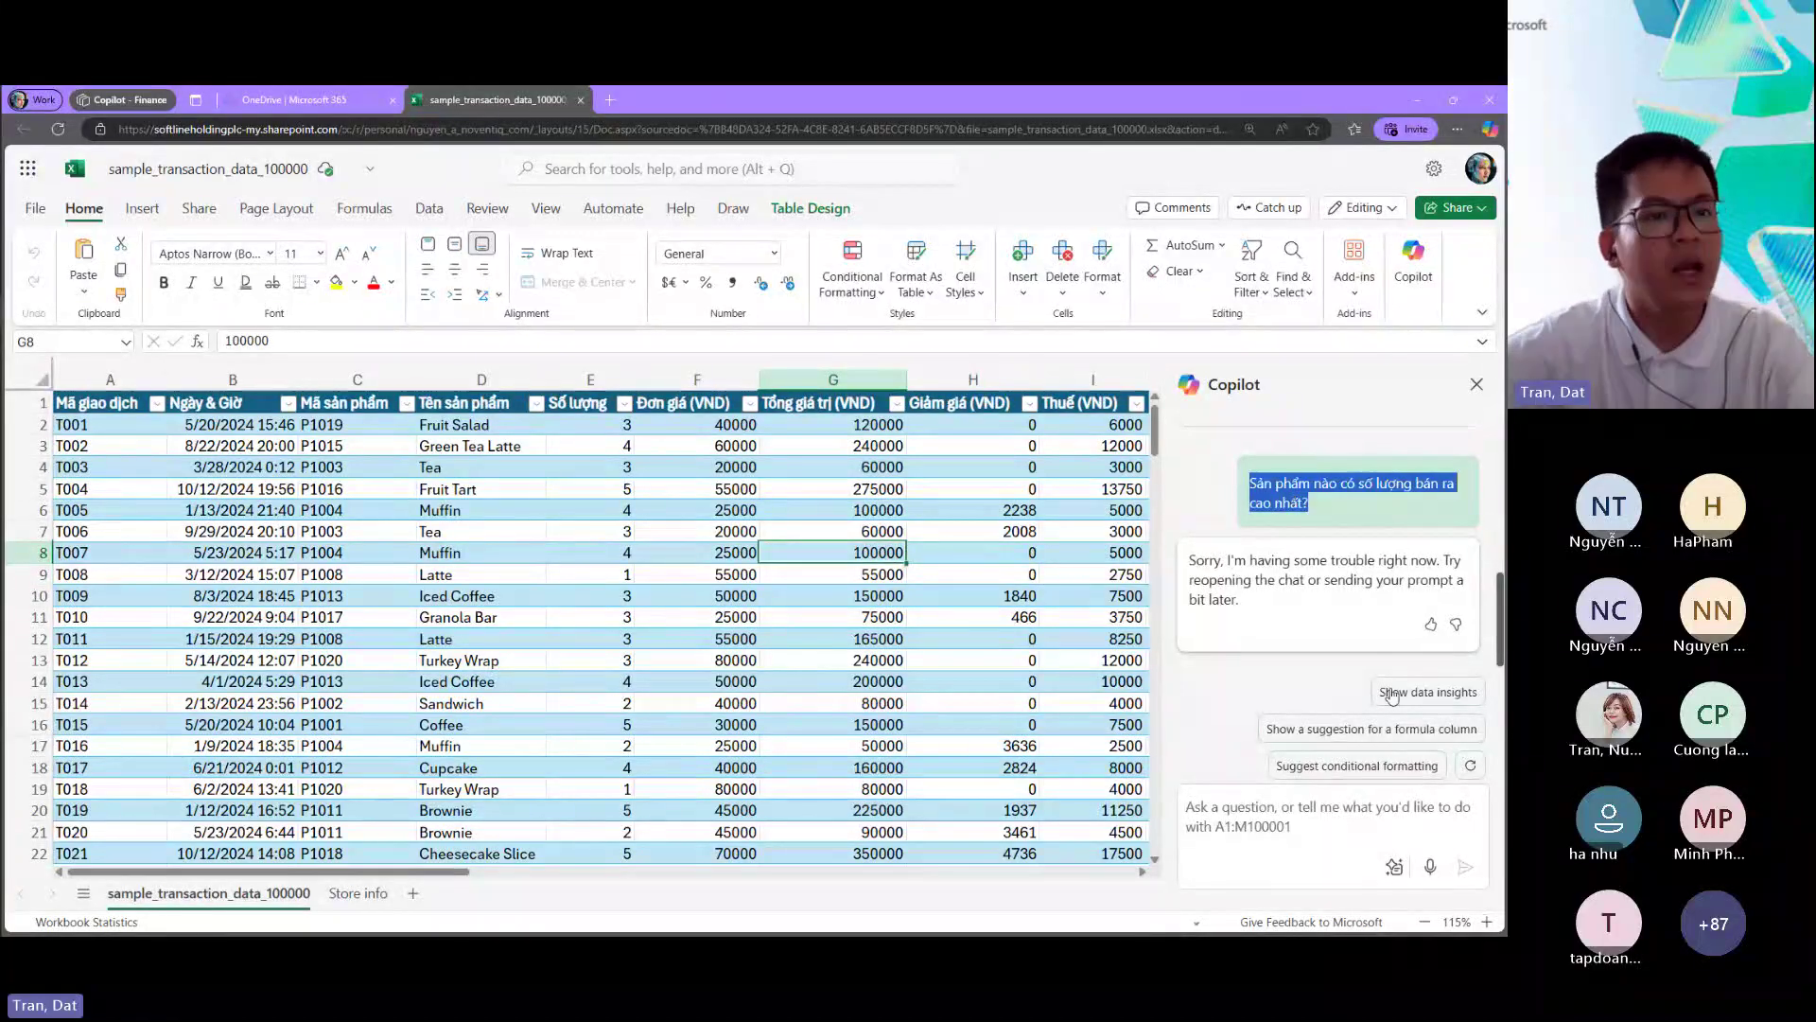
click(1469, 769)
click(1251, 785)
key(ctrl+v)
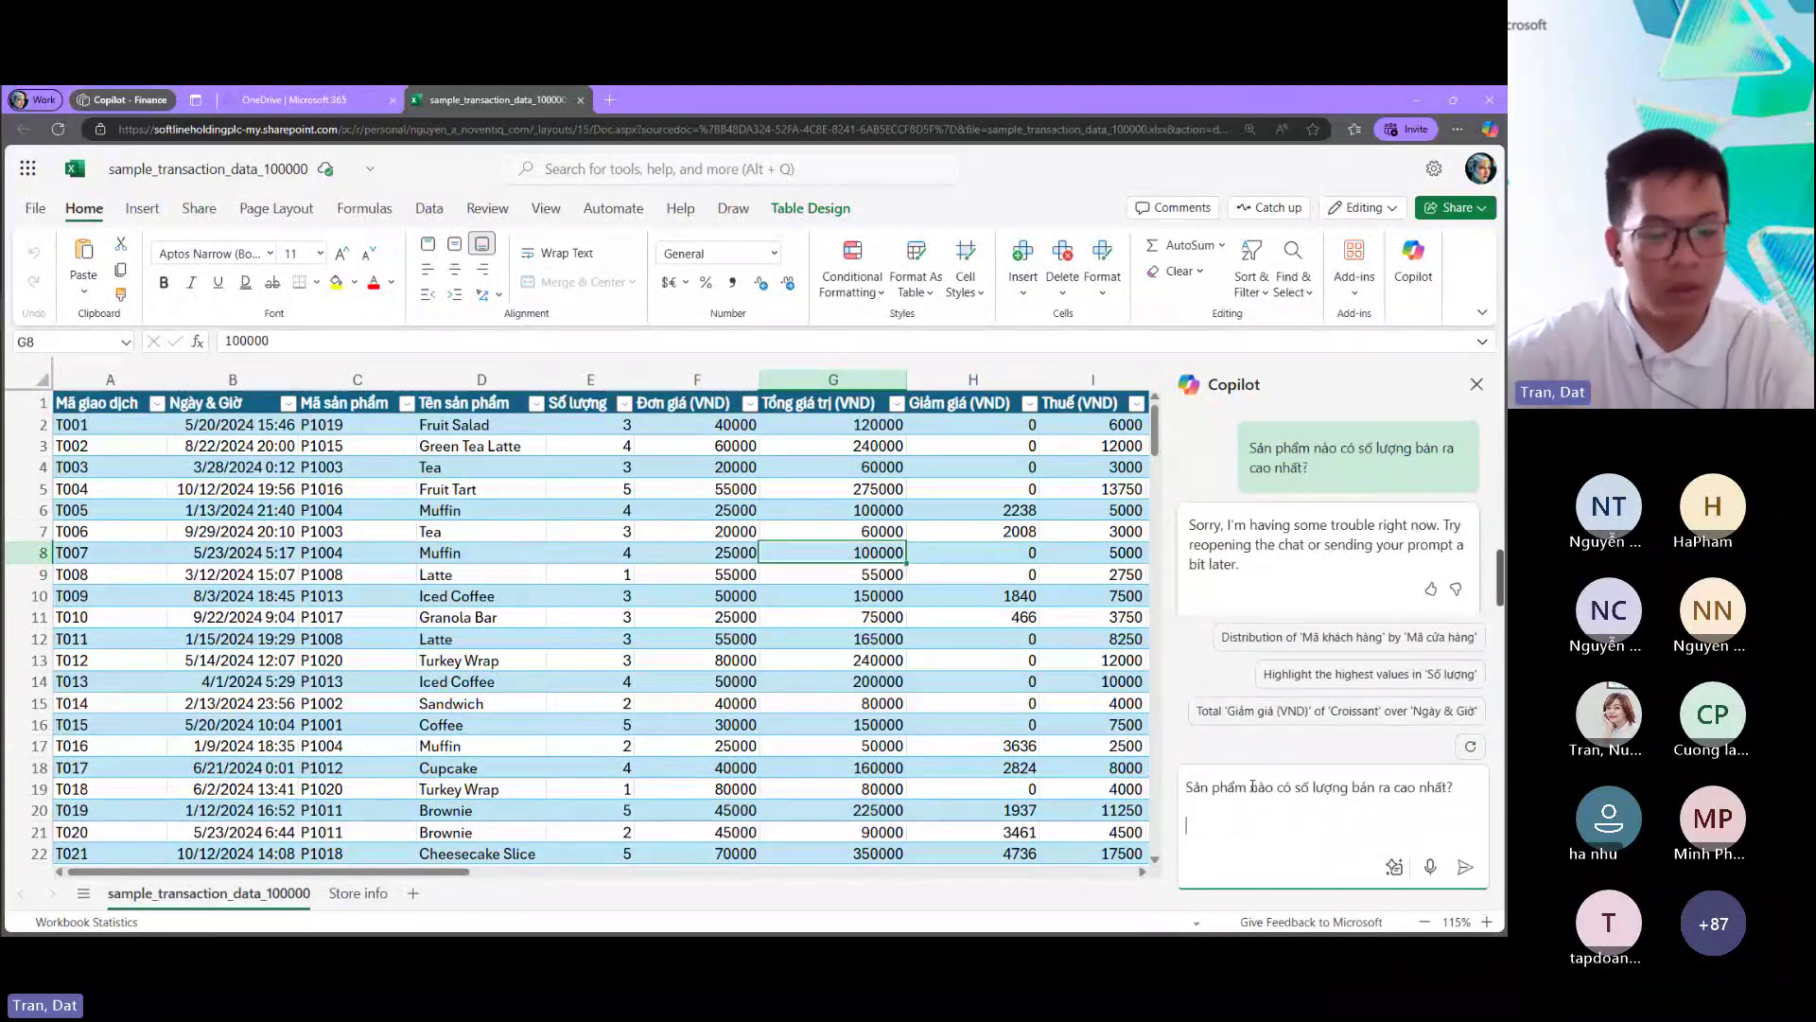
key(Return)
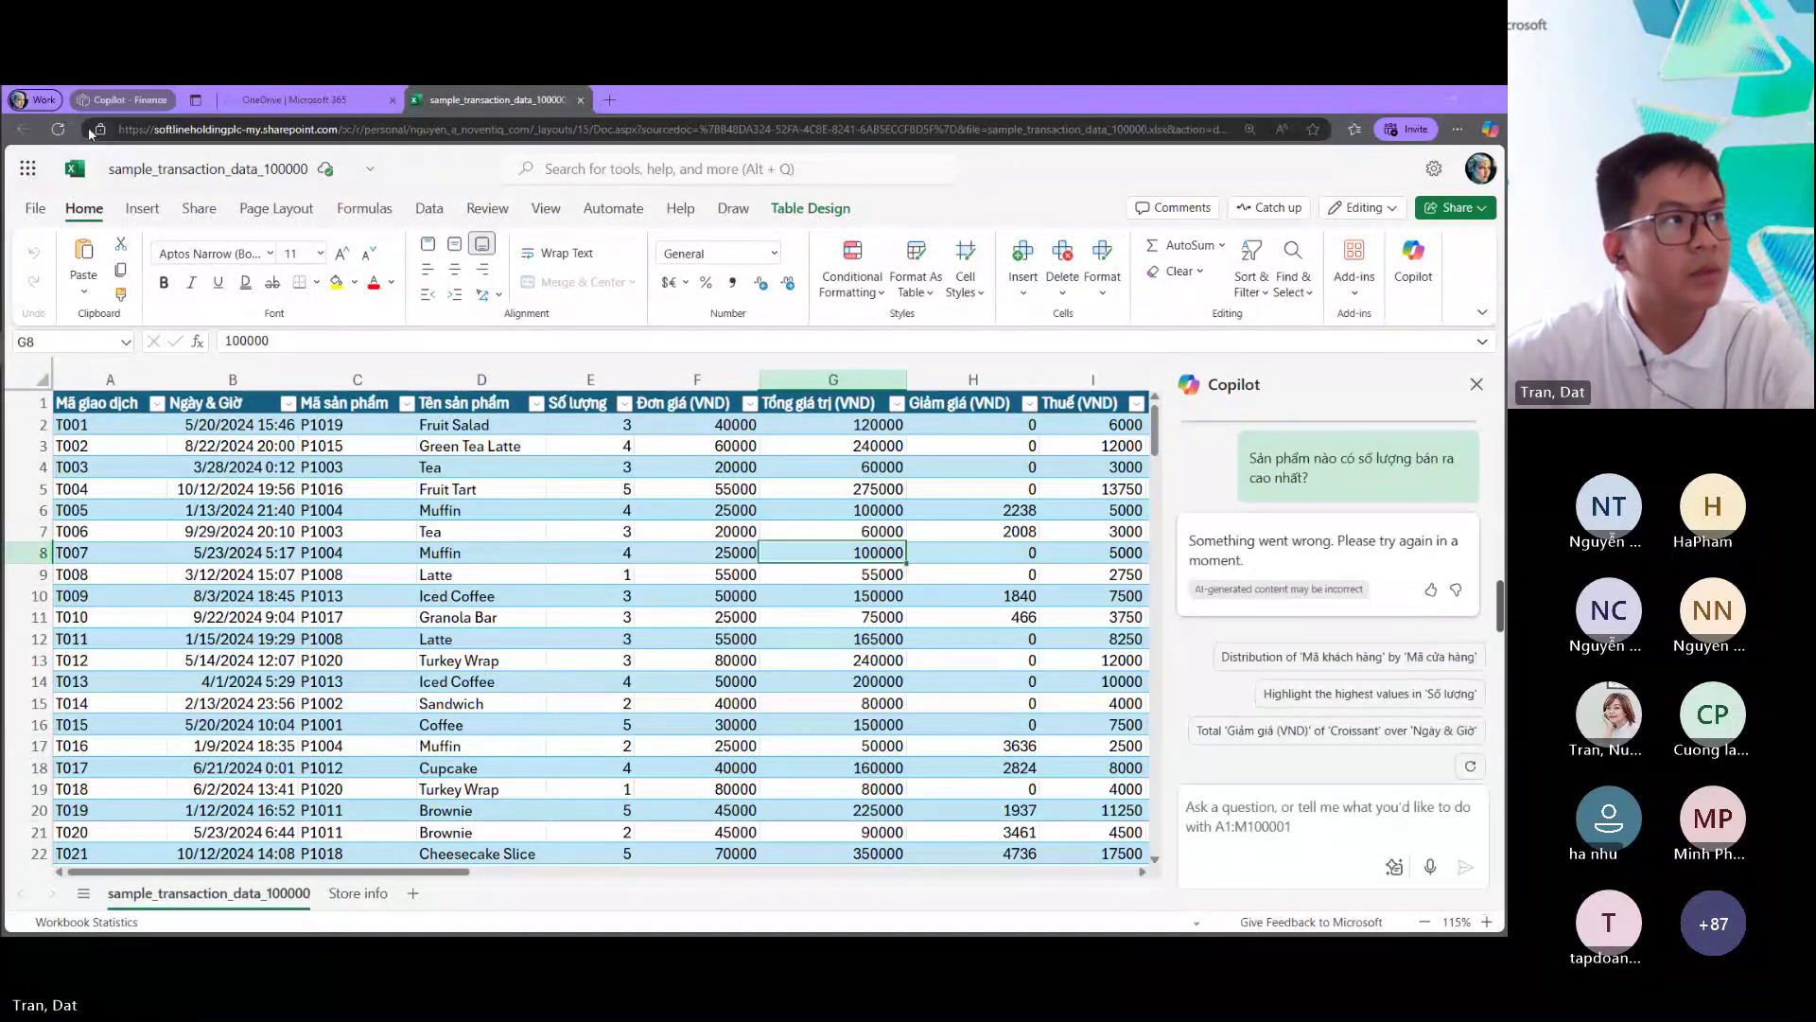
Step: Reload the workbook, reopen Copilot and ask "Sản phẩm nào có số lượng bán ra cao nhất"
key(F5)
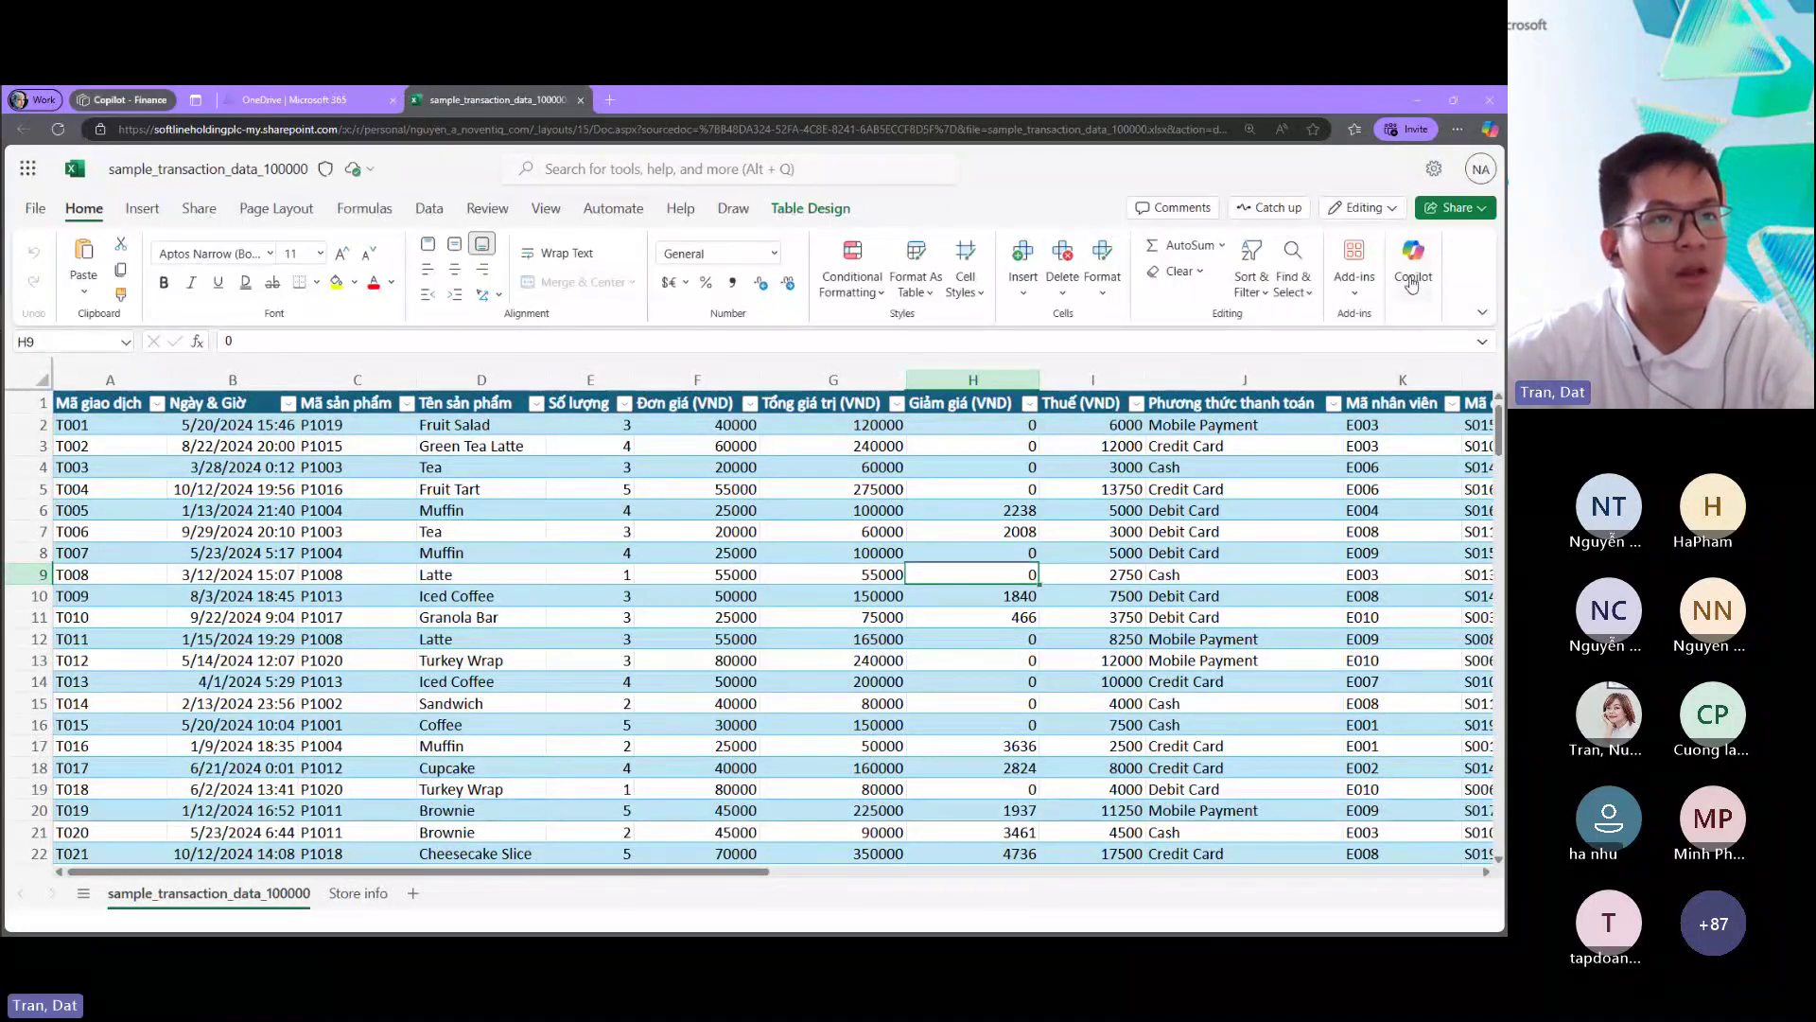
click(1411, 274)
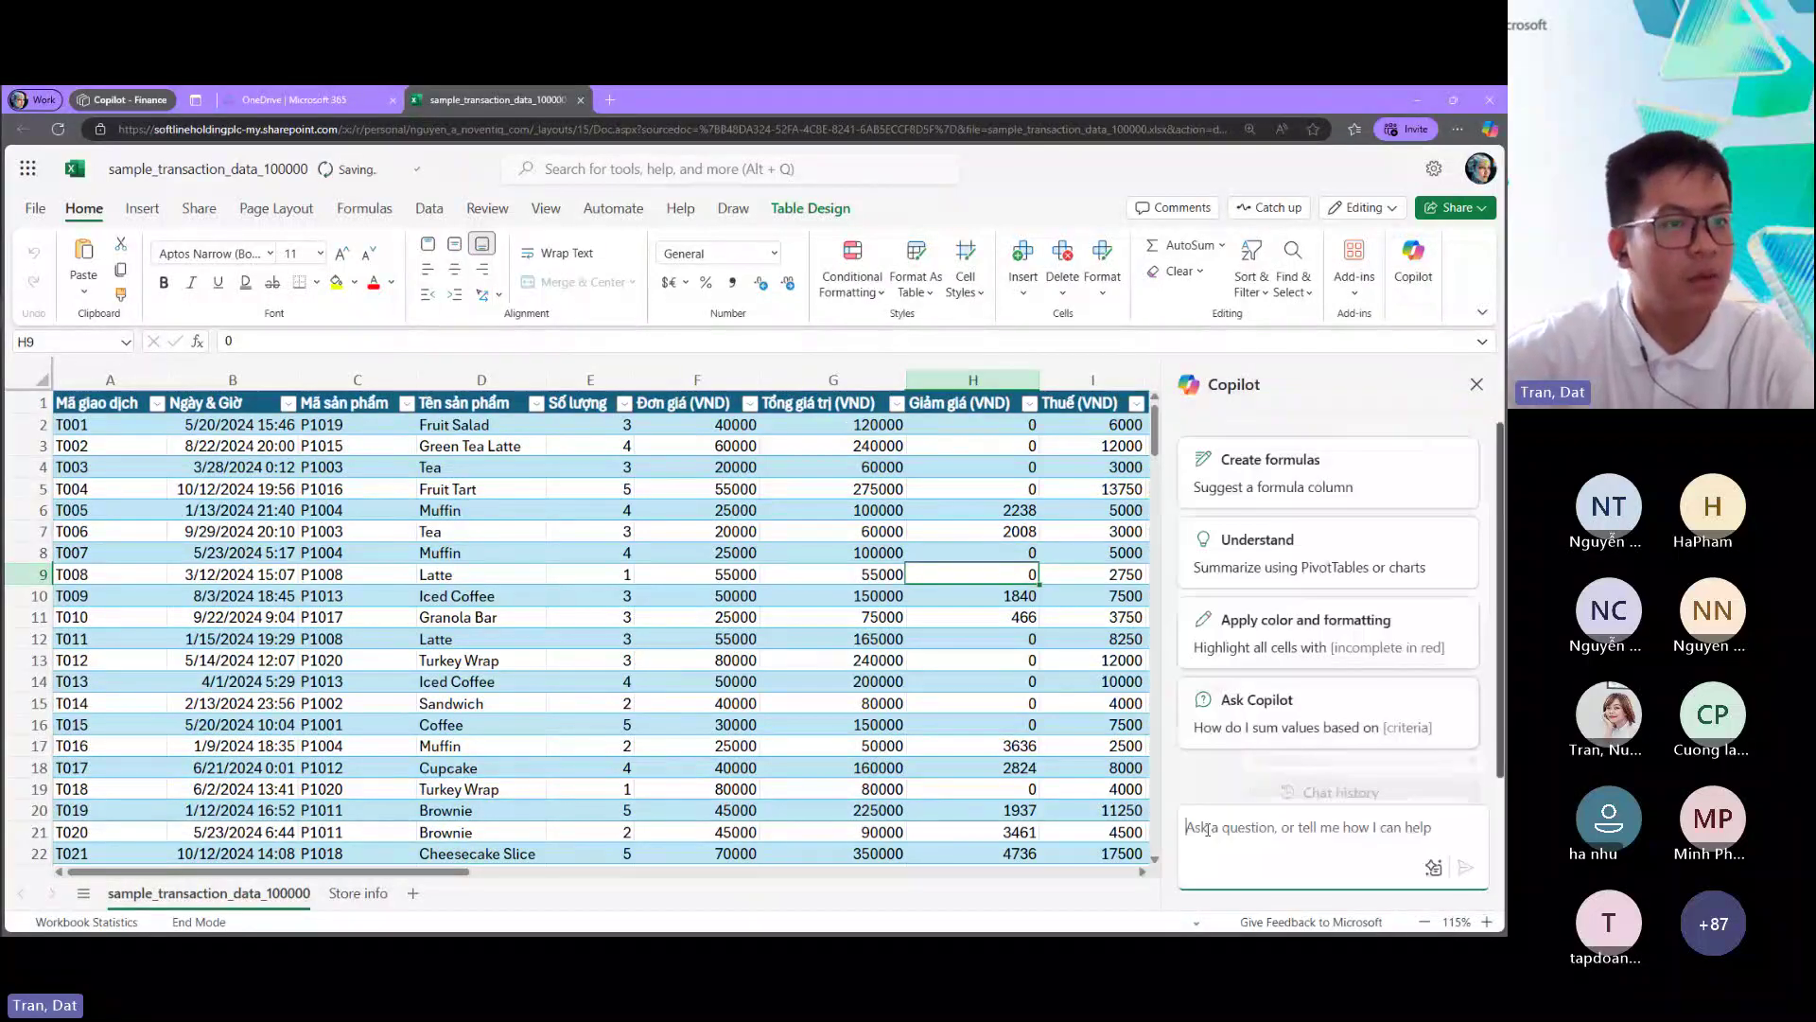
text(Sản phẩm nào có số lượng bán ra cao nhất)
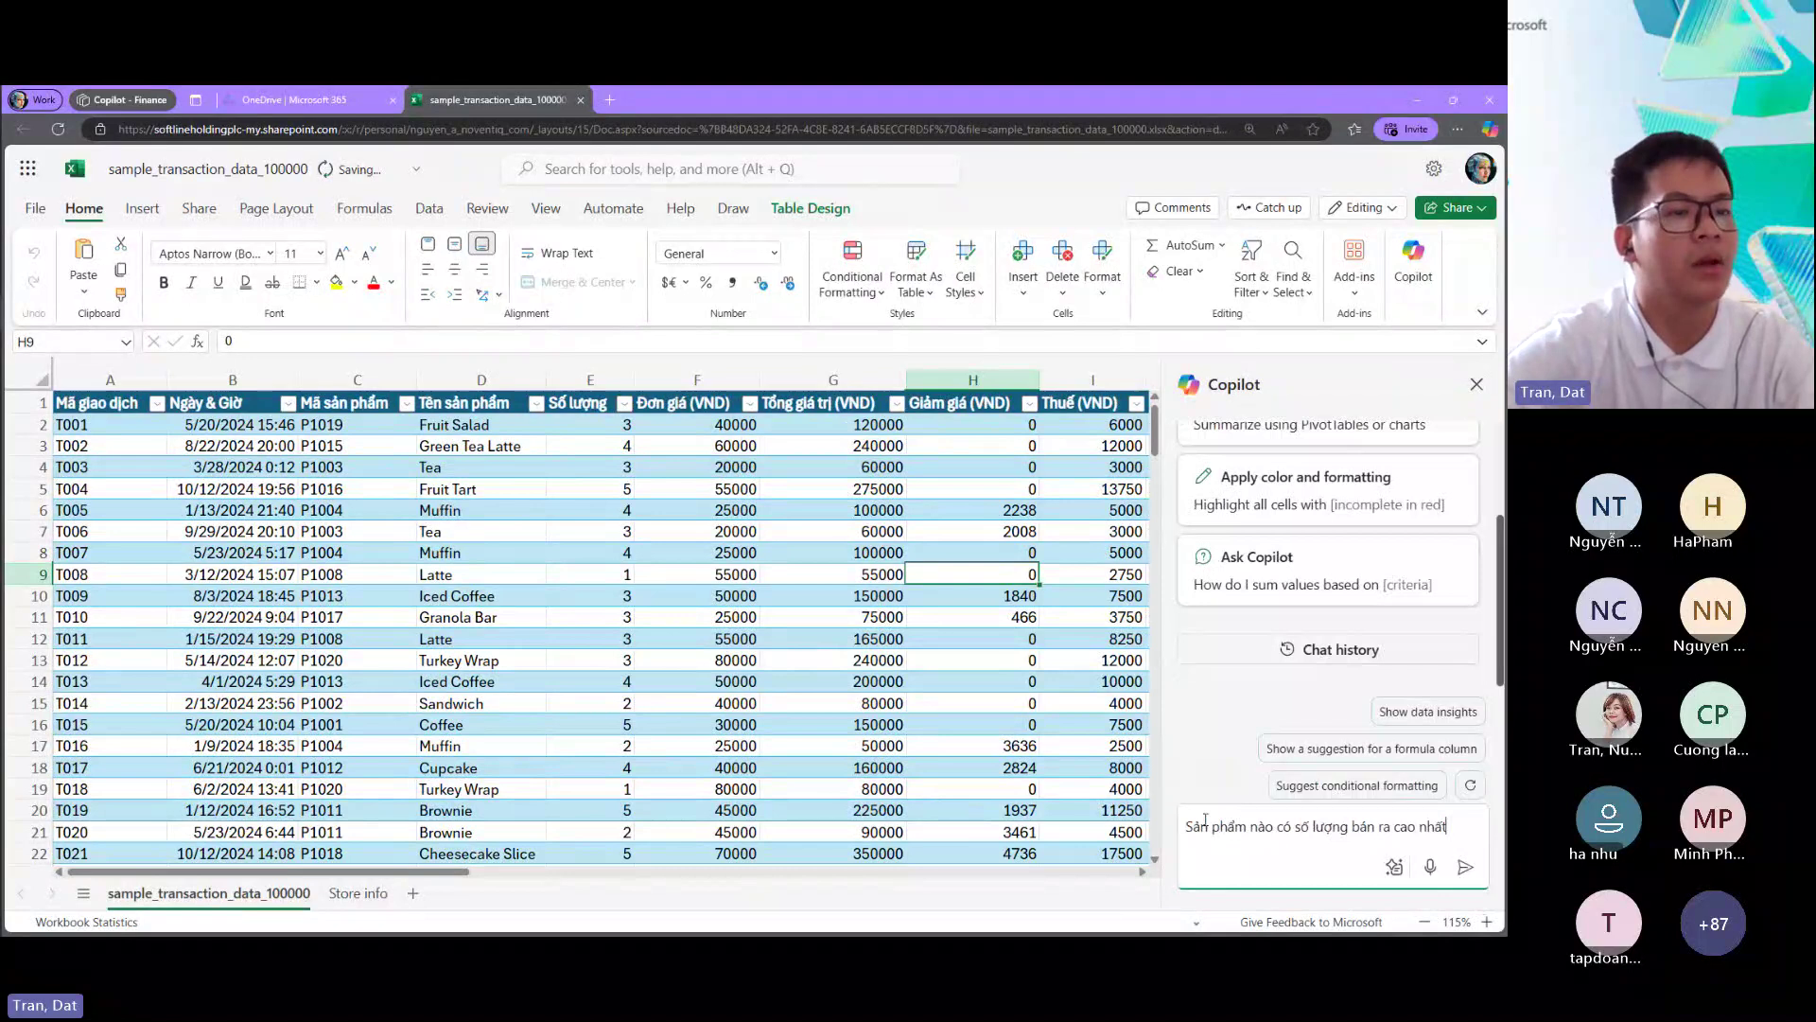
key(Return)
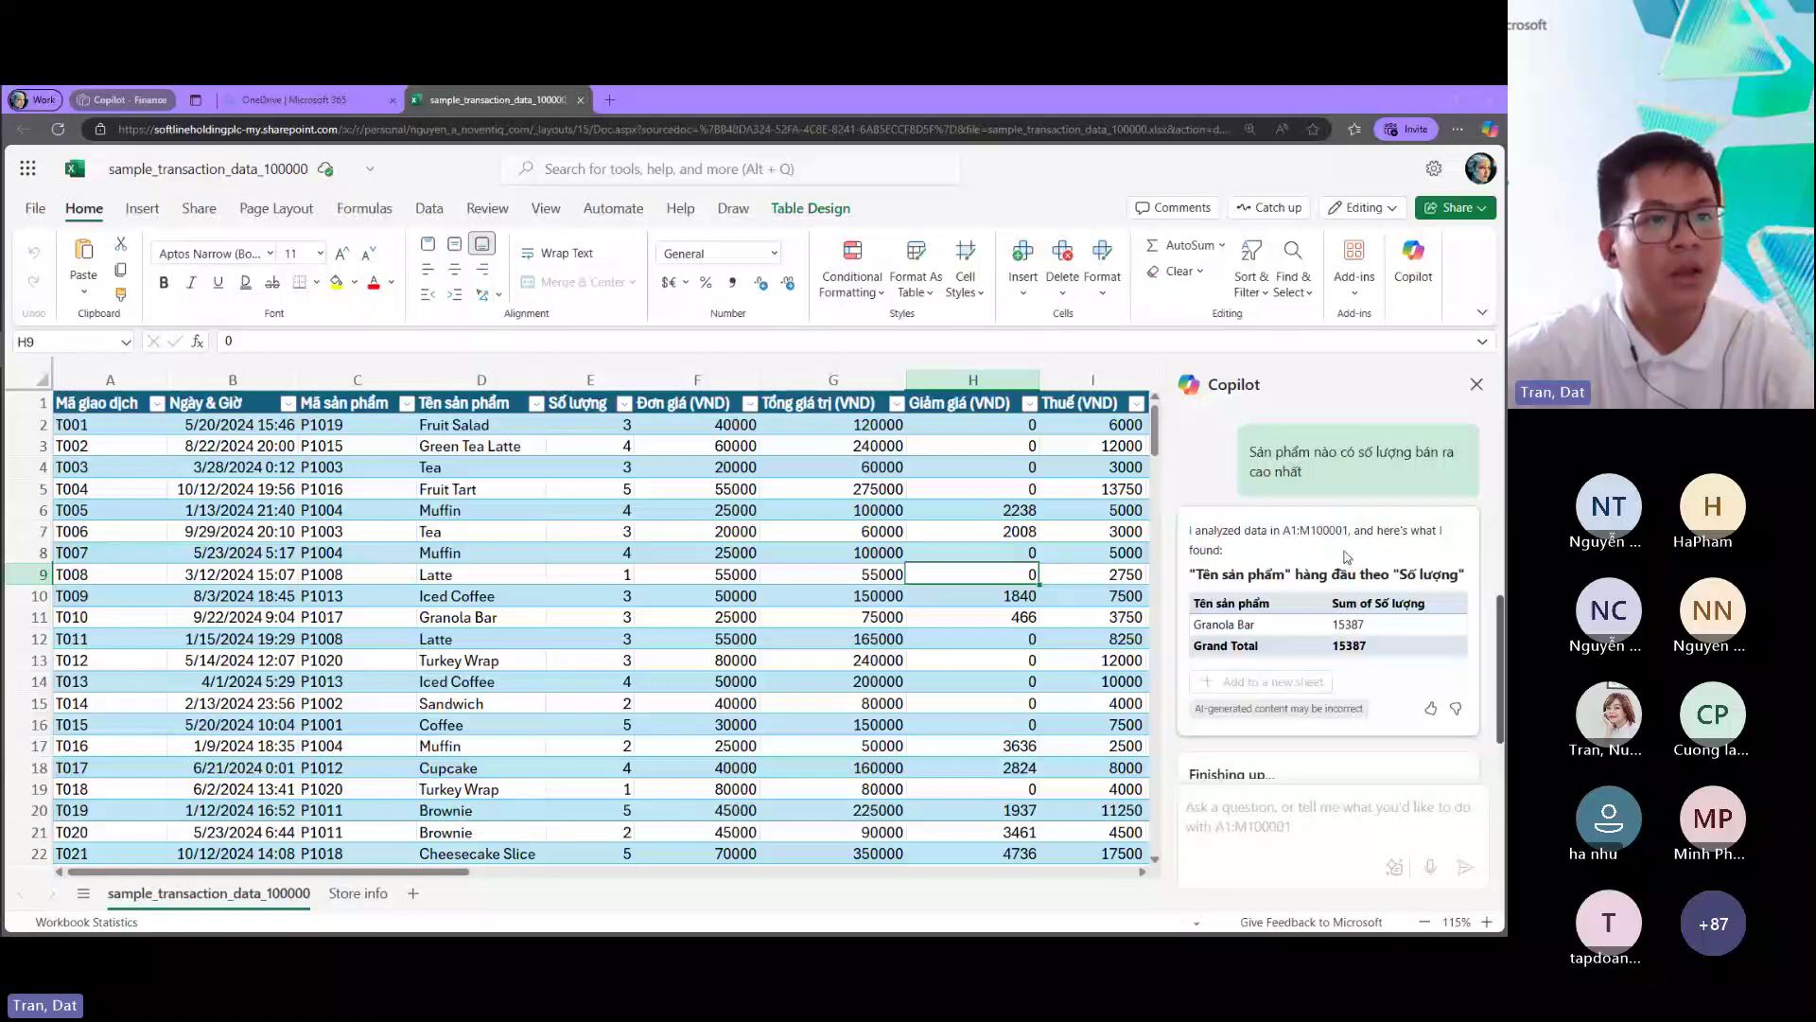
Step: Examine Copilot's answer on the top product by Số lượng and compare it with the Tên sản phẩm column
drag(1254, 625, 1197, 626)
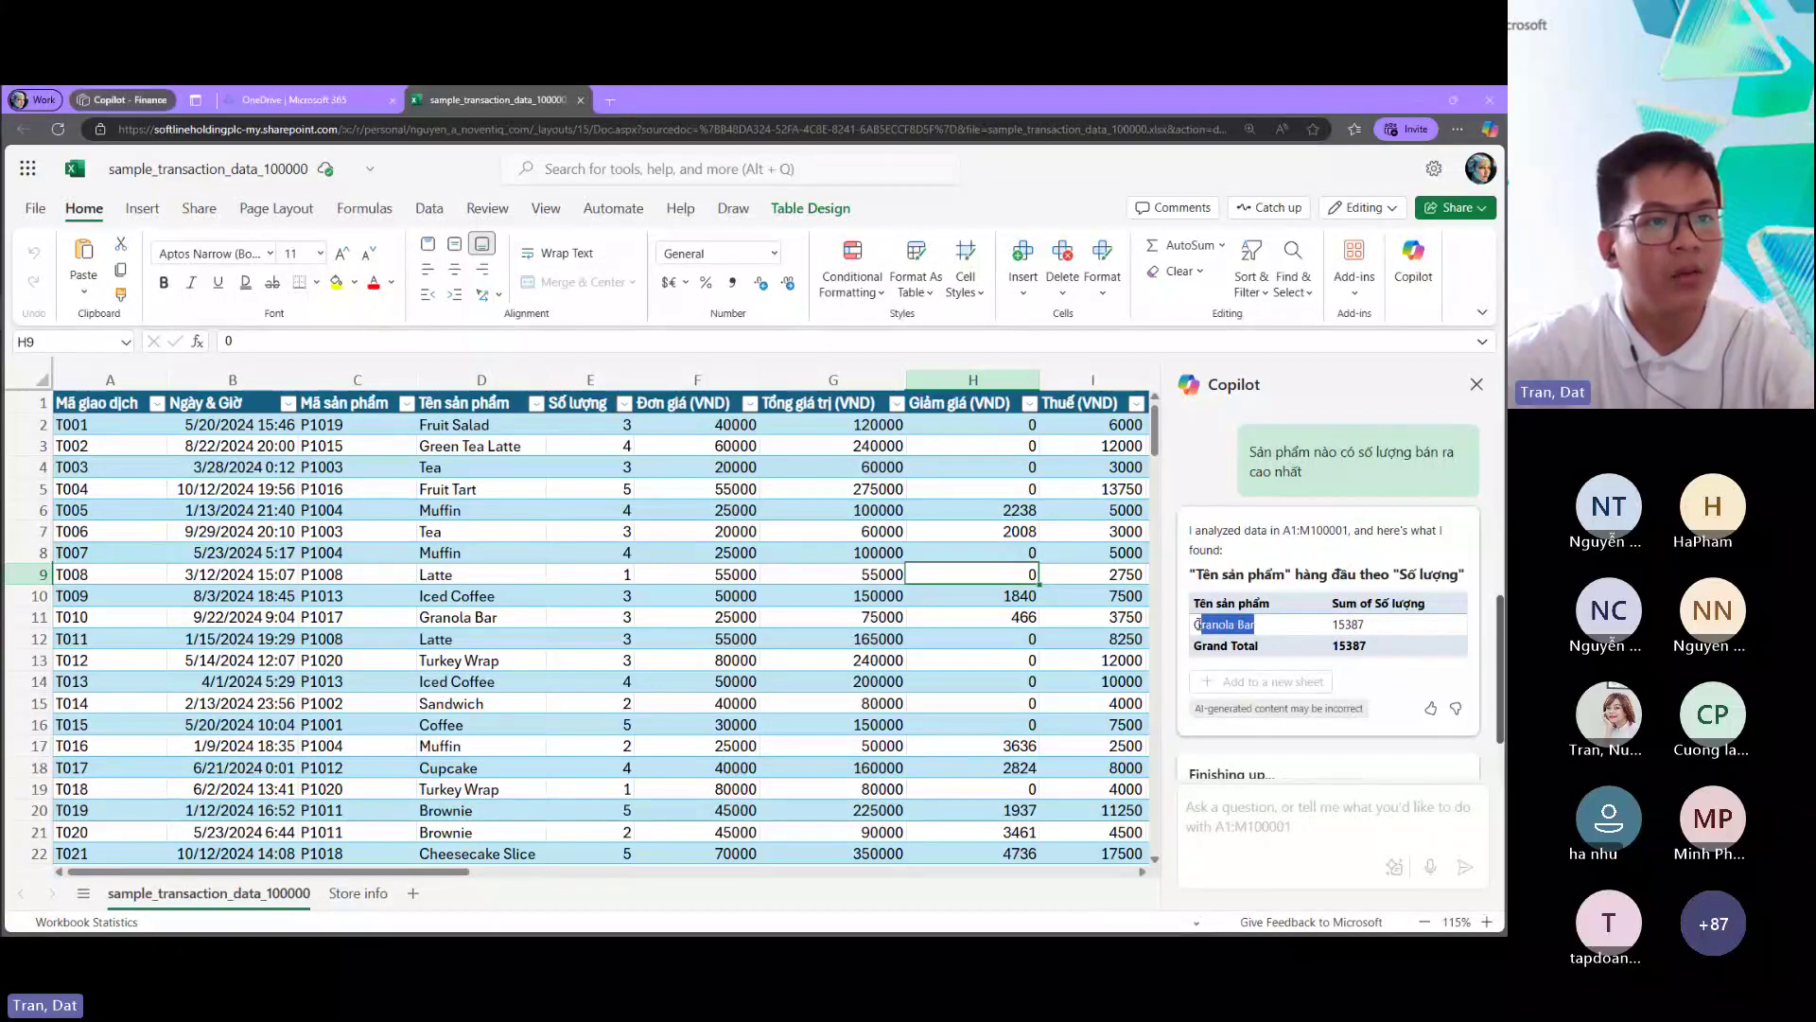
click(473, 552)
scroll(466, 512, down, 10)
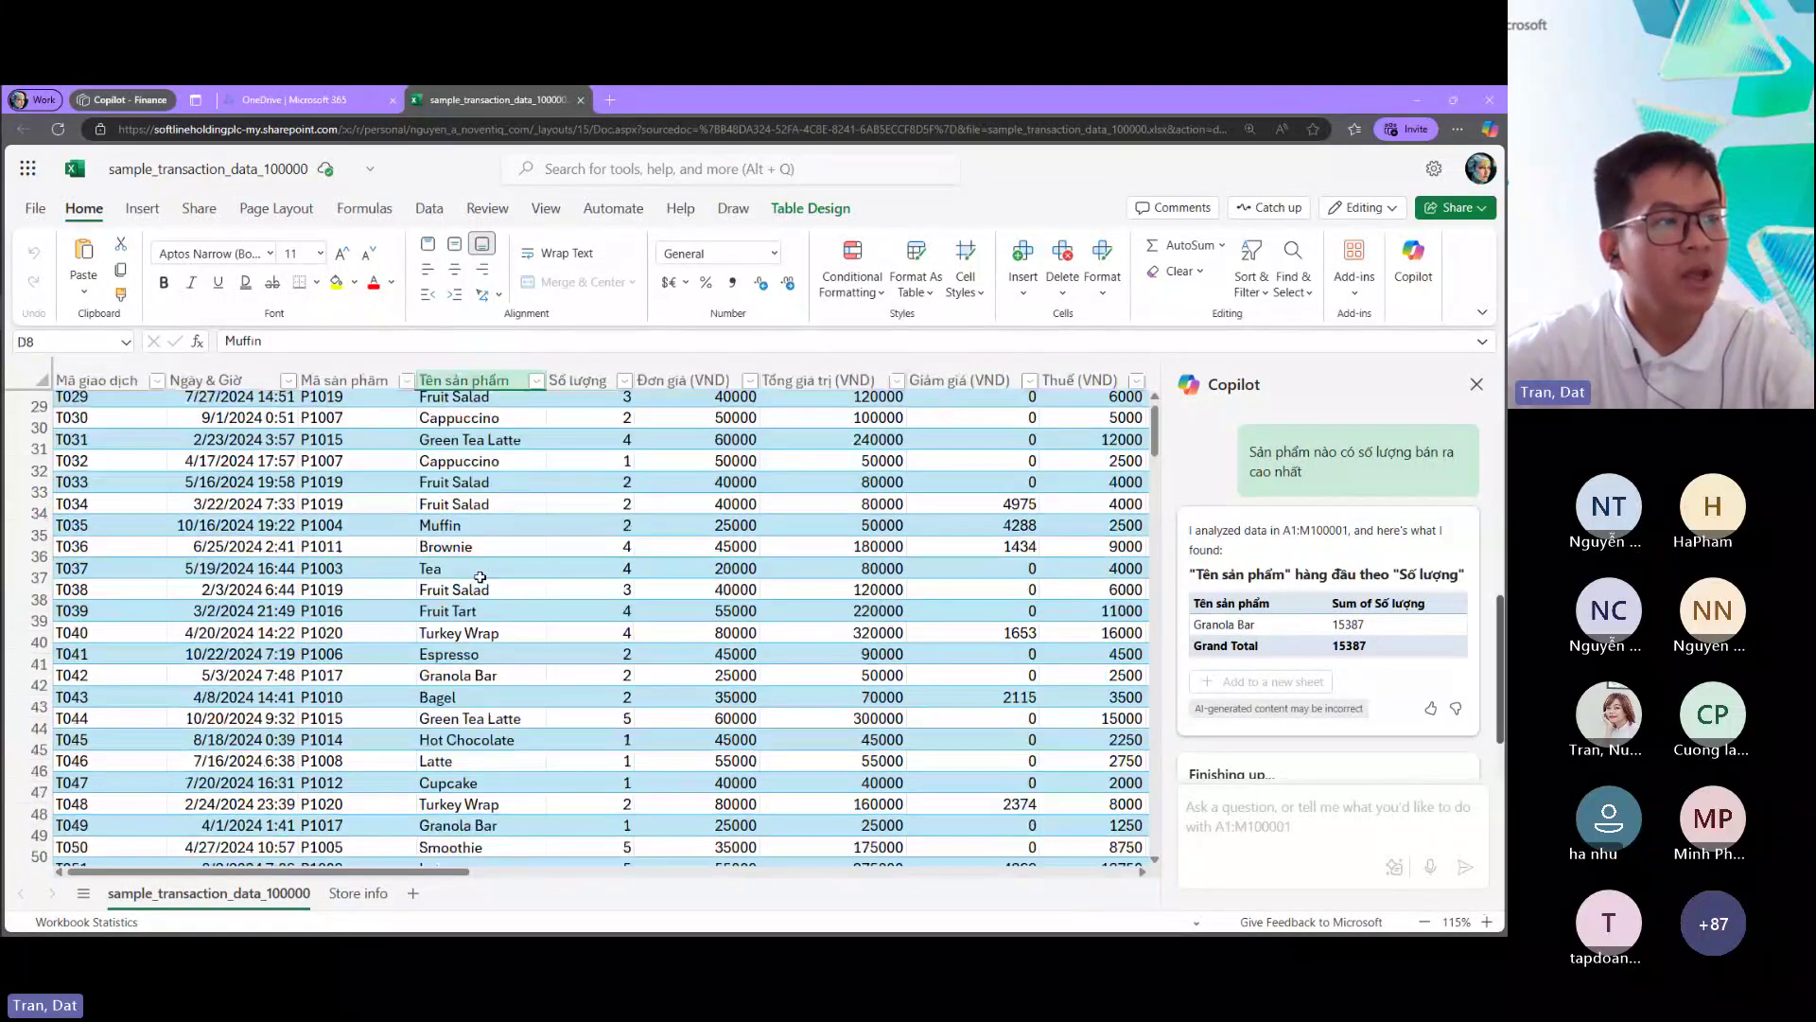
scroll(475, 672, up, 10)
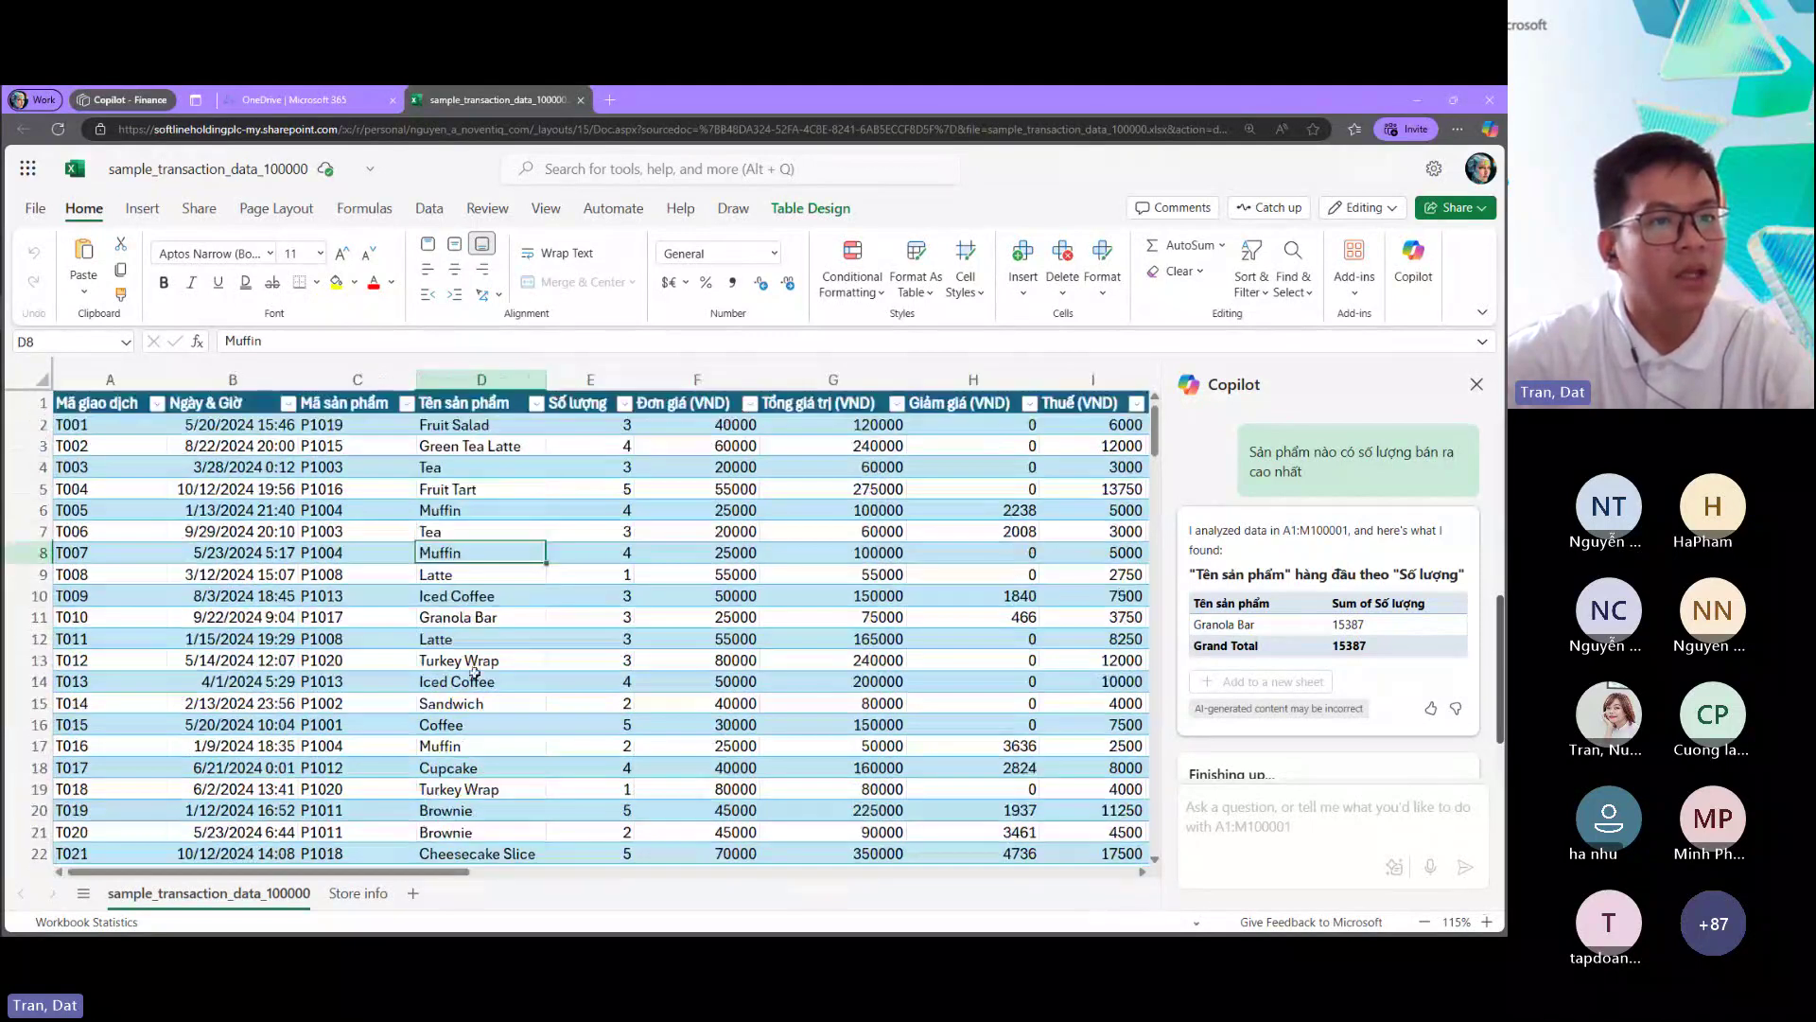
double_click(1326, 628)
click(1303, 565)
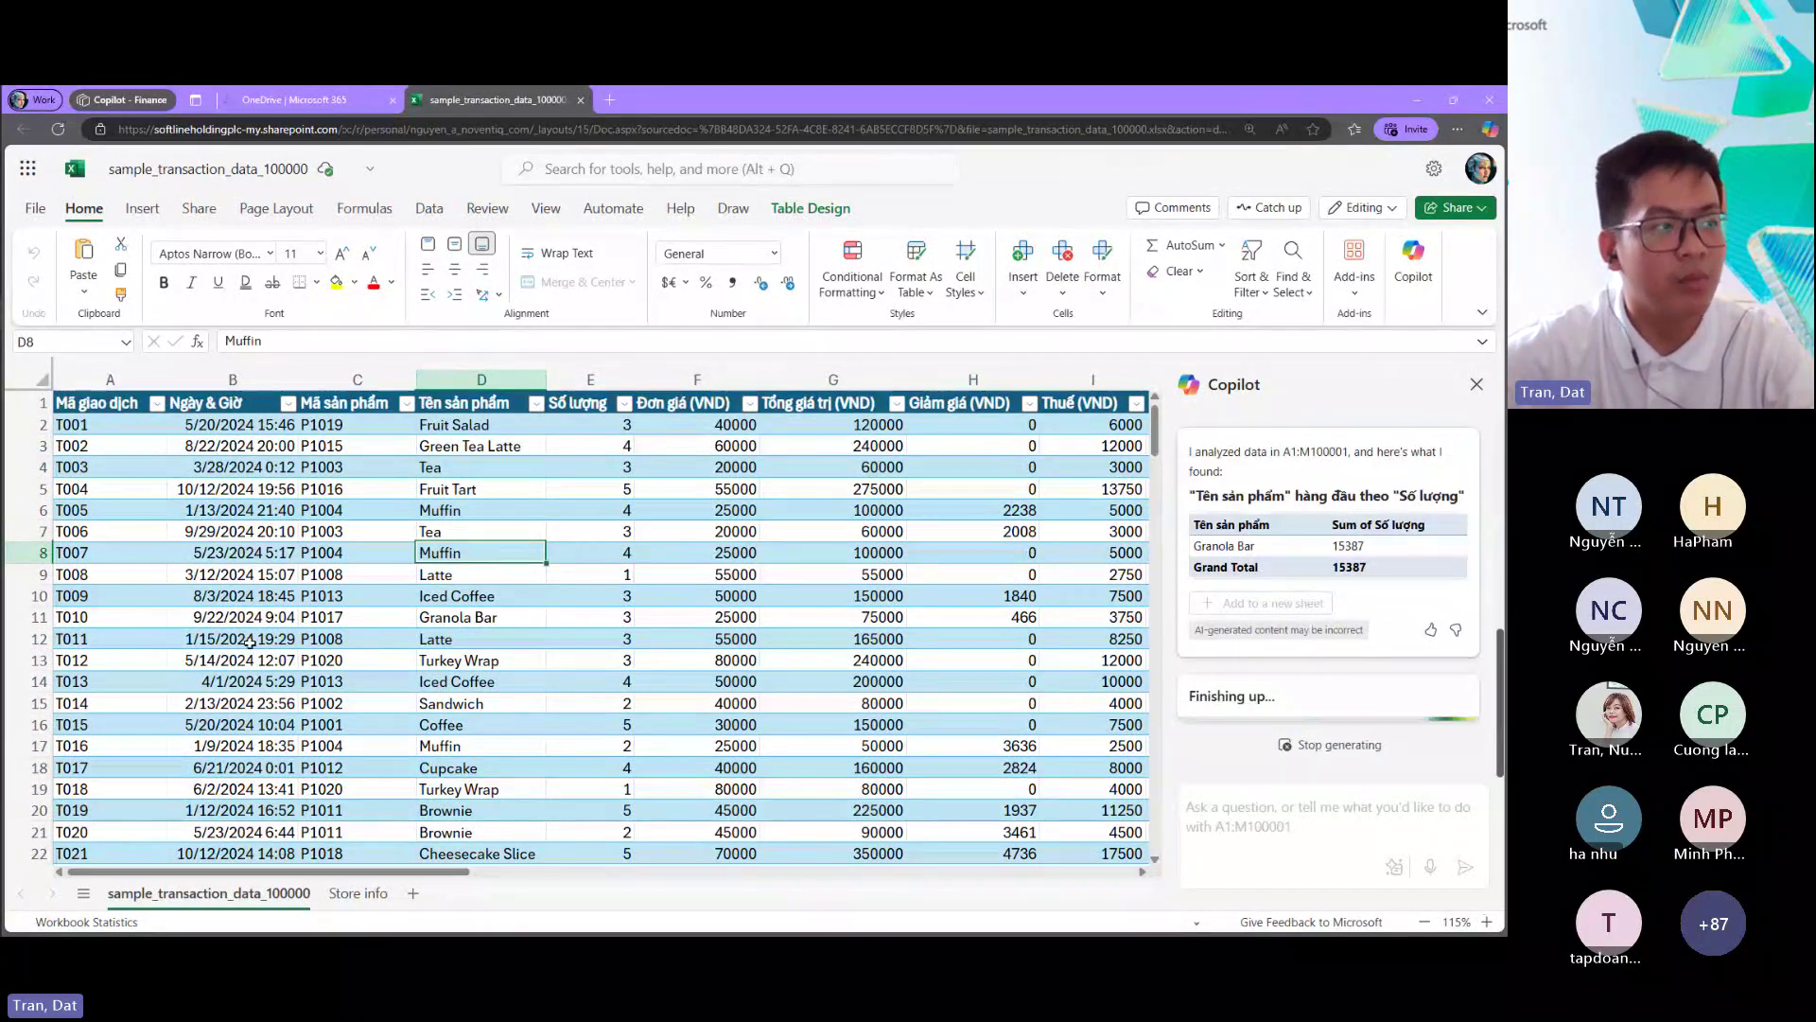
scroll(278, 605, down, 2)
scroll(277, 605, up, 2)
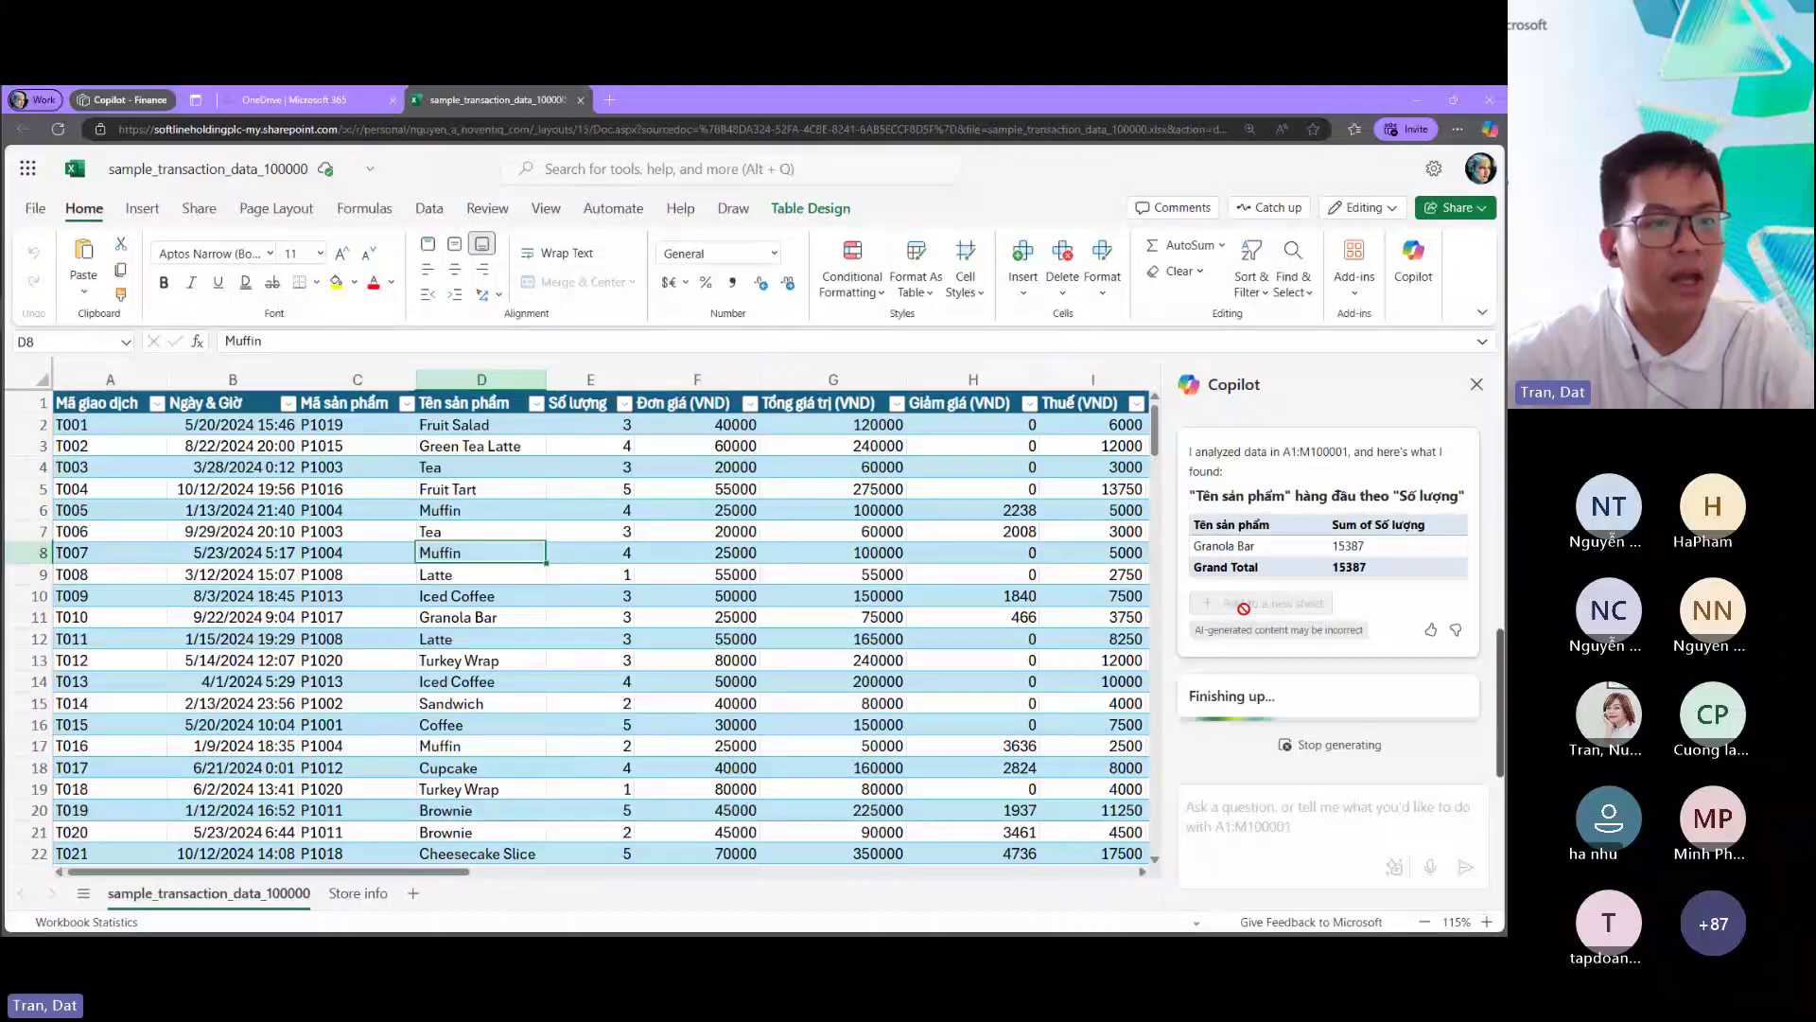
scroll(1316, 579, up, 1)
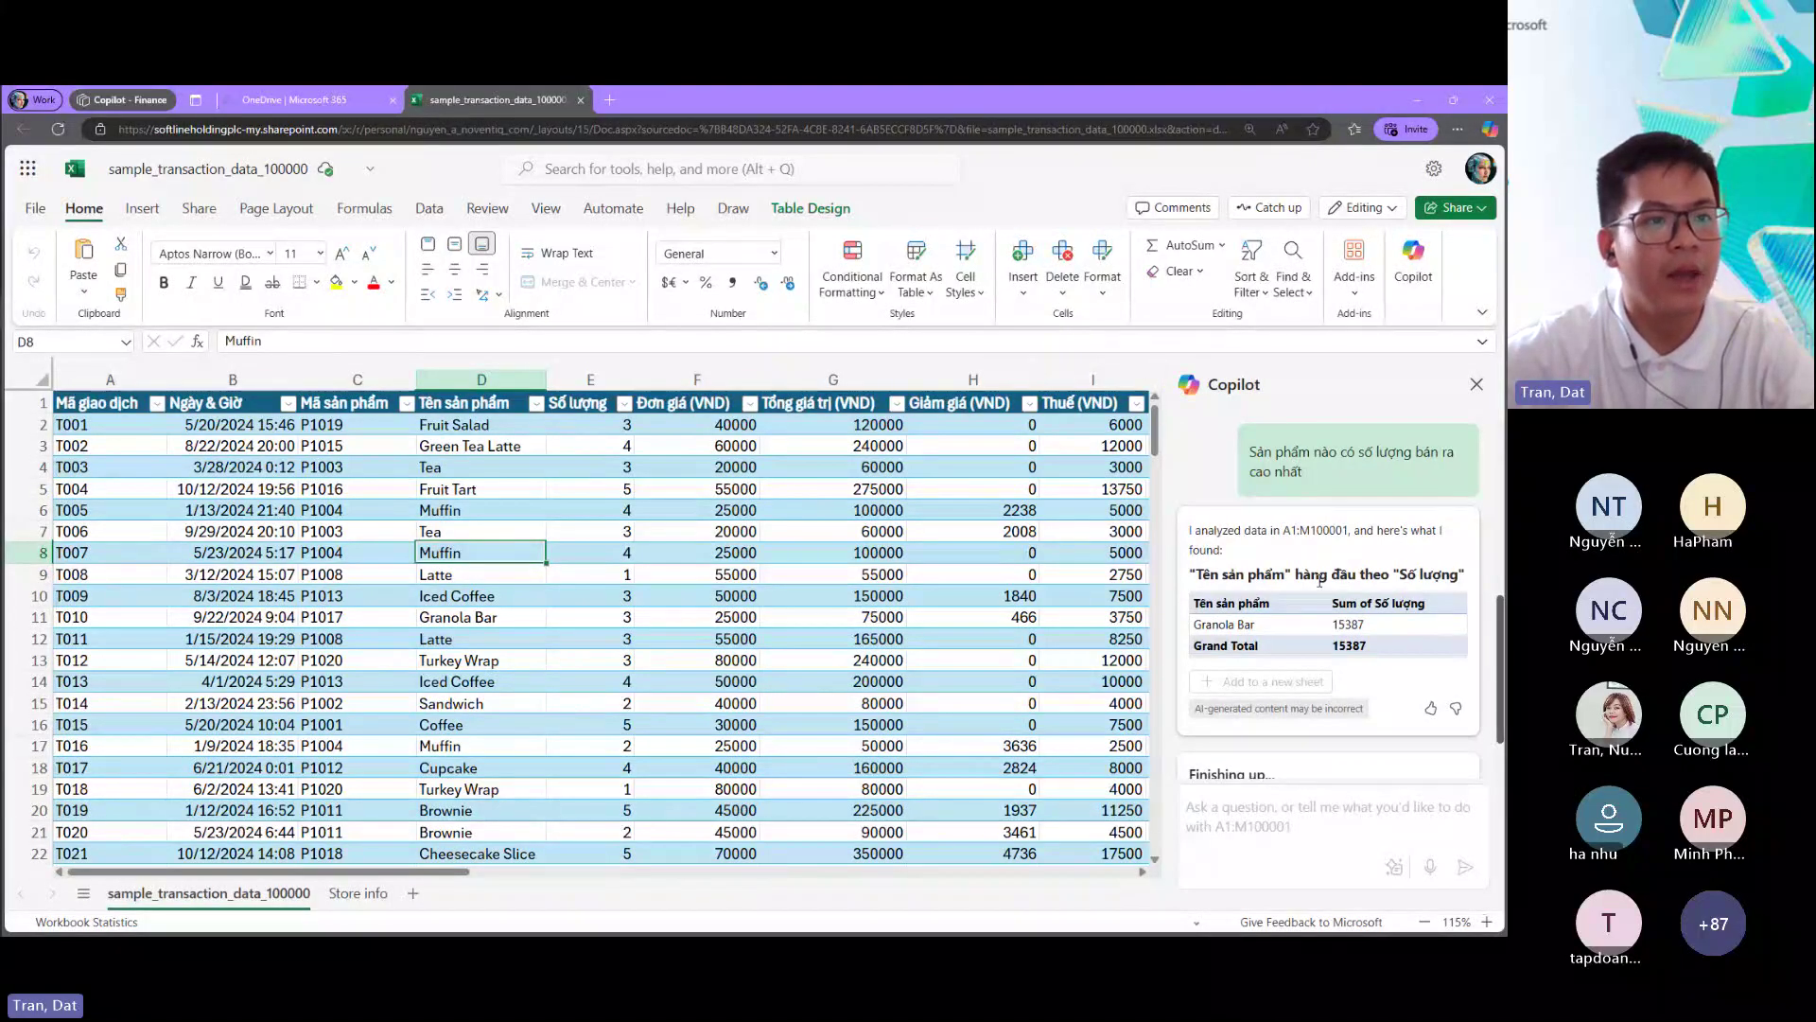
scroll(1319, 581, down, 1)
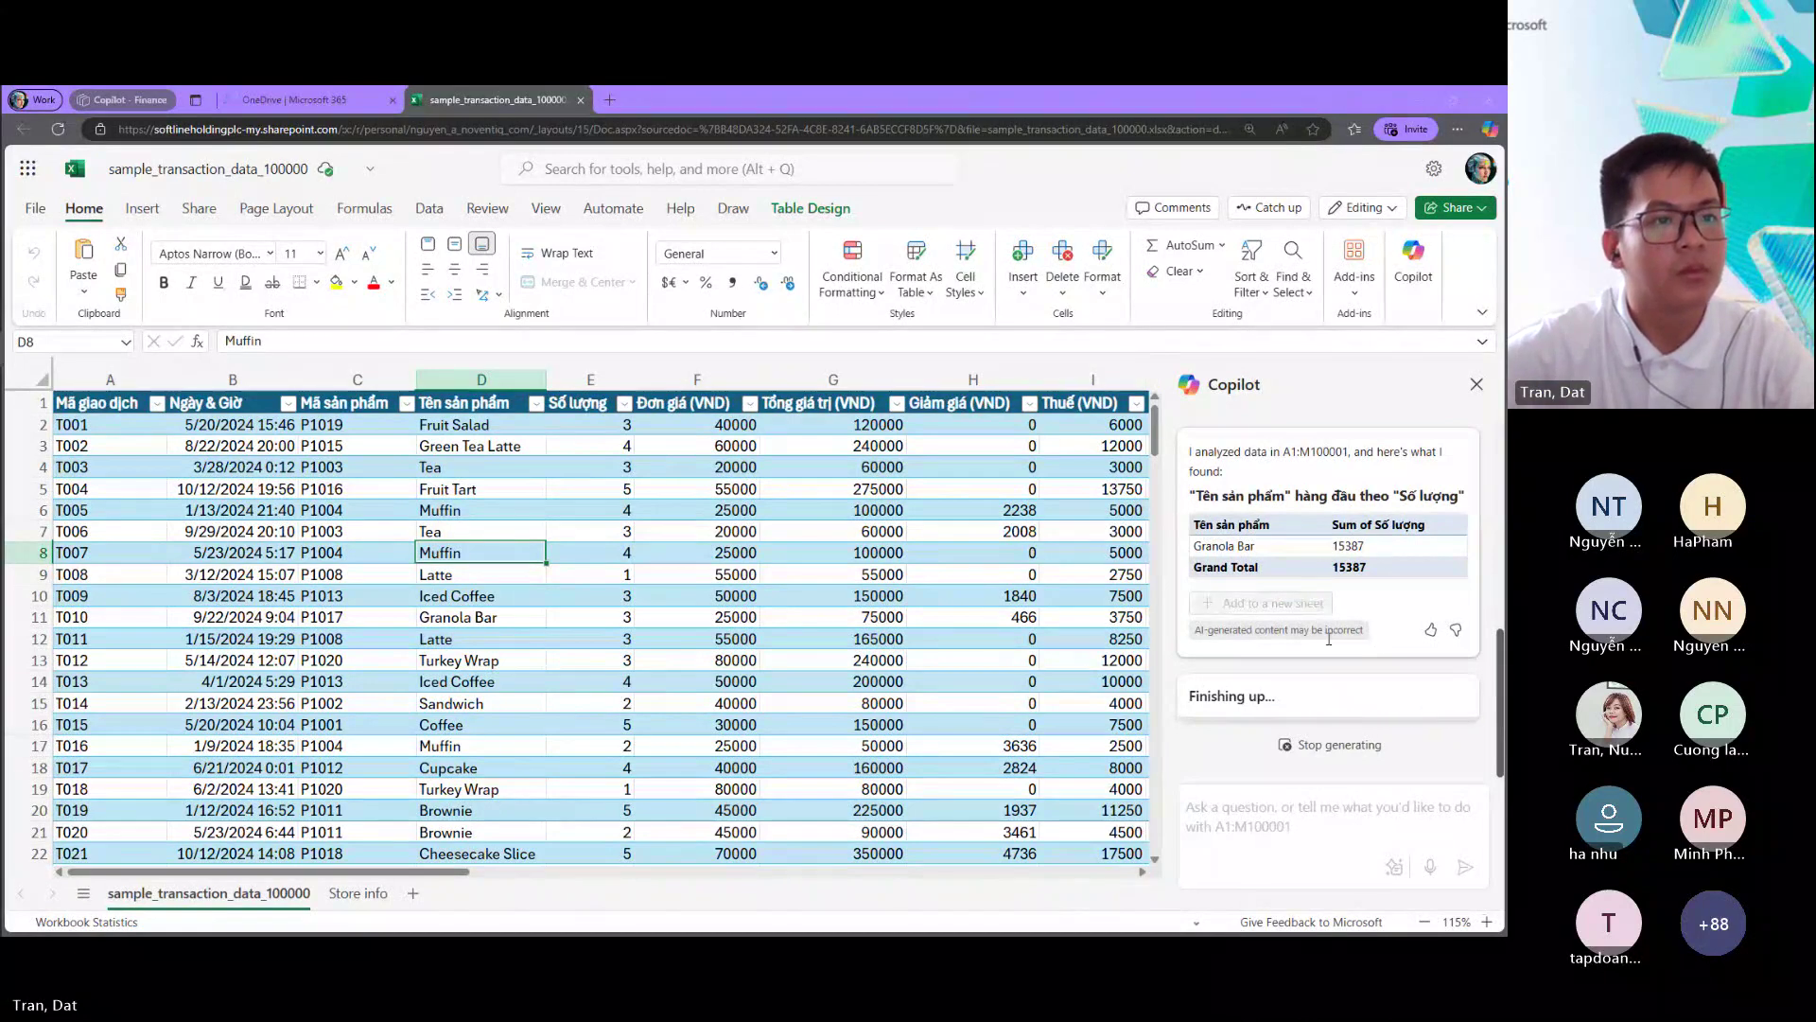
Step: Stop the unfinished Copilot response and request "Sắp xếp bảng theo Tổng giá trị đơn hàng giảm dần."
click(1330, 746)
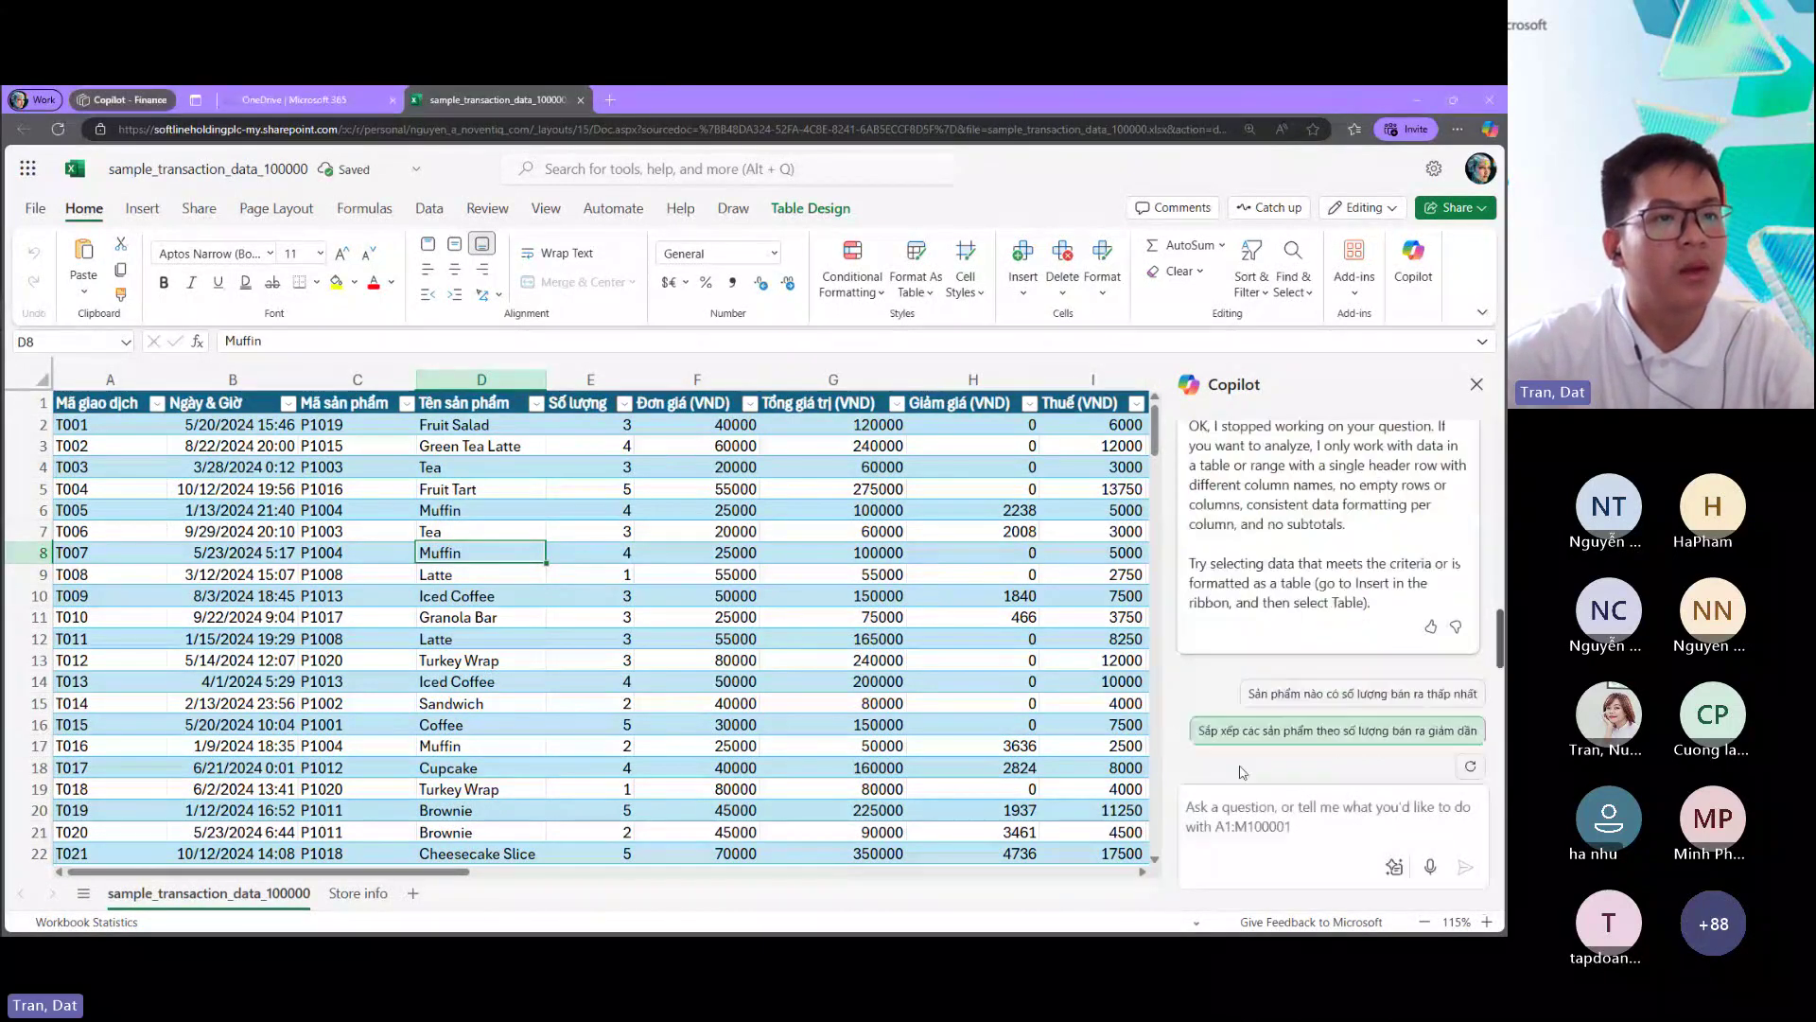
text(Sắp xếp bảng theo Tổng giá trị đơn hàng giảm dần)
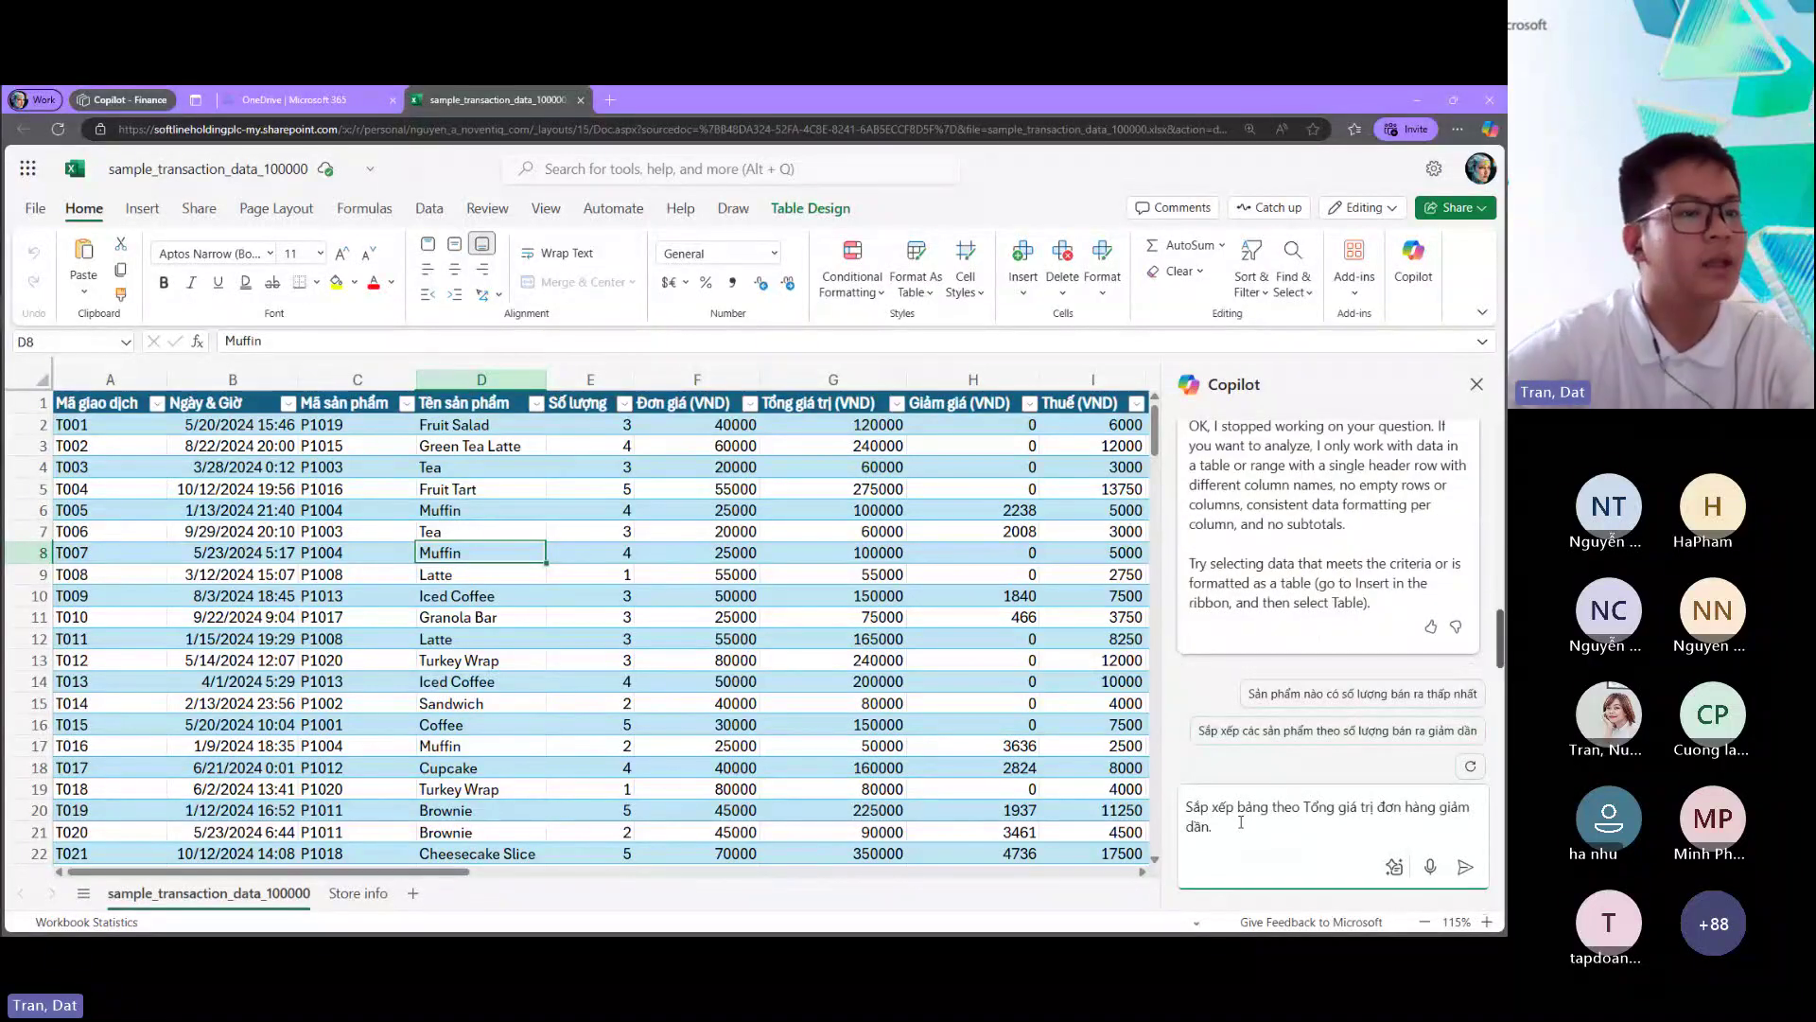
key(Return)
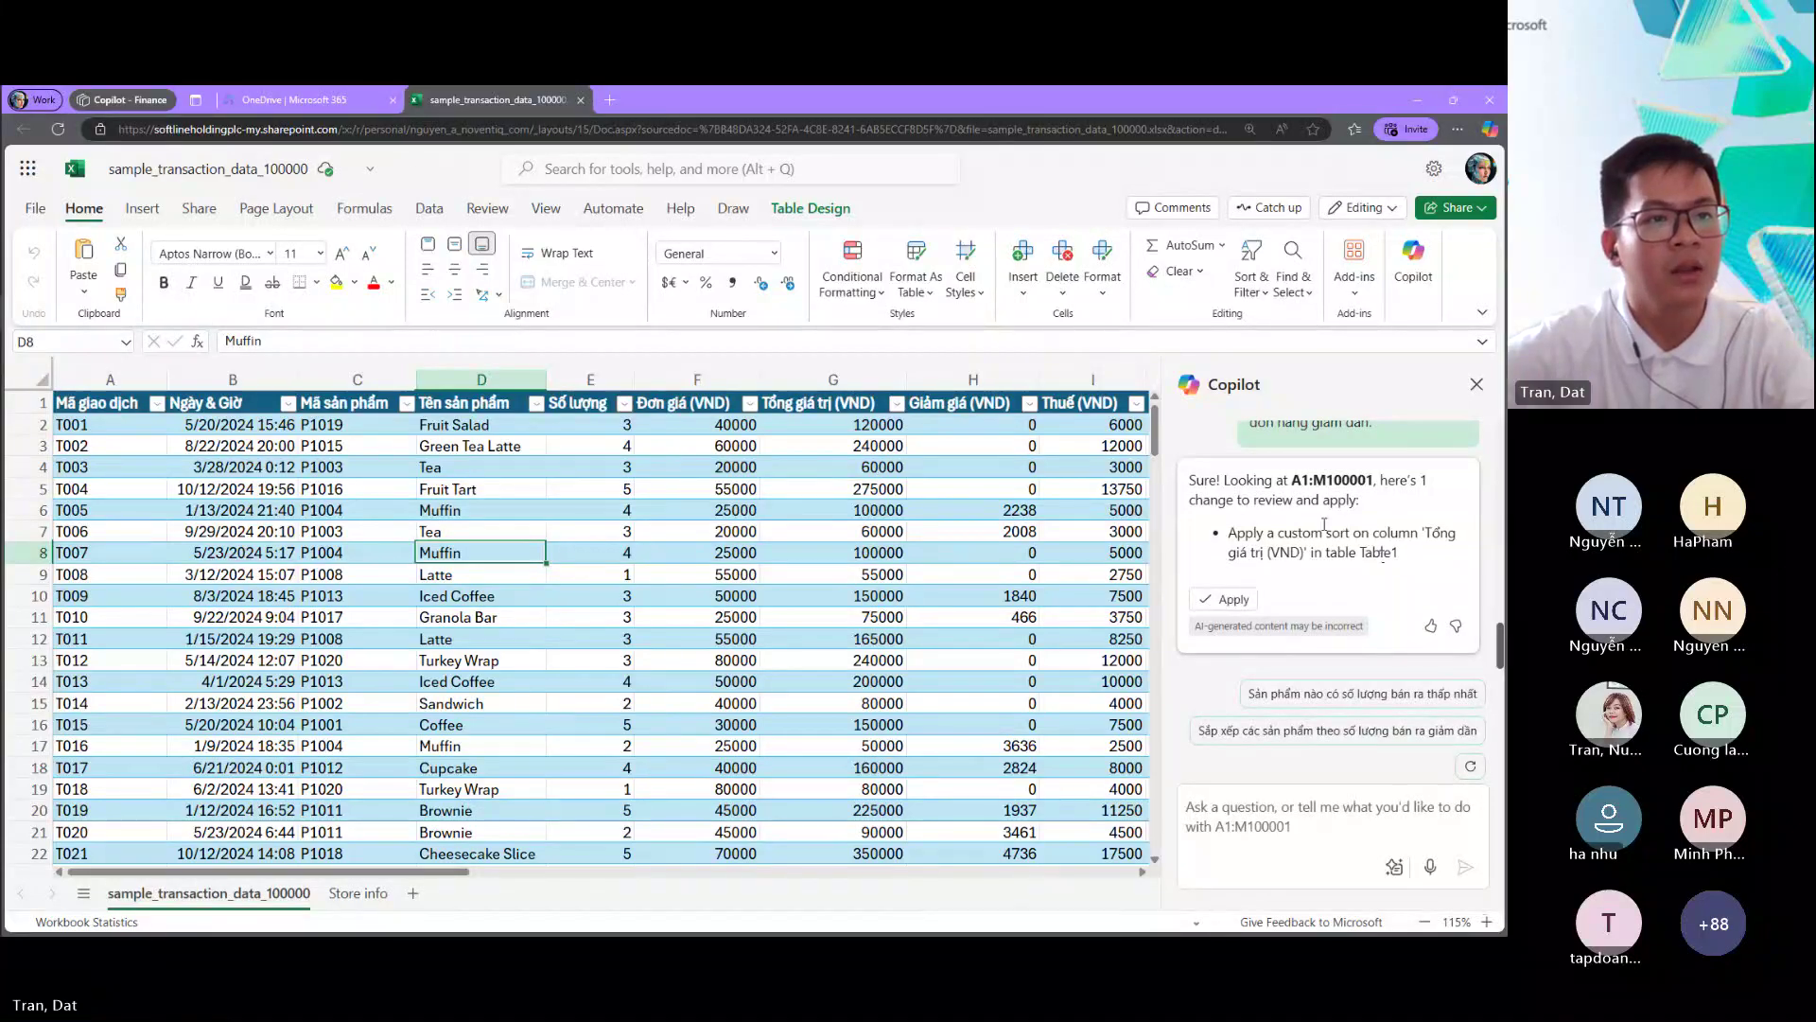
scroll(1312, 504, up, 2)
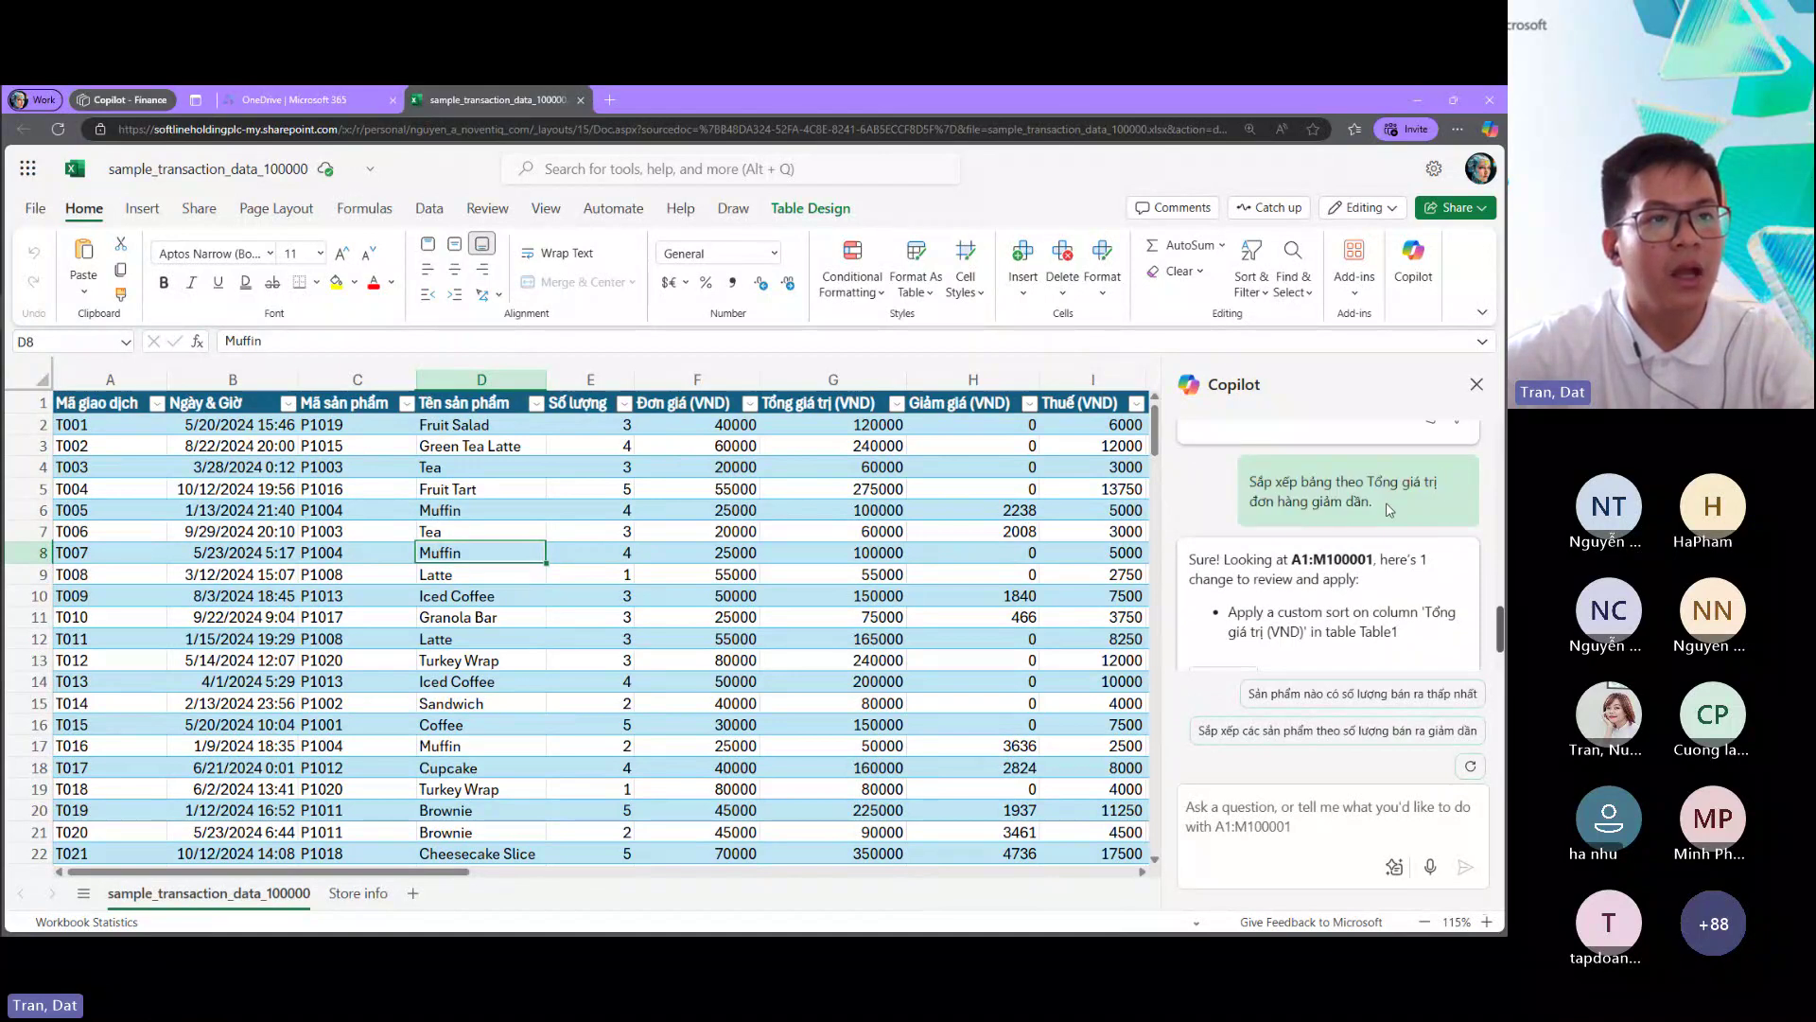
Step: Apply Copilot's proposed custom sort on the 'Tổng giá trị (VND)' column of Table1 and check the reordered rows
scroll(1389, 510, down, 2)
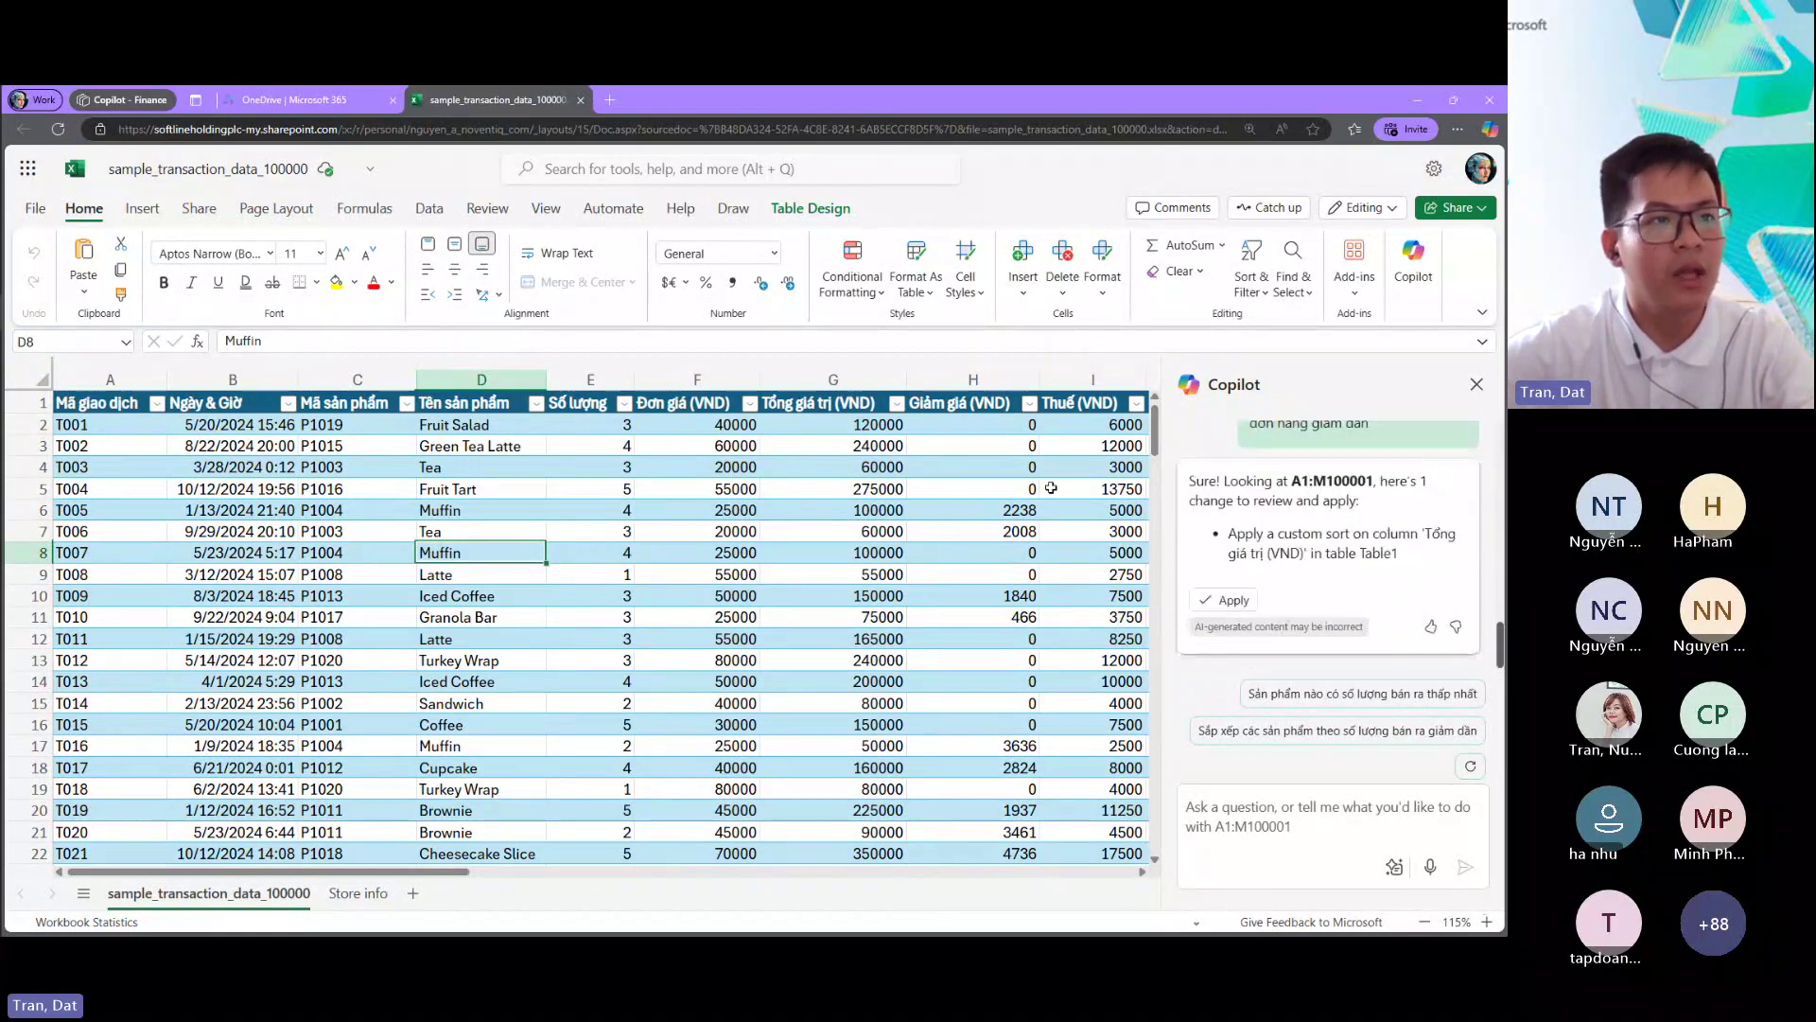
click(1228, 600)
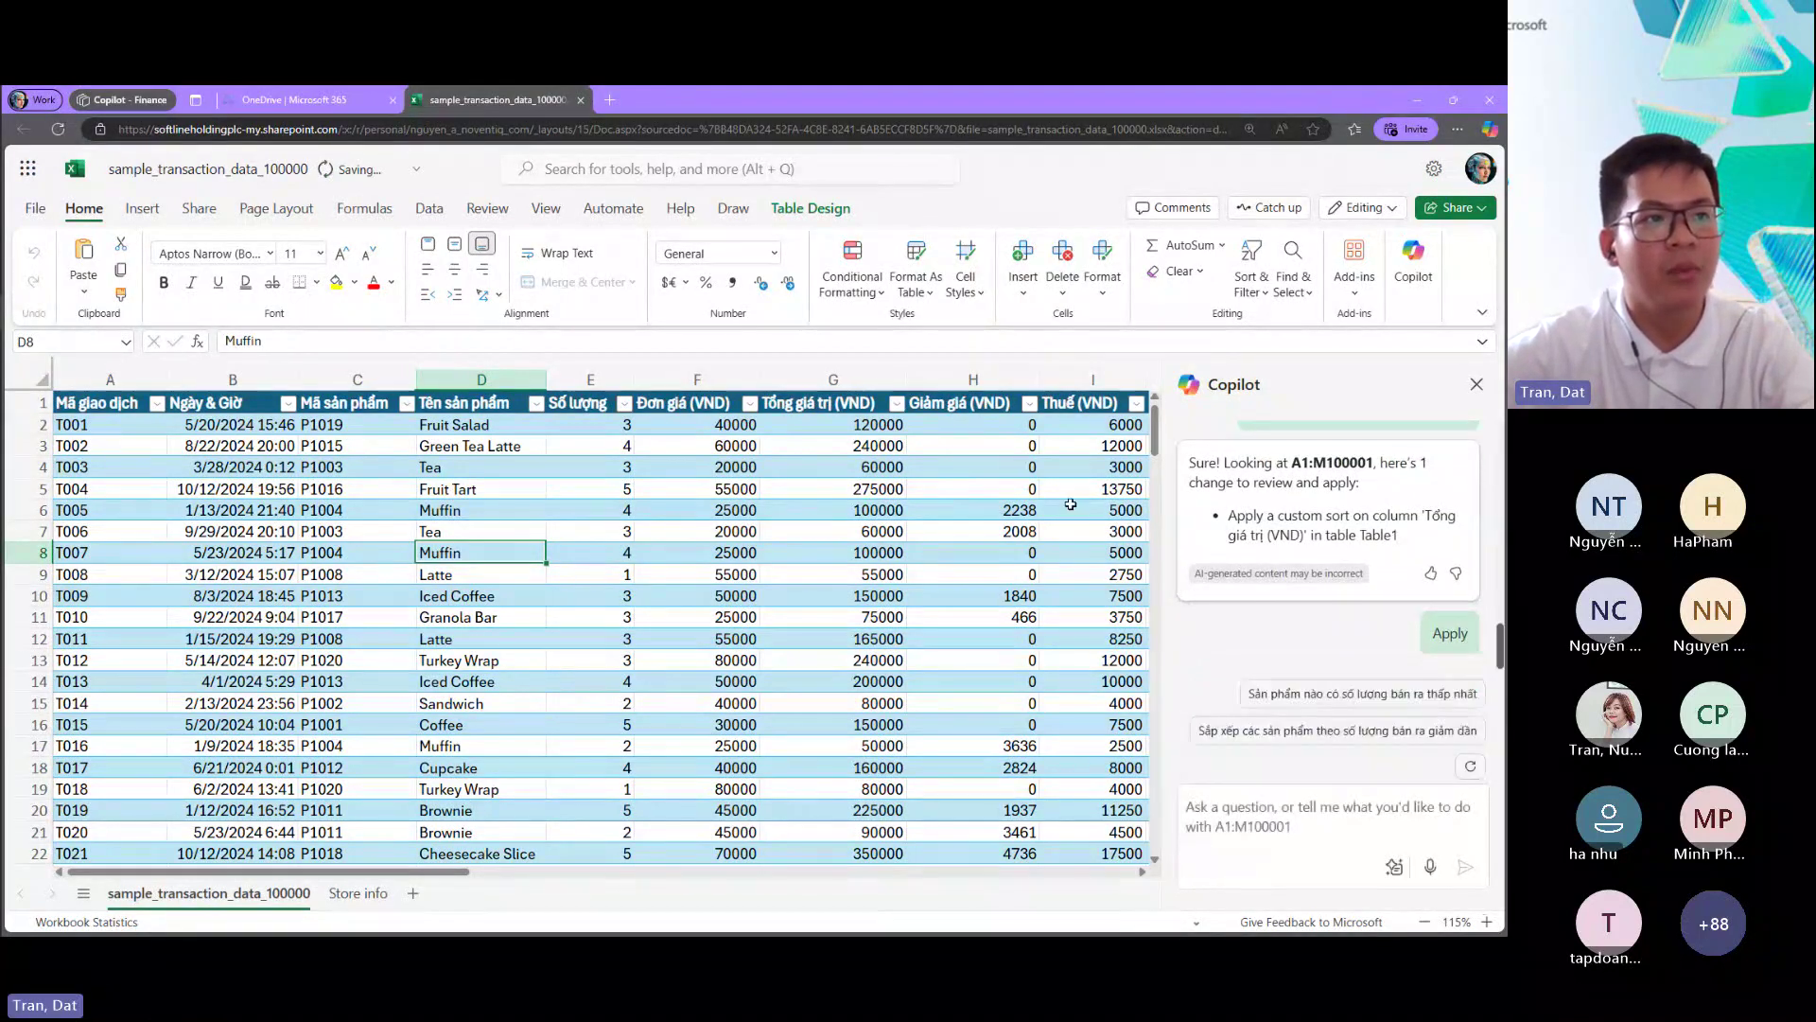
scroll(940, 531, down, 6)
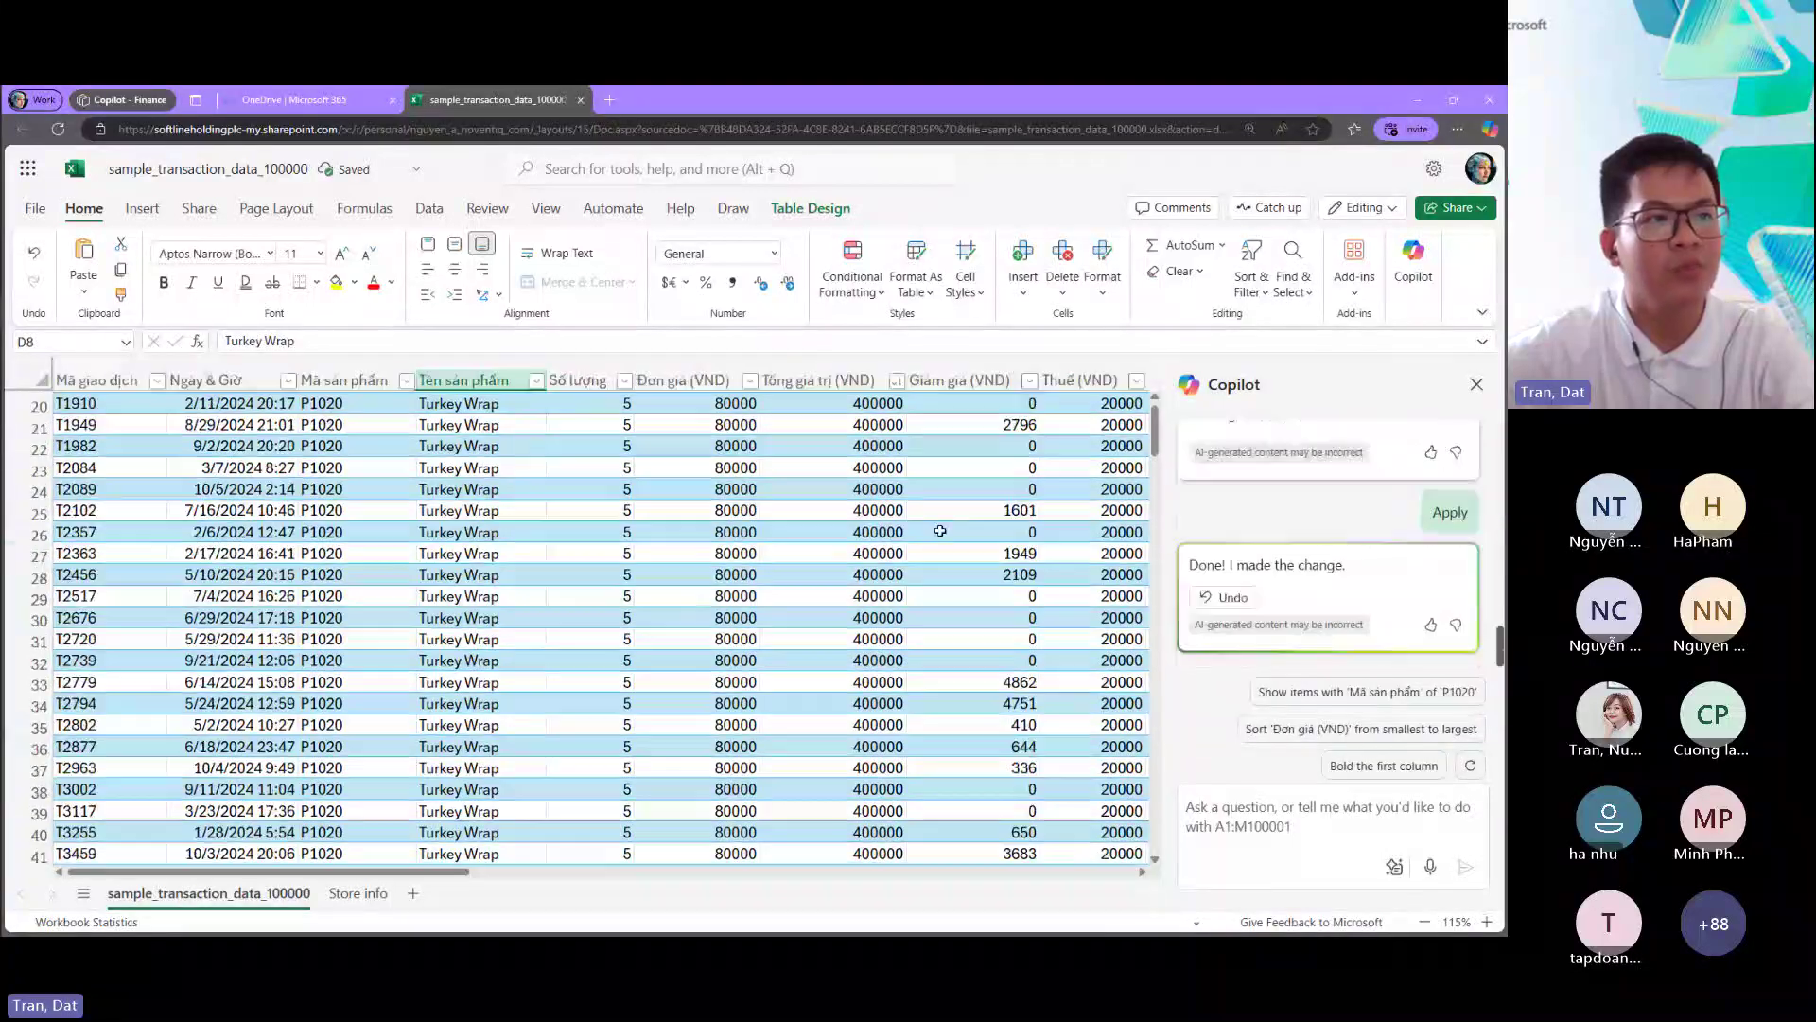
scroll(940, 531, down, 11)
scroll(917, 524, down, 3)
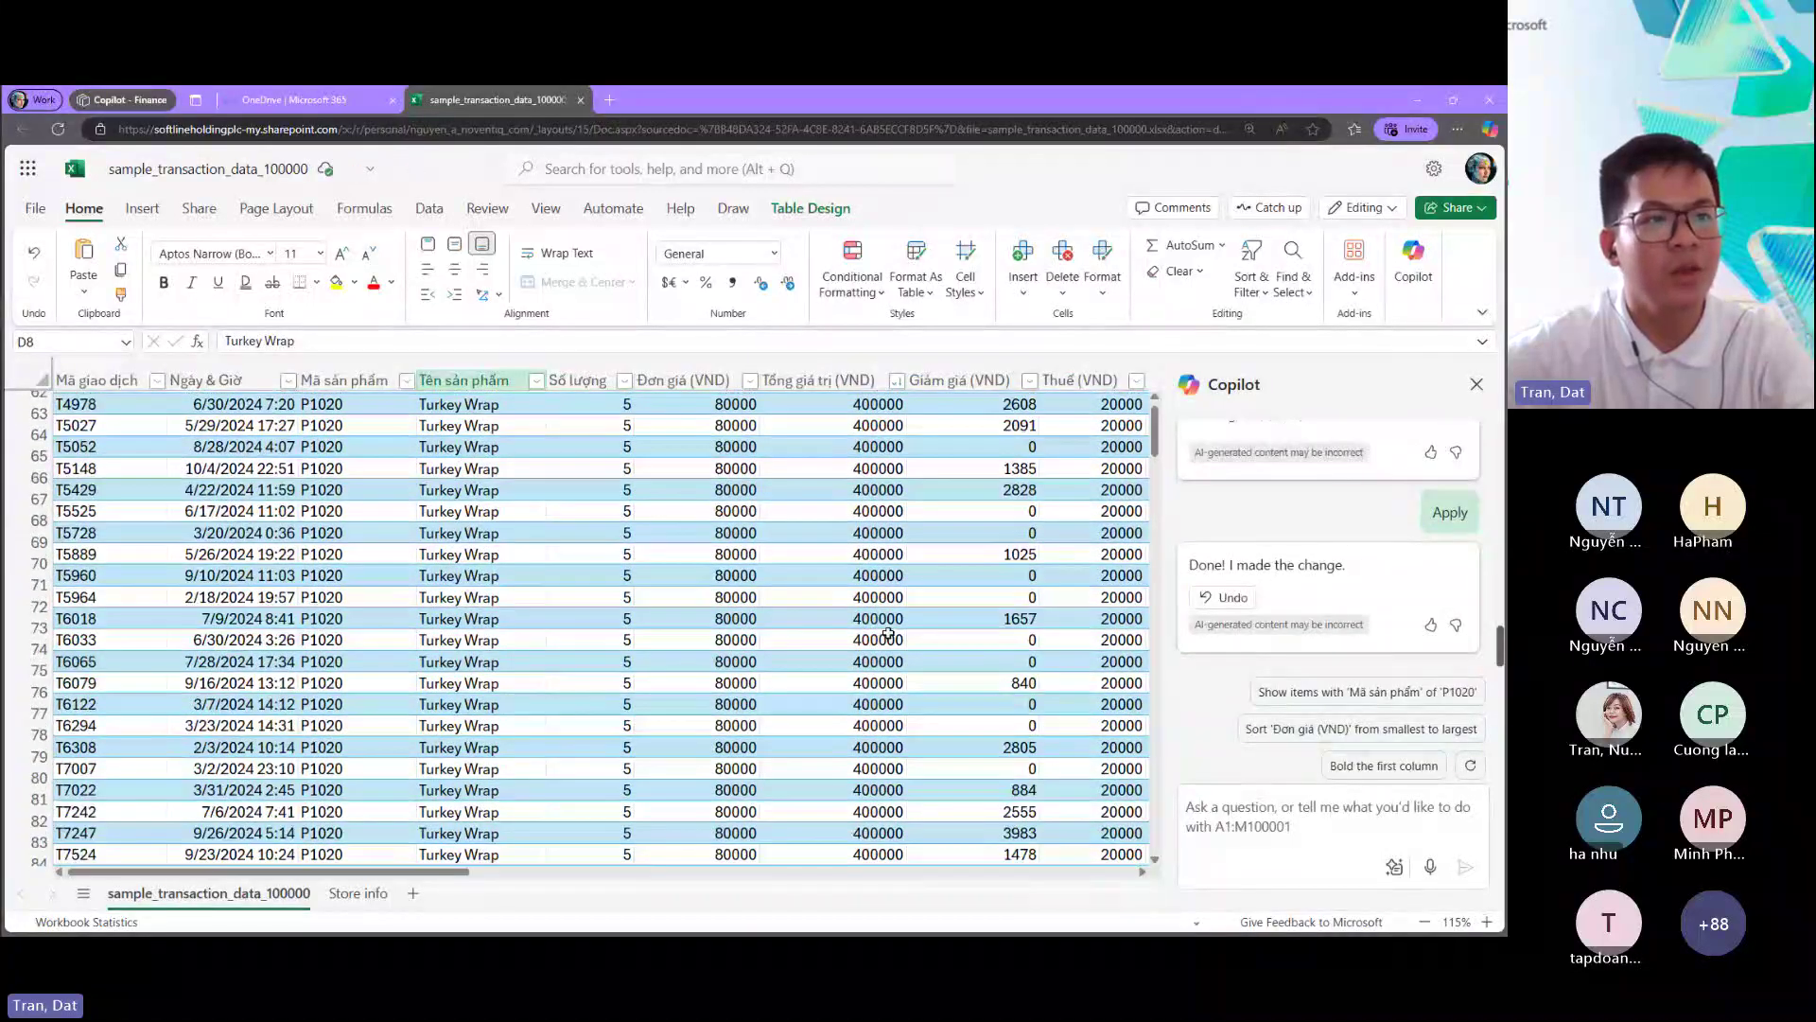
scroll(889, 634, up, 20)
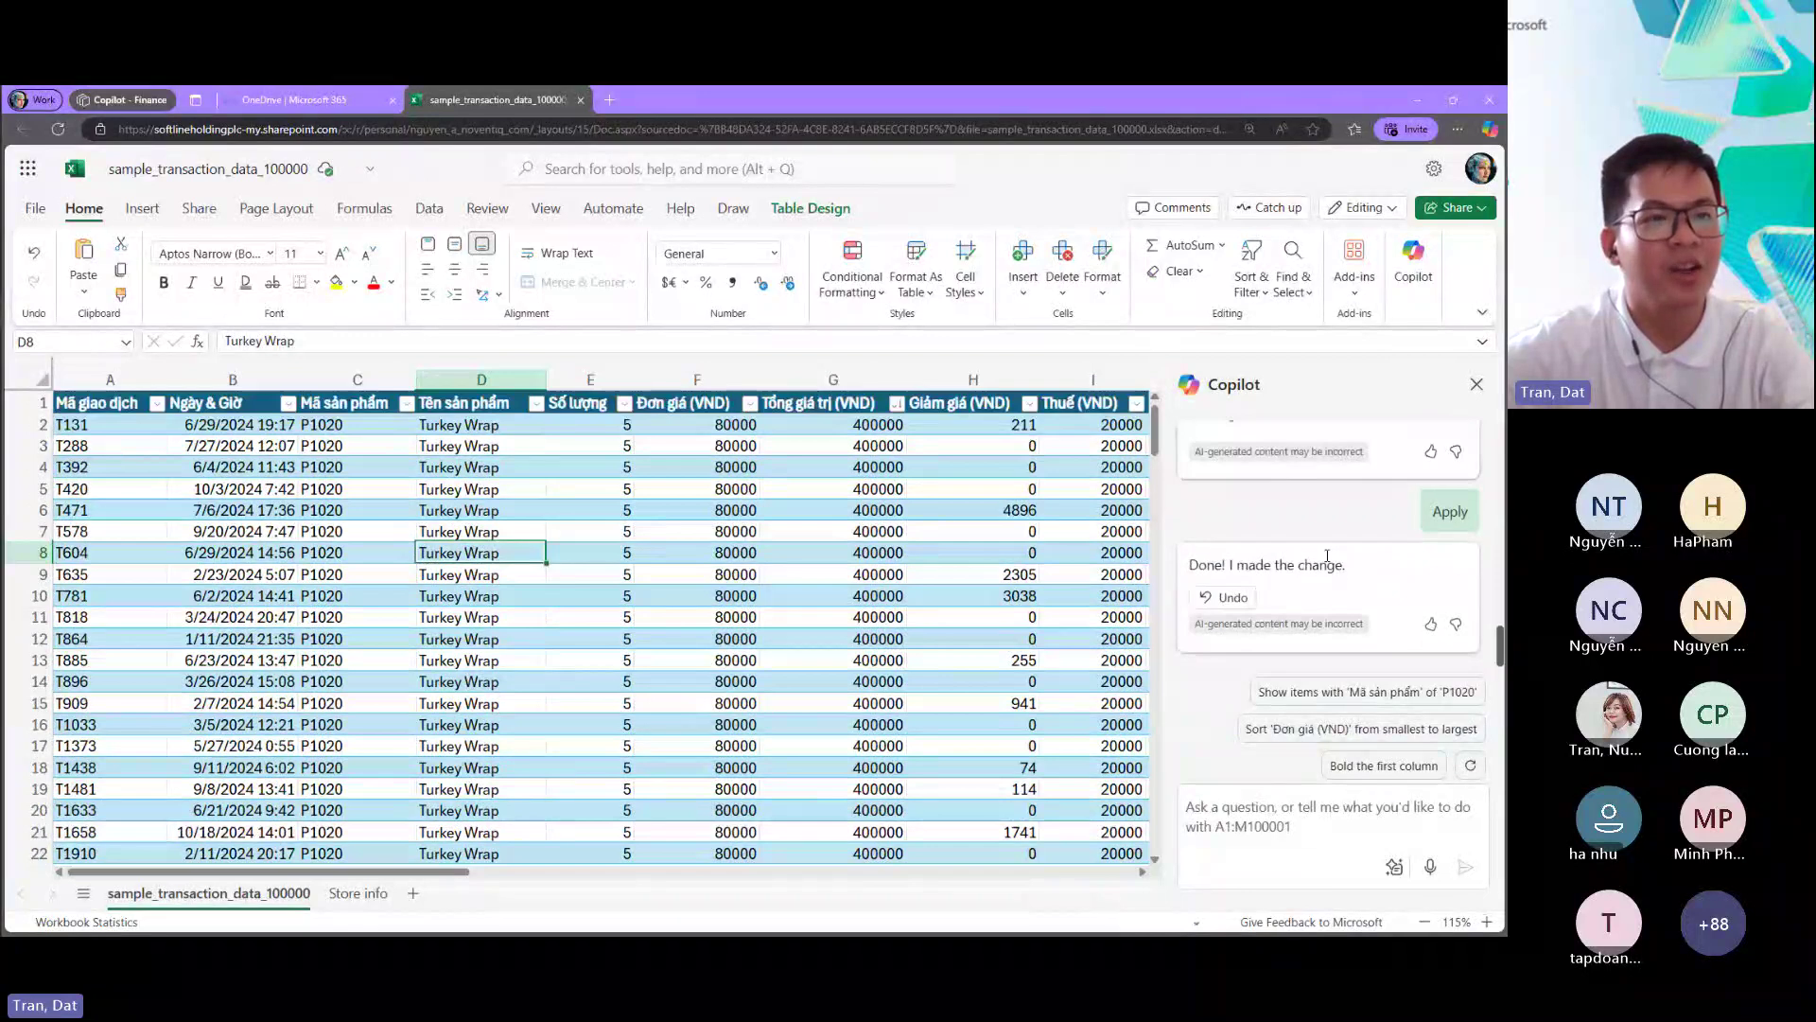
Step: Compare the sort request in the Copilot chat with the Tên sản phẩm to Tổng giá trị (VND) values in the sorted table
scroll(1327, 556, up, 3)
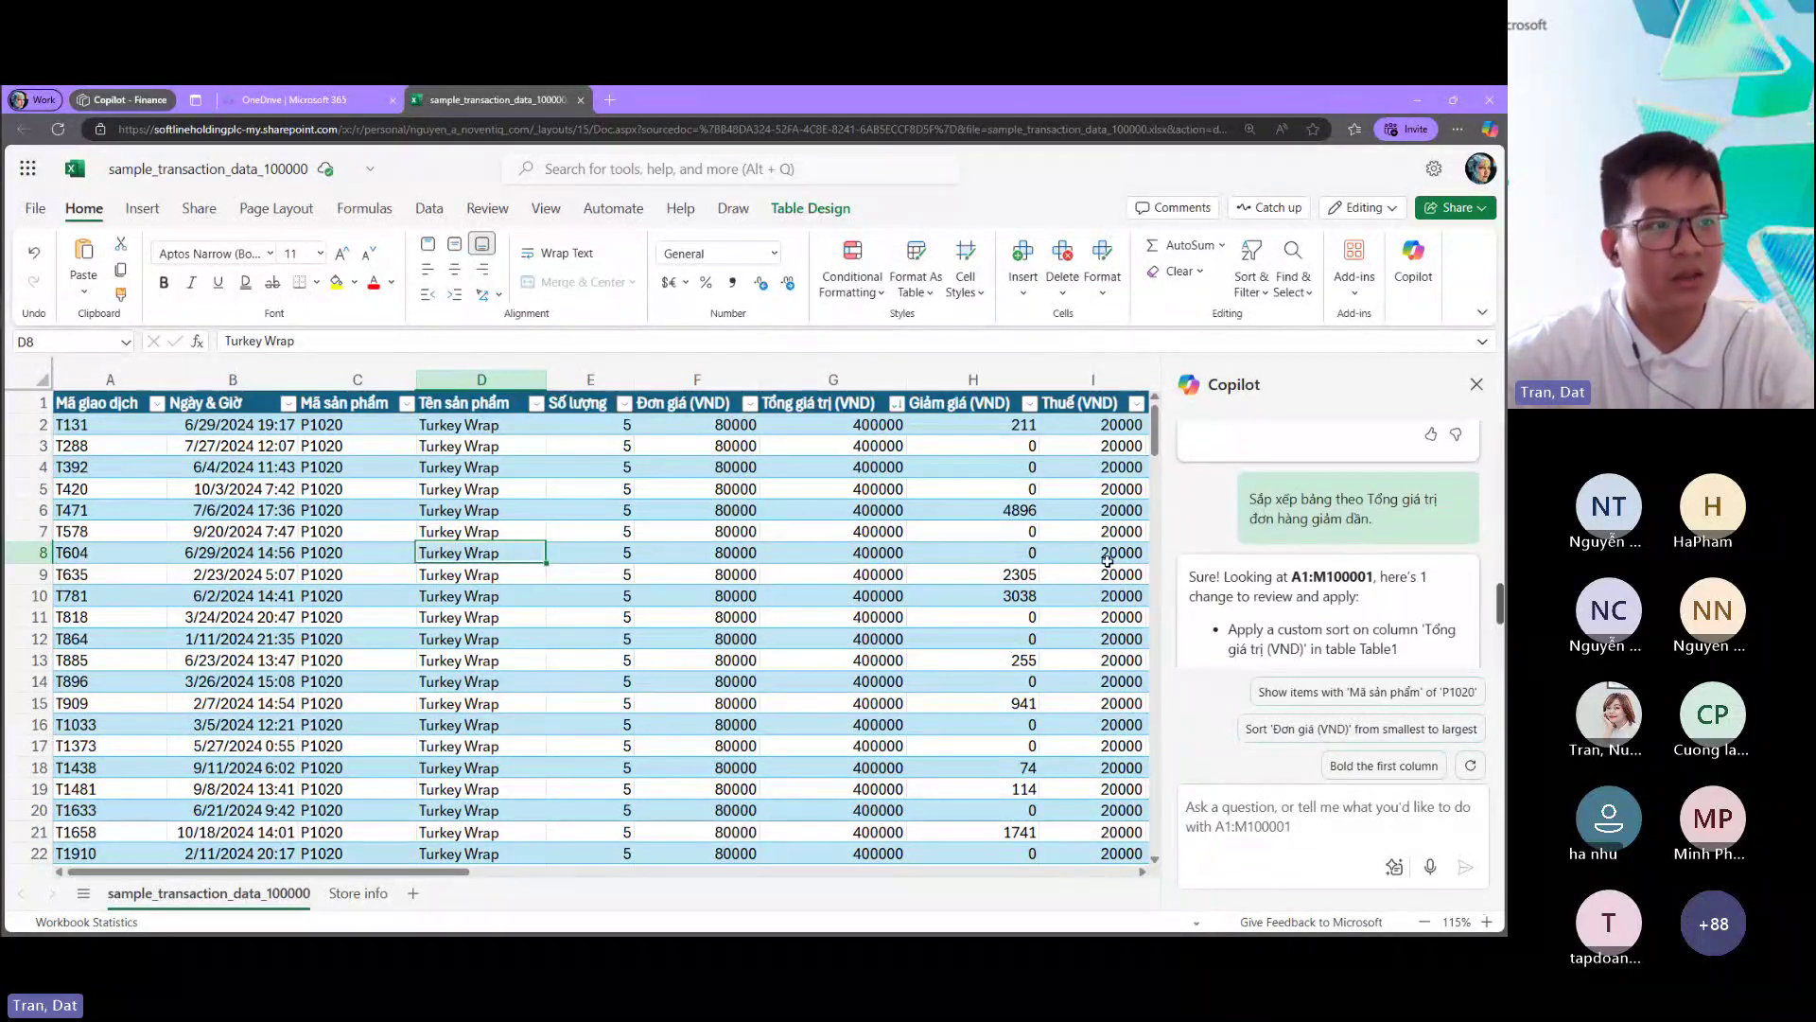
scroll(946, 529, down, 5)
scroll(860, 485, up, 5)
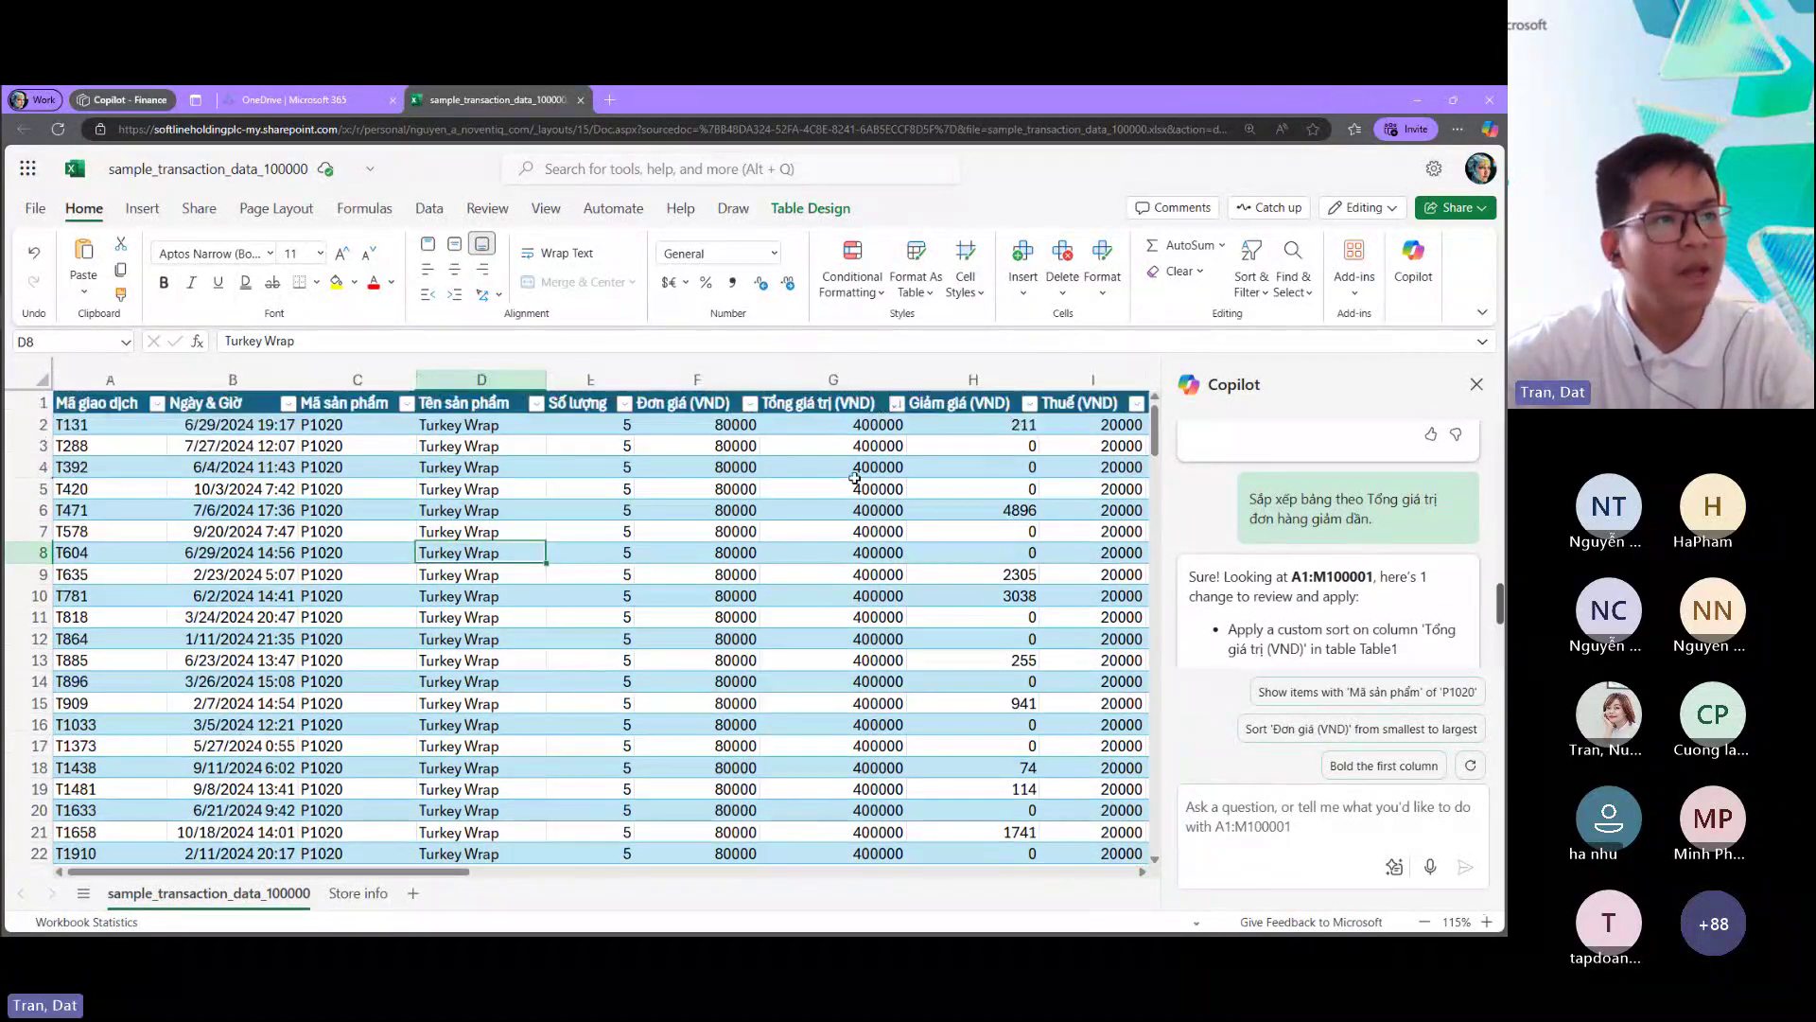
click(860, 429)
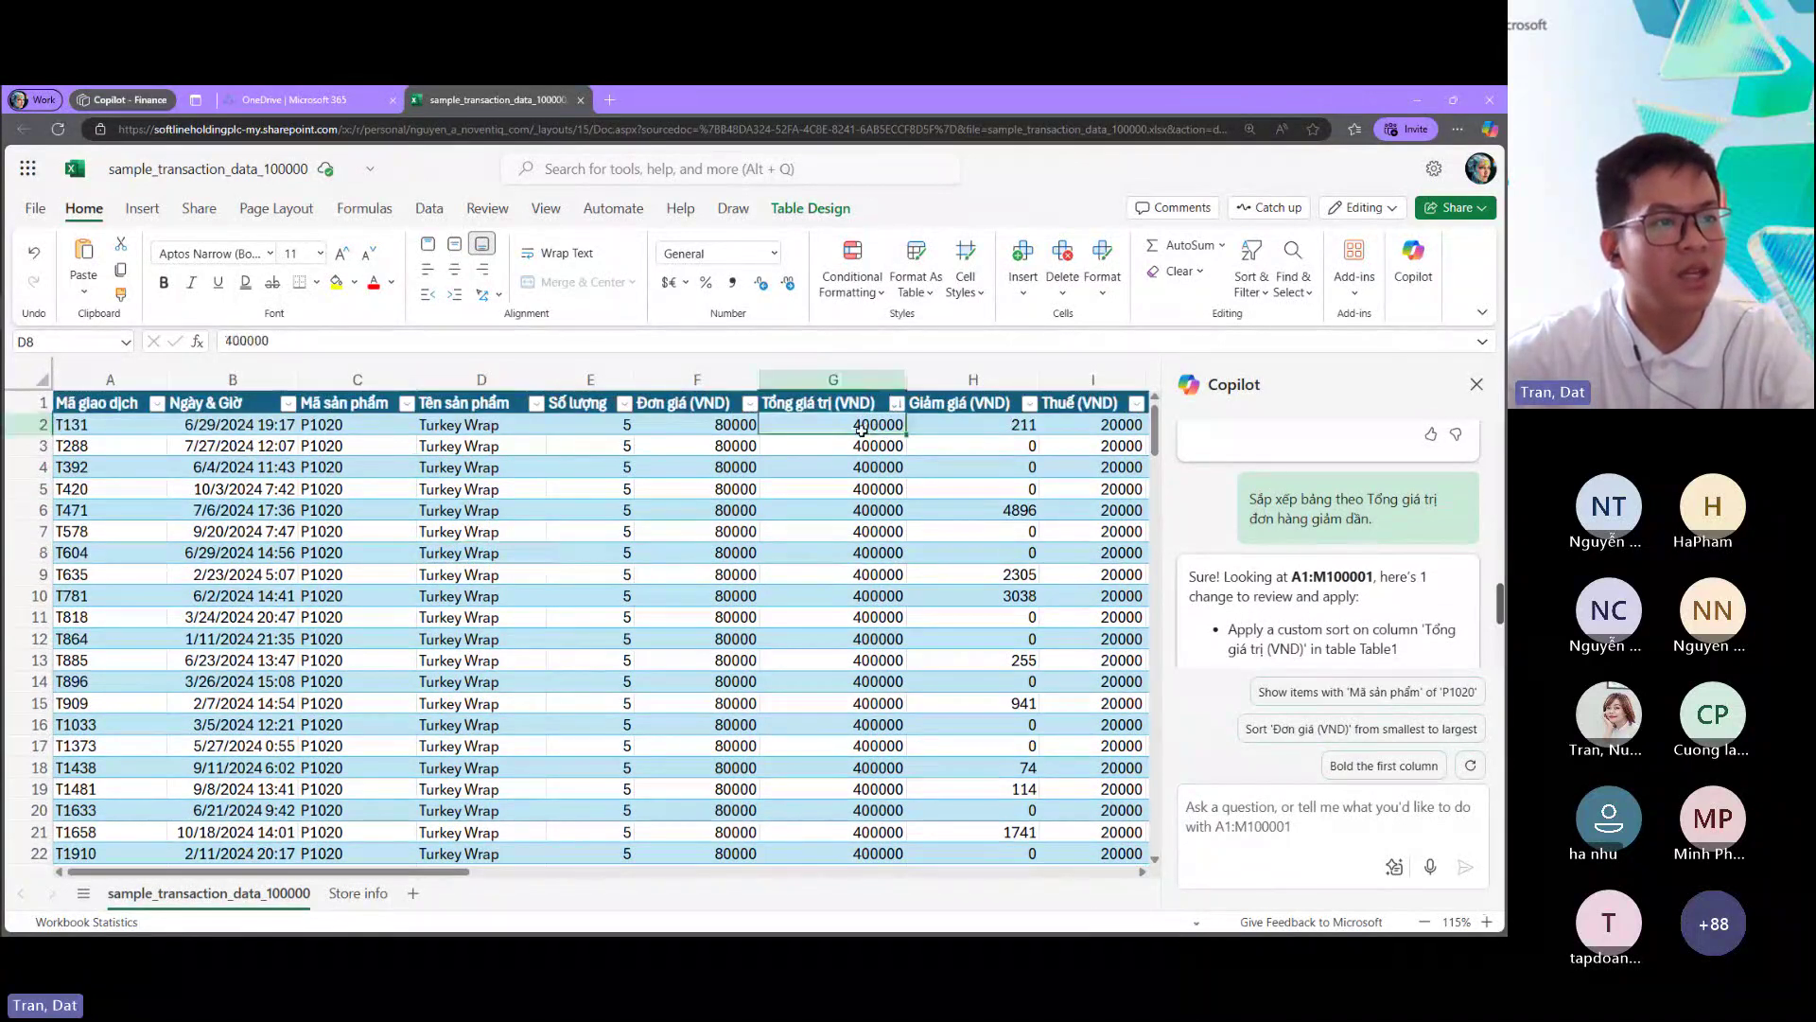
drag(860, 429, 834, 789)
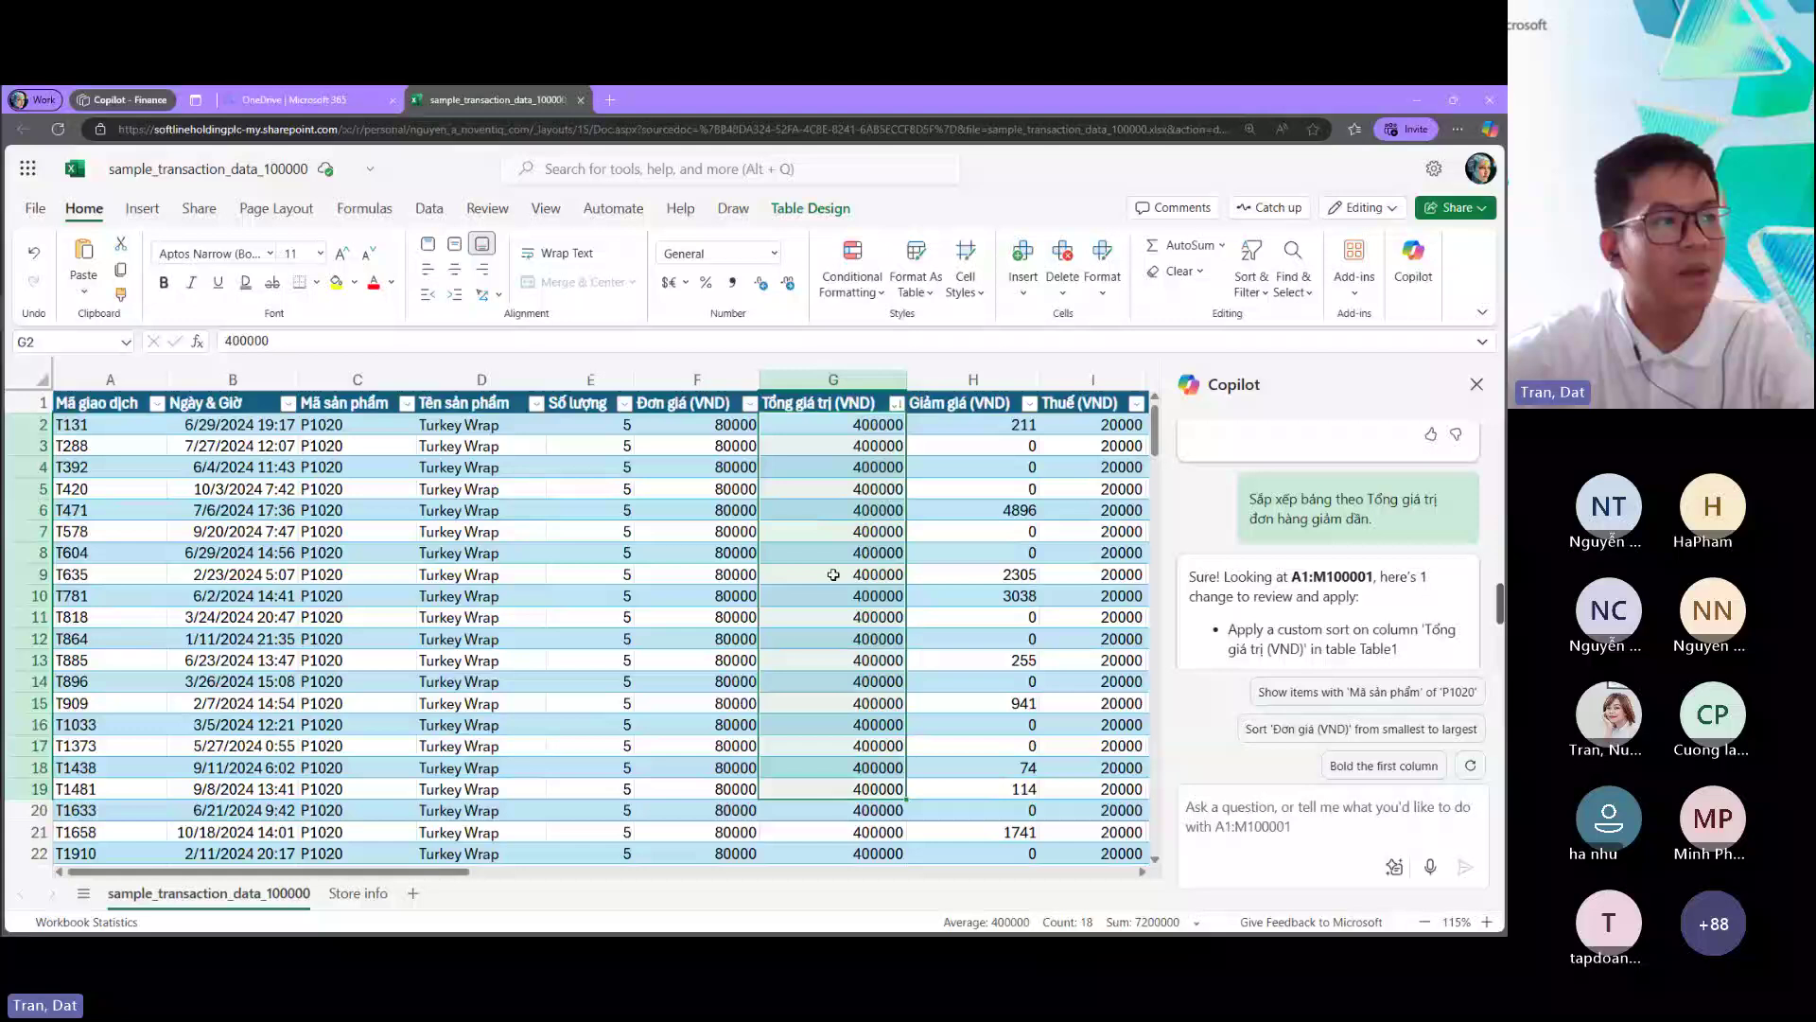
drag(464, 552, 855, 632)
scroll(856, 632, down, 7)
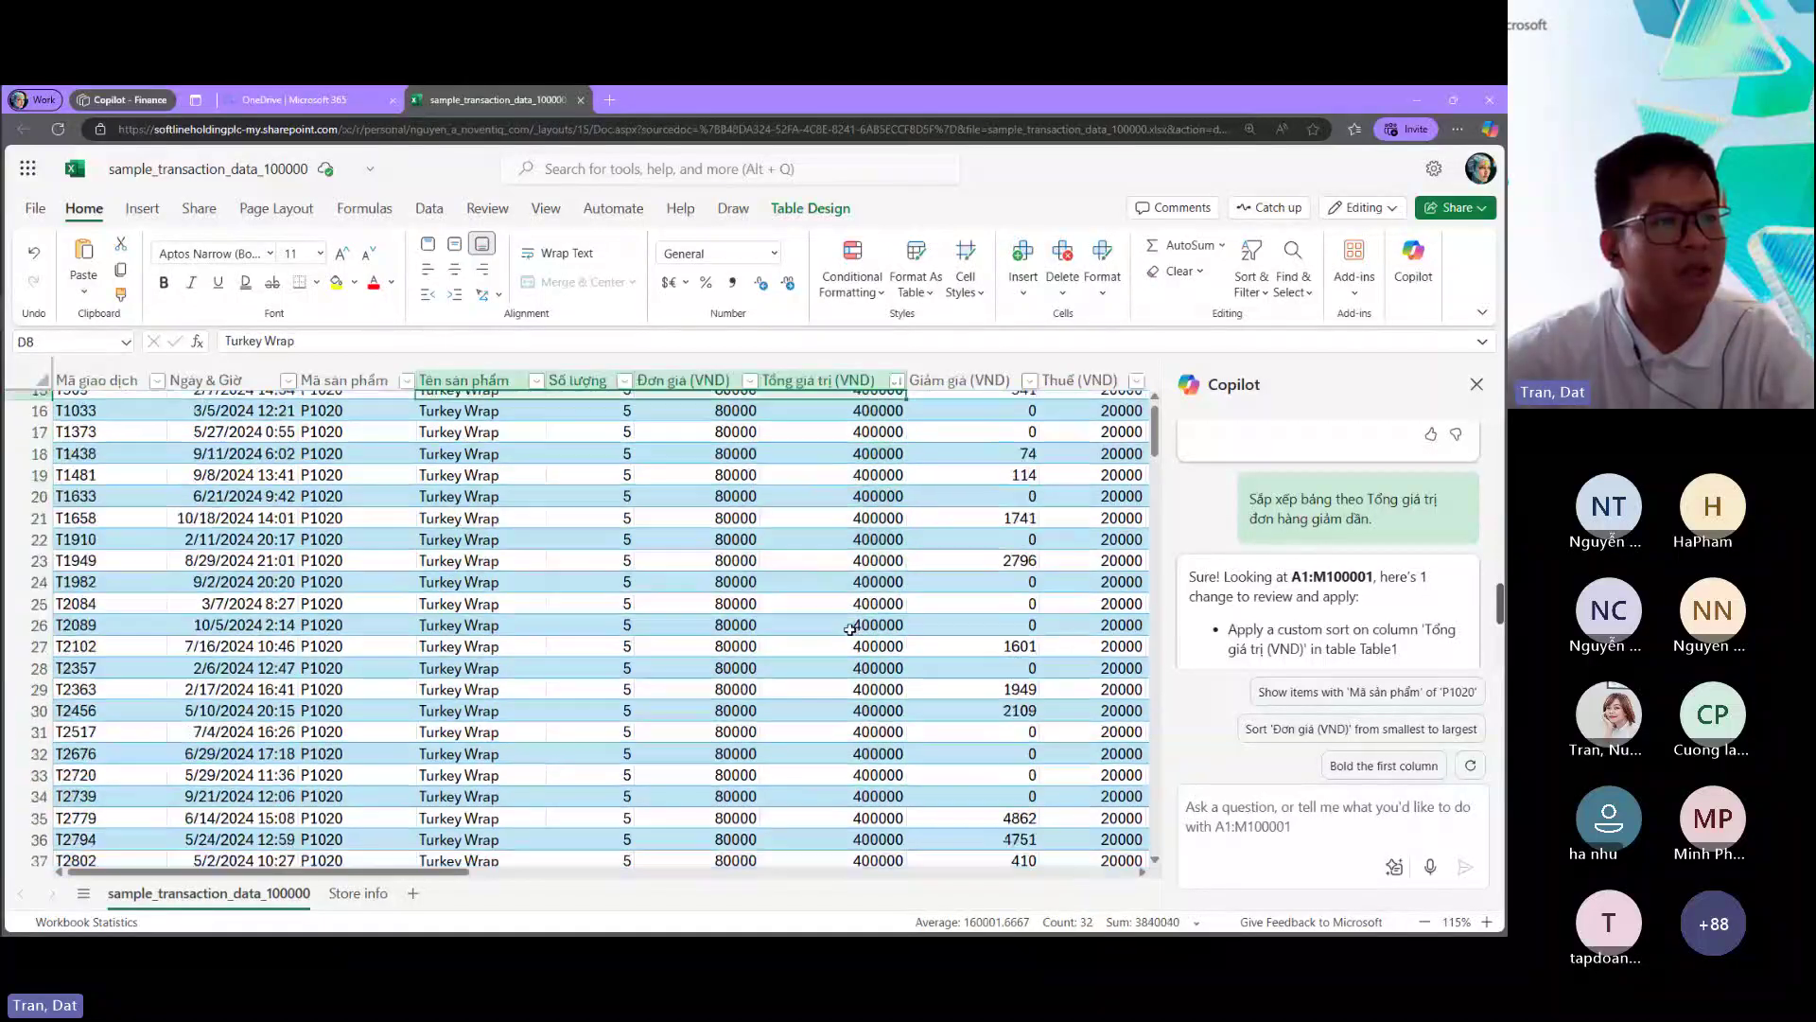
scroll(848, 653, up, 7)
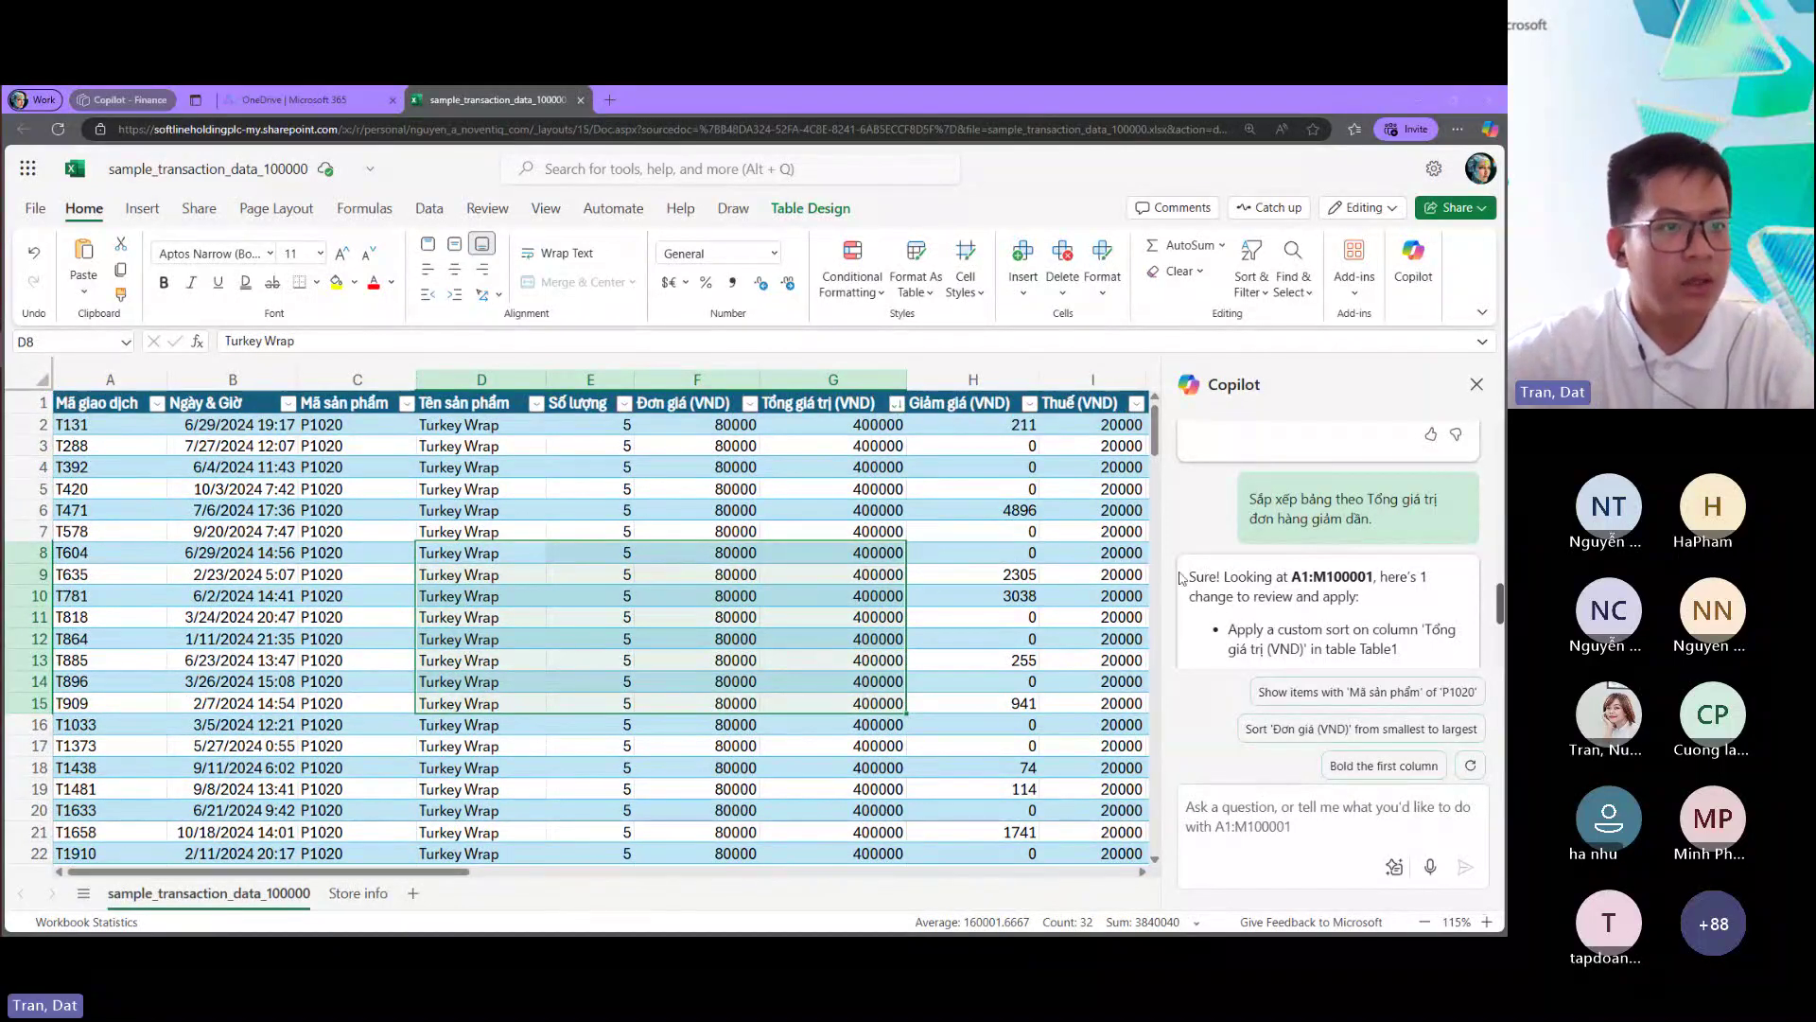
Step: Ask Copilot "Giúp tôi tính tổng số lượng bán của mỗi sản phẩm ở mỗi cửa hàng"
click(1228, 560)
click(1226, 799)
text(Giúp tôi tính tổng số lượng bán của mỗi sản phẩm ở mỗi cửa hàng)
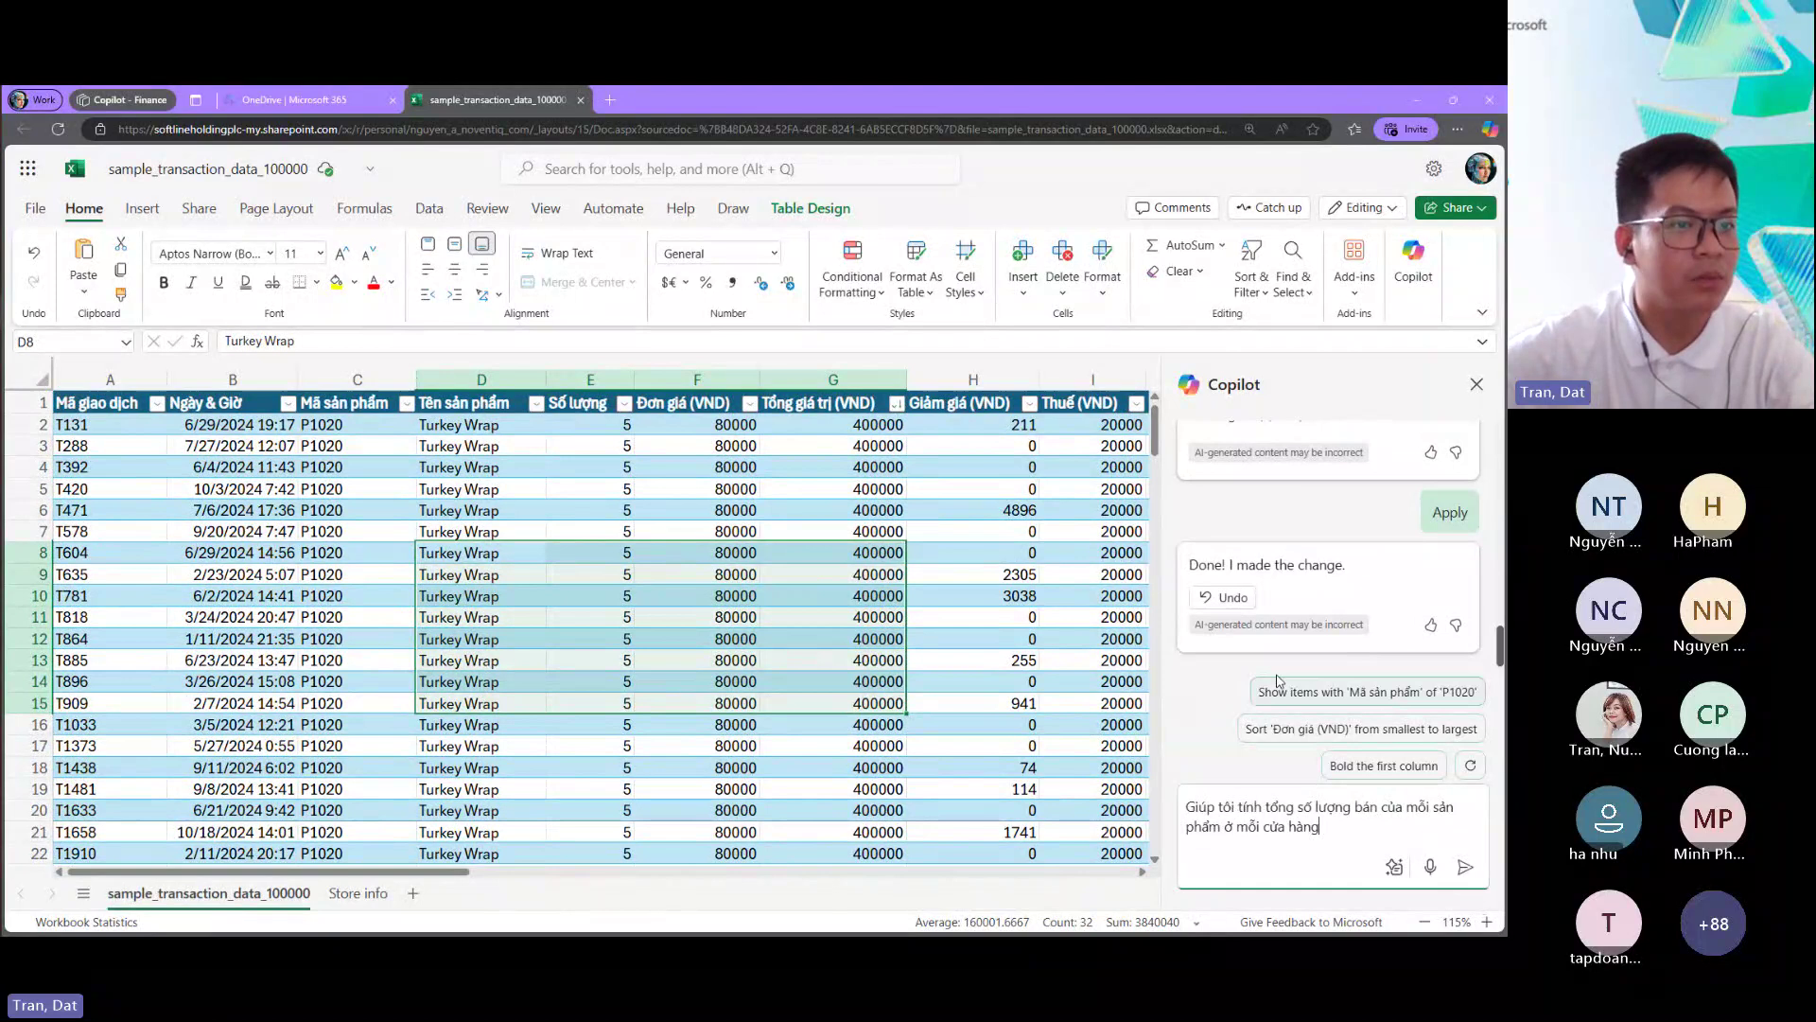
key(Return)
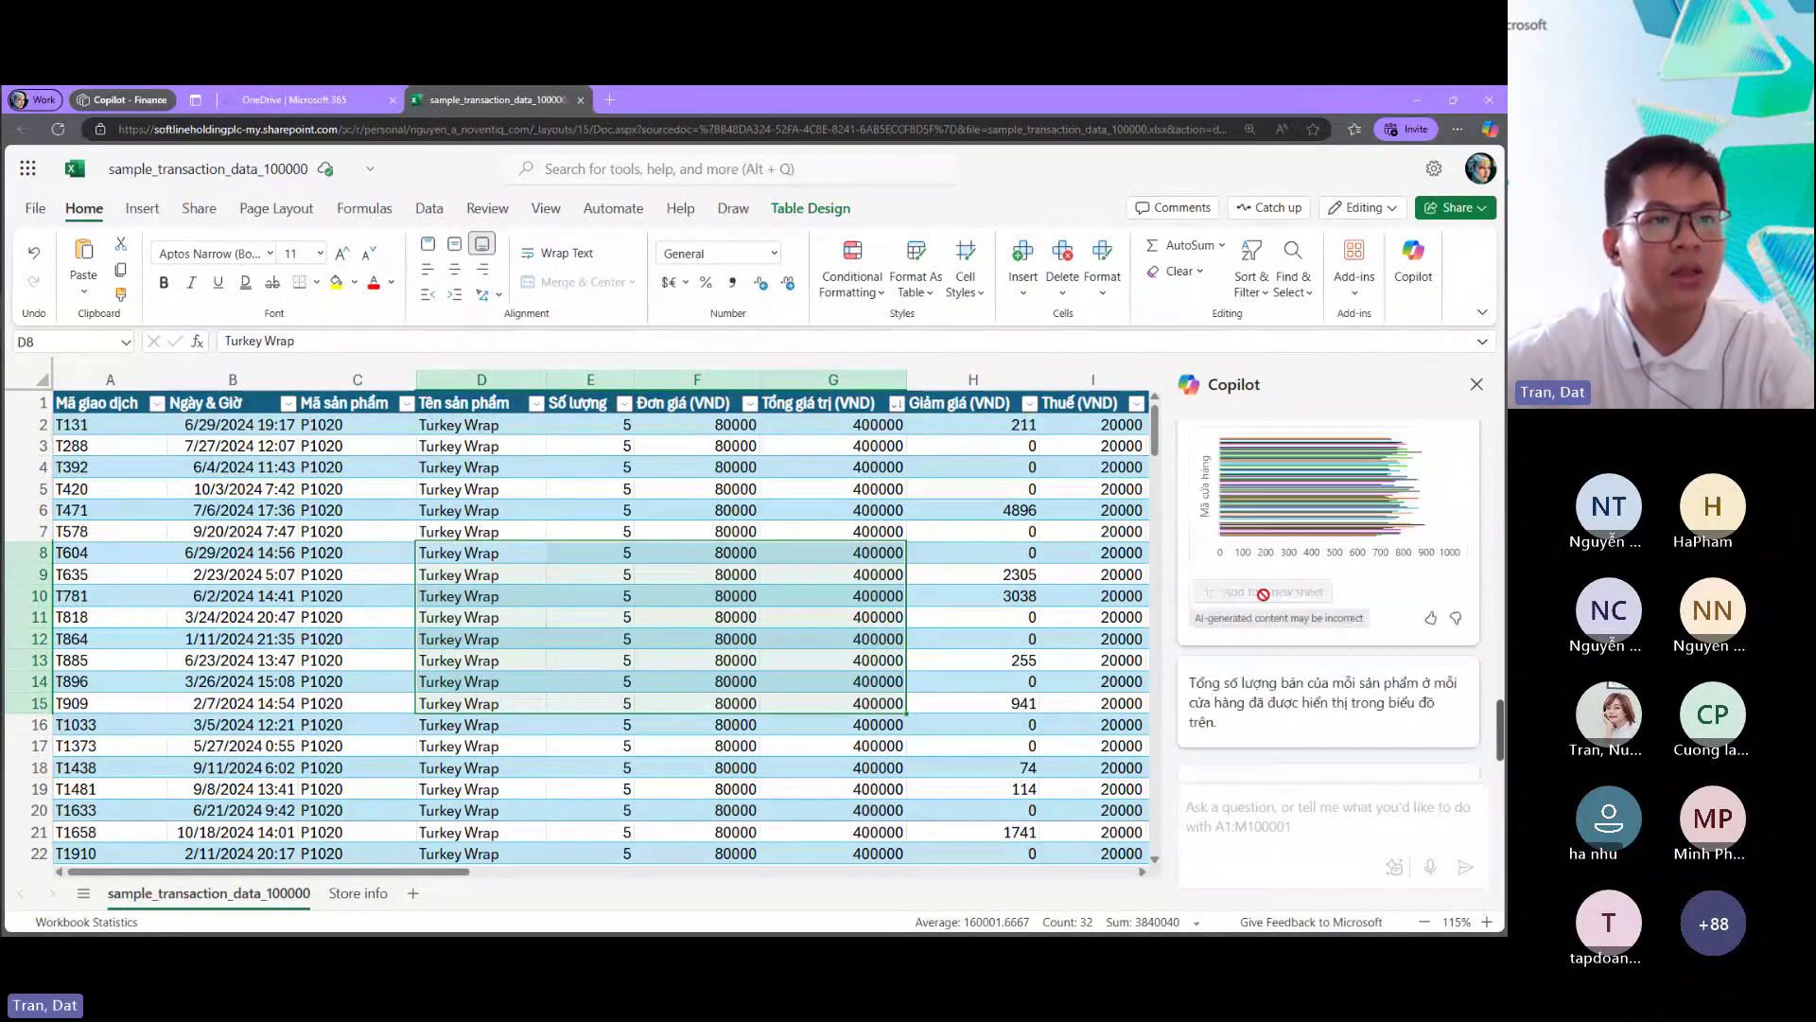
Step: Review Copilot's chart of Số lượng by Tên sản phẩm and Mã cửa hàng and add it to a new sheet
scroll(1265, 594, up, 5)
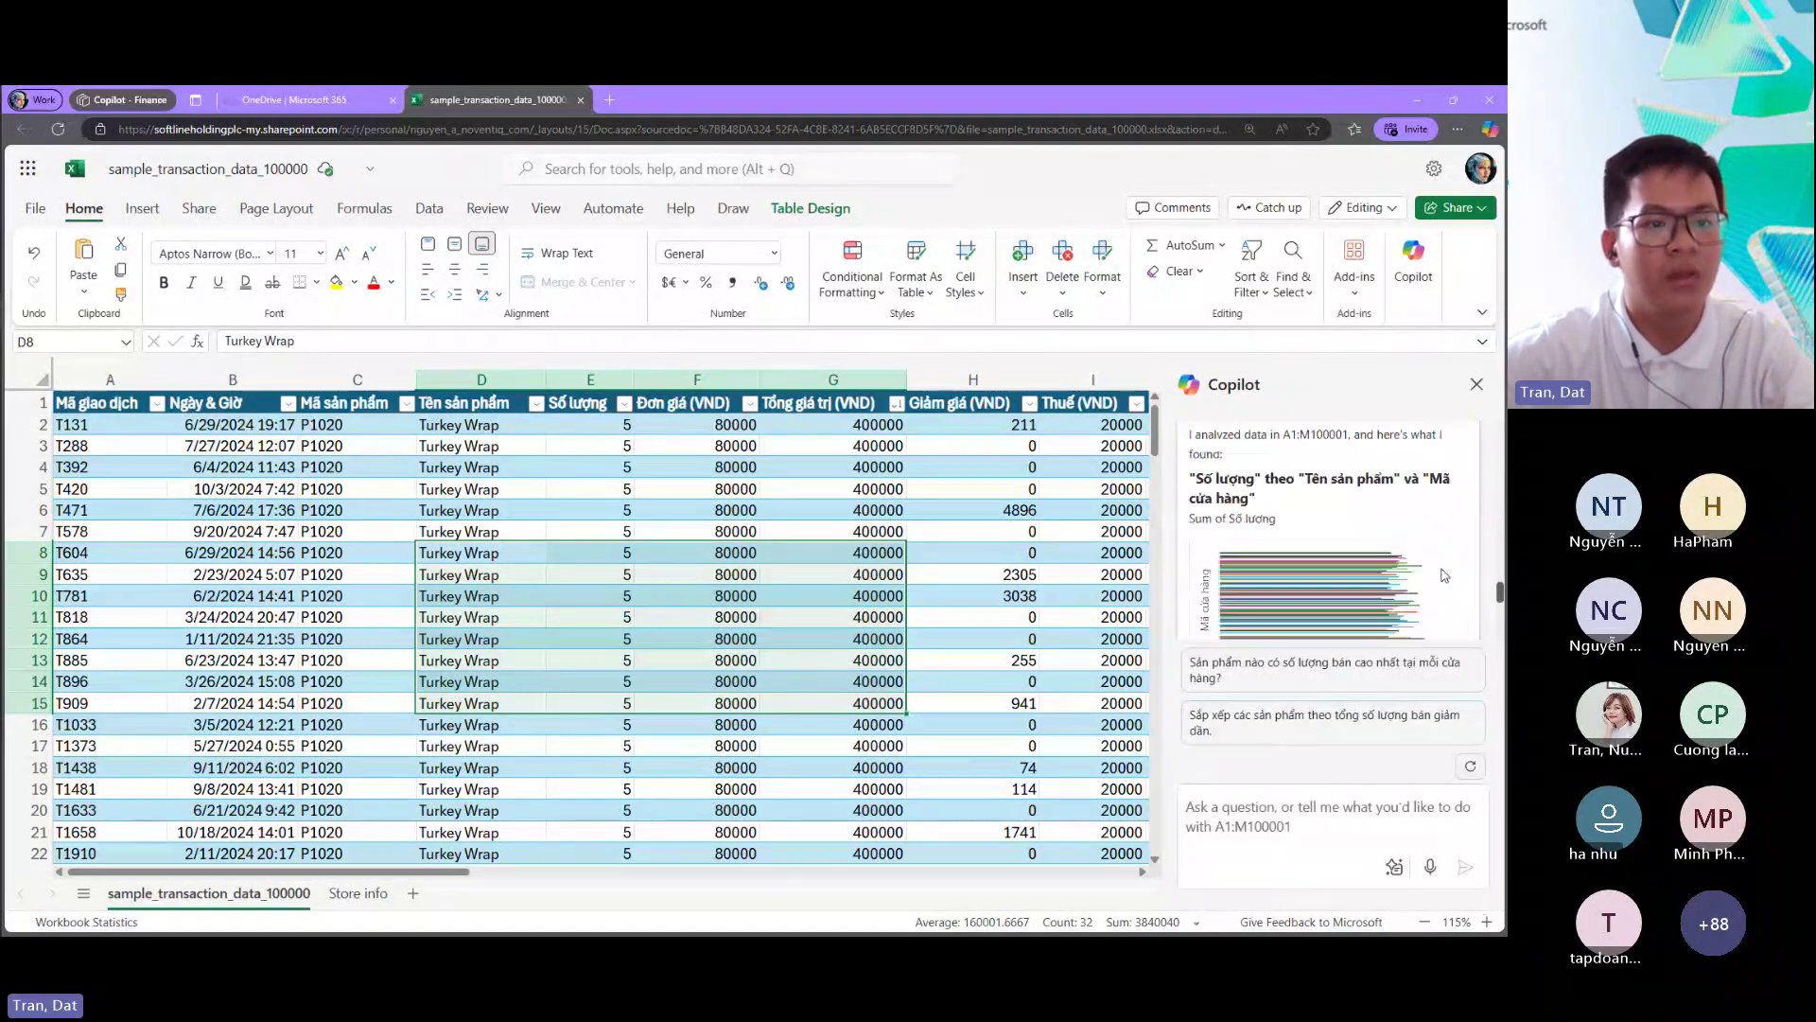
scroll(1383, 574, down, 2)
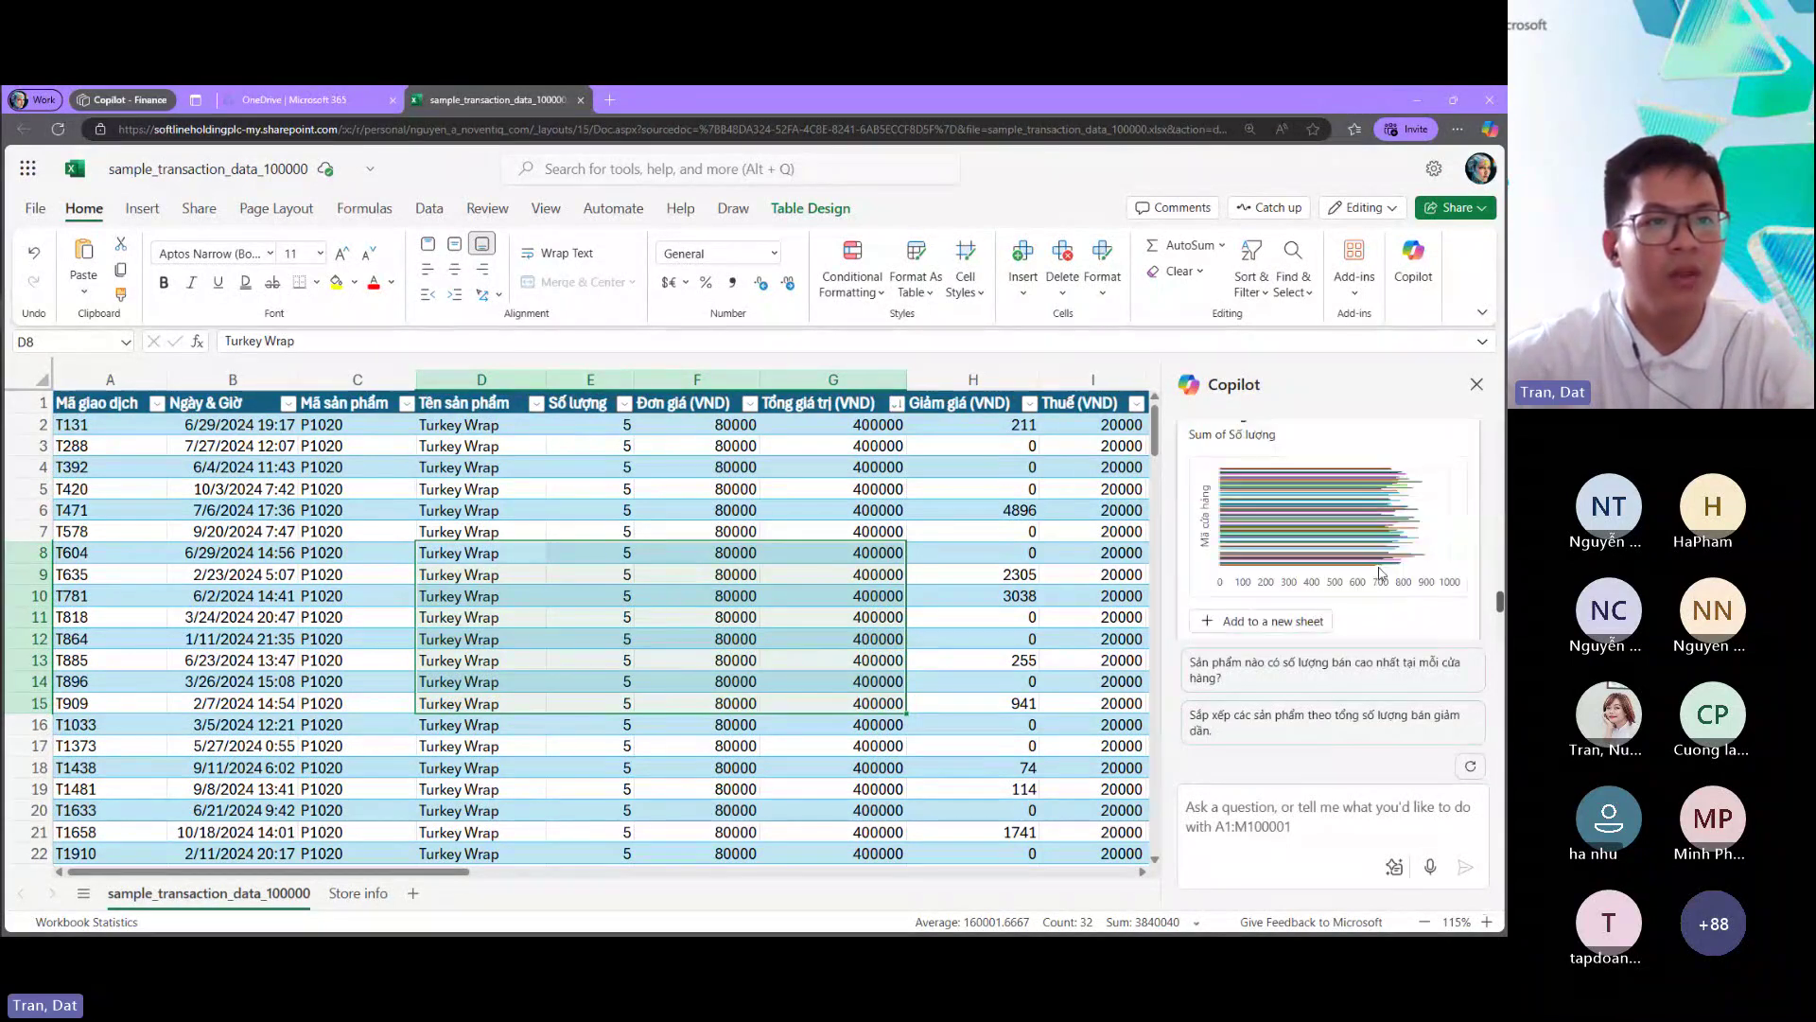
scroll(1377, 513, down, 3)
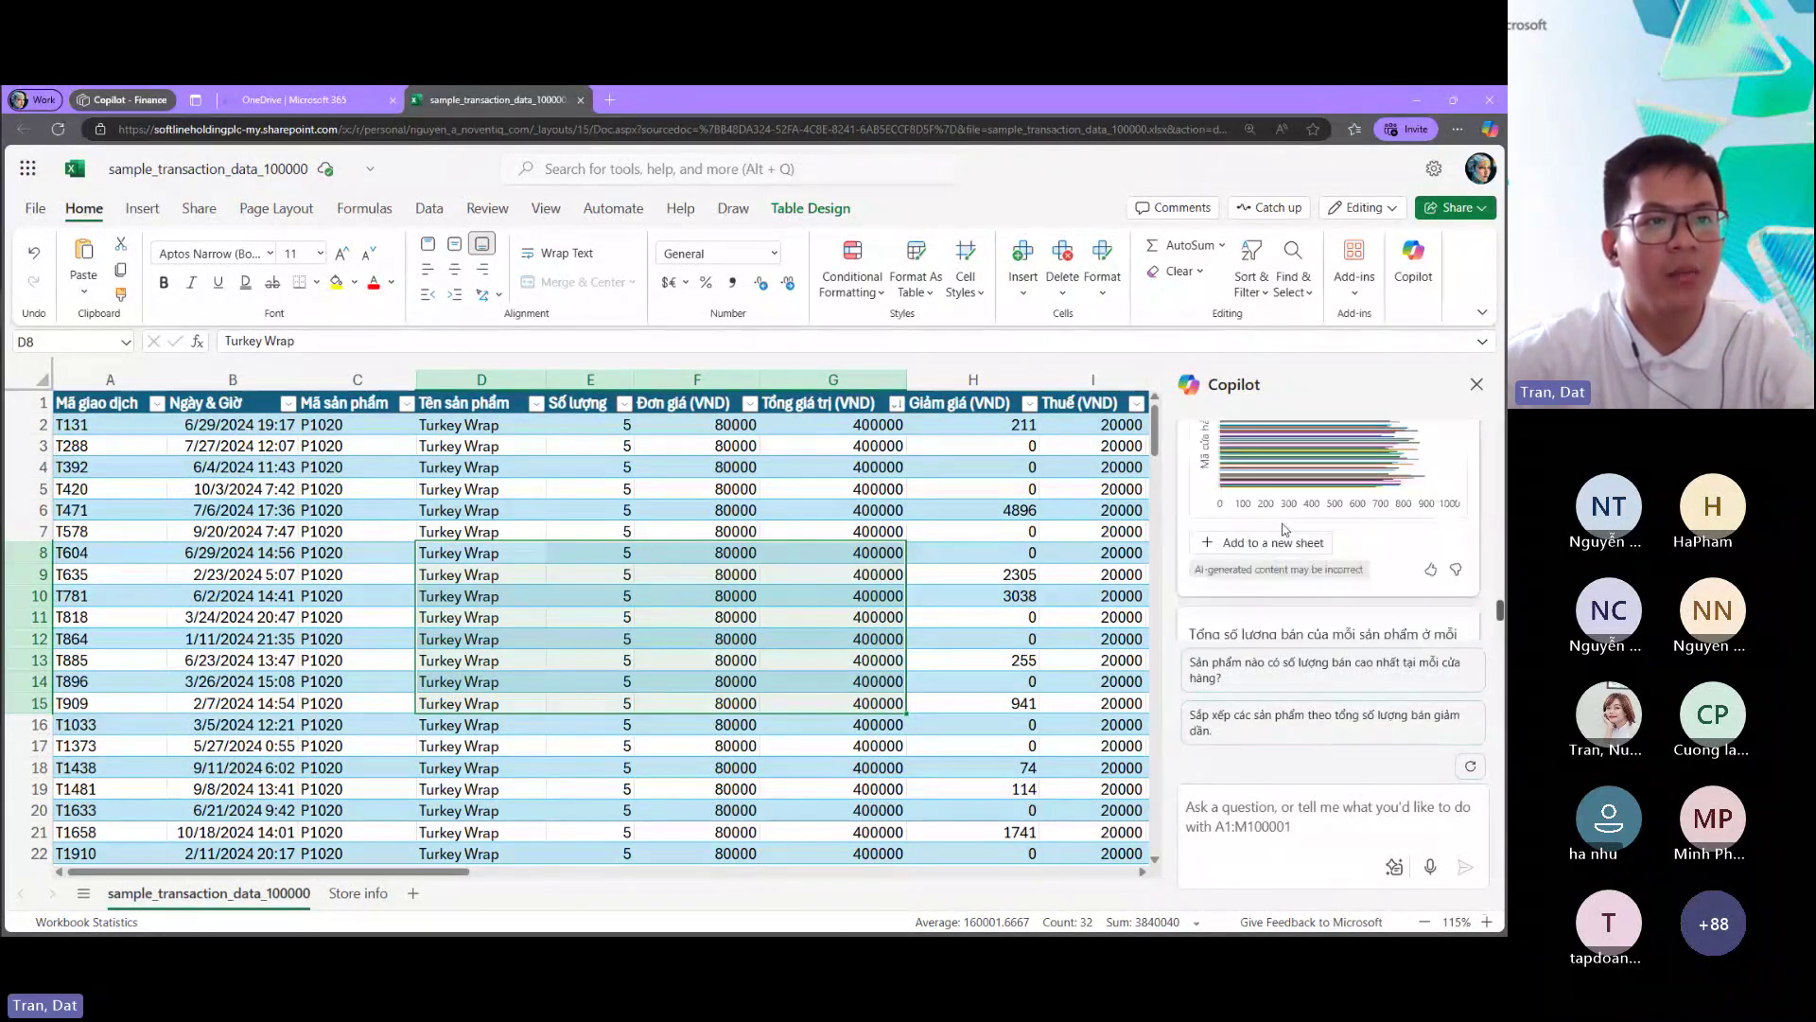
click(1244, 539)
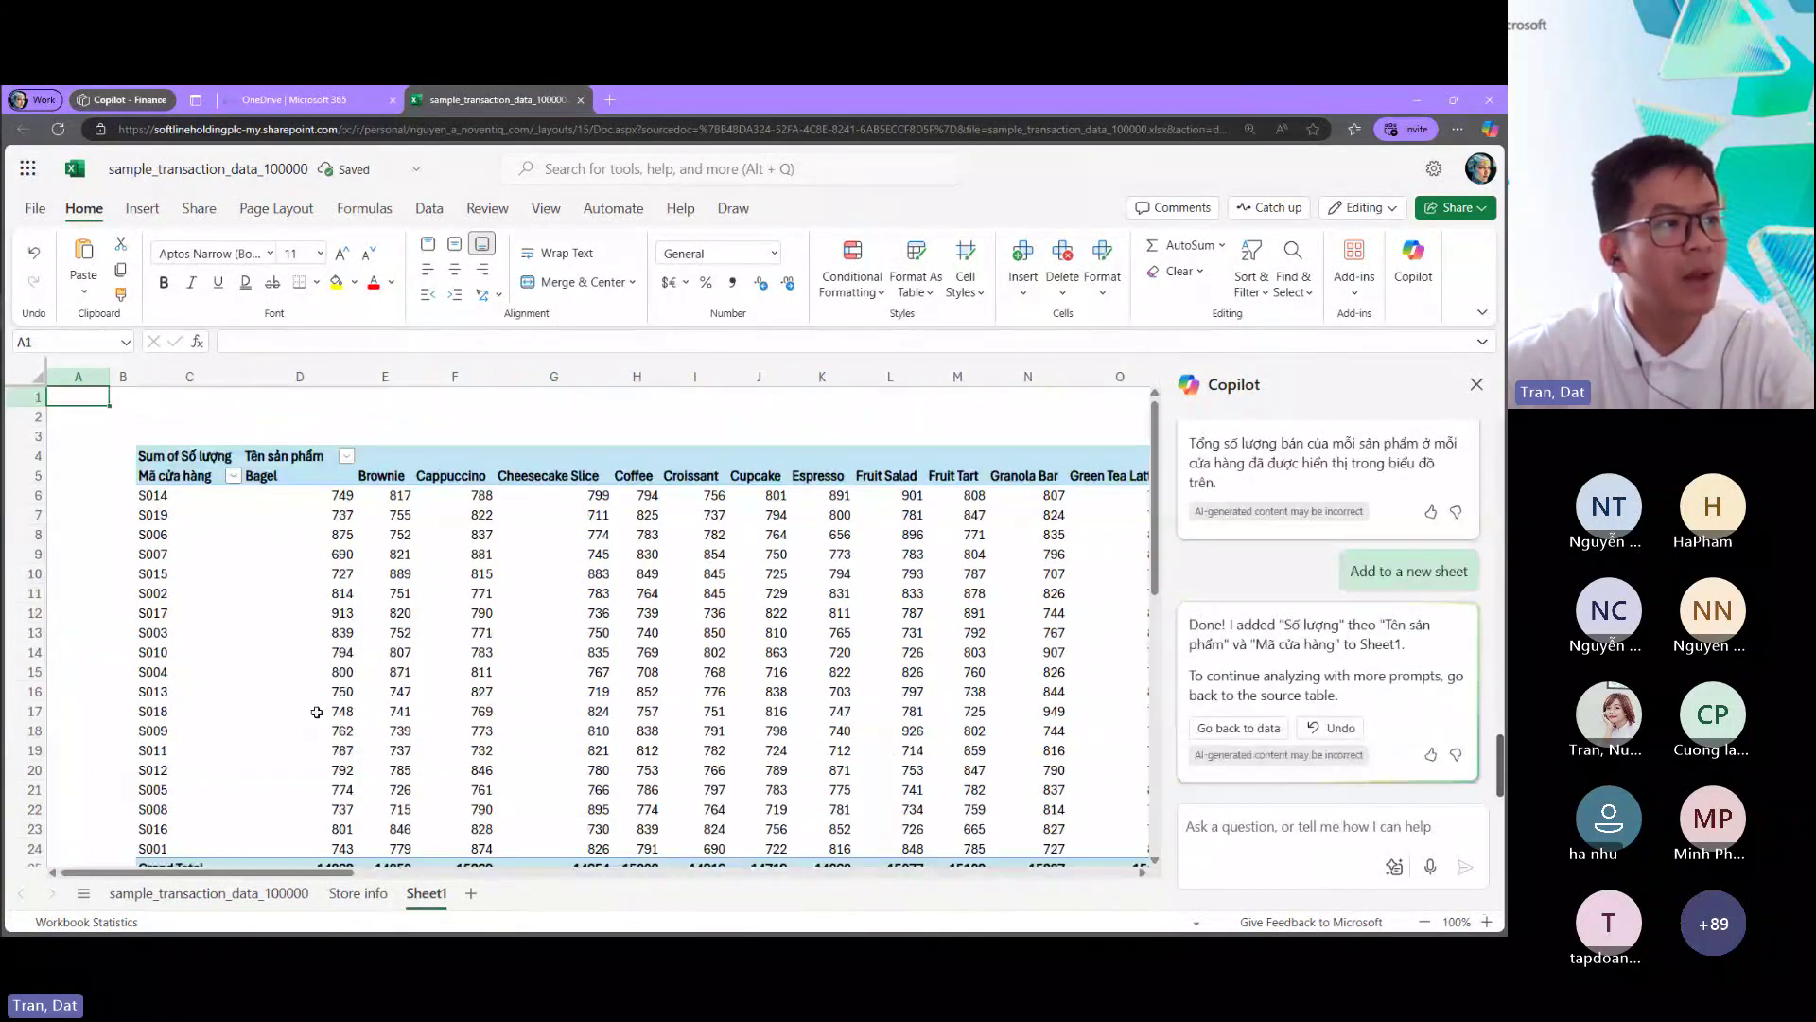
Step: Examine the per-store product quantity PivotTable and its bar chart on Sheet1
drag(255, 873, 633, 893)
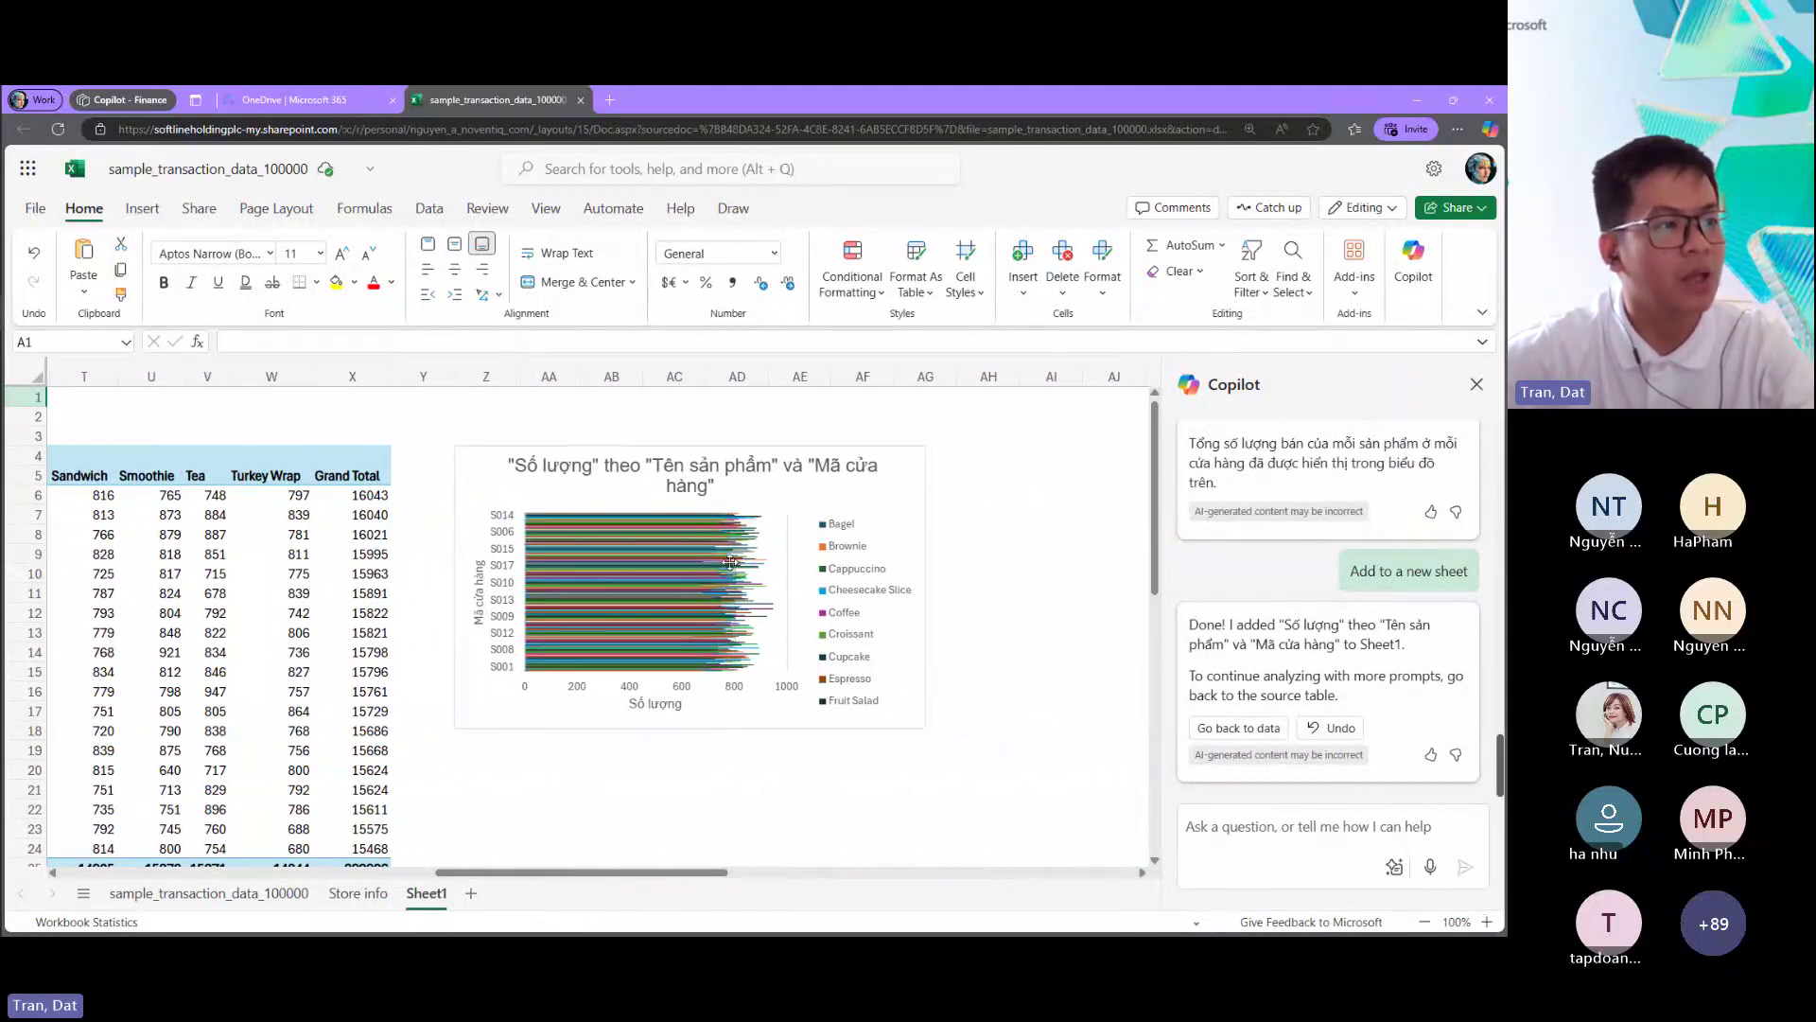
drag(631, 889, 274, 882)
scroll(531, 725, down, 7)
scroll(532, 725, up, 7)
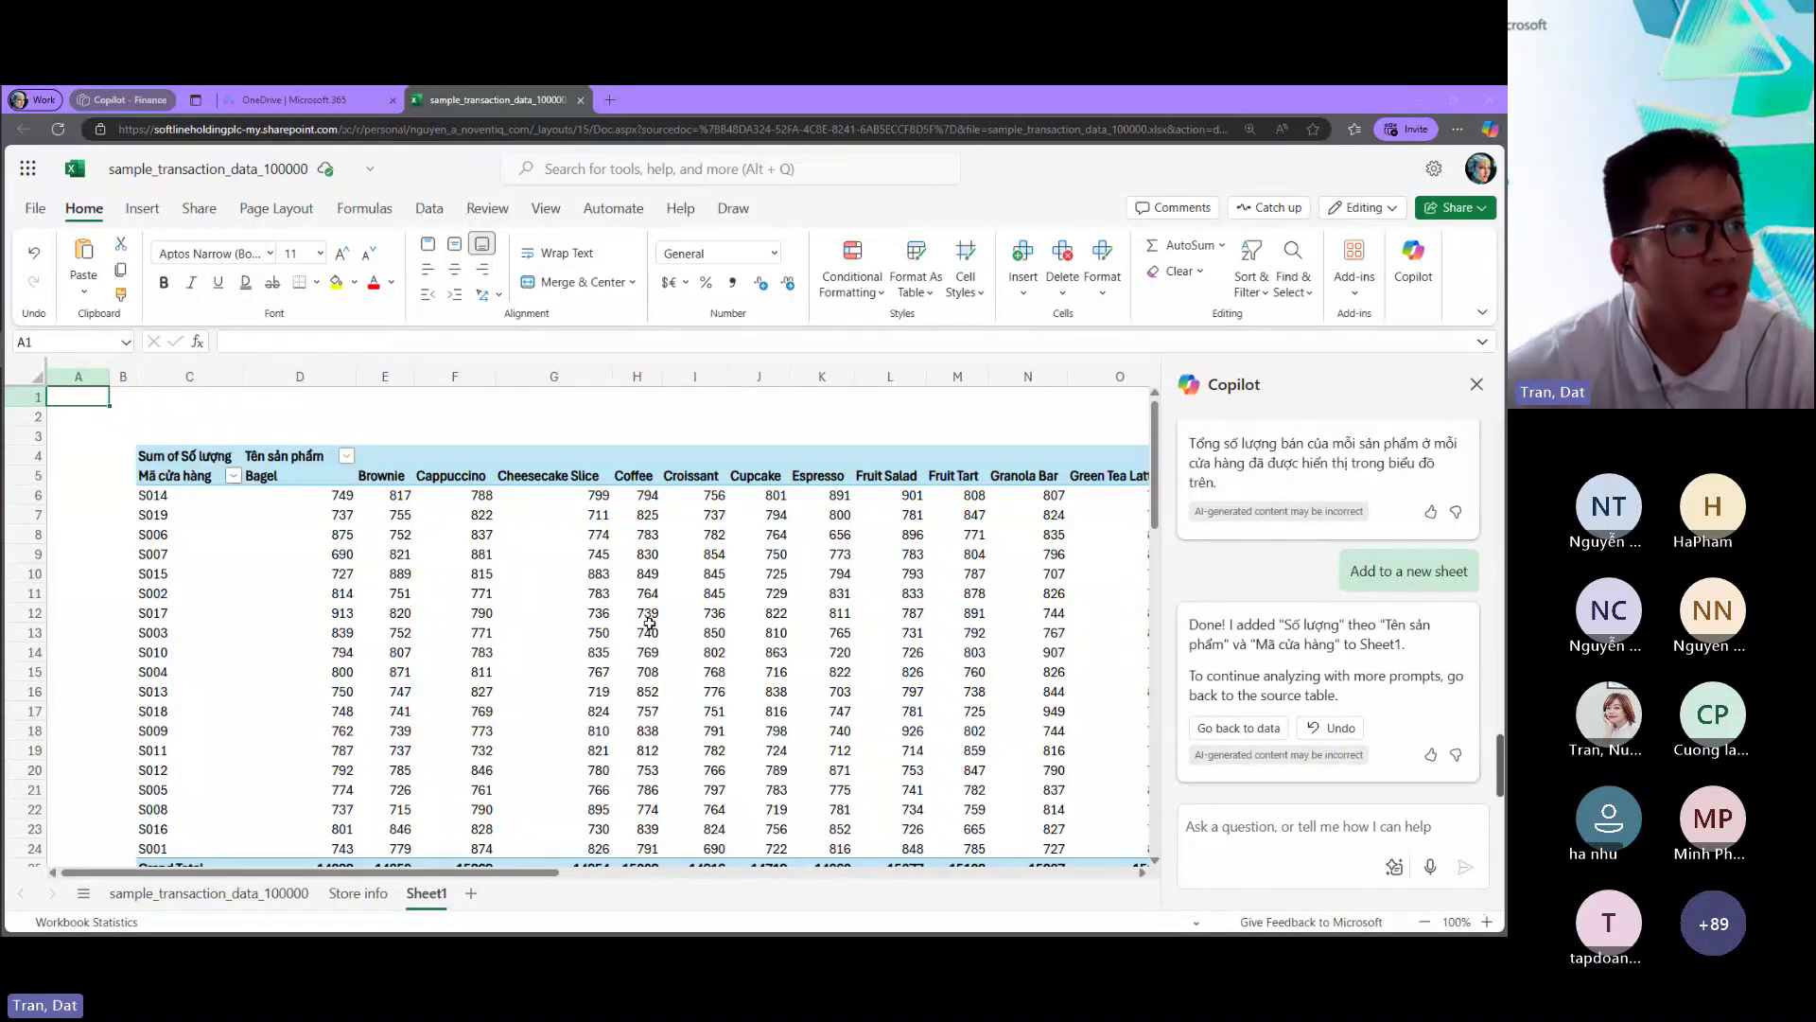
click(567, 533)
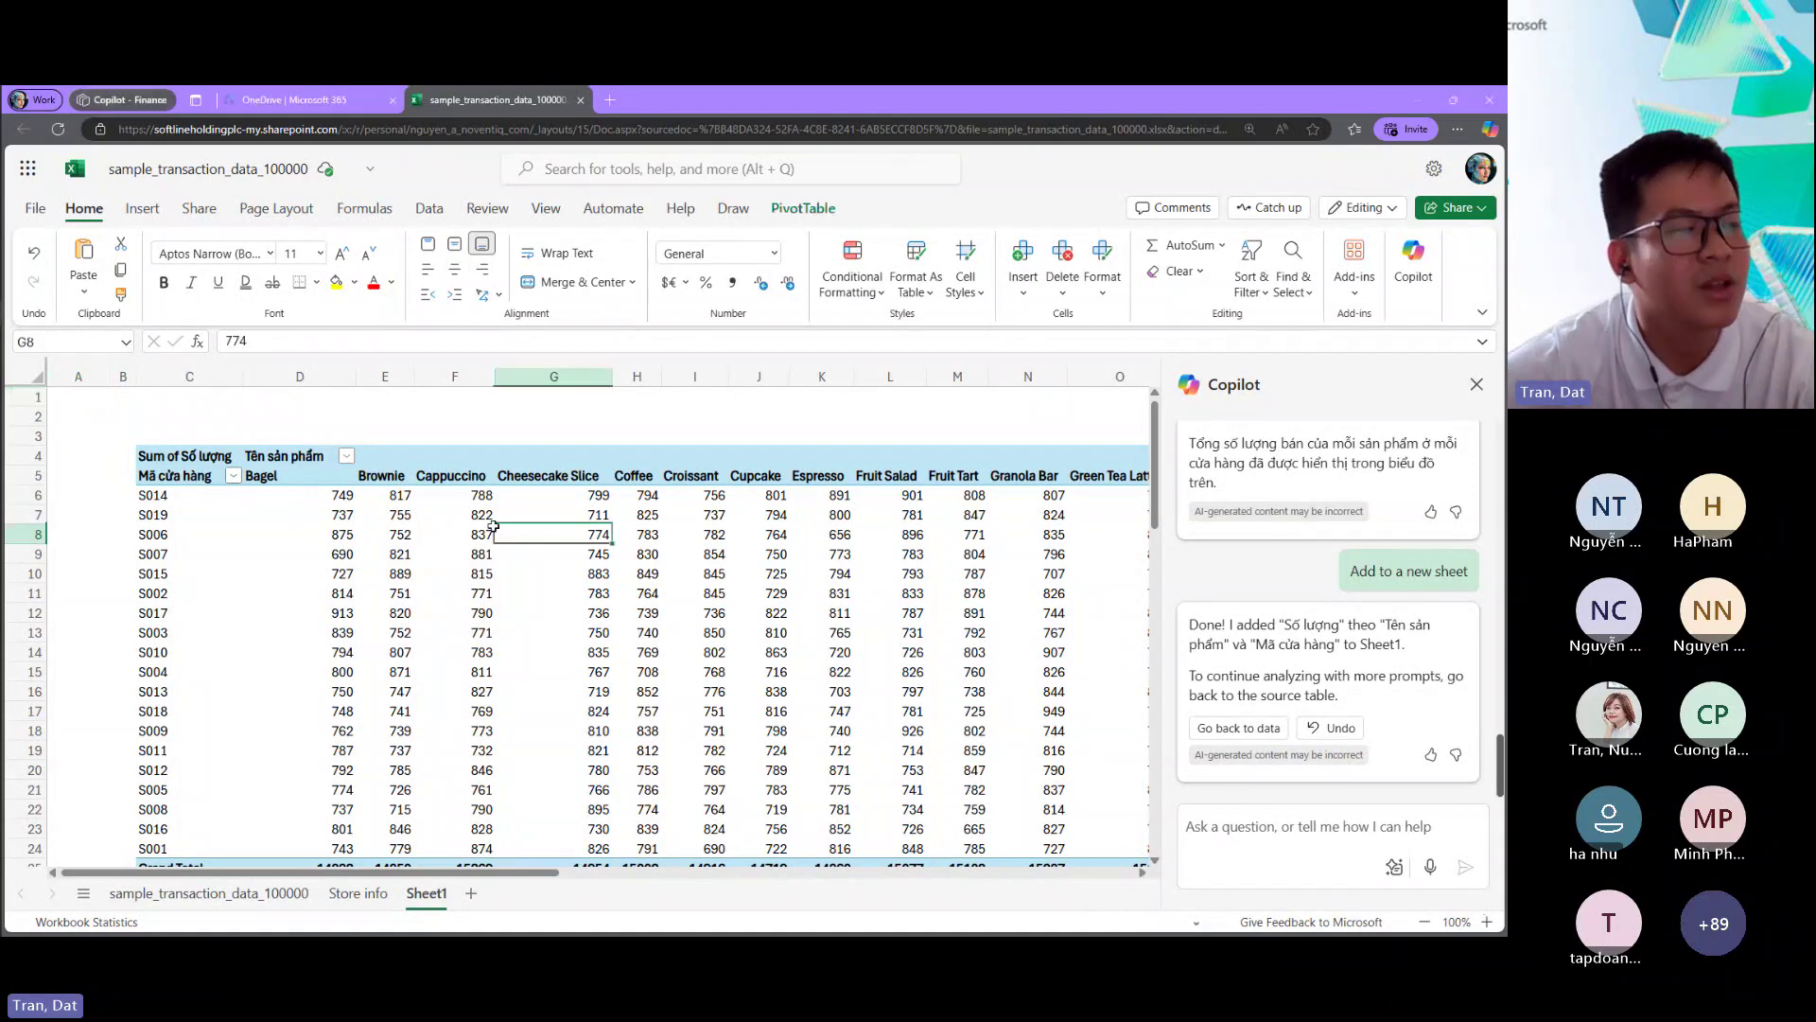
click(1437, 384)
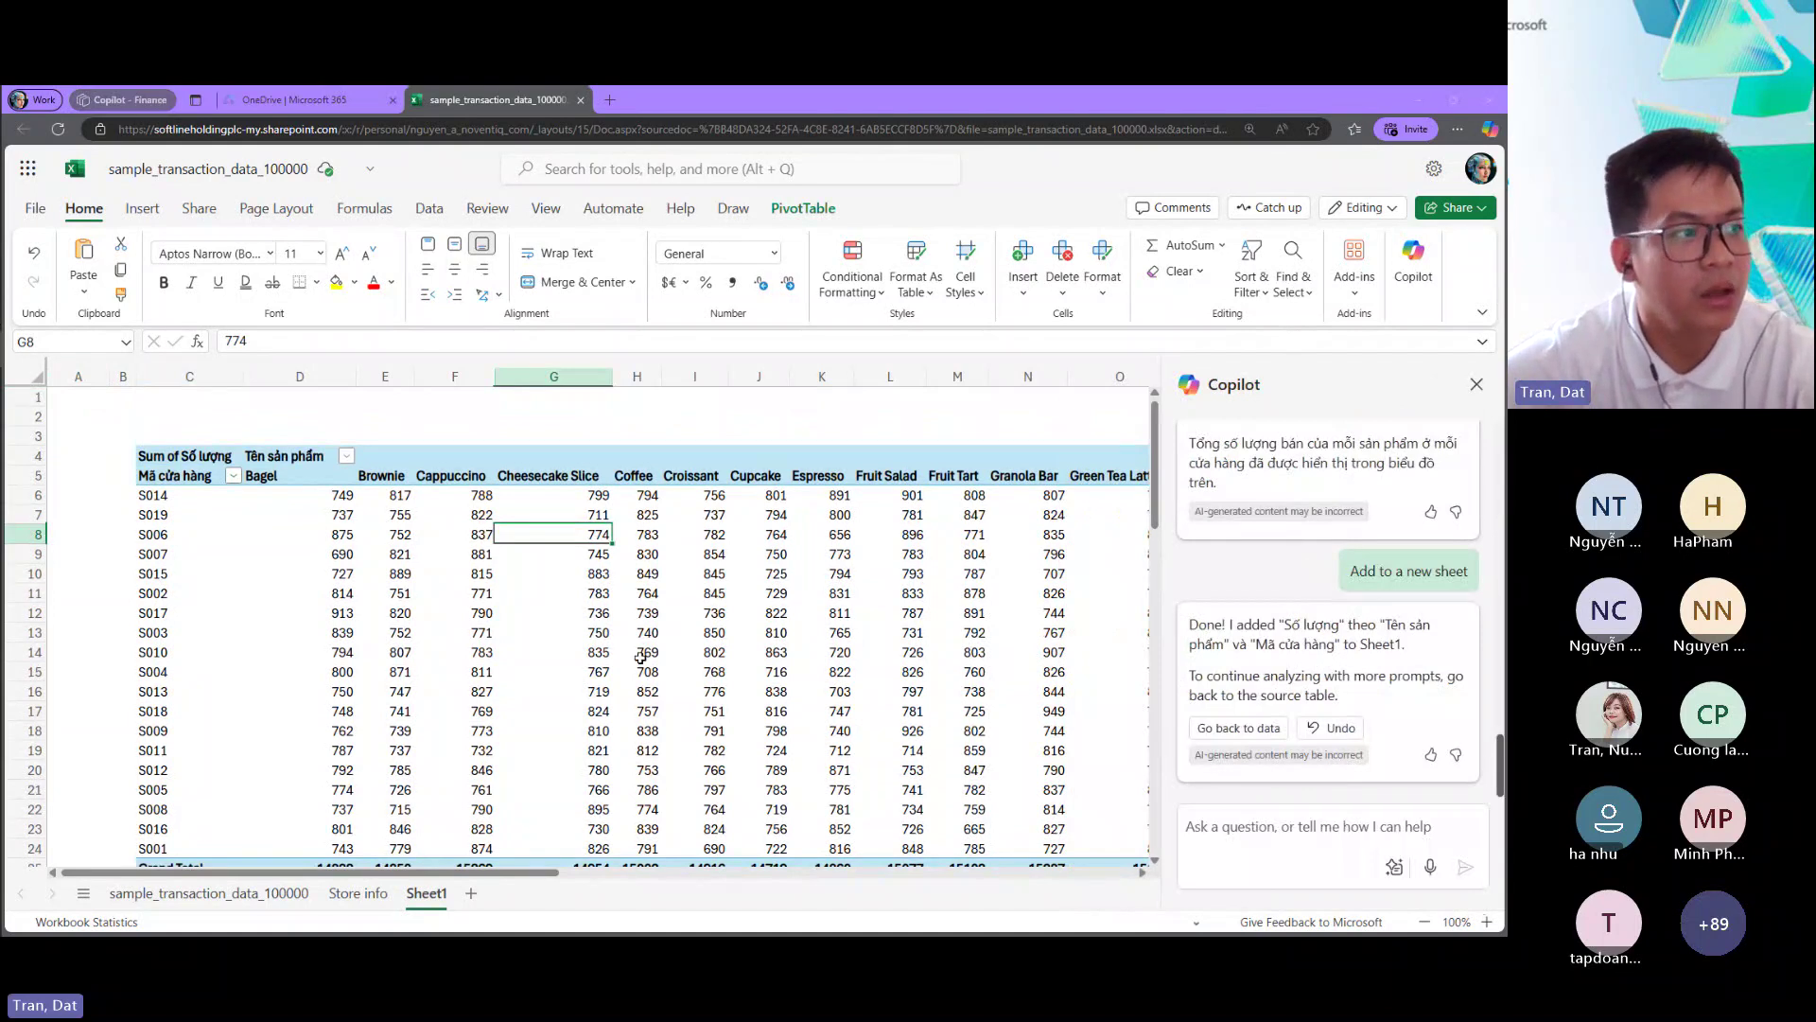
Step: From the sample_transaction_data_100000 sheet, ask Copilot "Vẽ biểu đồ thể hiện tổng số lượng bán và tổng giá trị các đơn hàng của từng tháng"
click(208, 893)
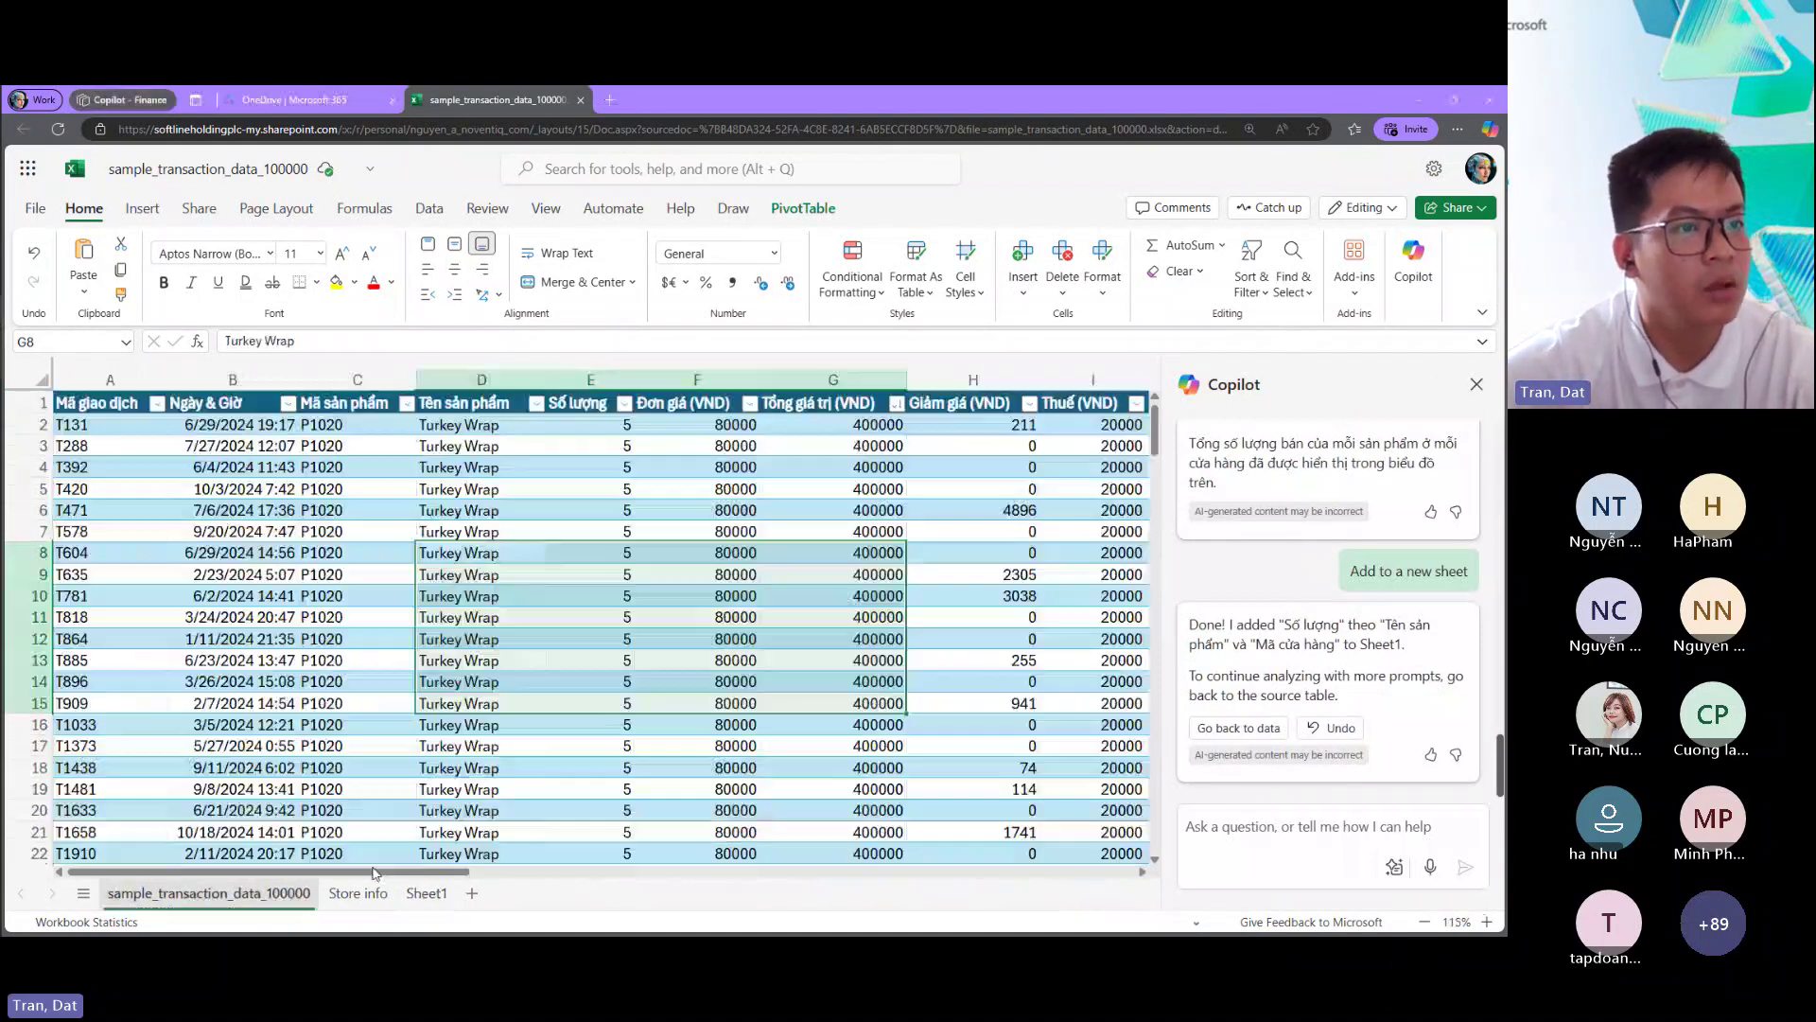
text(Vẽ biểu đồ thể hiện tổng số lượng bán và tổng giá trị các đơn hàng của từng tháng)
key(Return)
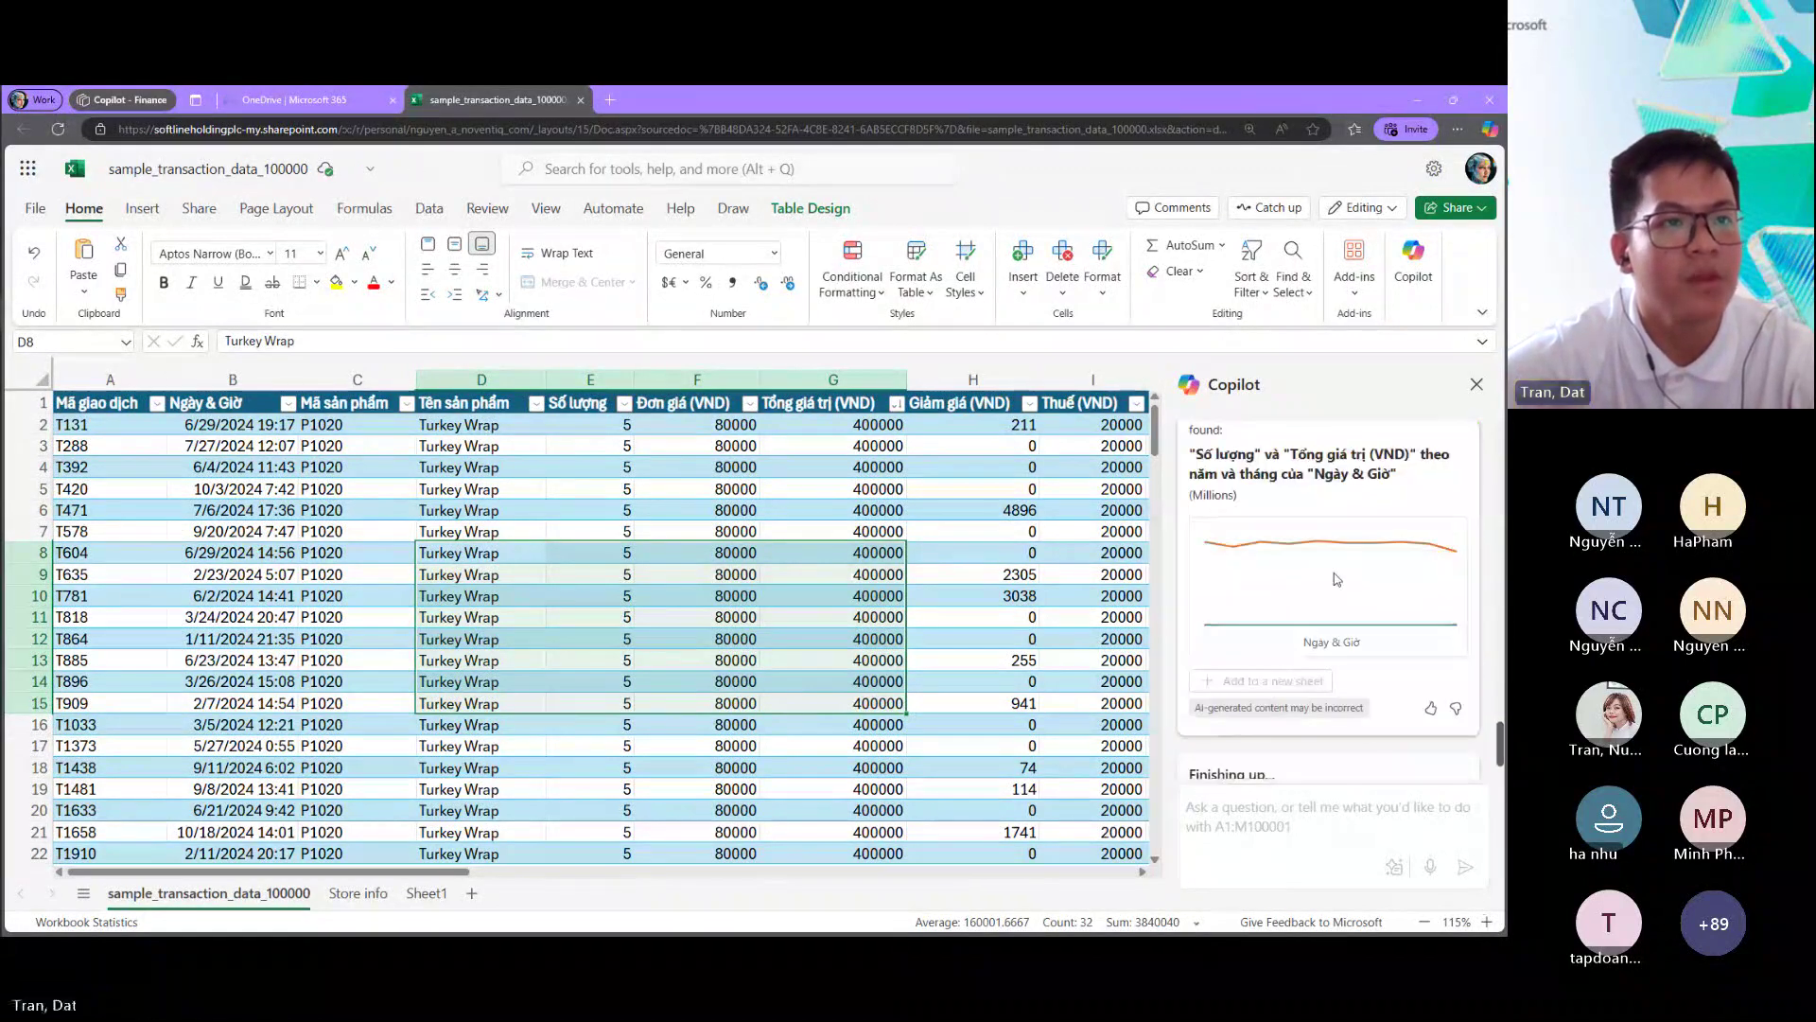
Step: Review Copilot's monthly chart of Số lượng and Tổng giá trị (VND) and add it to a new sheet
scroll(1315, 577, up, 2)
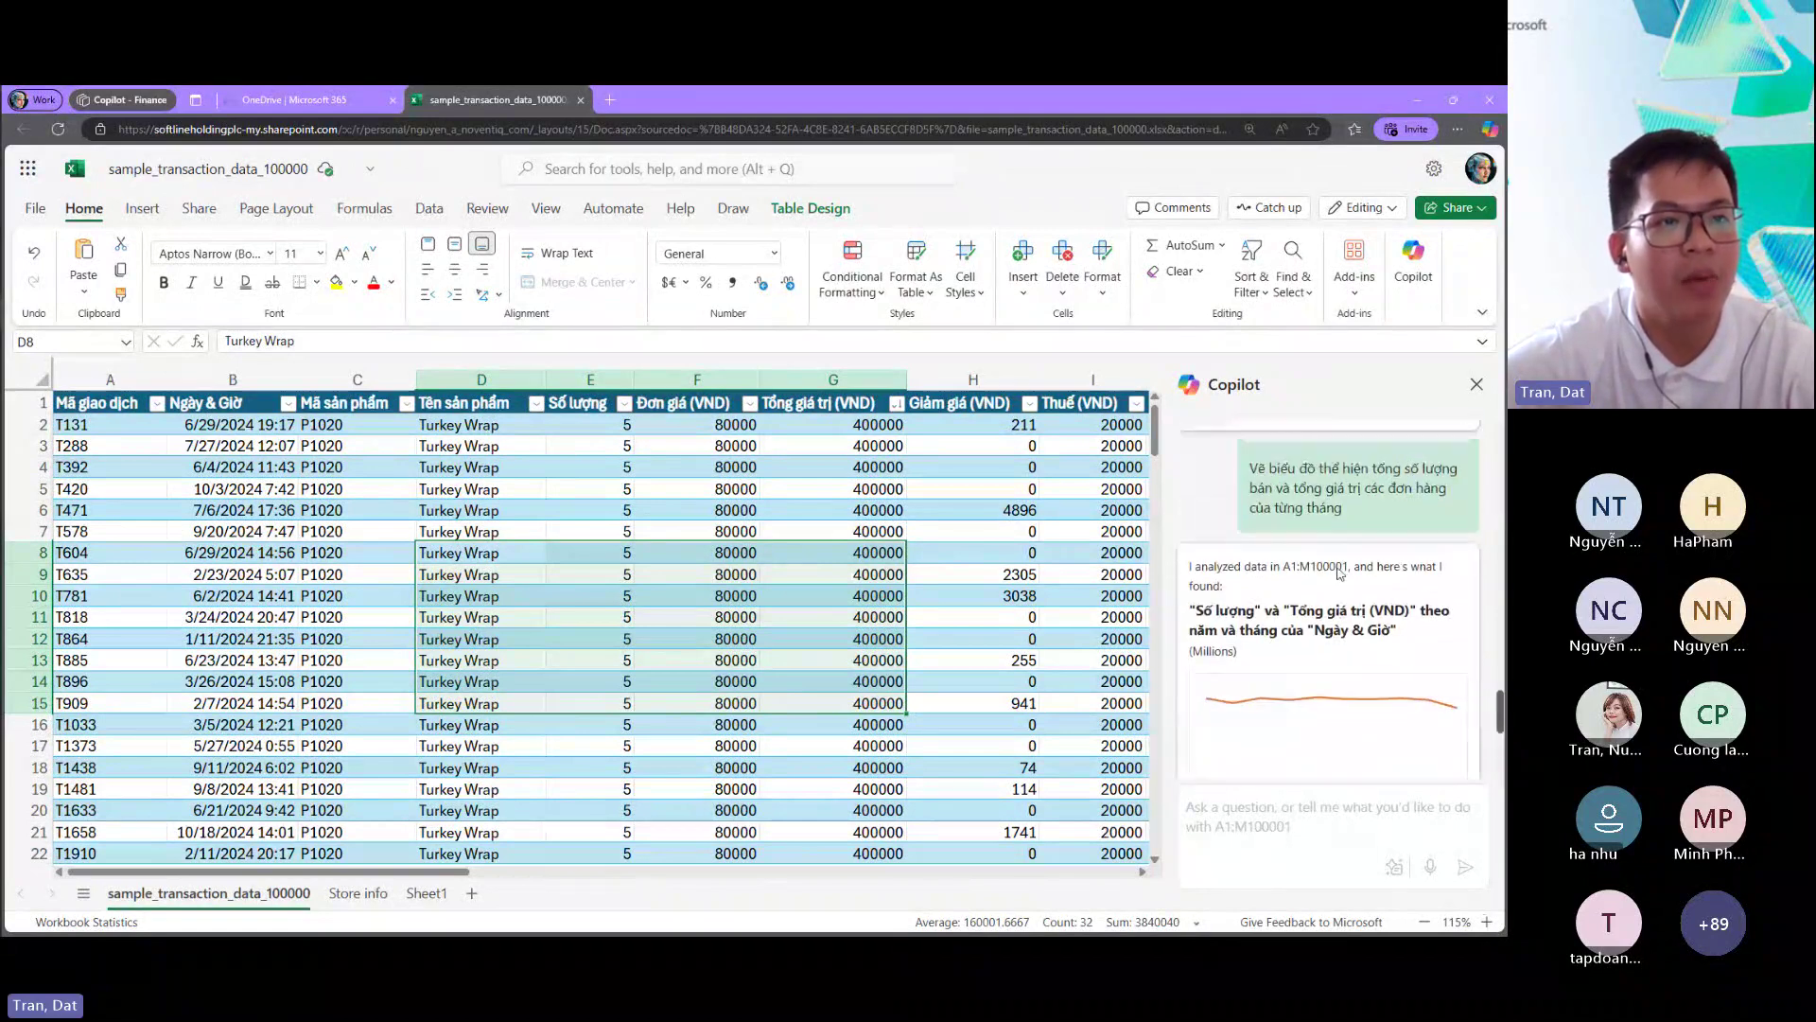
scroll(1341, 515, down, 2)
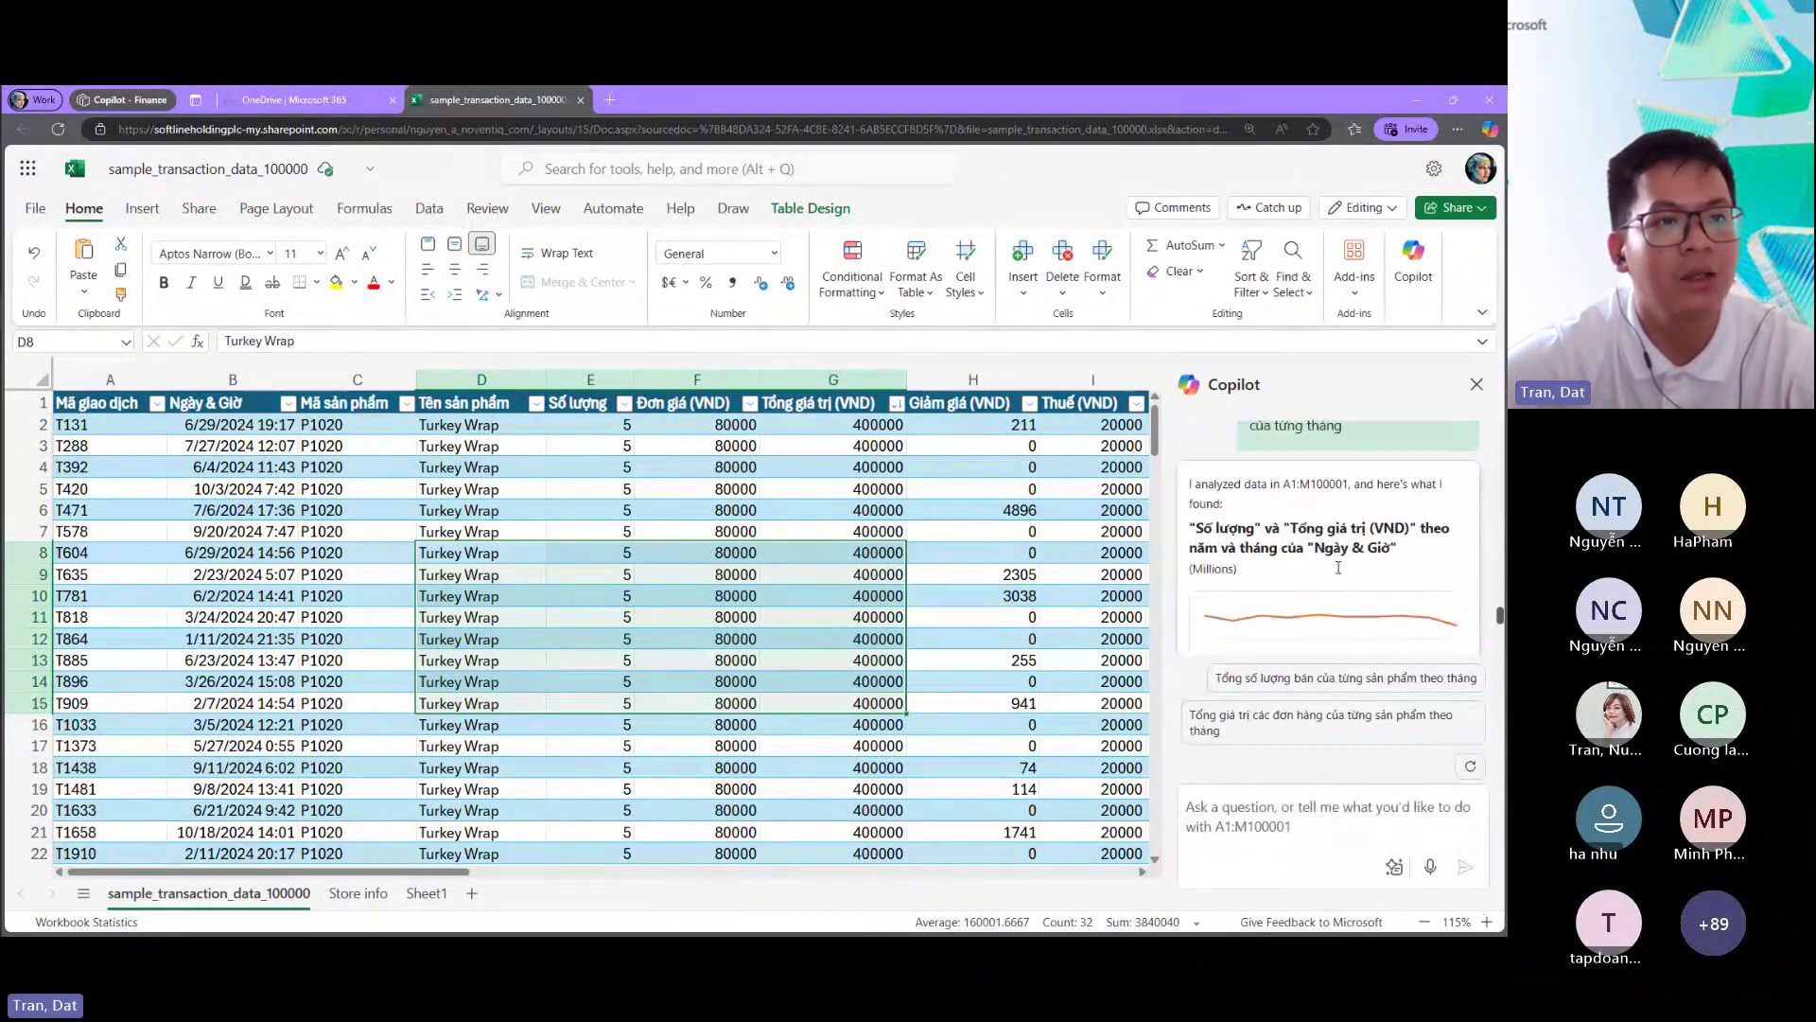
scroll(1325, 539, down, 1)
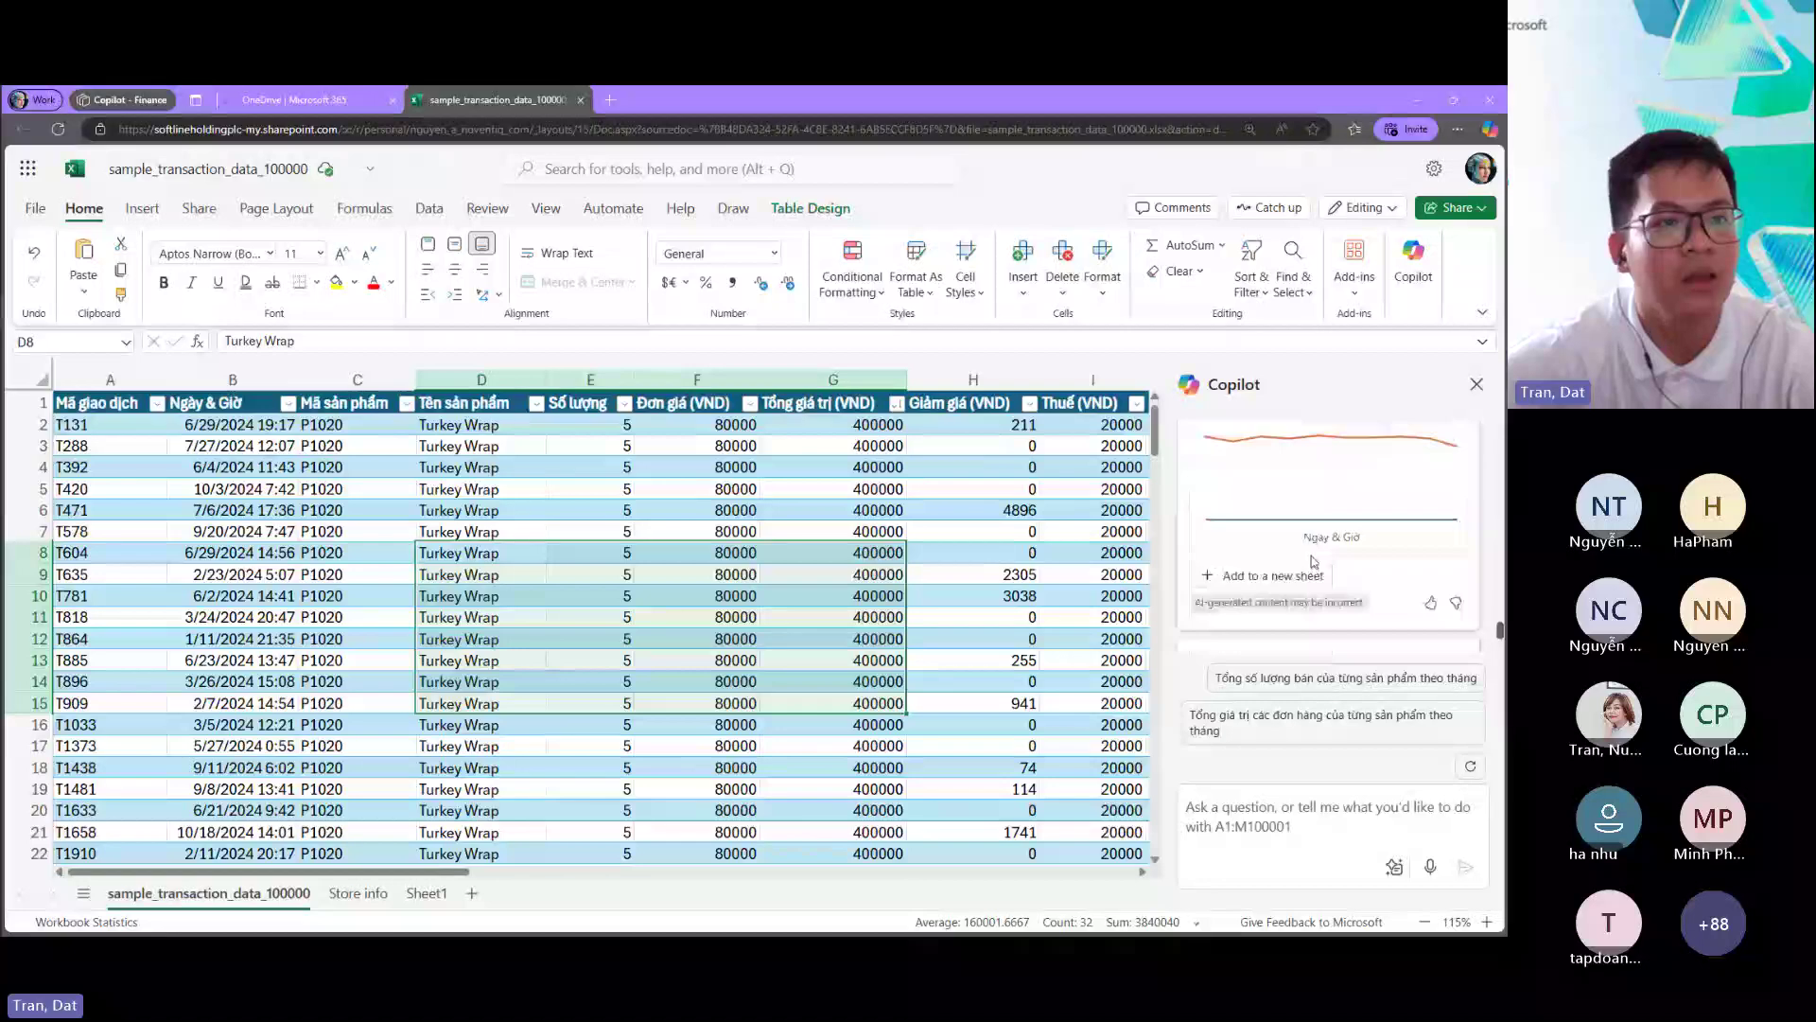
click(1311, 575)
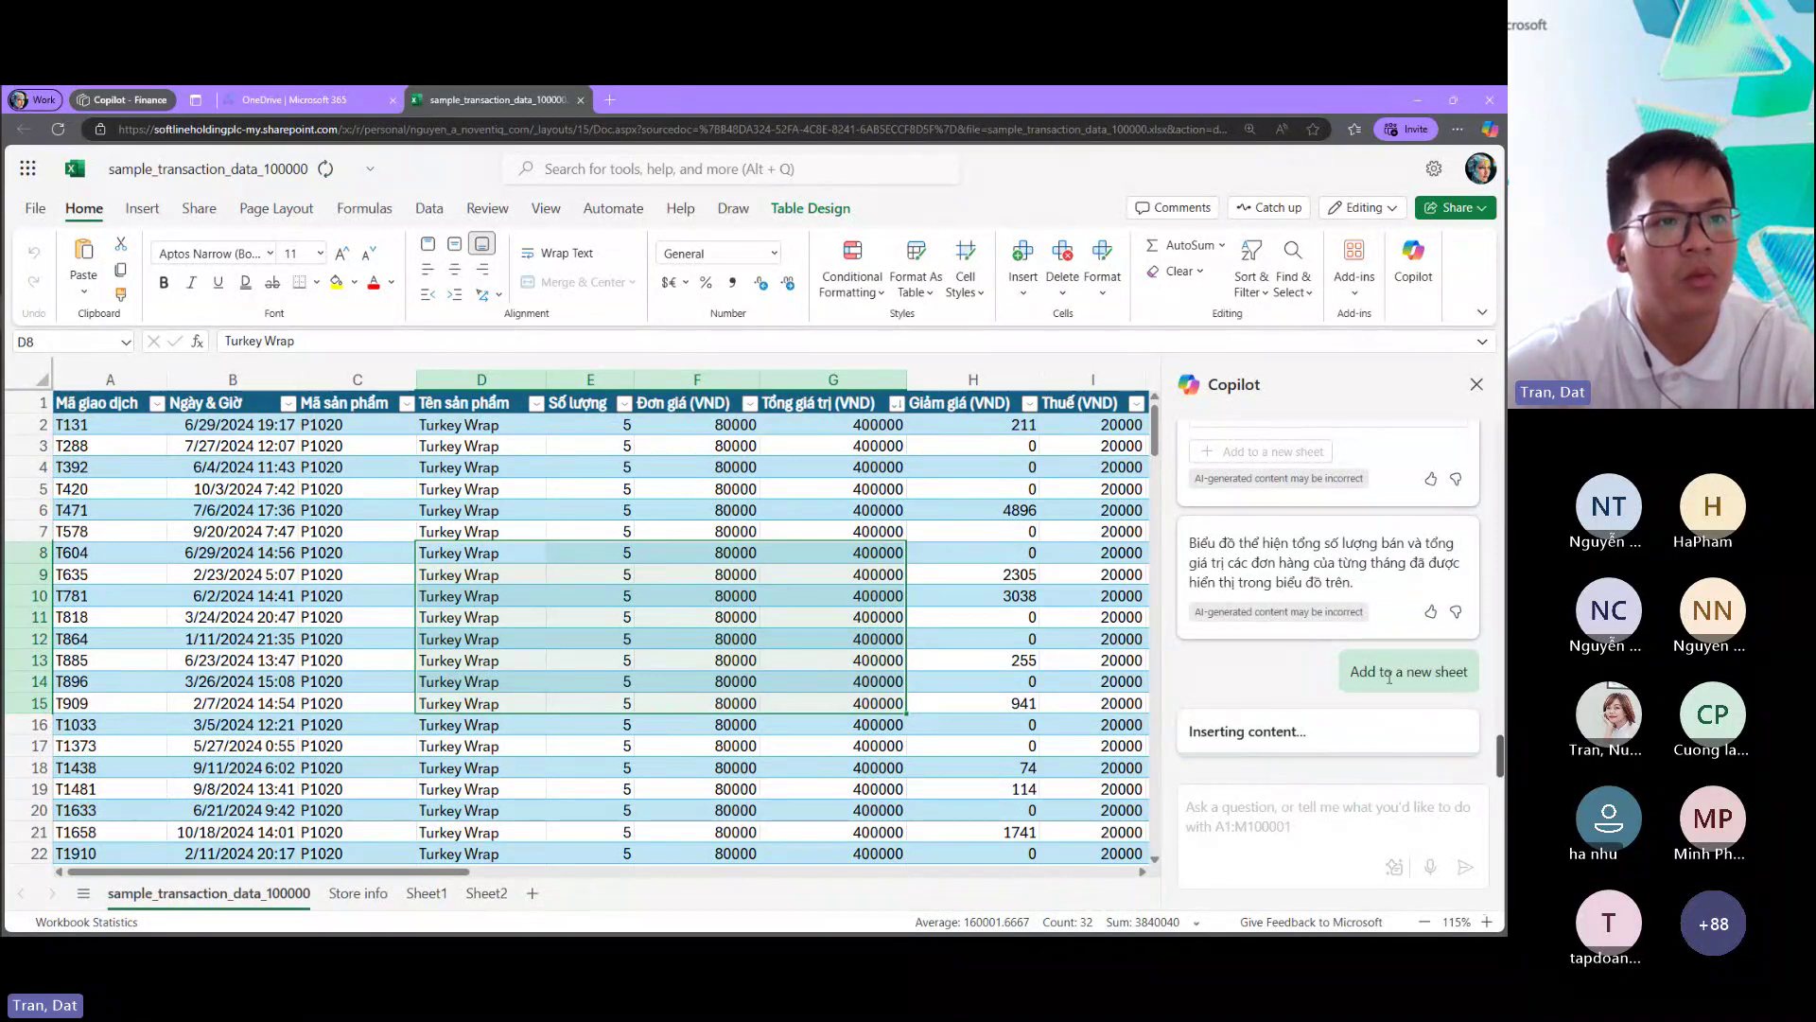
scroll(1264, 577, up, 5)
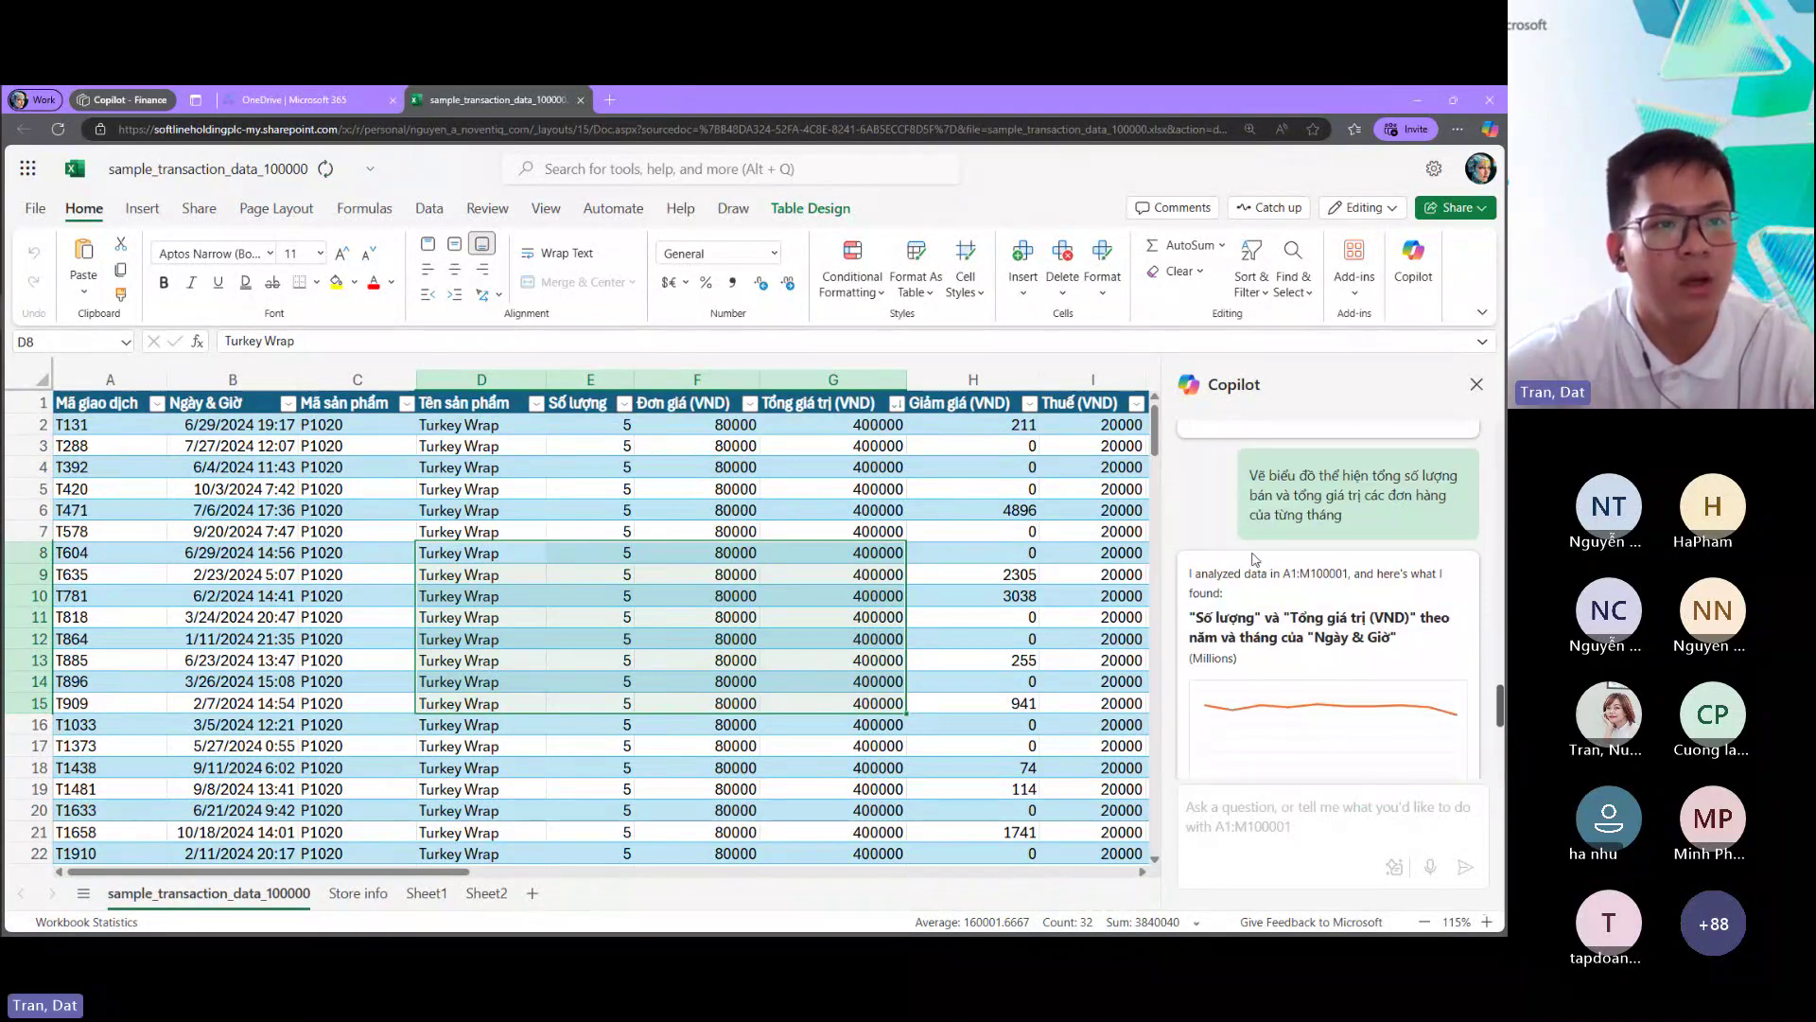
scroll(1296, 582, down, 5)
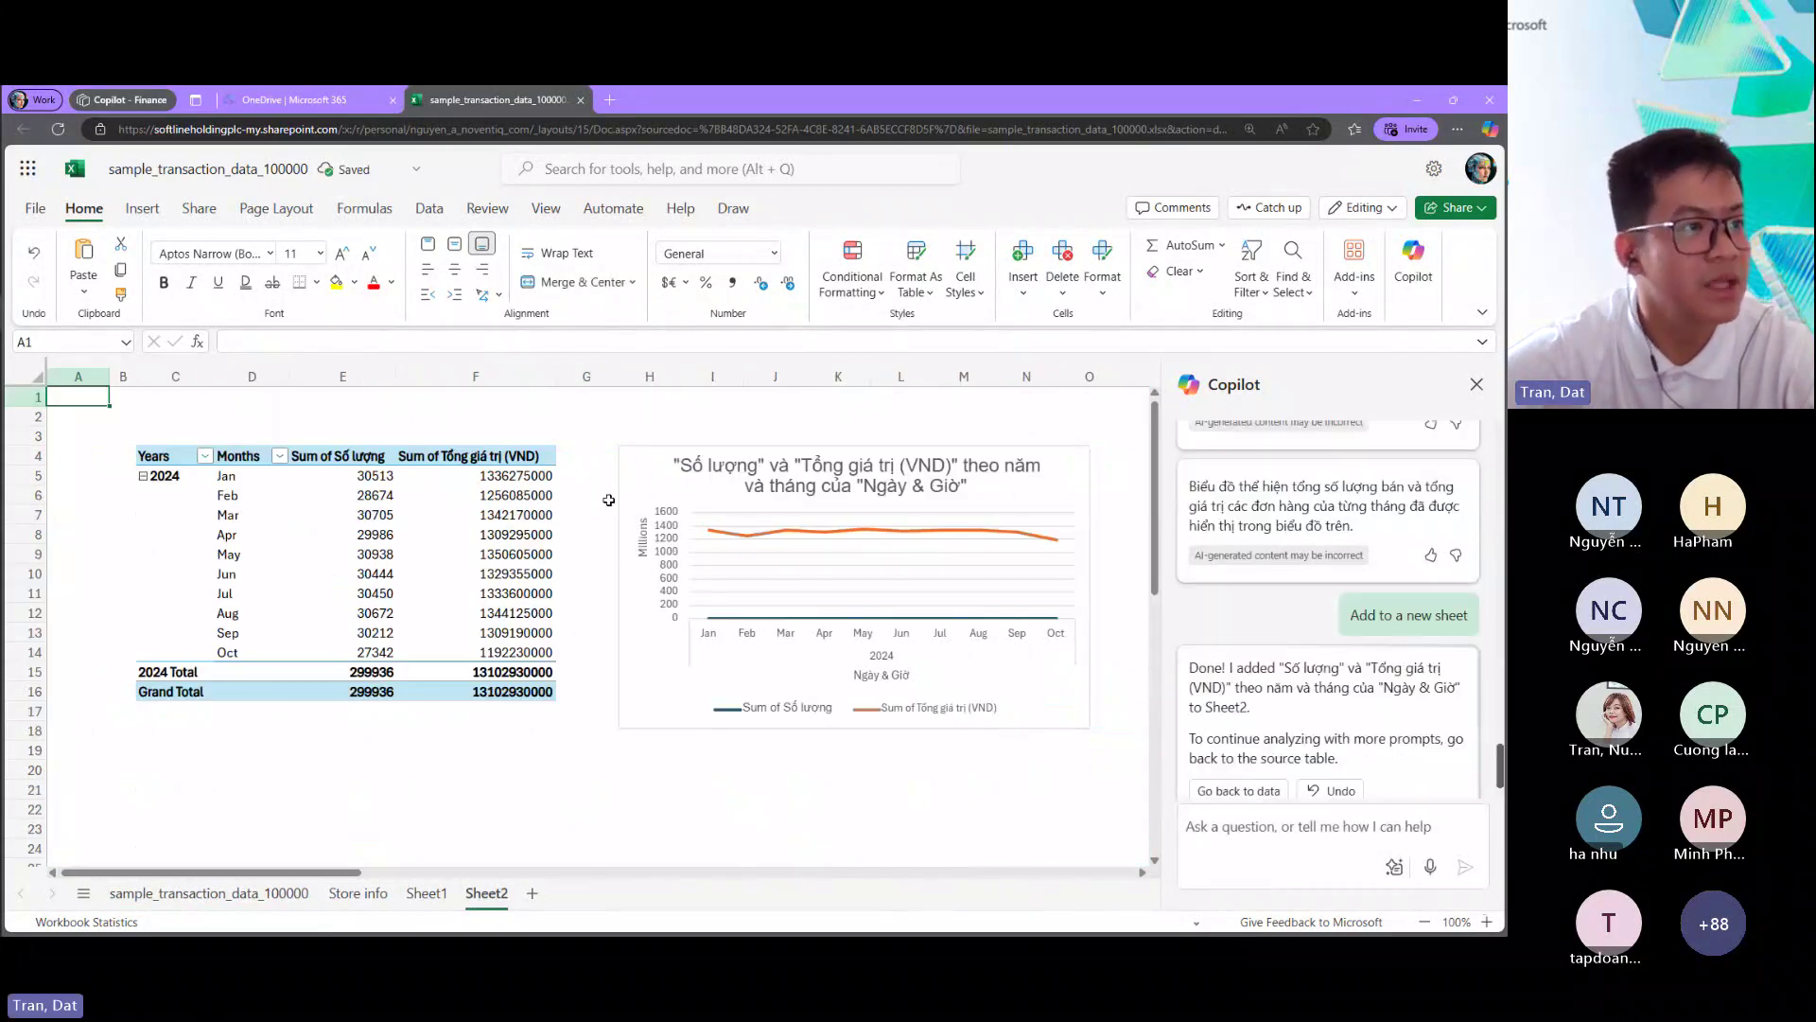
Step: Change the Sheet2 chart to a combo chart with Số lượng as columns and Tổng giá trị (VND) as a line on a secondary axis
click(627, 470)
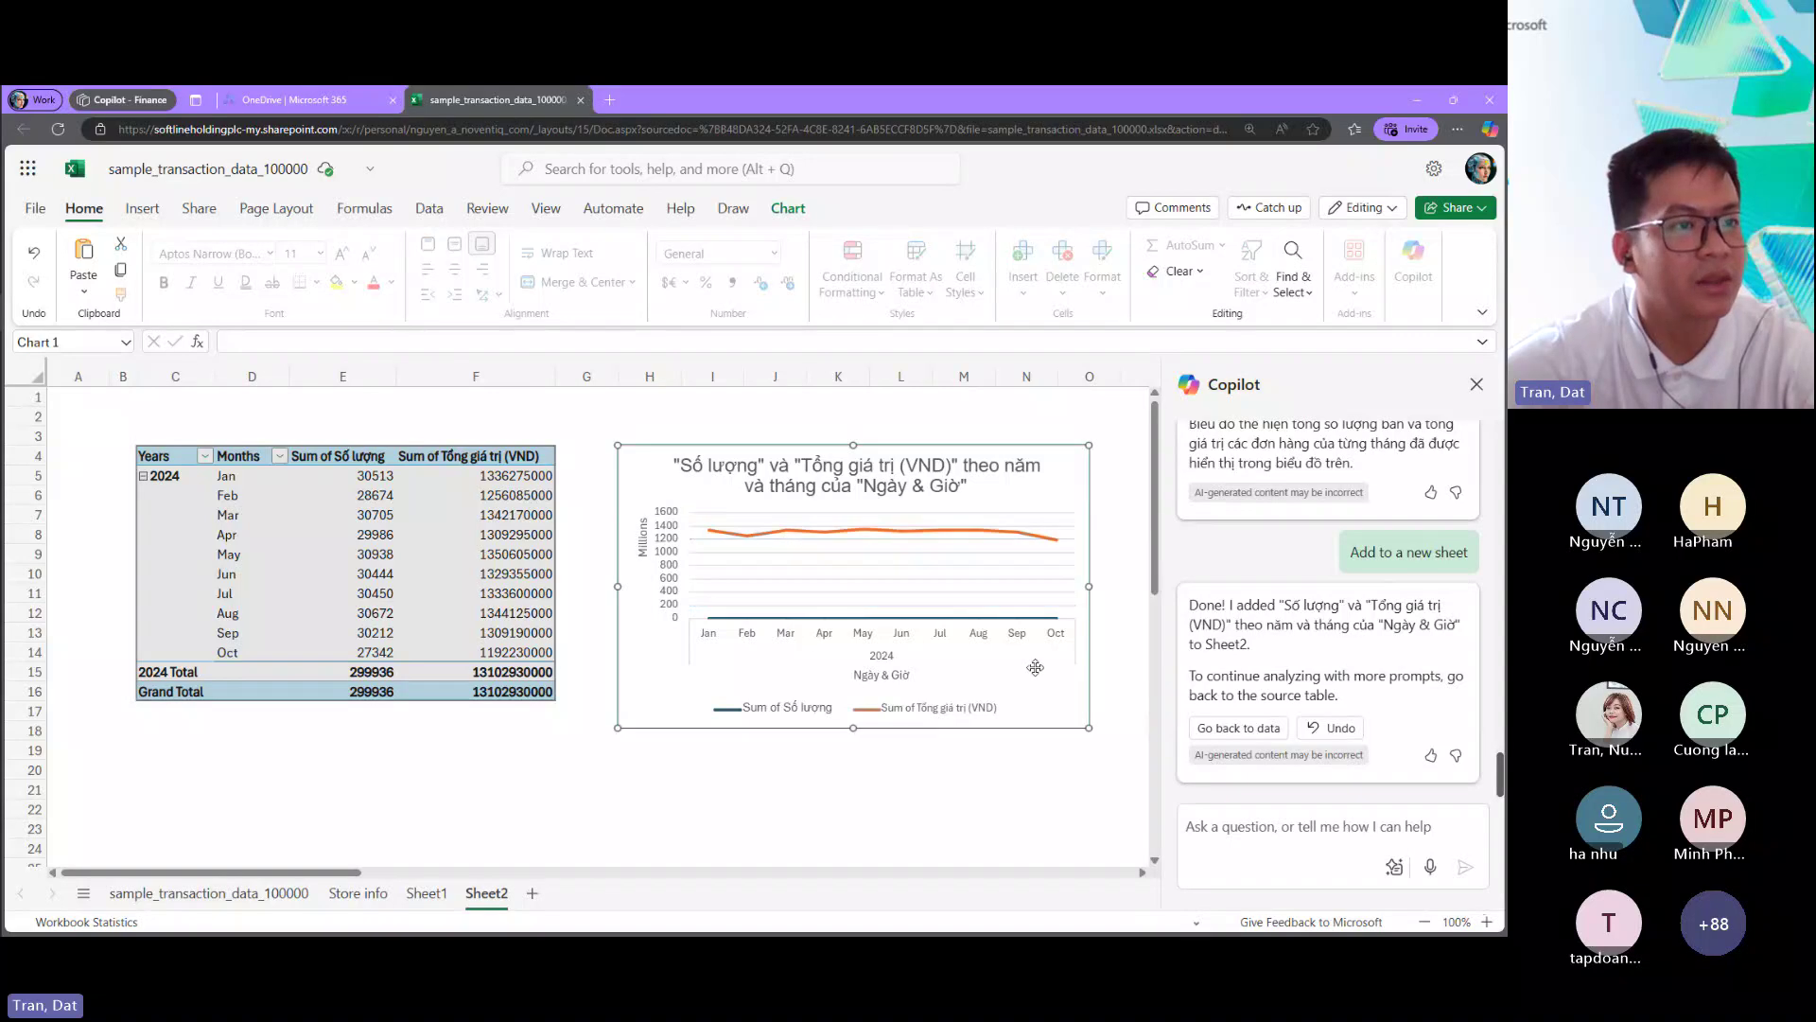
click(788, 208)
click(530, 291)
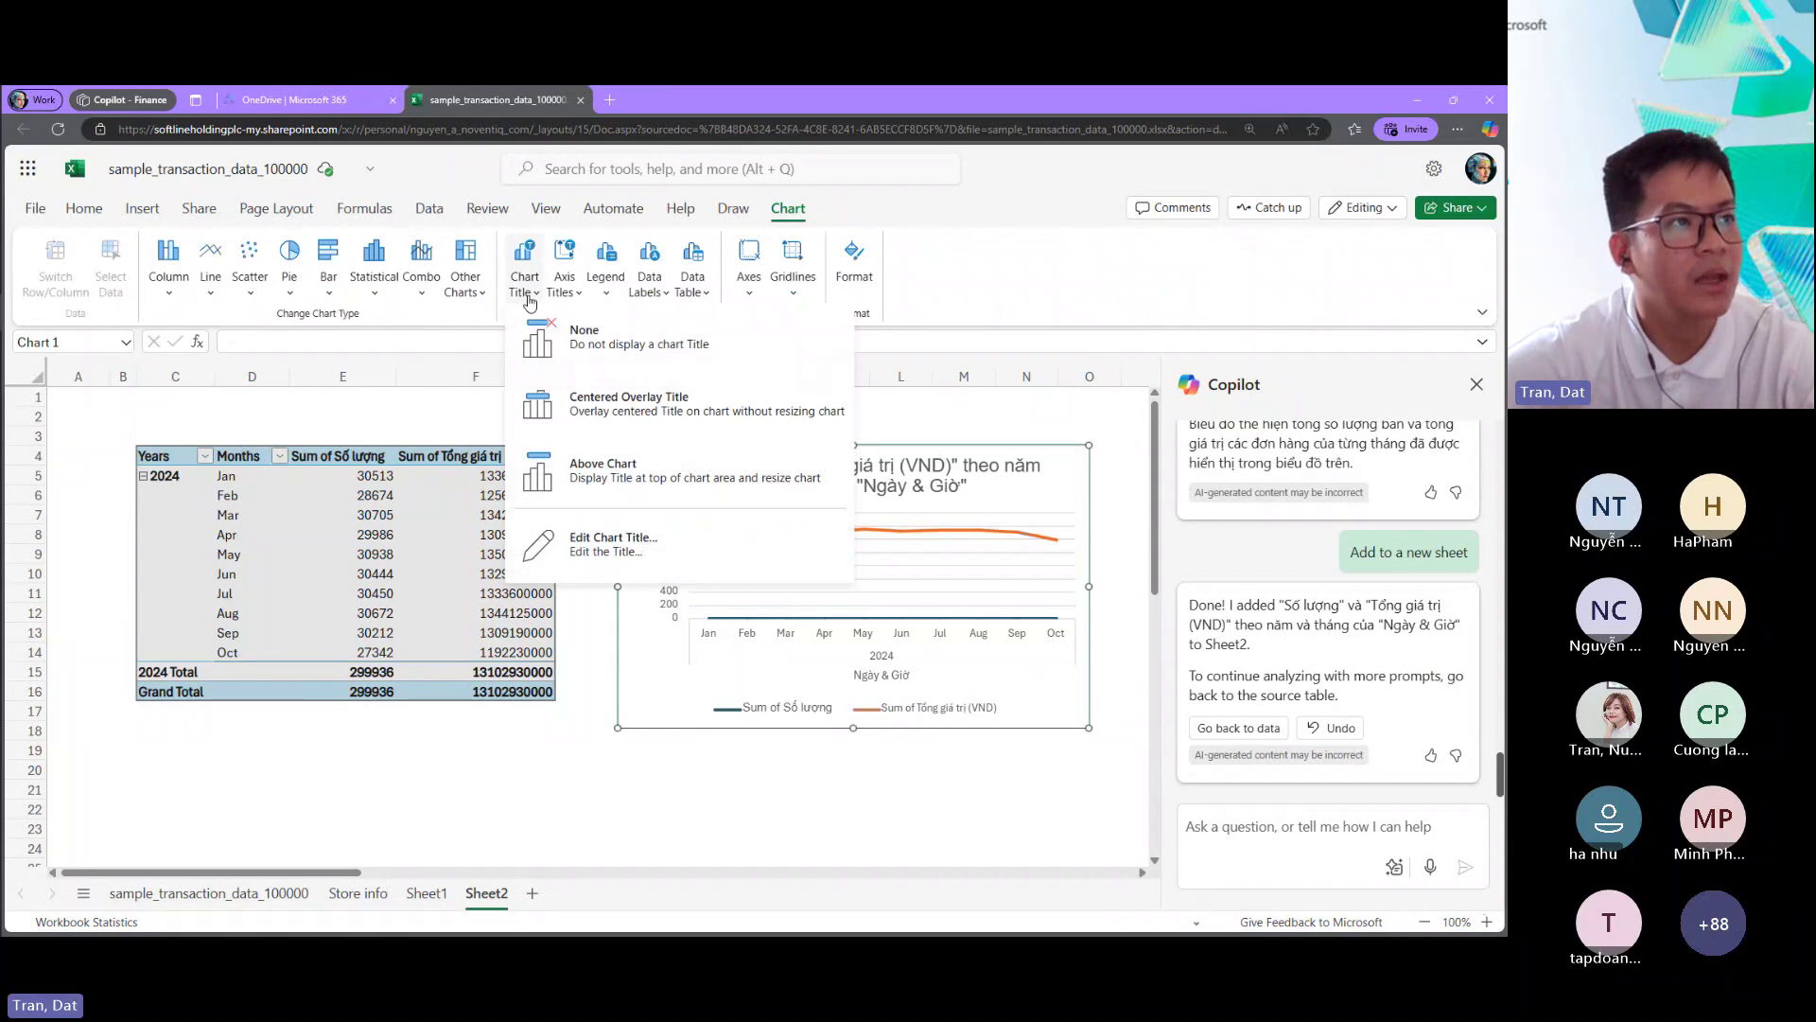
key(Escape)
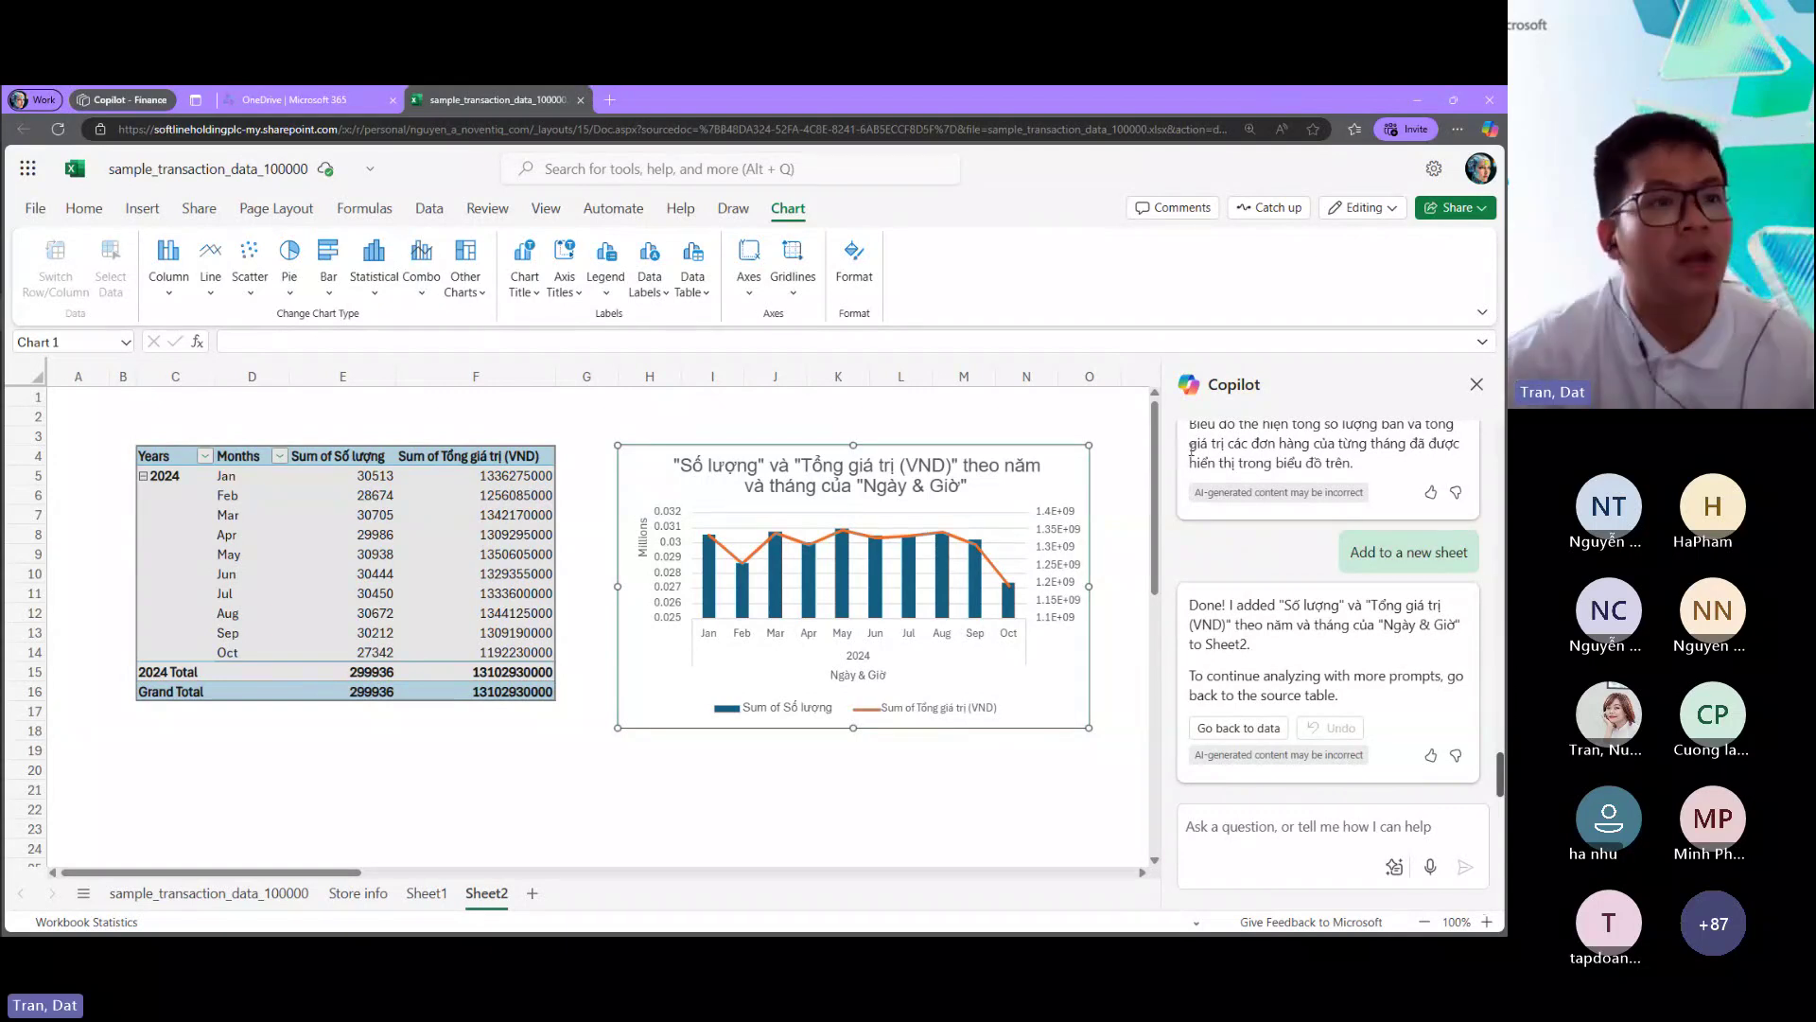
key(Escape)
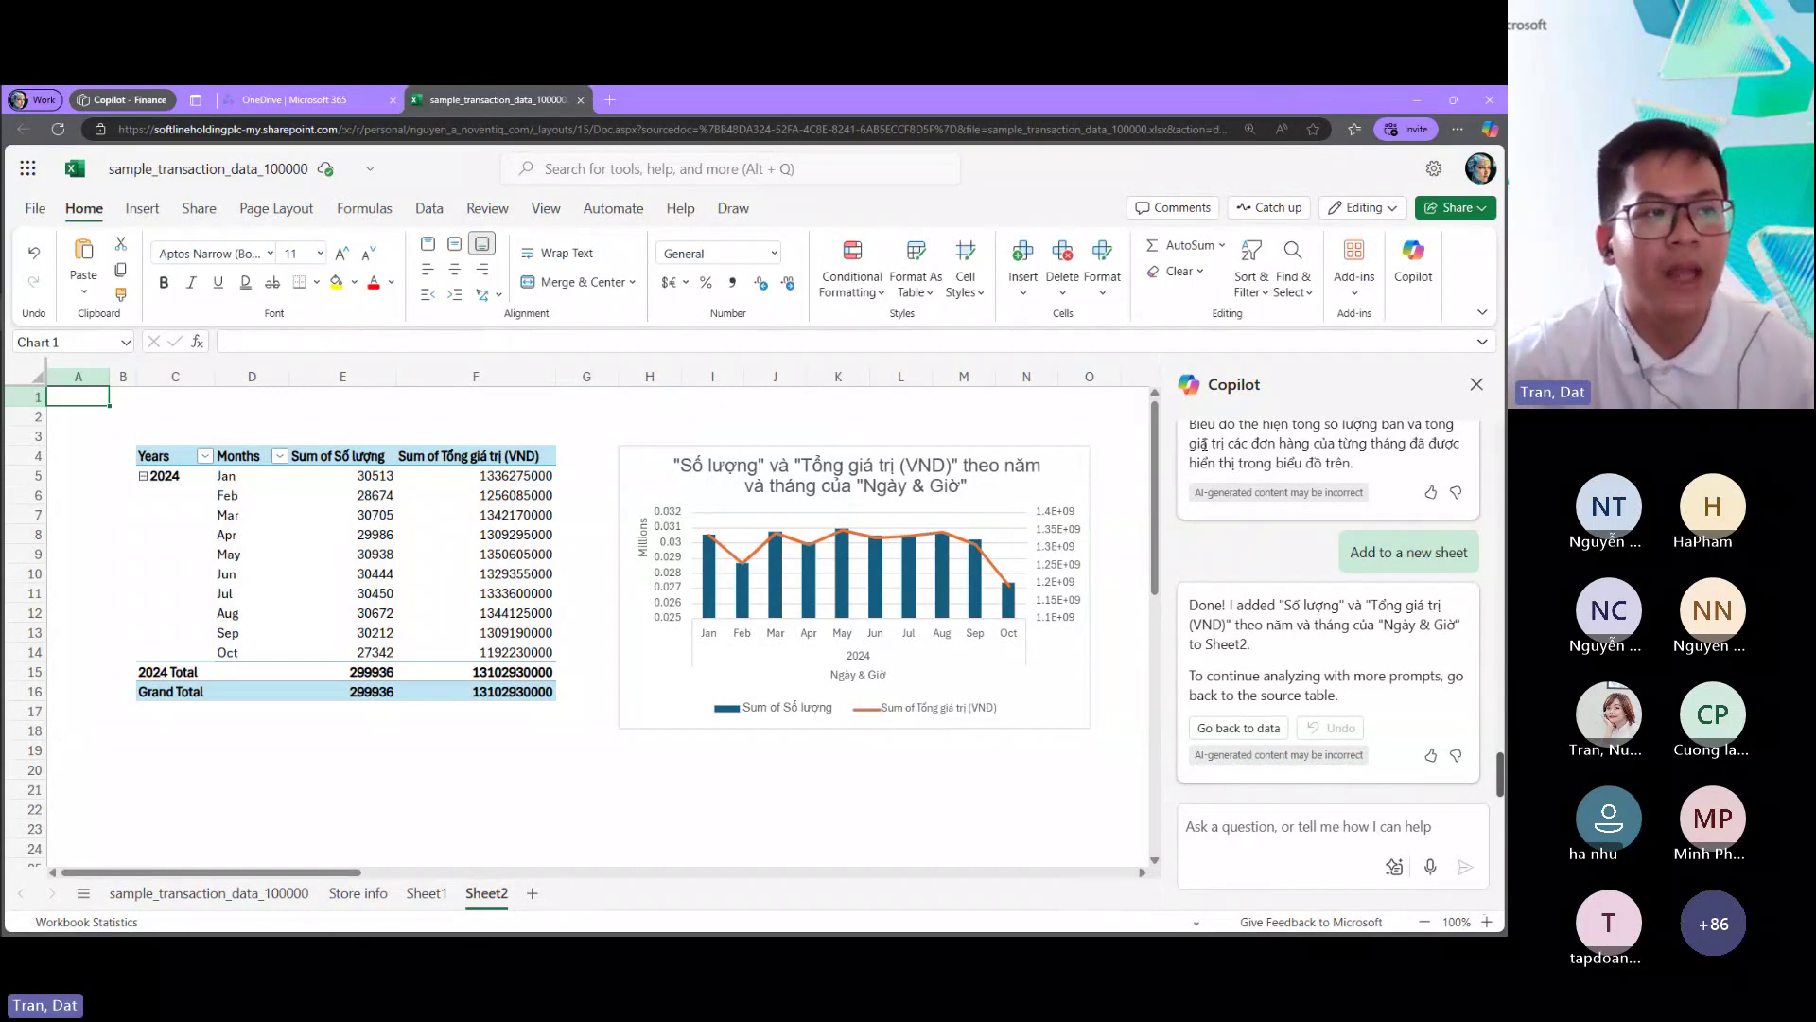
Step: Select the Years header of the monthly PivotTable and return to the sample_transaction_data_100000 sheet
click(173, 452)
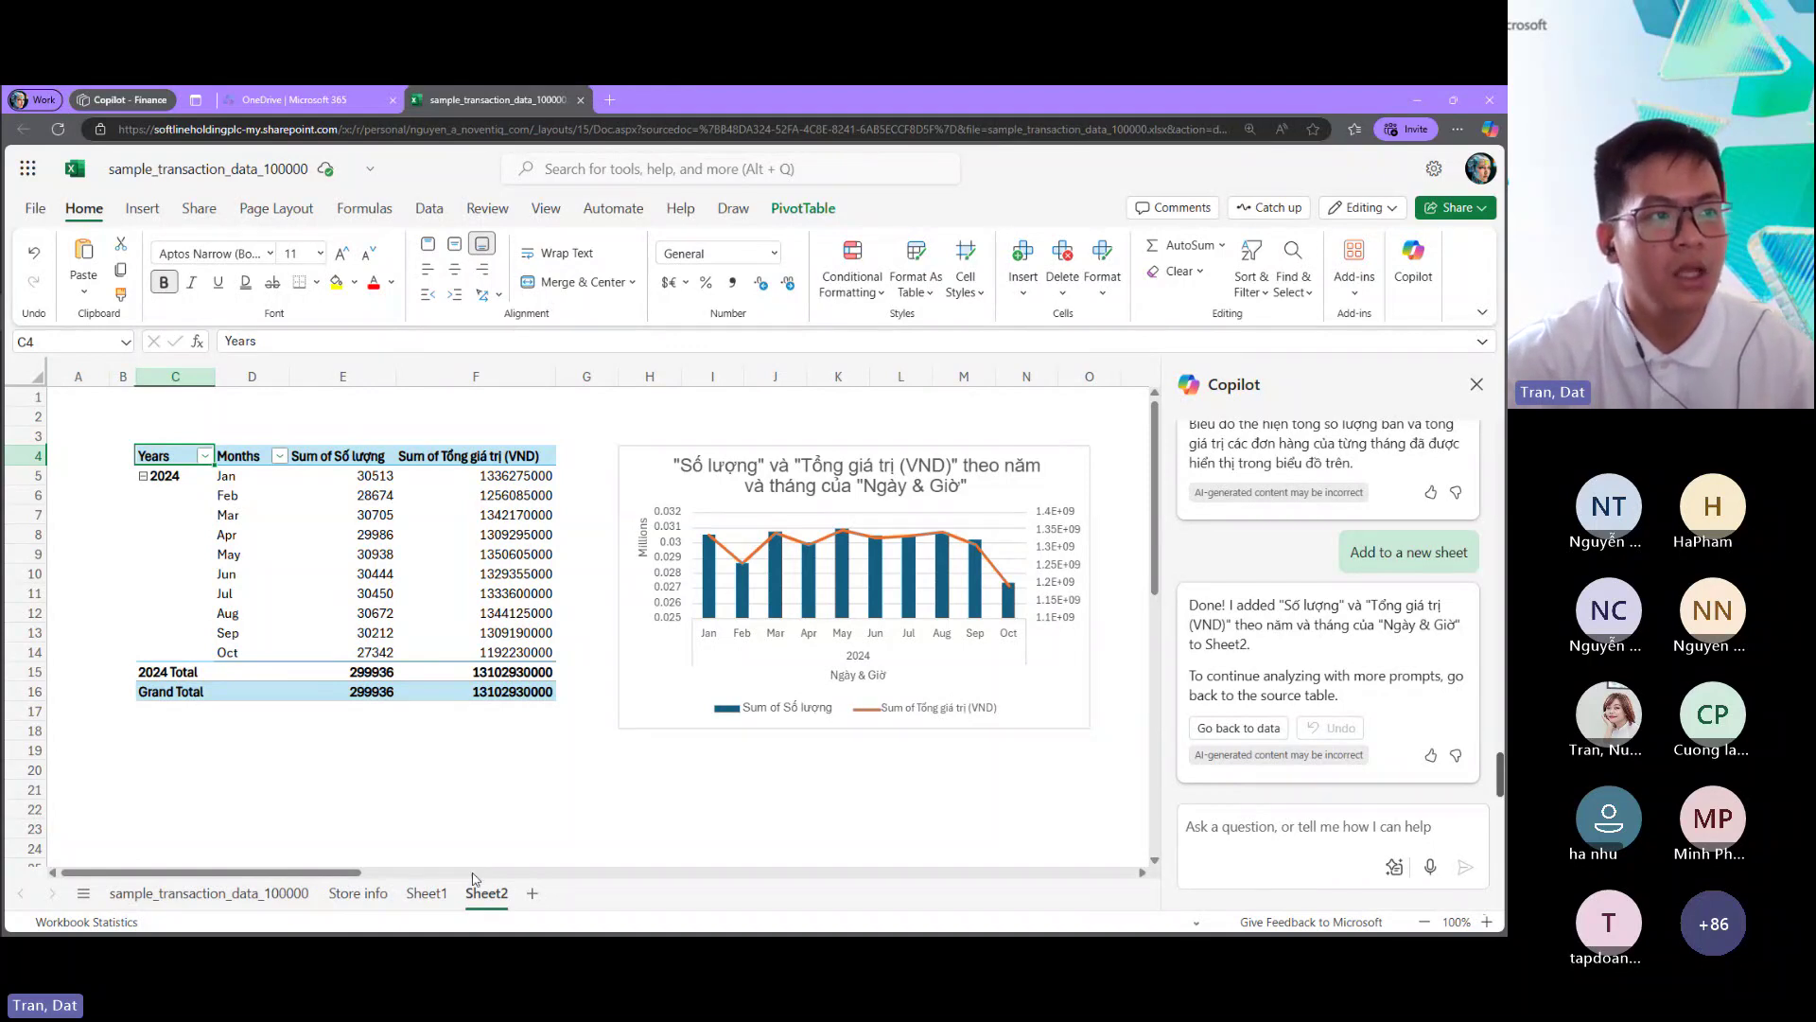
click(208, 893)
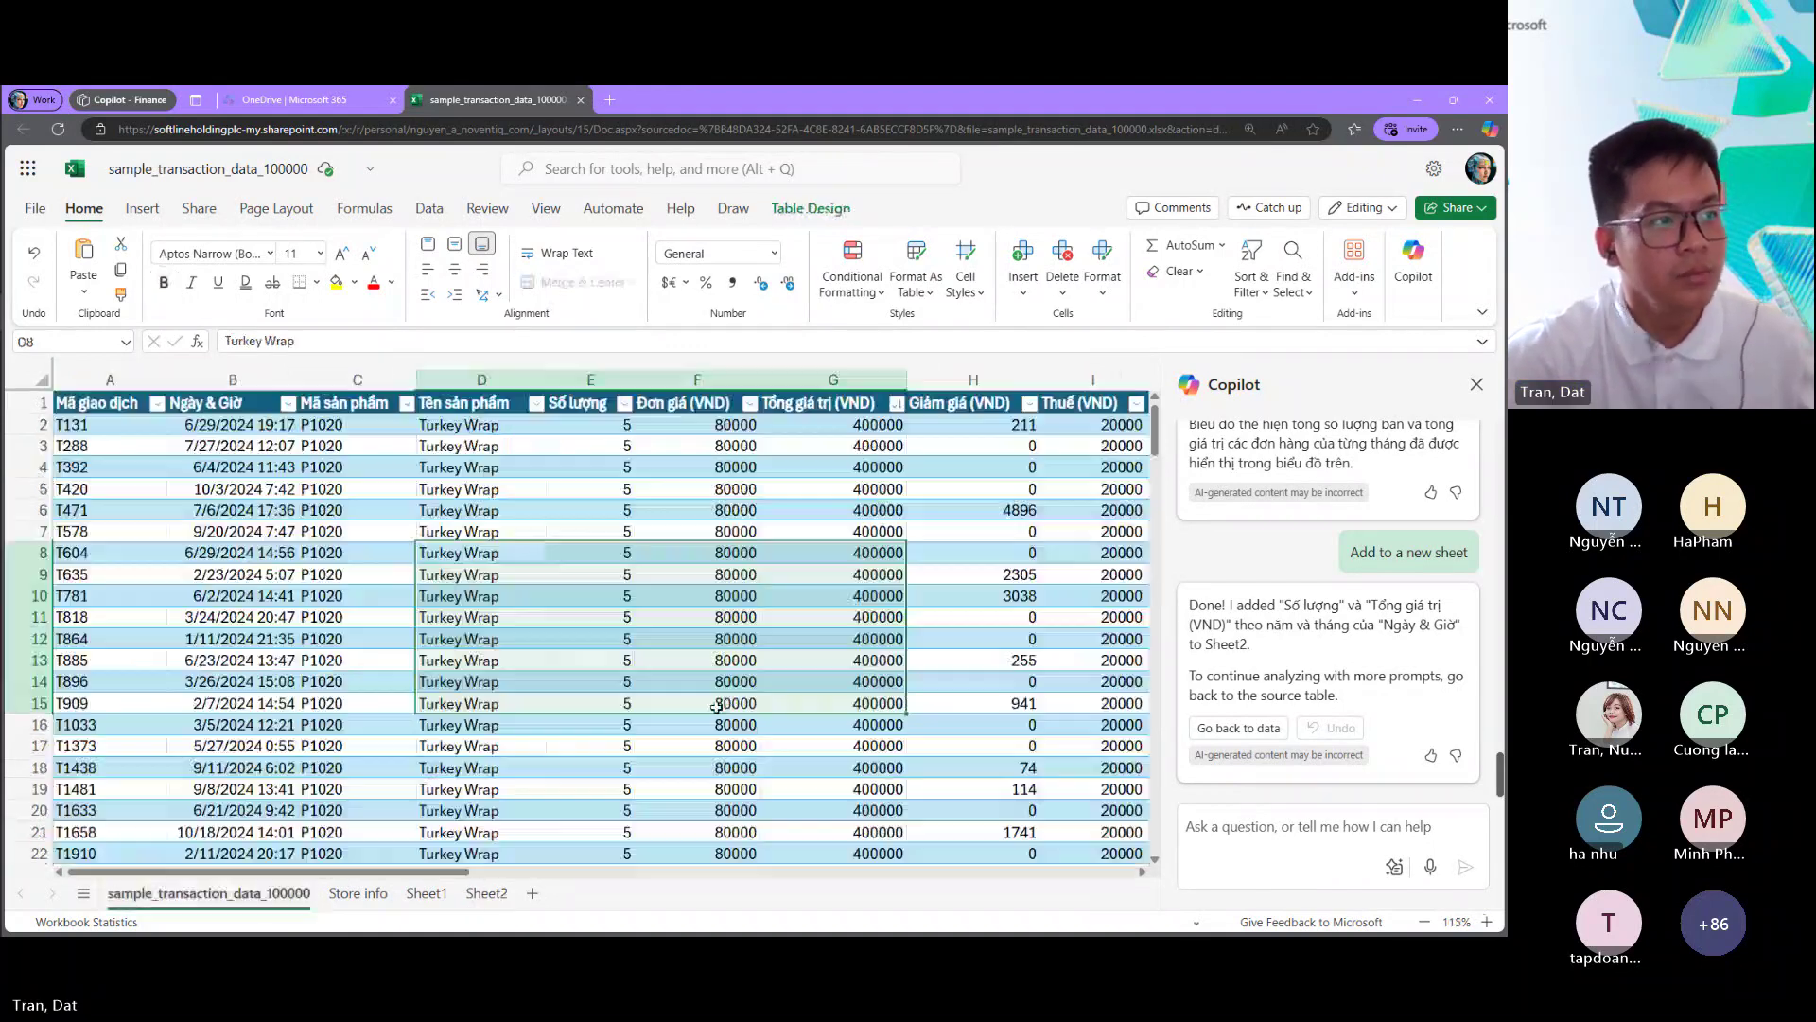
Step: Ask Copilot about the transaction table: "Mức chi trung bình của khách hàng là bao nhiêu?"
click(716, 707)
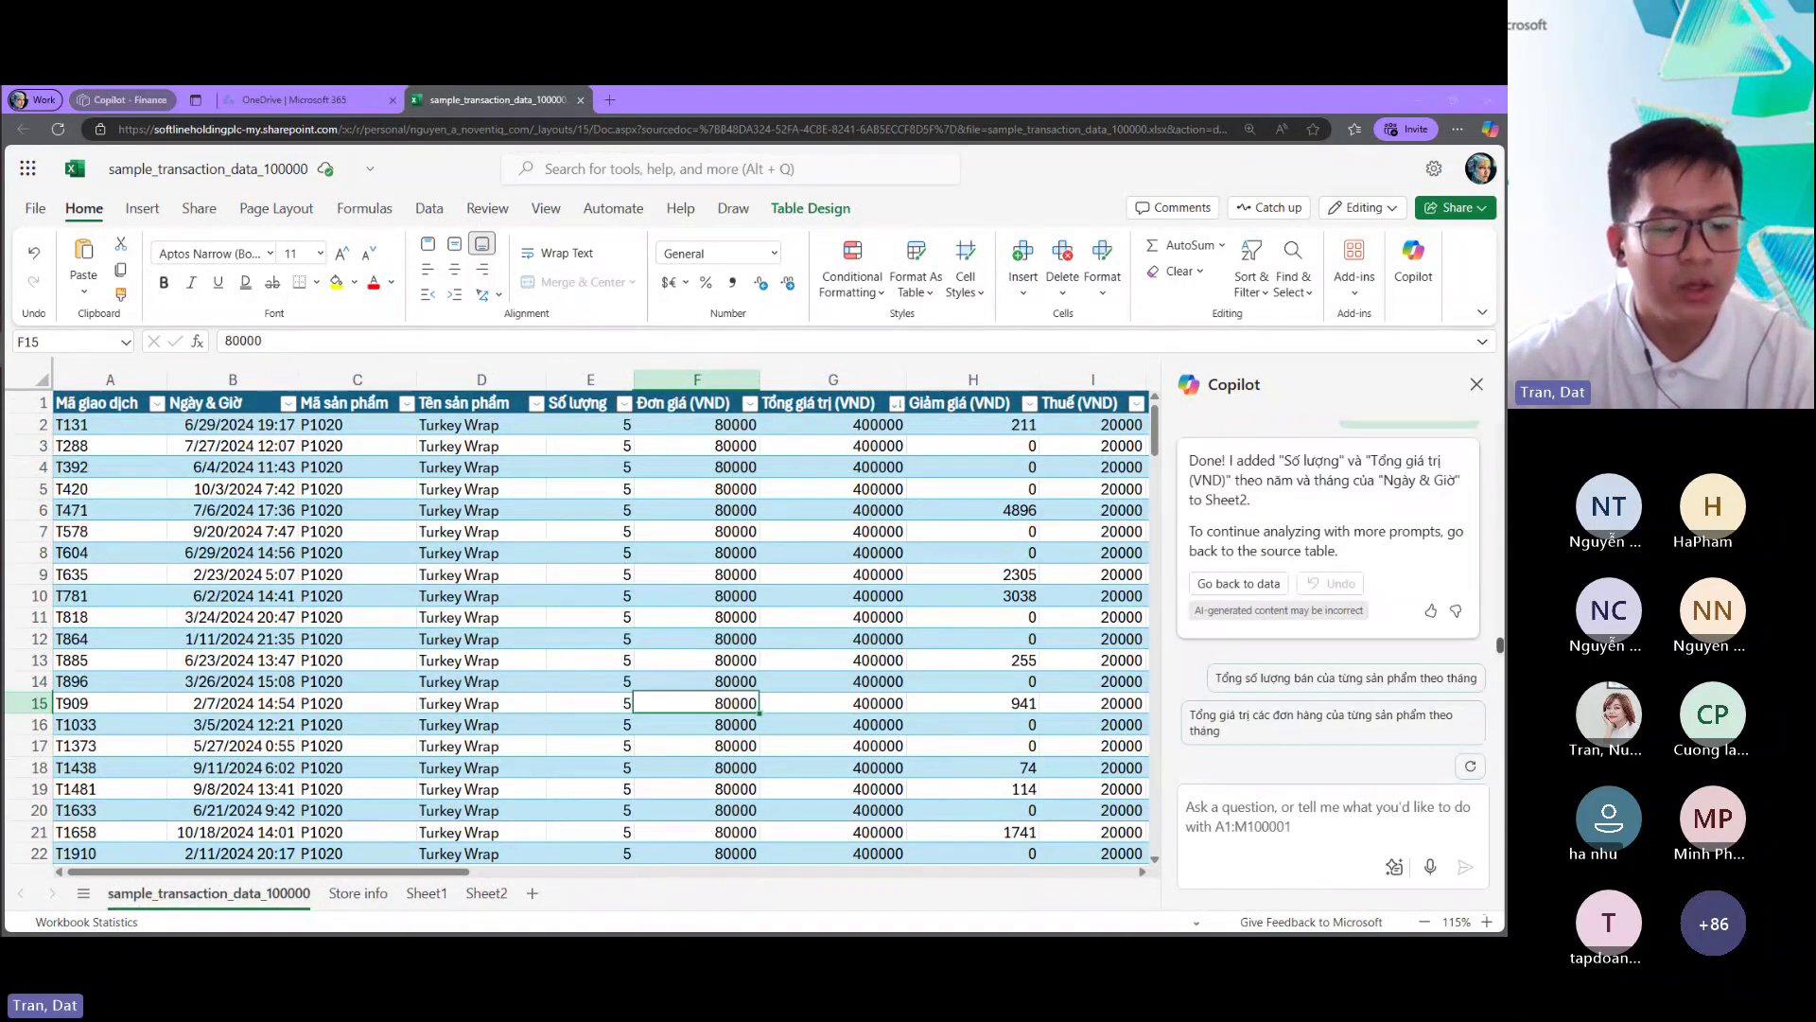
click(1273, 804)
text(Mức chi trung bình của khách hàng là bao nhiêu?)
key(Return)
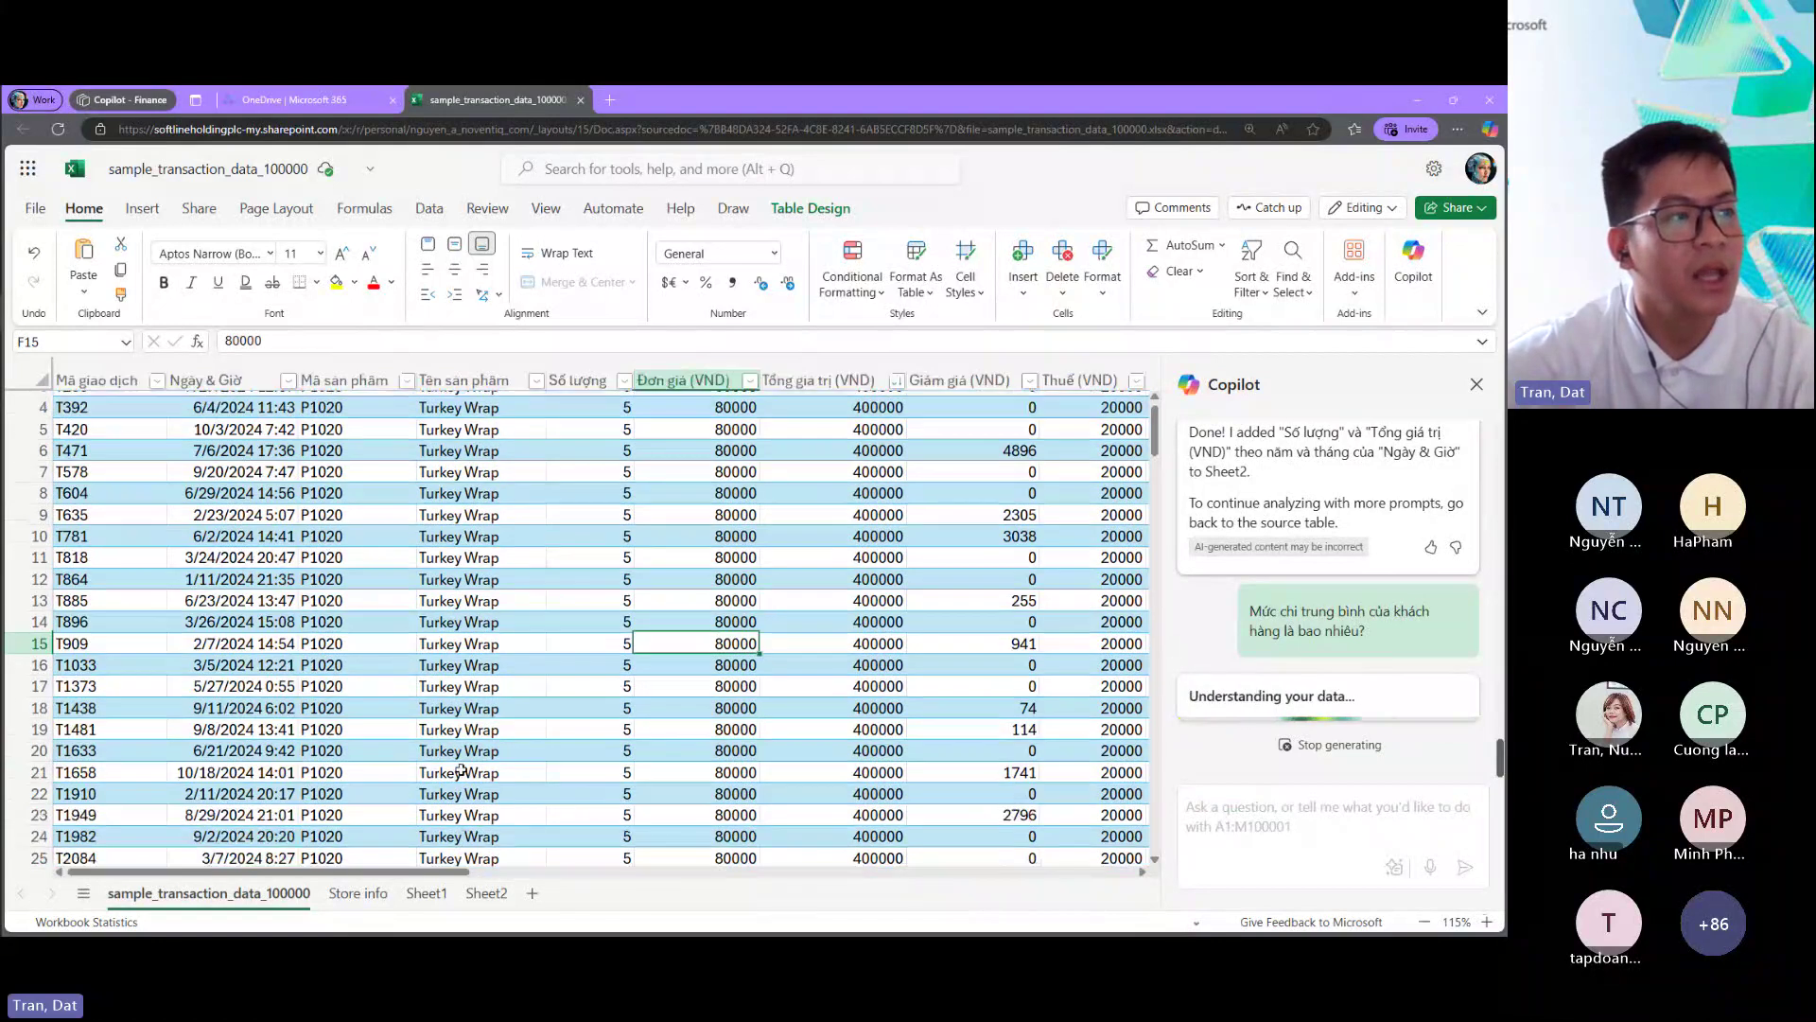
Step: Review Copilot's chart of average Tổng giá trị (VND) by Mã khách hàng and add it to a new sheet
drag(408, 871, 616, 886)
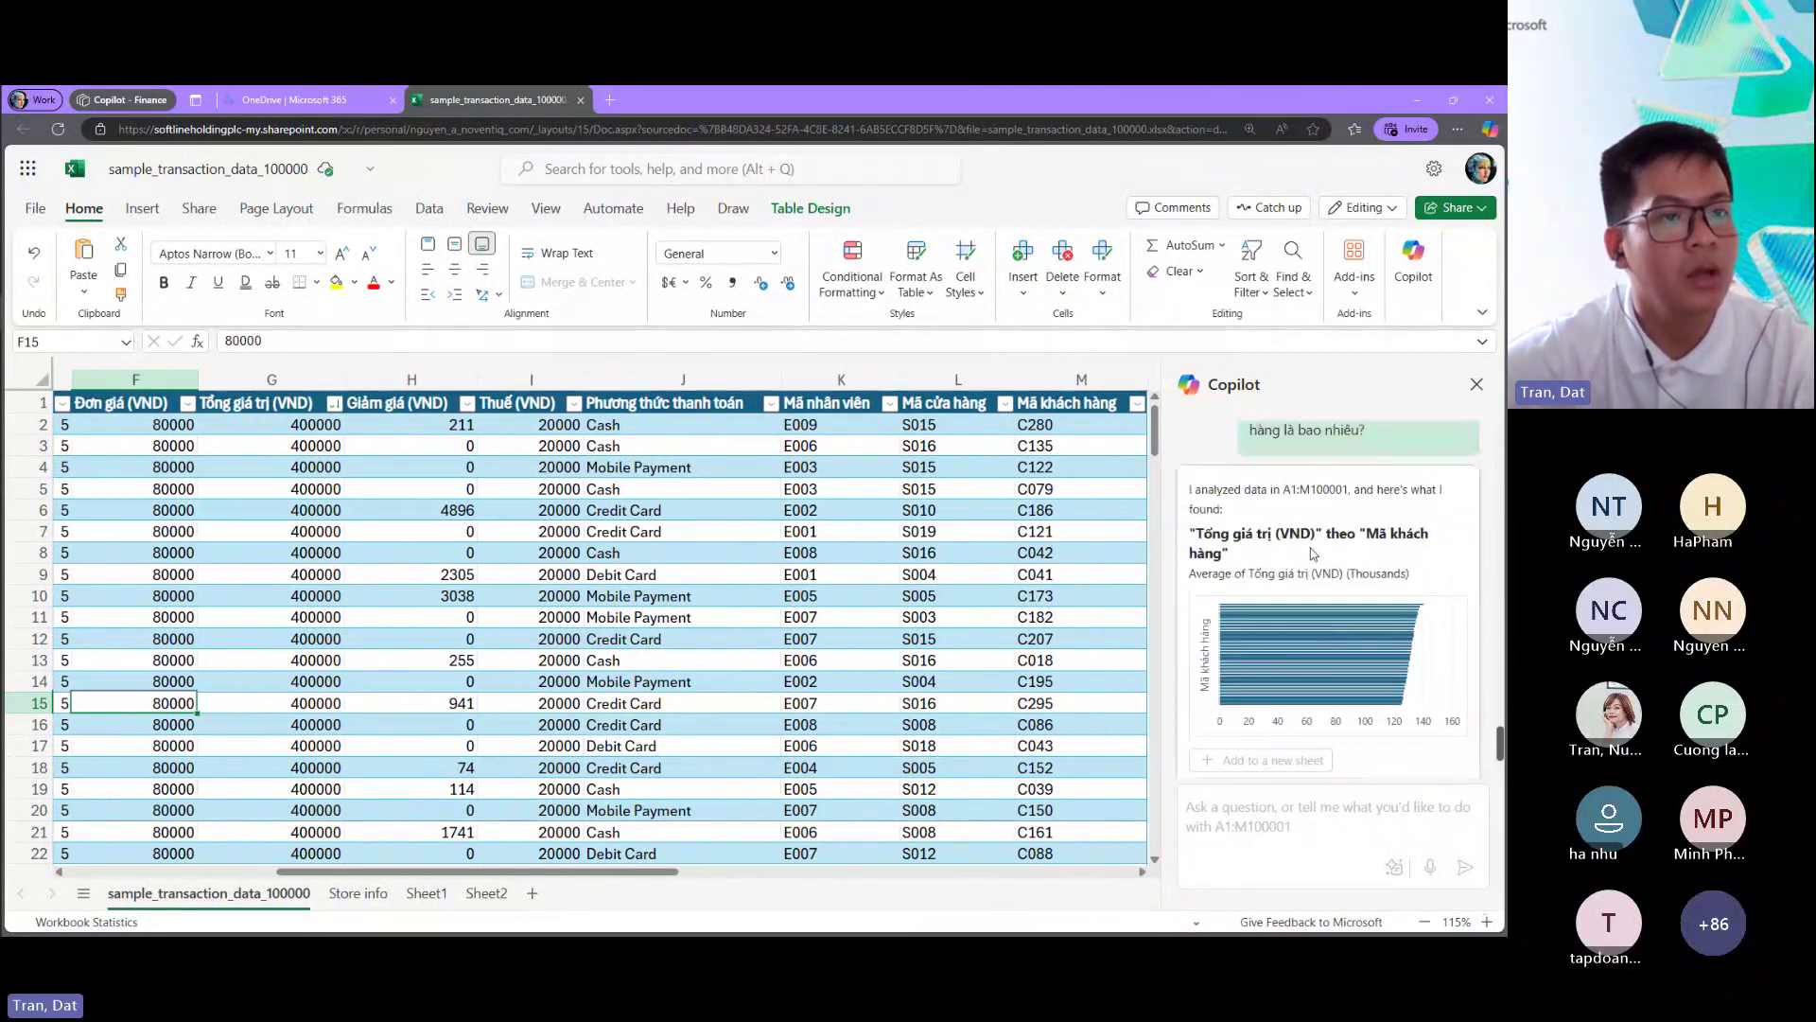
scroll(1329, 552, up, 1)
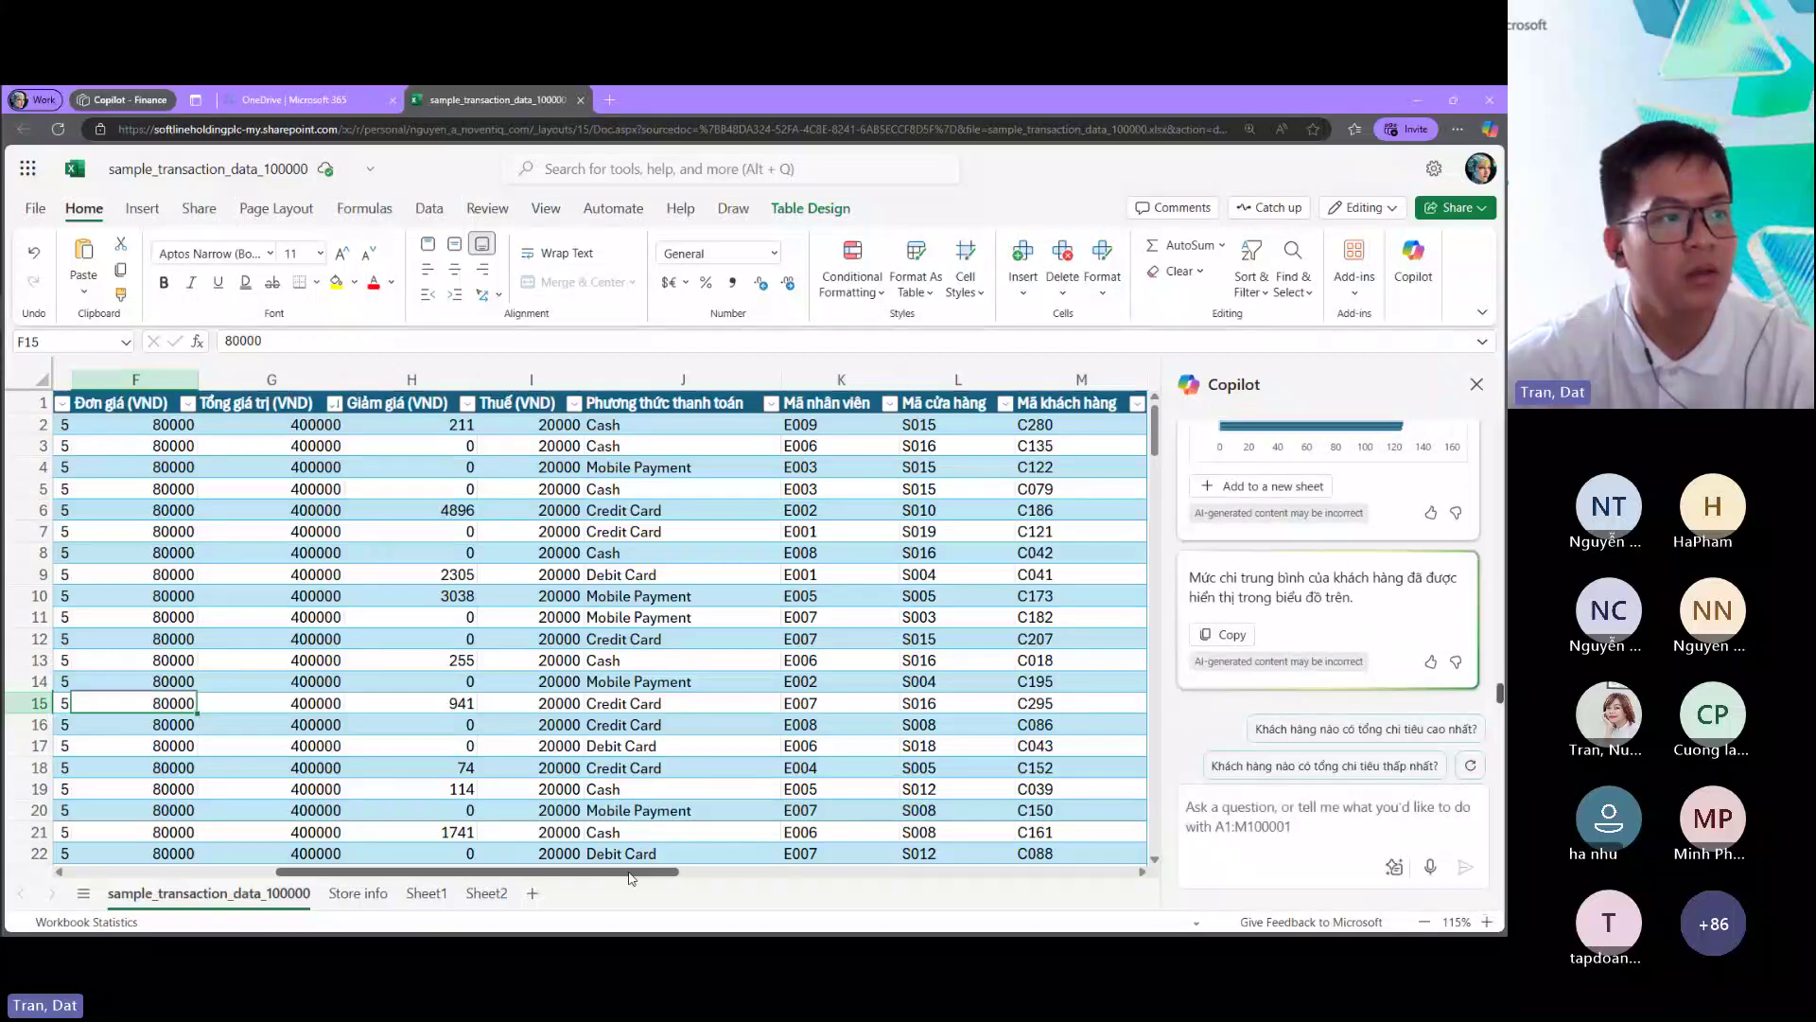
drag(632, 878, 479, 873)
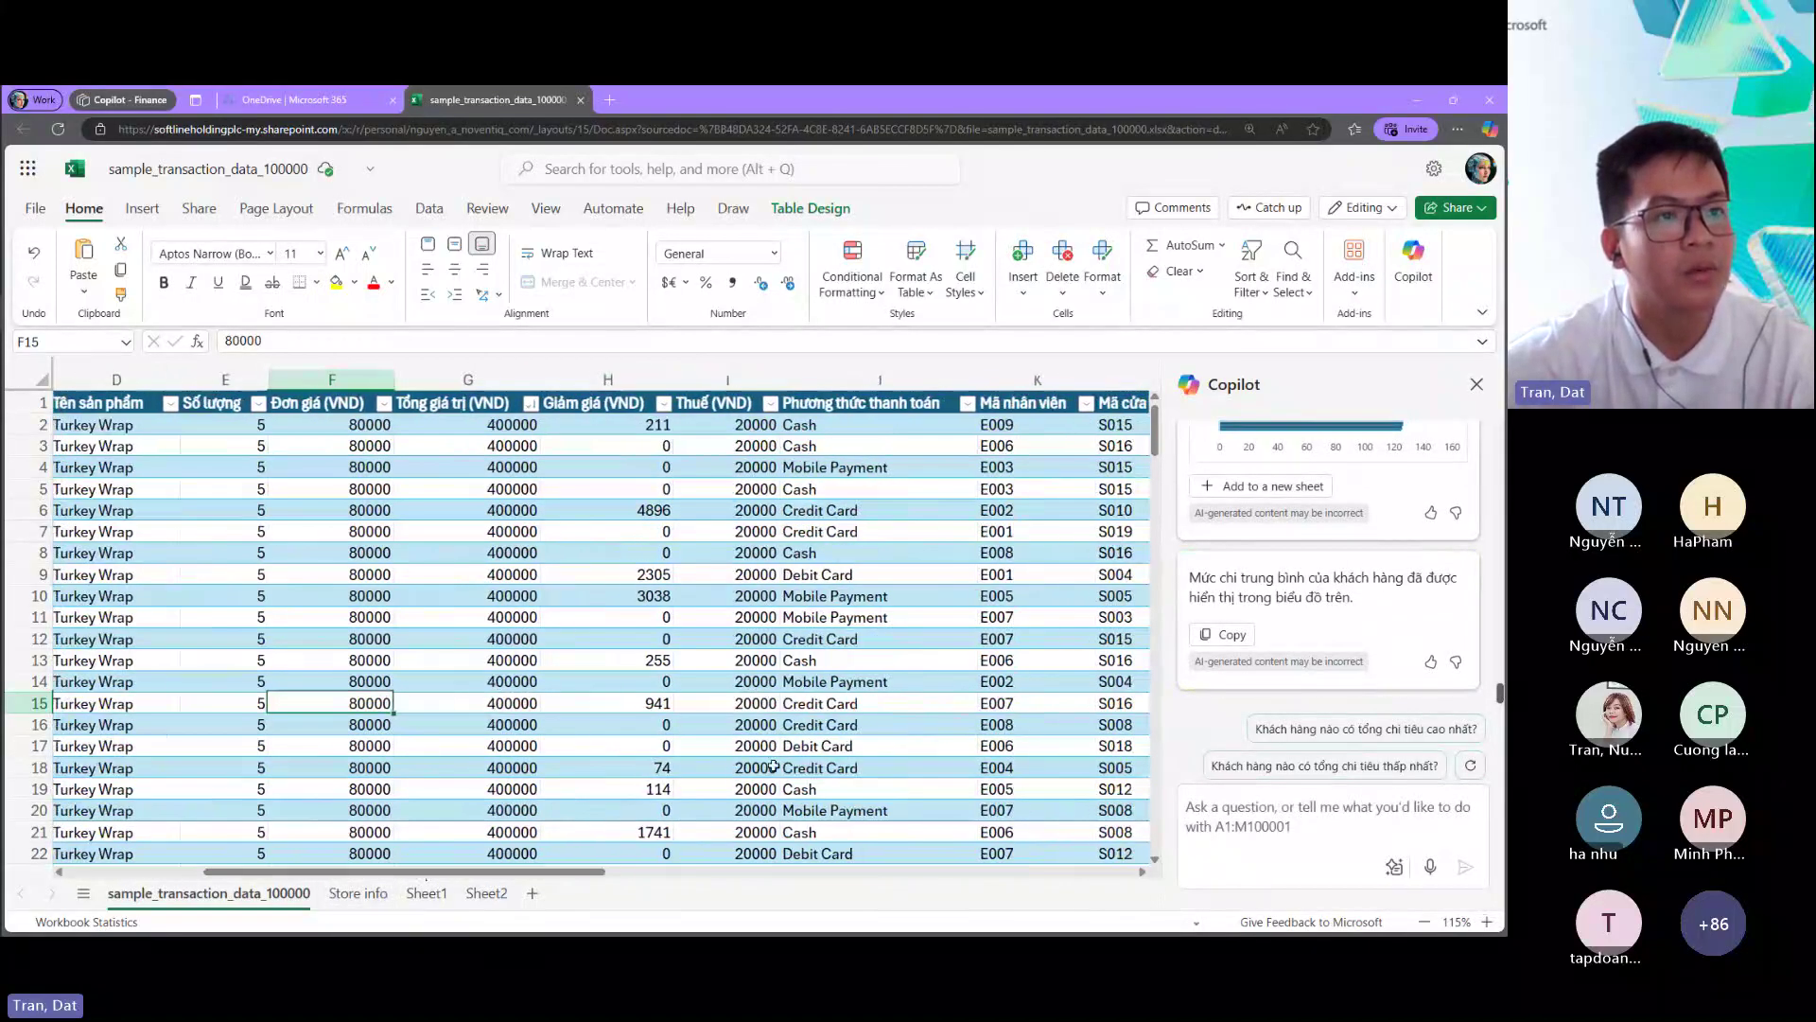
scroll(1269, 610, up, 2)
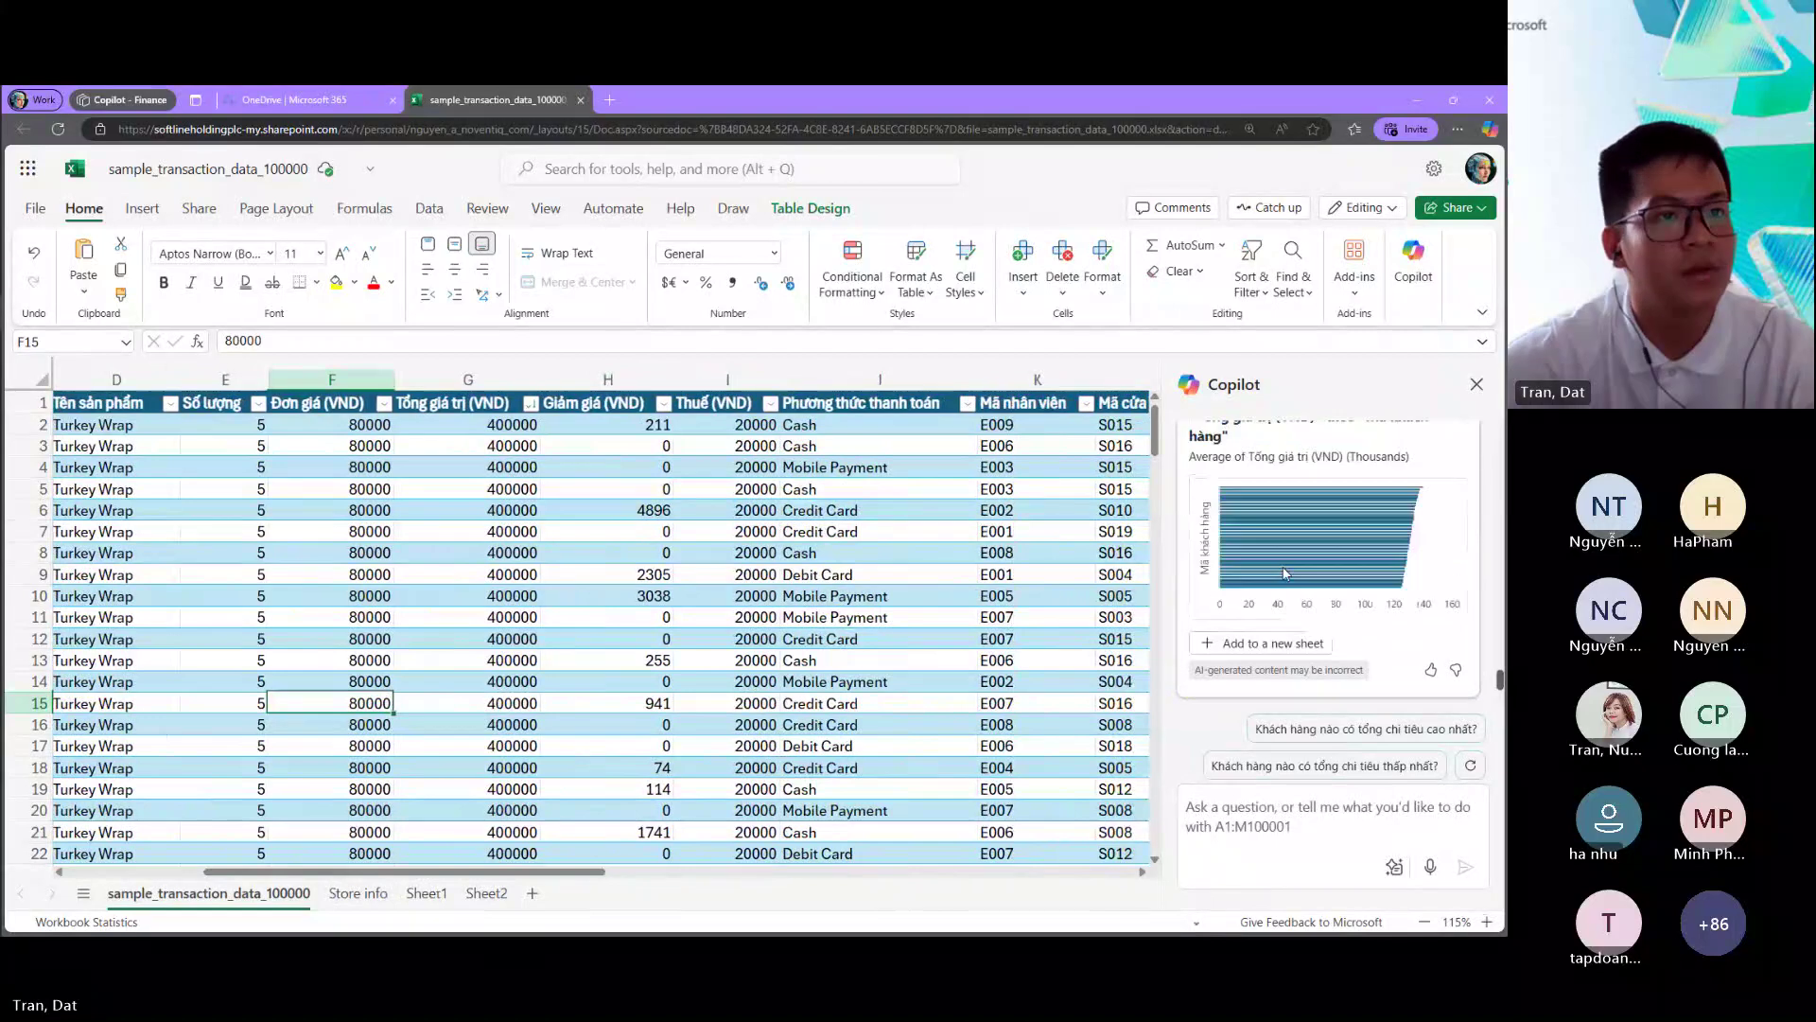
click(1267, 646)
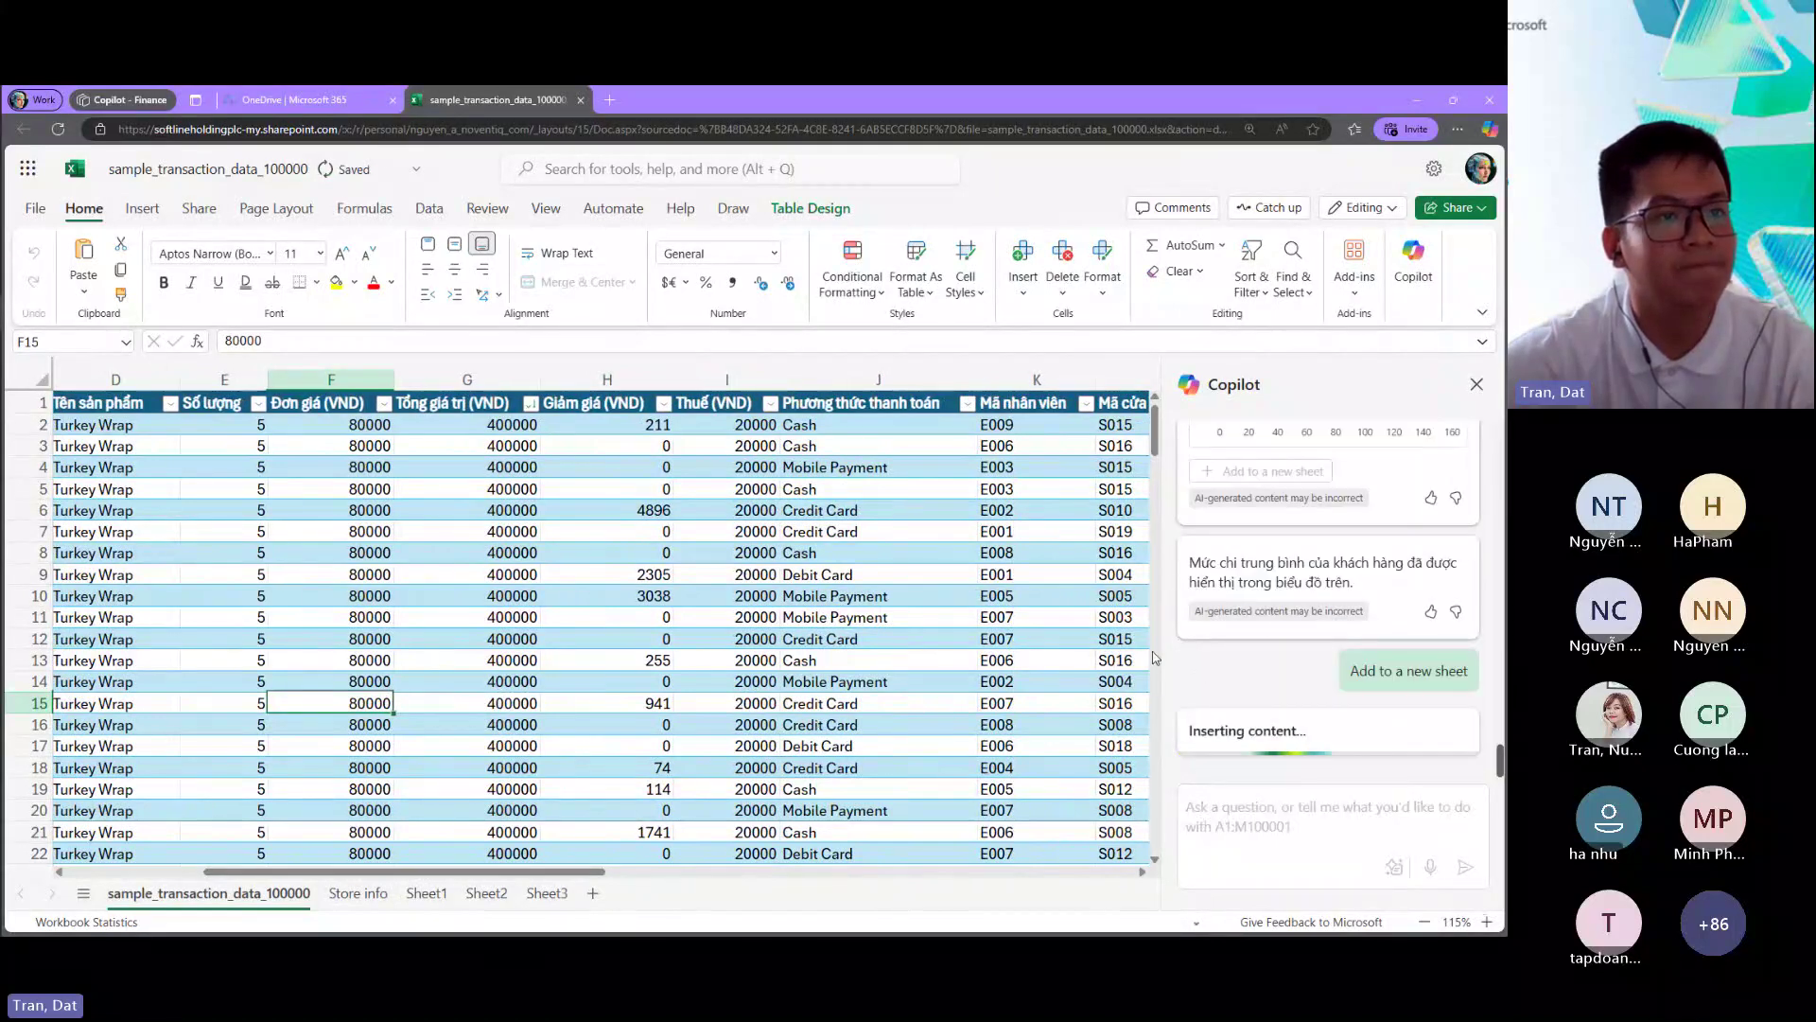
scroll(1236, 639, up, 3)
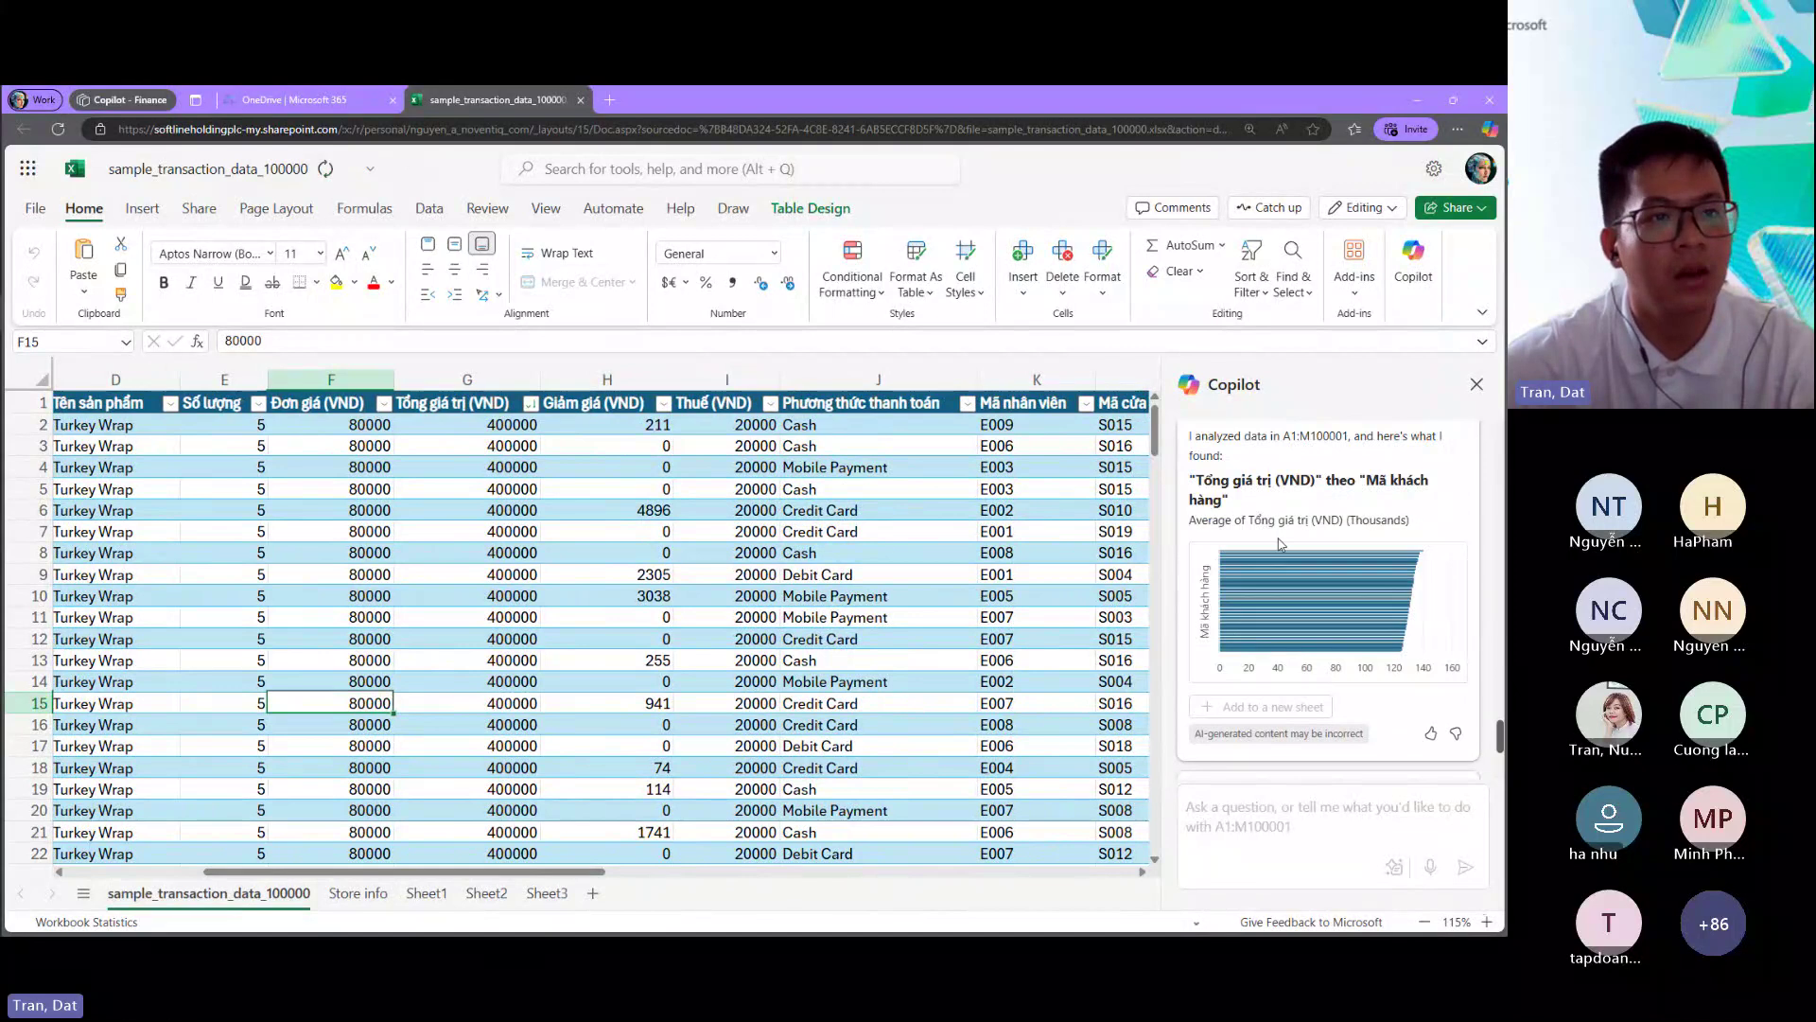
scroll(1281, 556, down, 2)
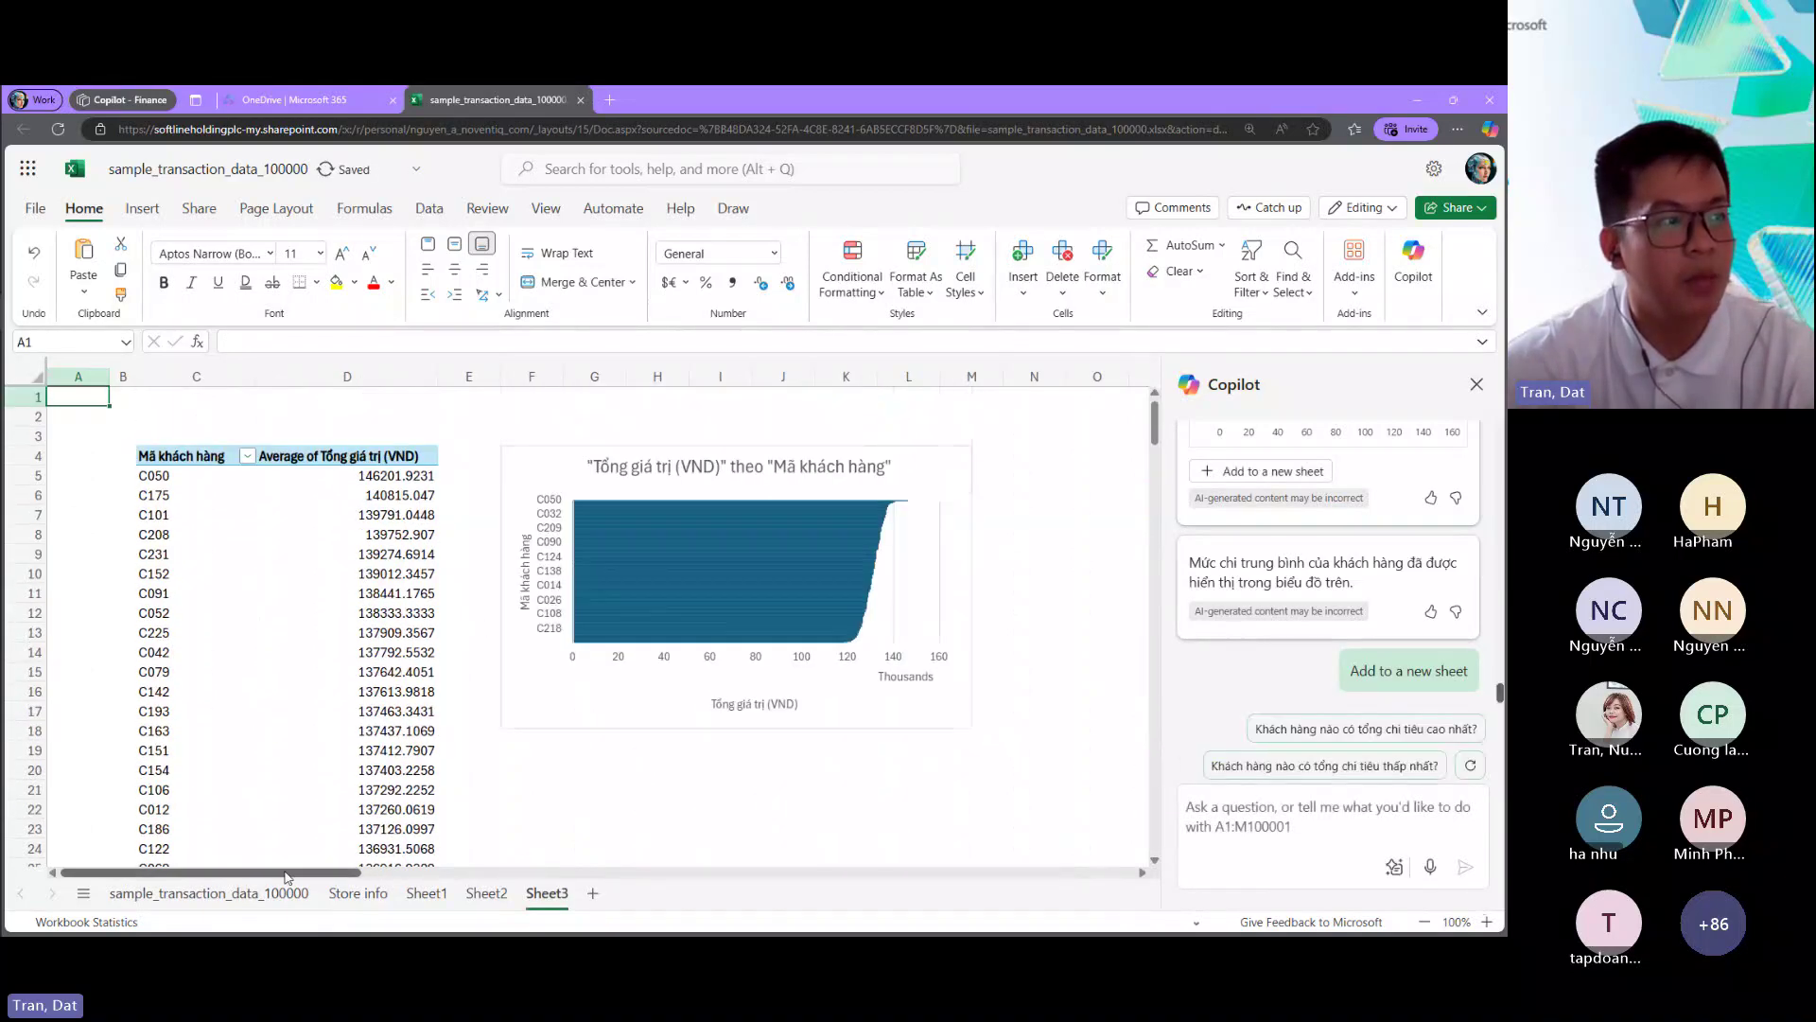
Step: Return to the sample_transaction_data_100000 sheet and ask Copilot "Đánh dấu những giao dịch có giá trị trên 200 nghìn"
click(235, 889)
drag(261, 876, 388, 875)
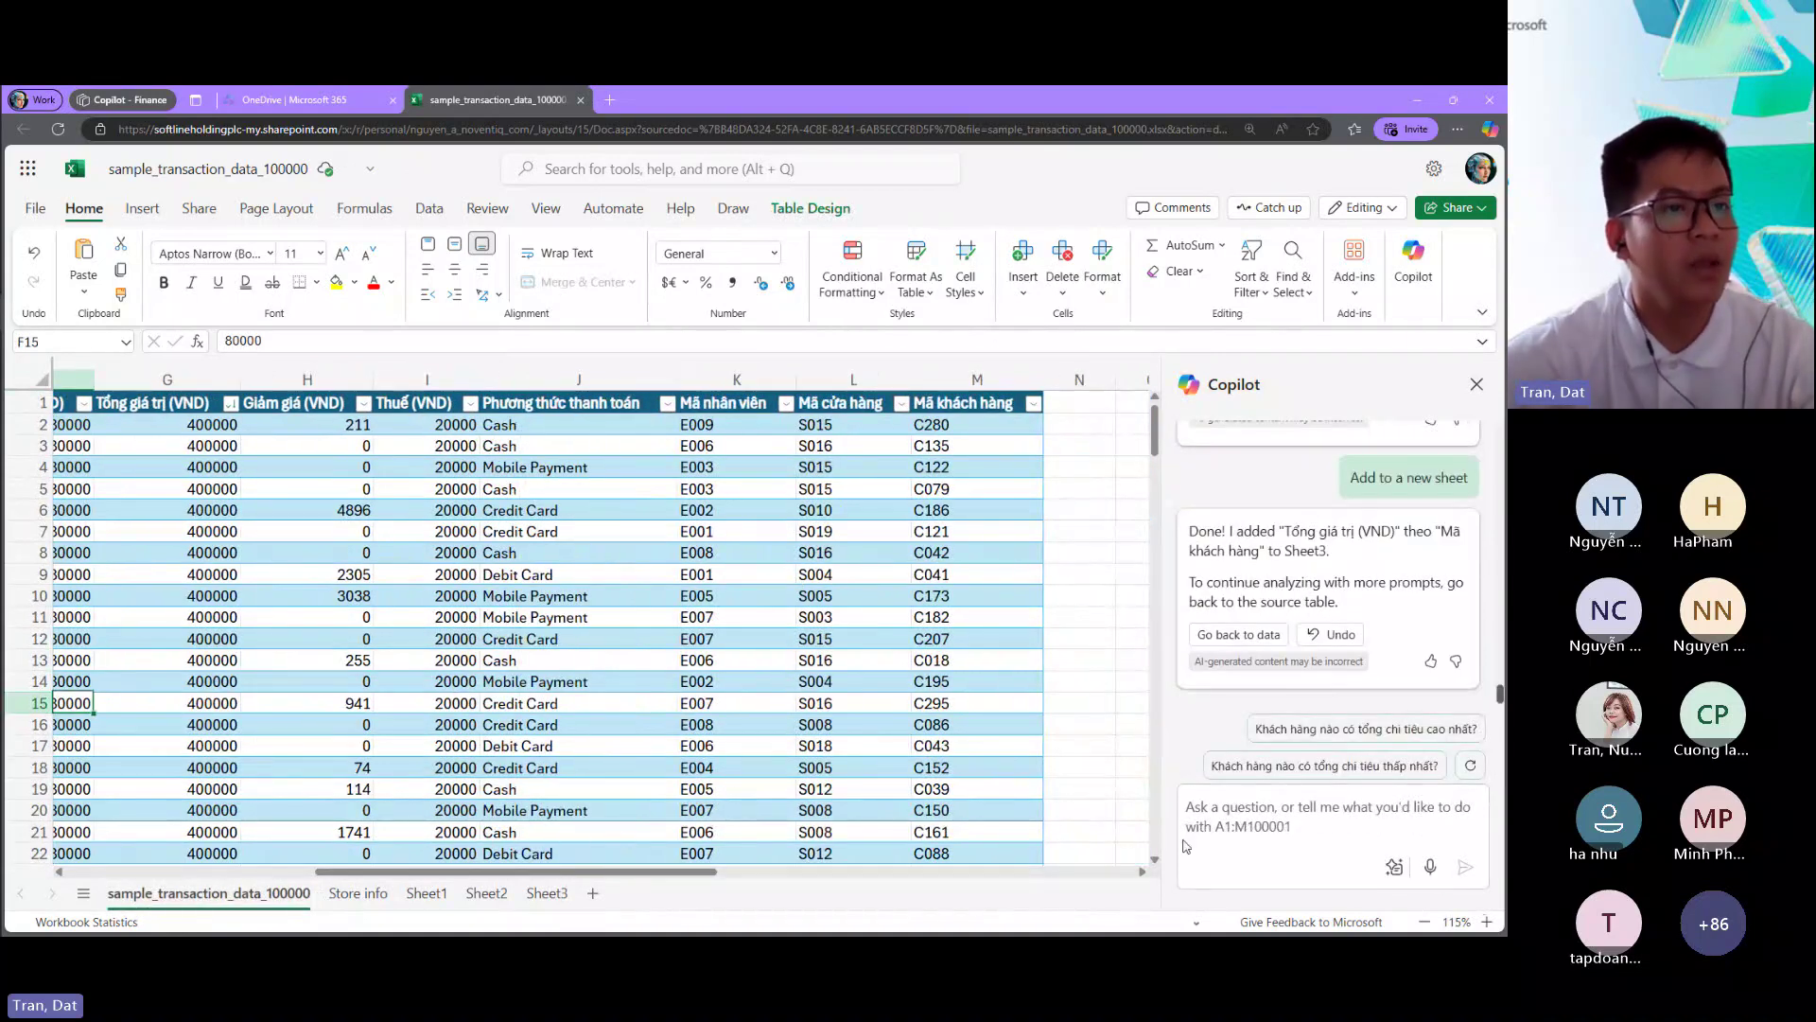
click(1186, 810)
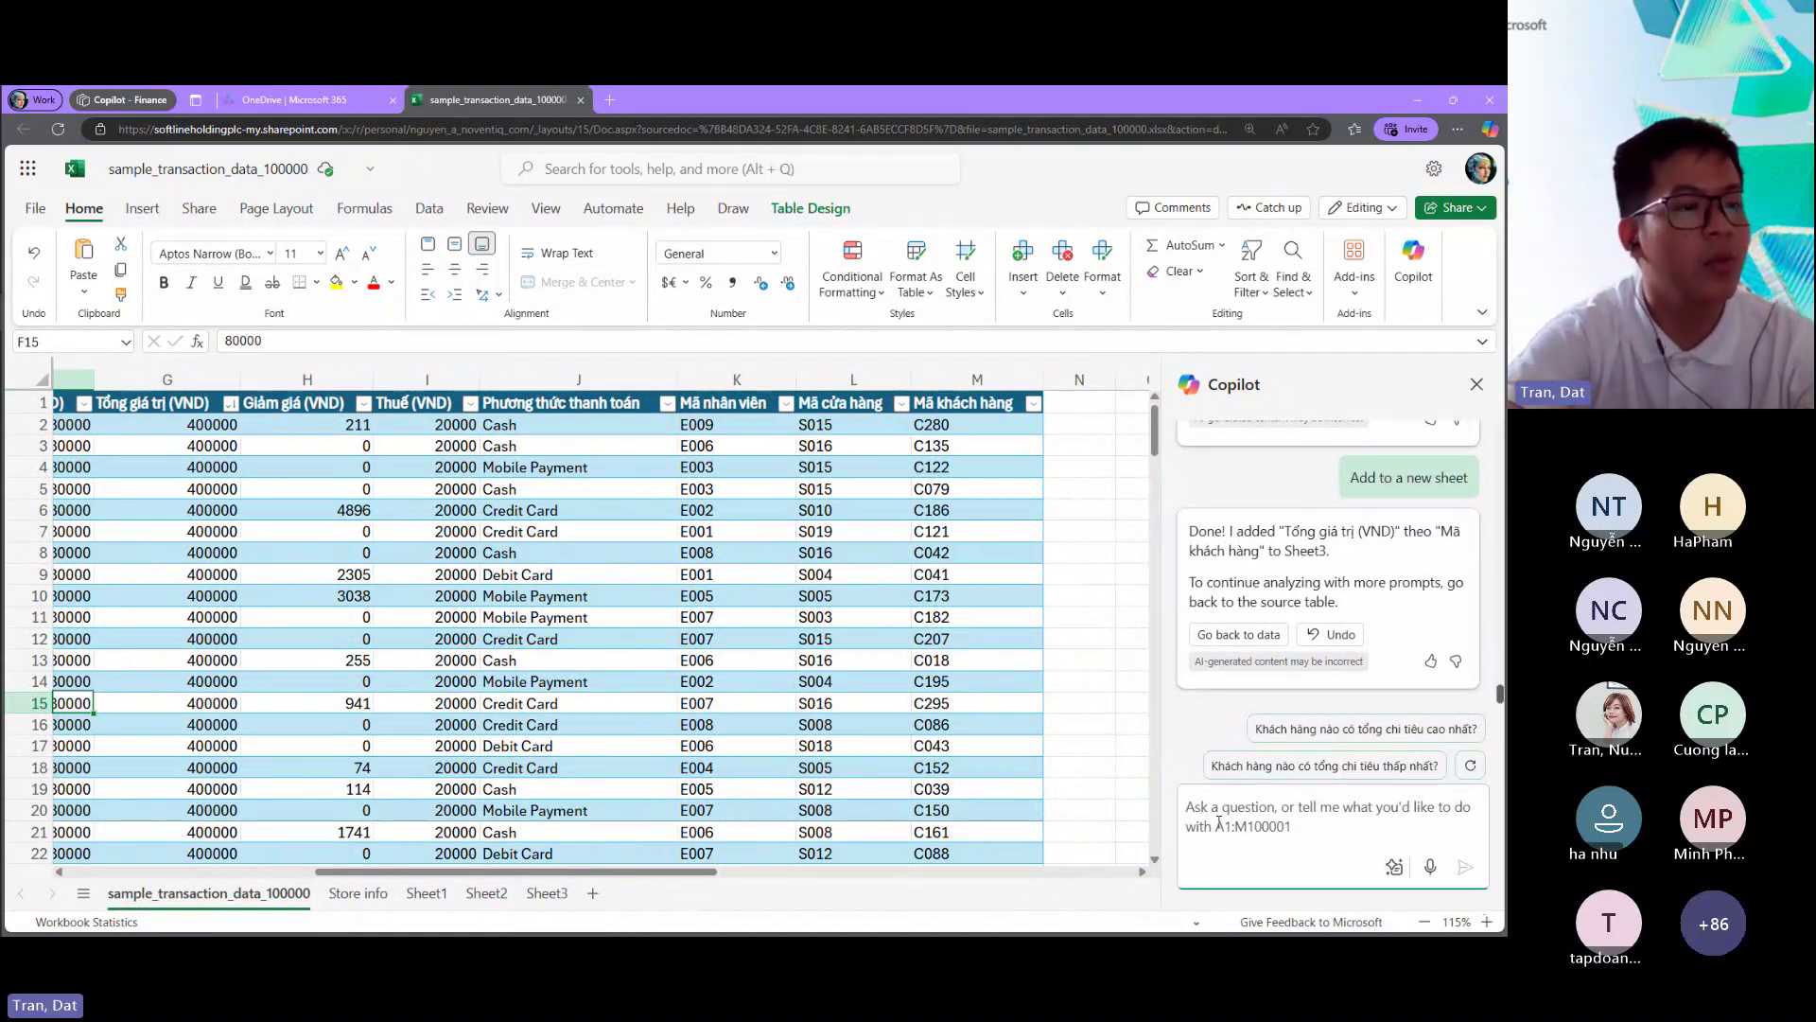
text(Hi)
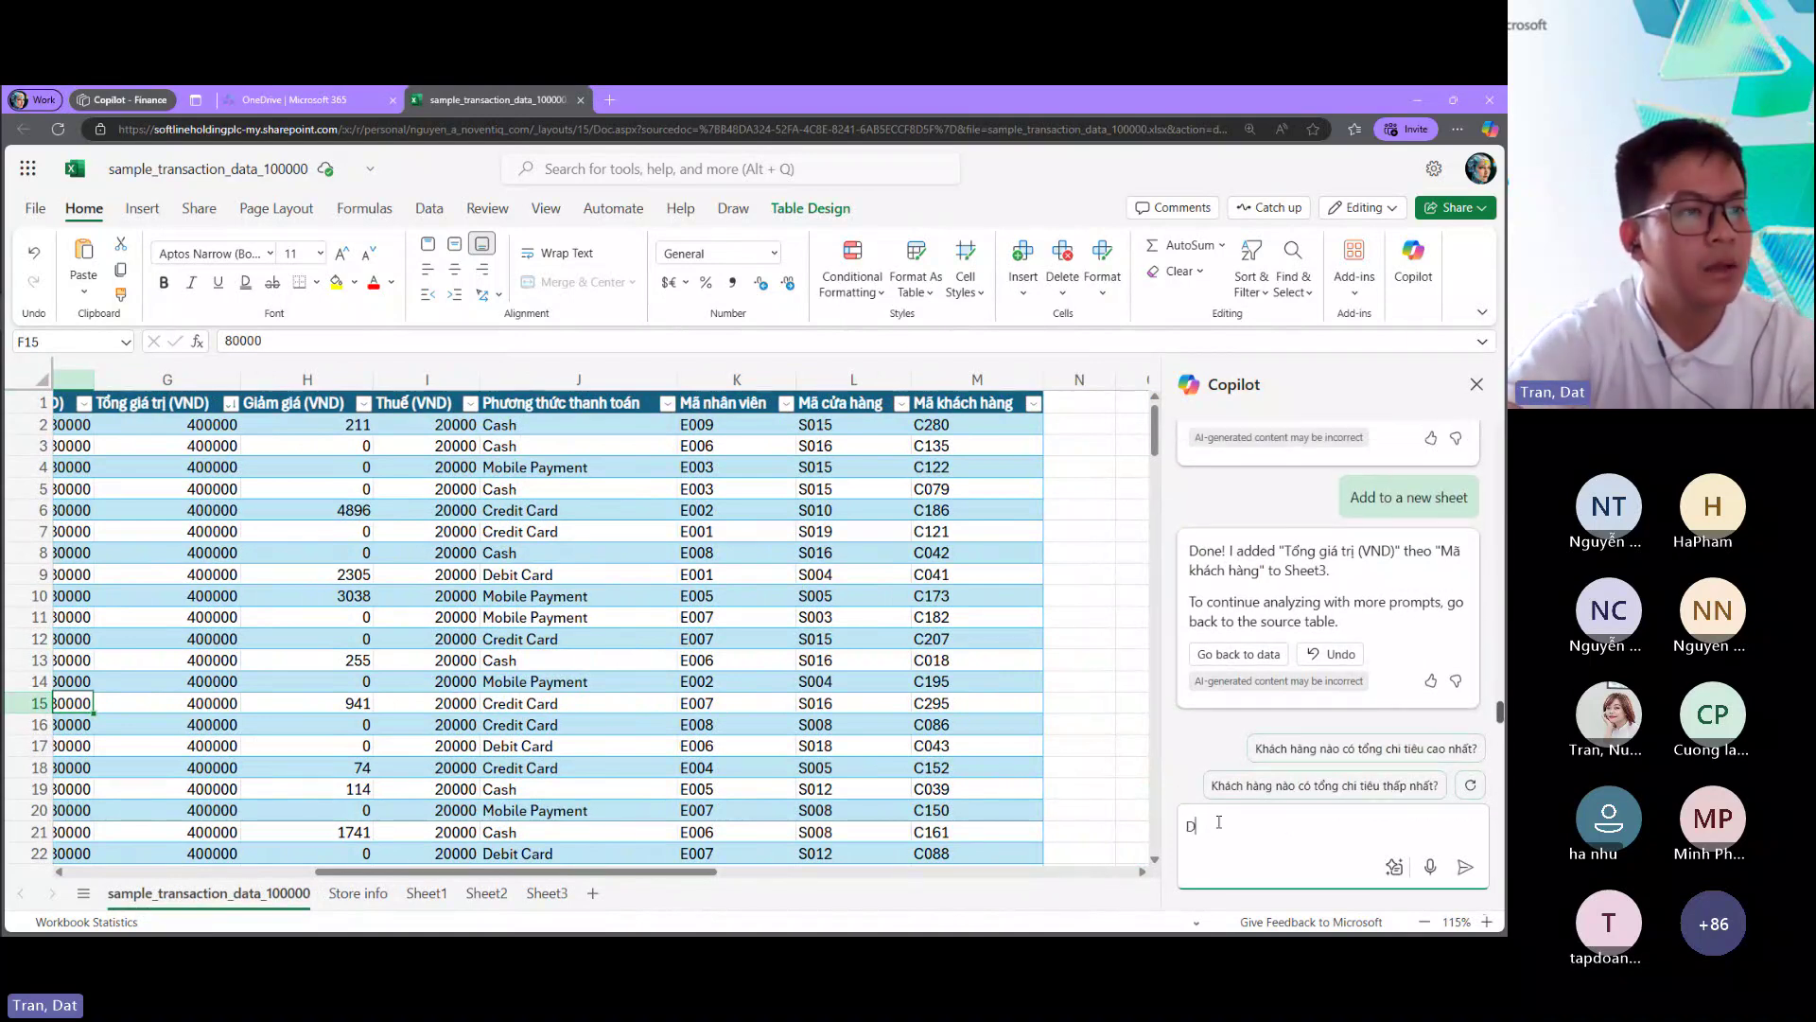
text(ánh dấu những)
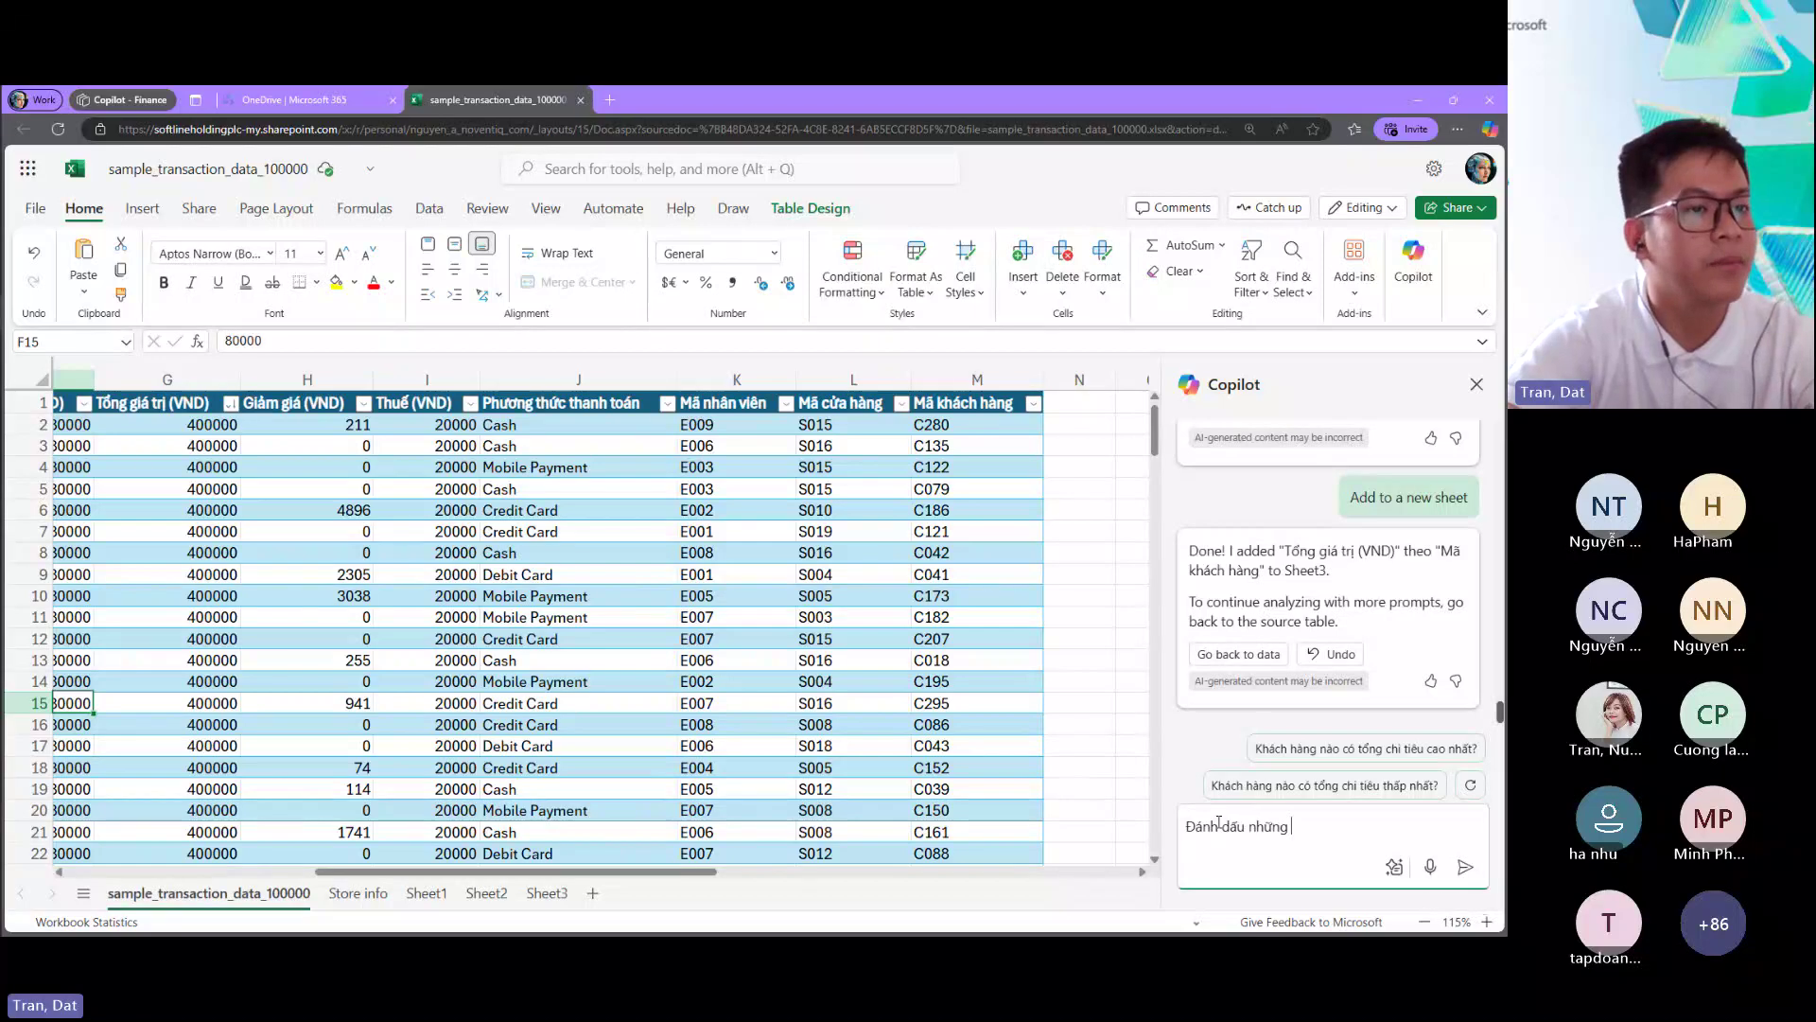
text( sản phẩm)
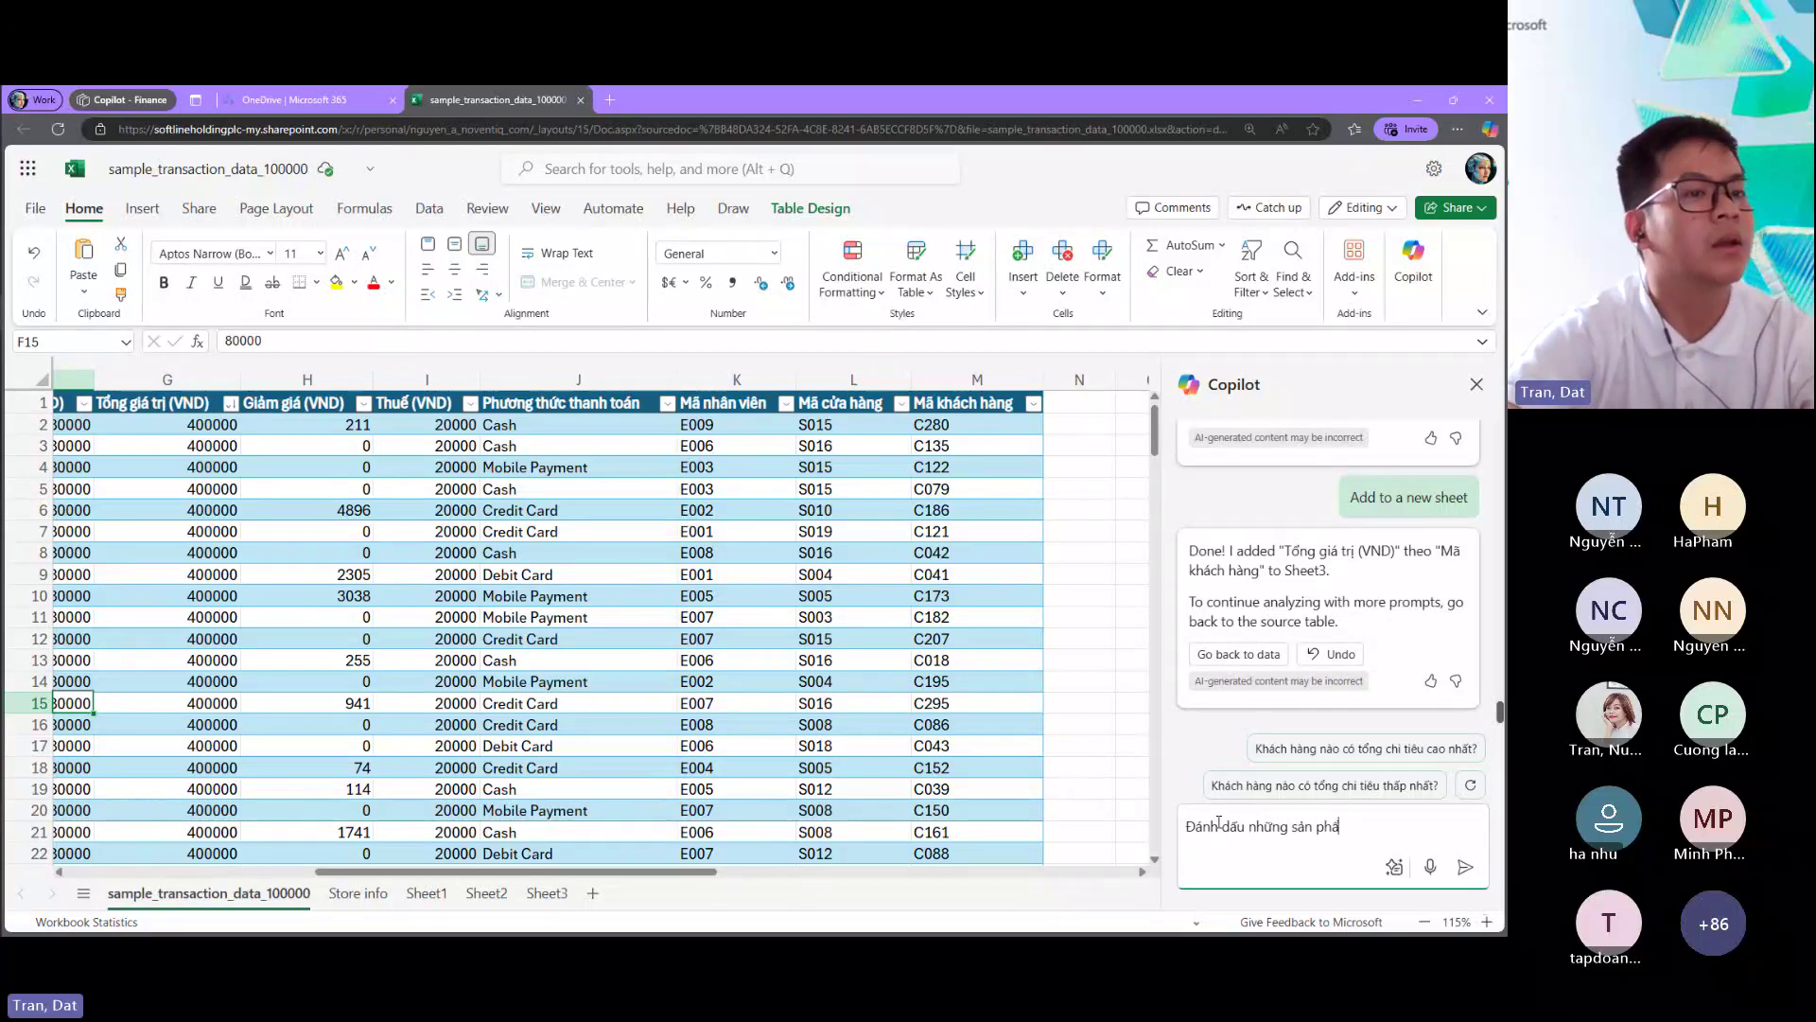
key(BackSpace)
key(BackSpace)
key(BackSpace)
key(BackSpace)
key(BackSpace)
key(BackSpace)
key(BackSpace)
key(BackSpace)
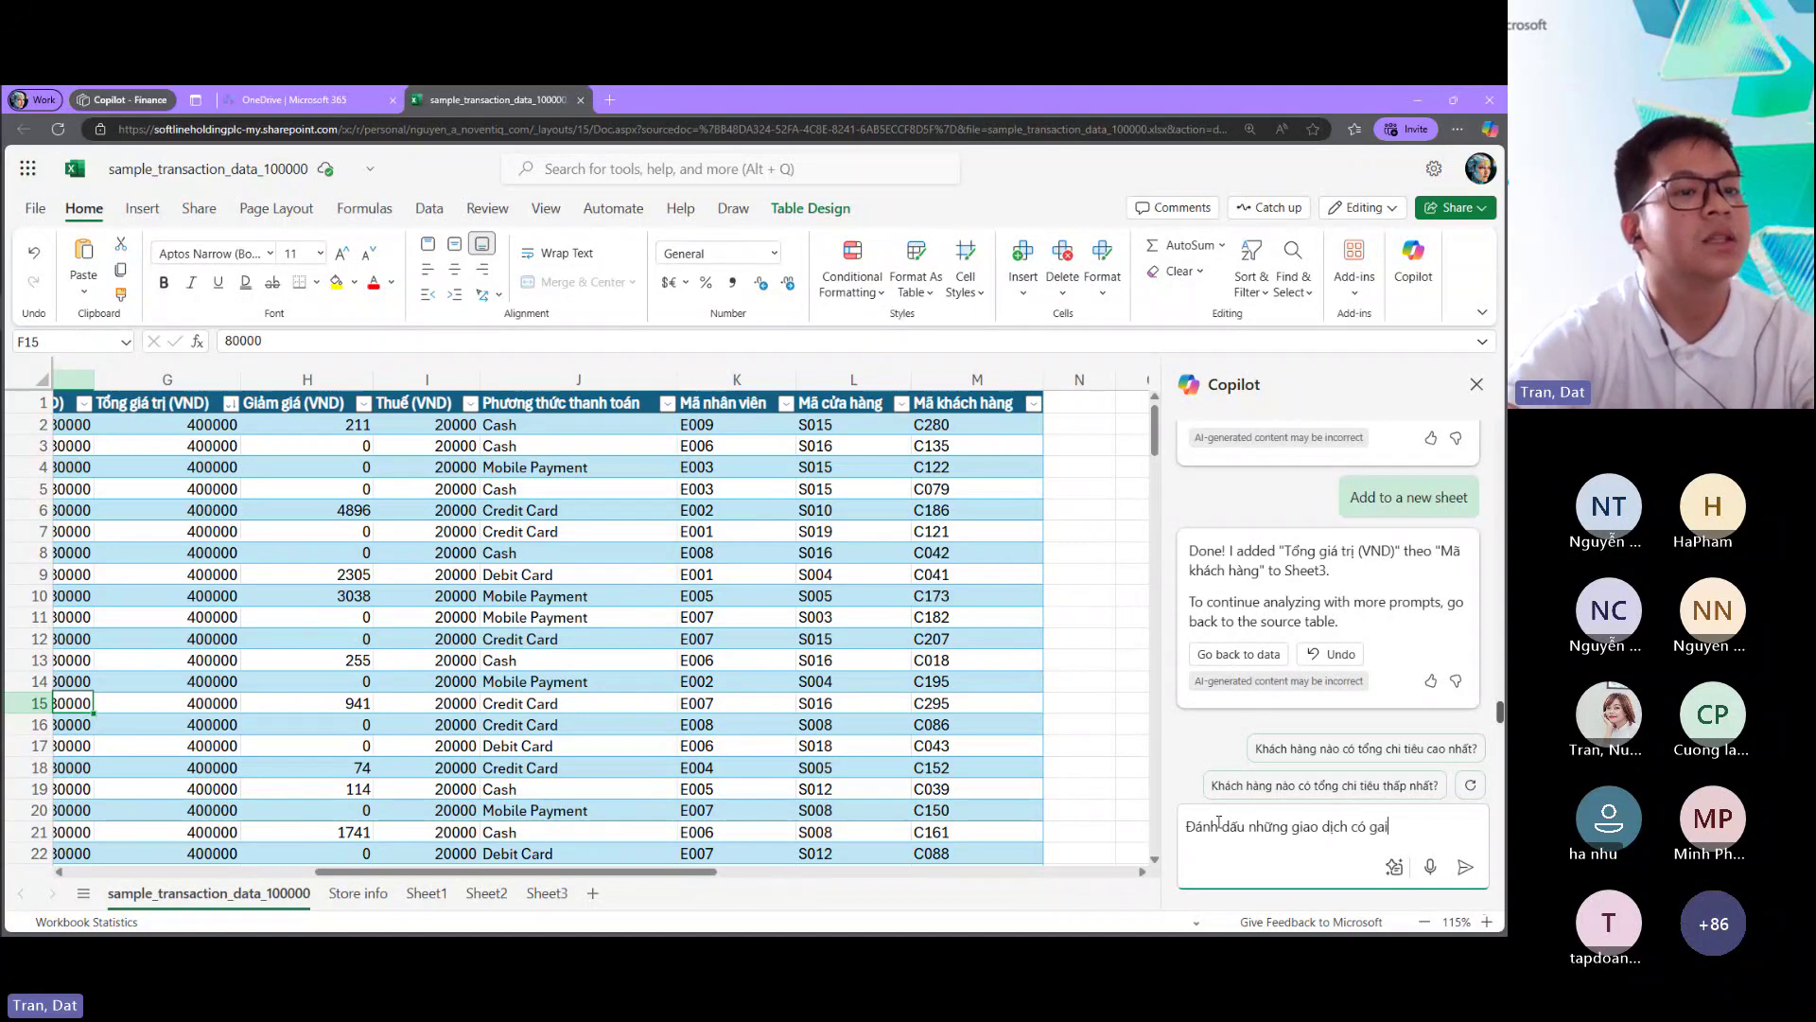
key(BackSpace)
text(á trị )
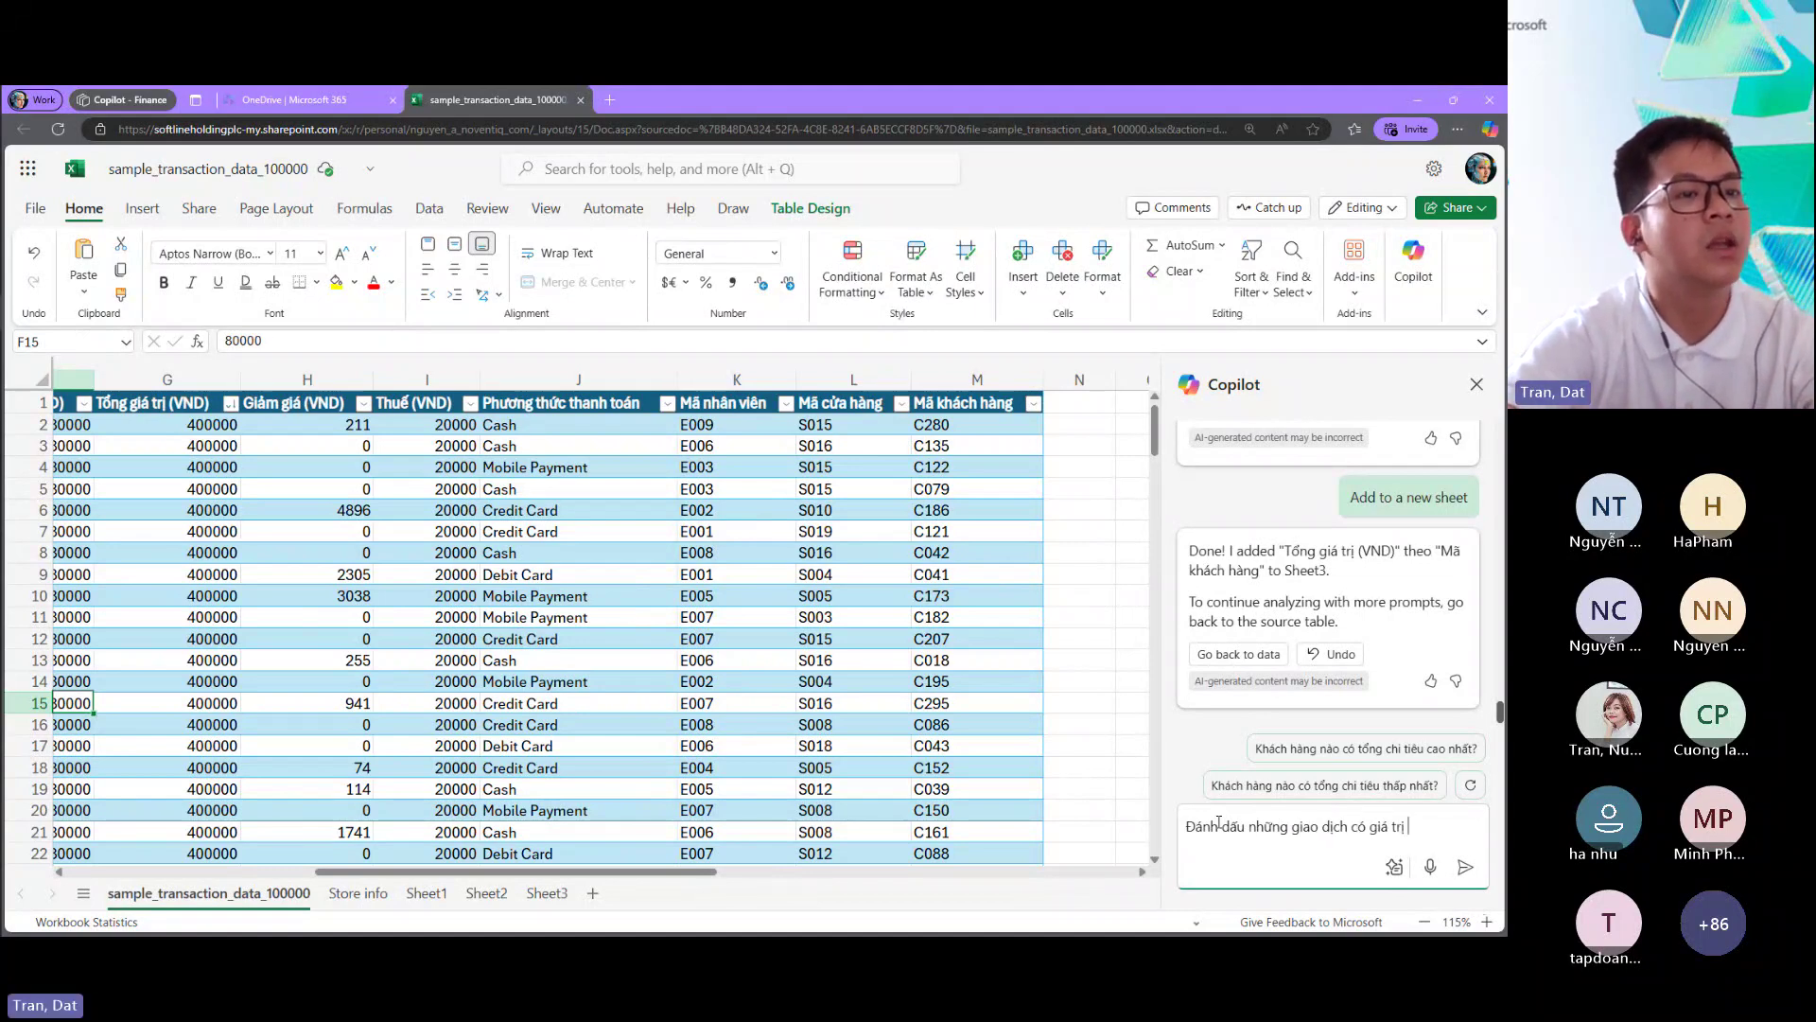
text(trên 200 nghì)
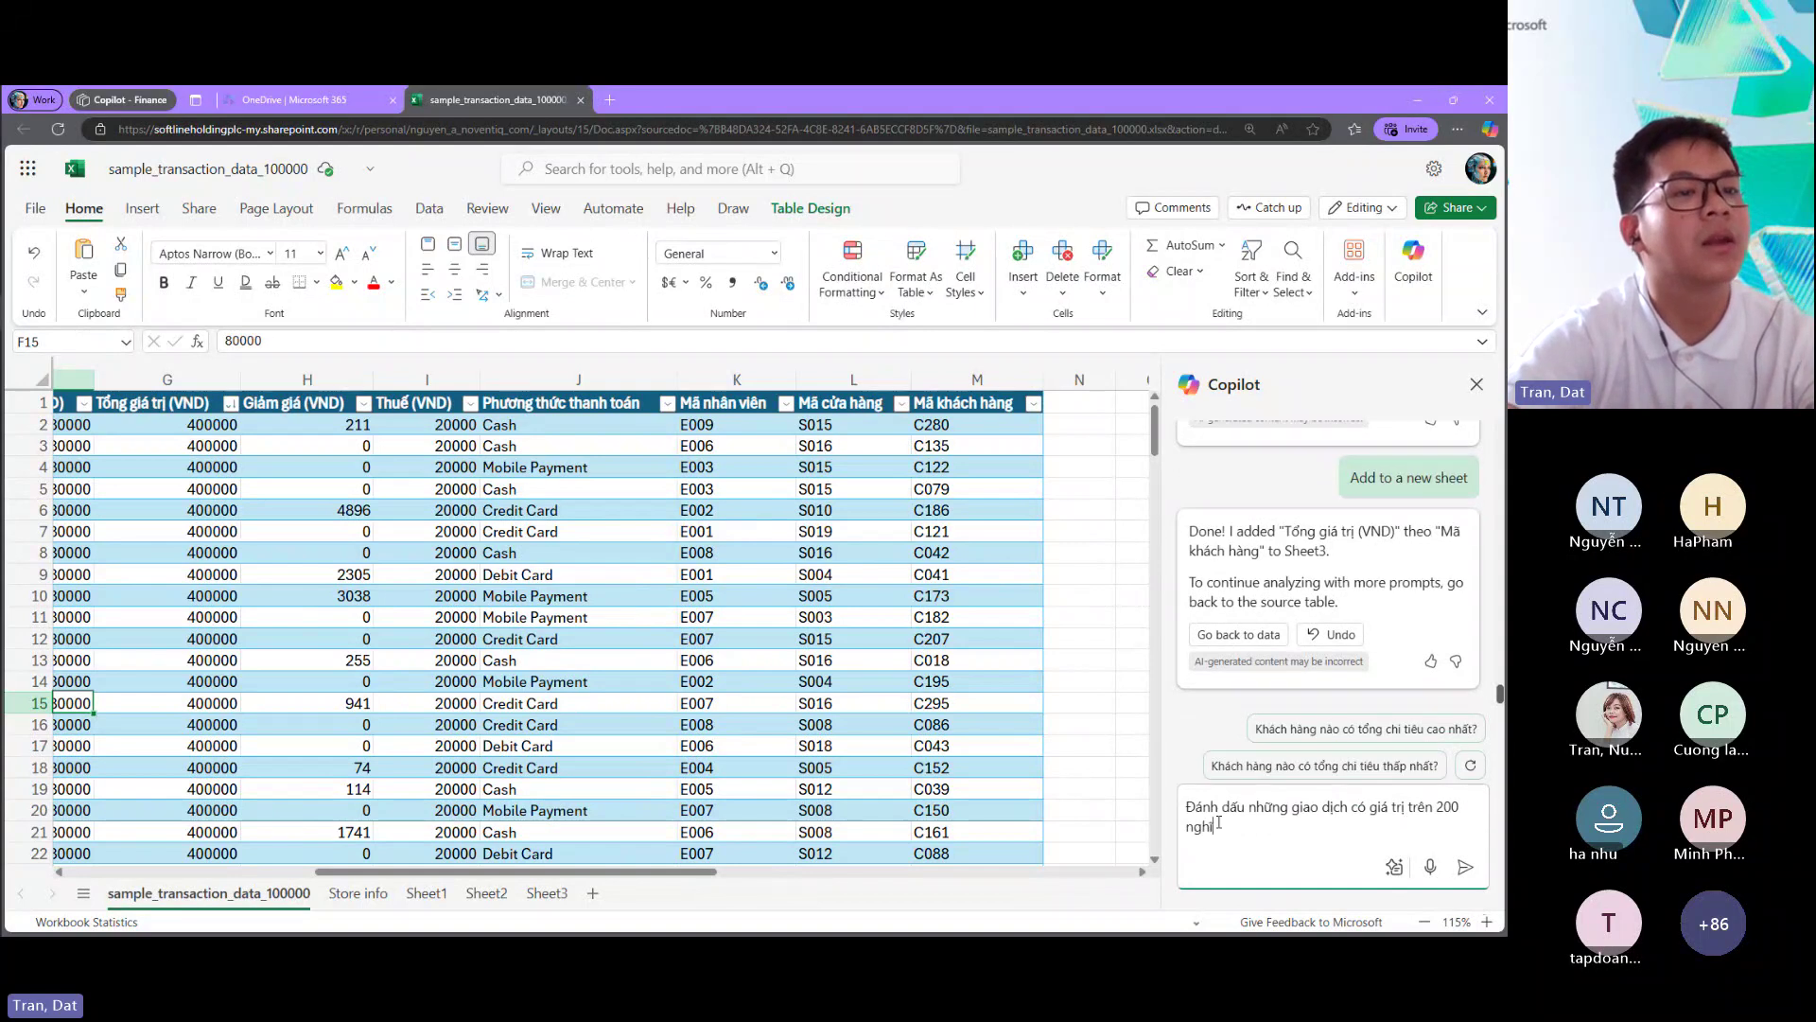
text(n)
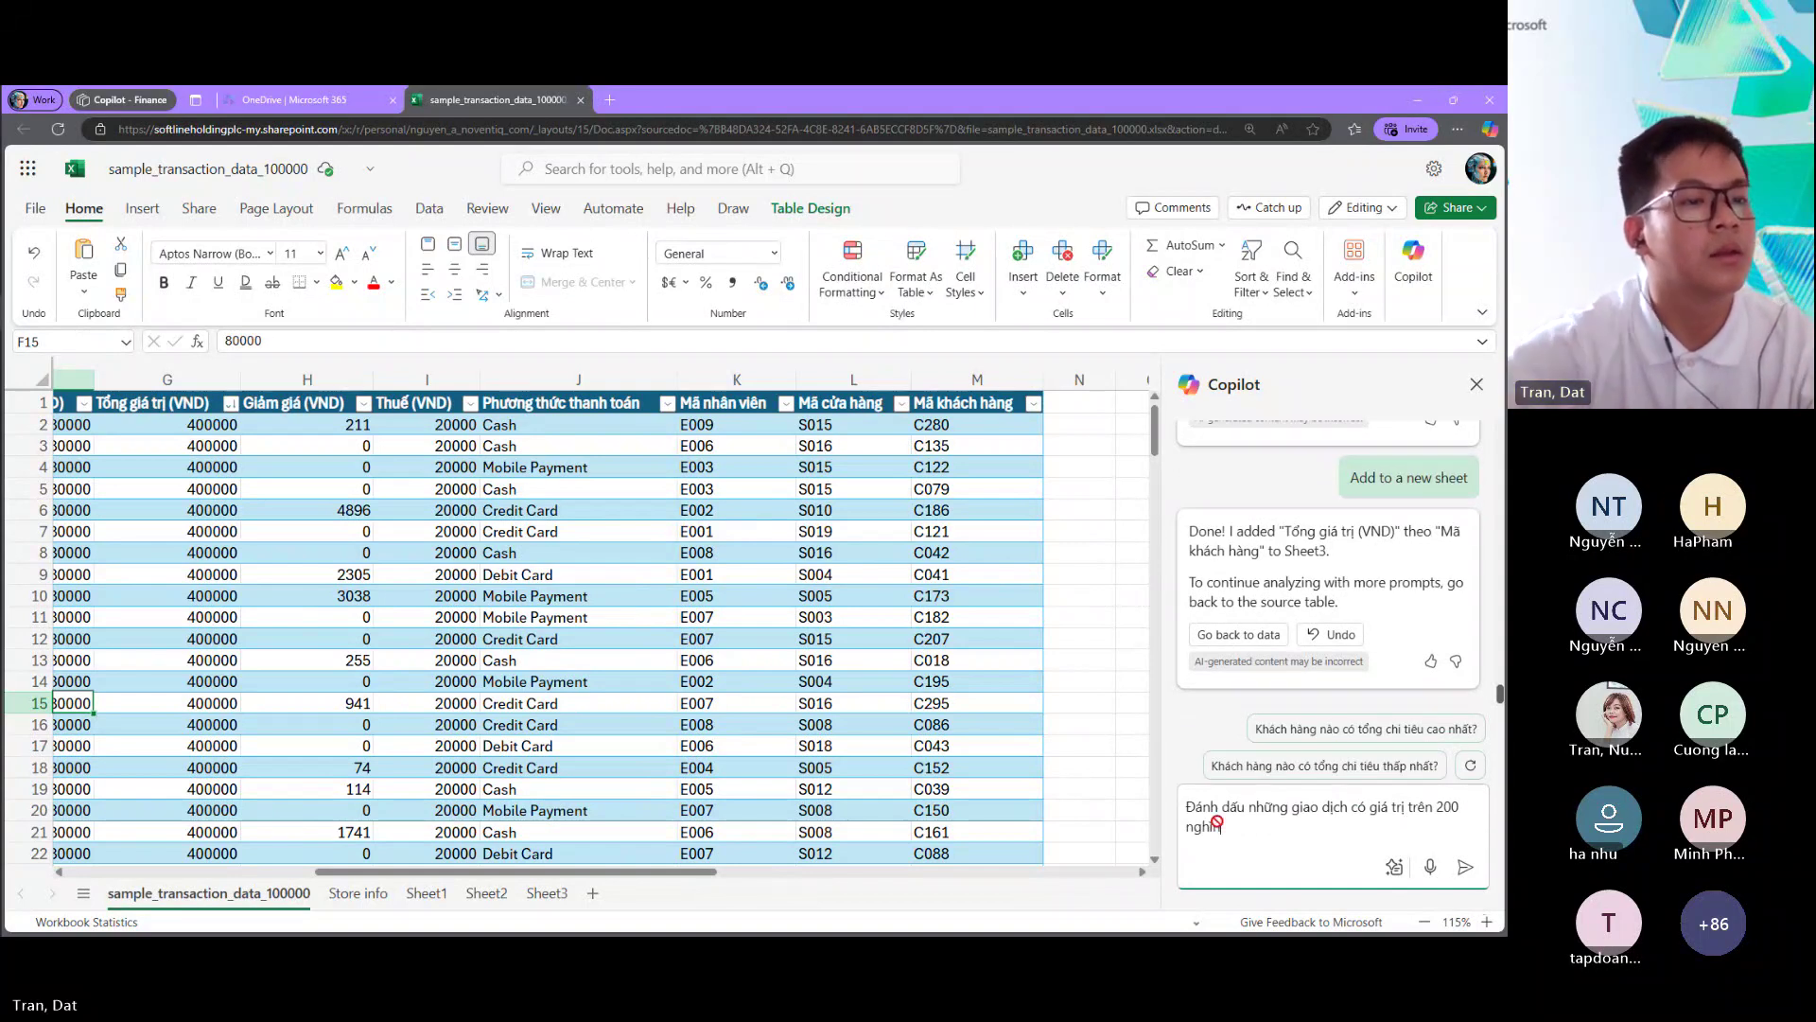
key(Return)
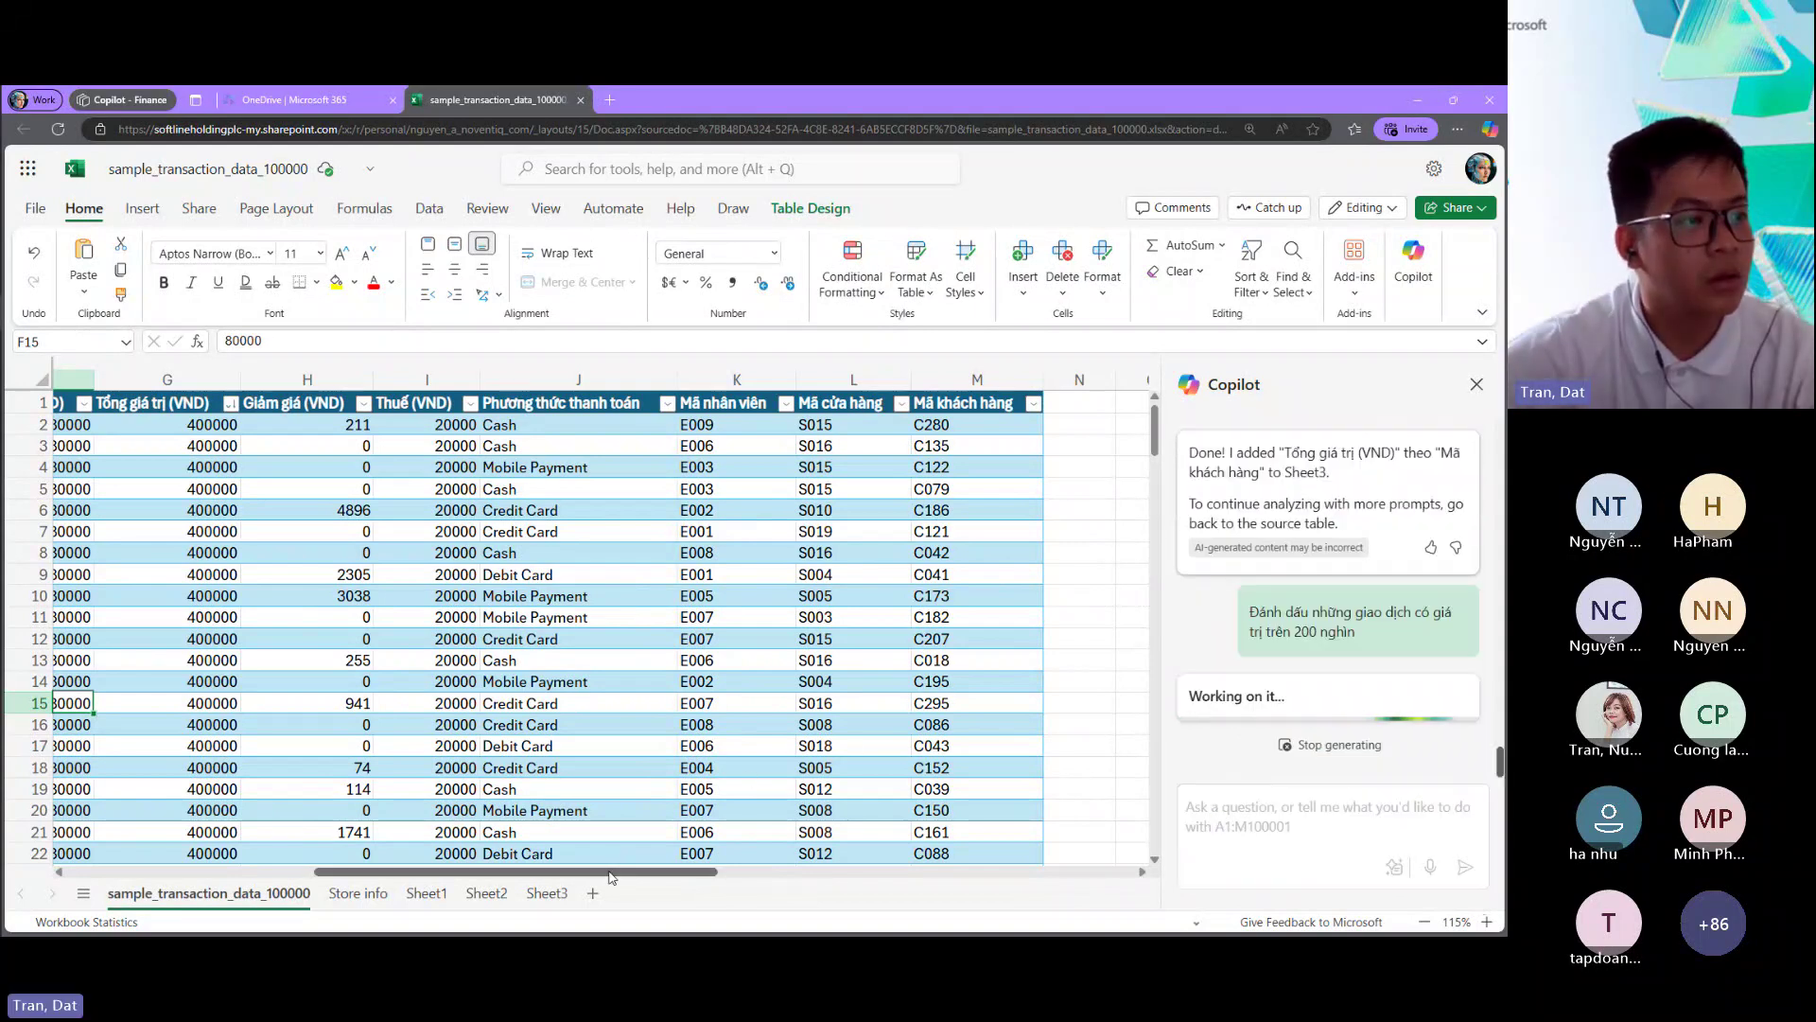
Step: Apply Copilot's conditional formatting rule giving Tổng giá trị (VND) cells greater than 200000 a yellow fill and black font
mouse_move(612, 871)
mouse_down()
mouse_move(651, 873)
mouse_move(624, 875)
mouse_up()
scroll(889, 443, left, 6)
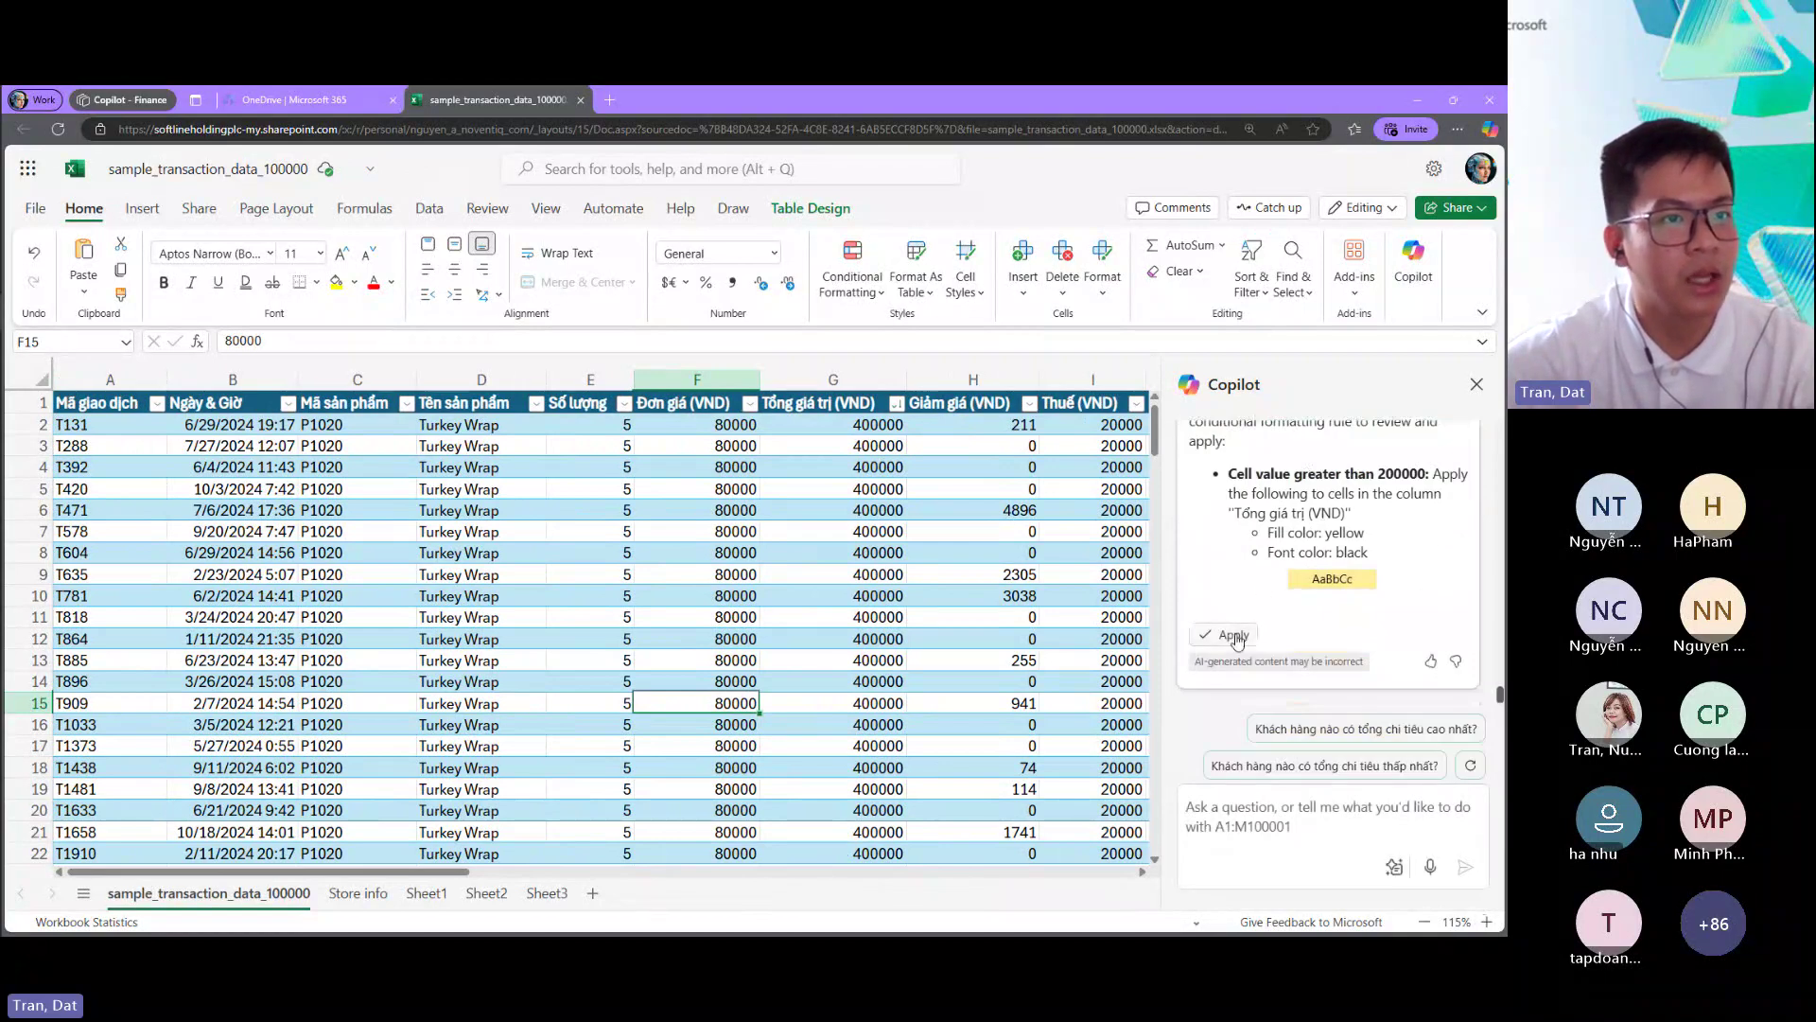
click(1233, 633)
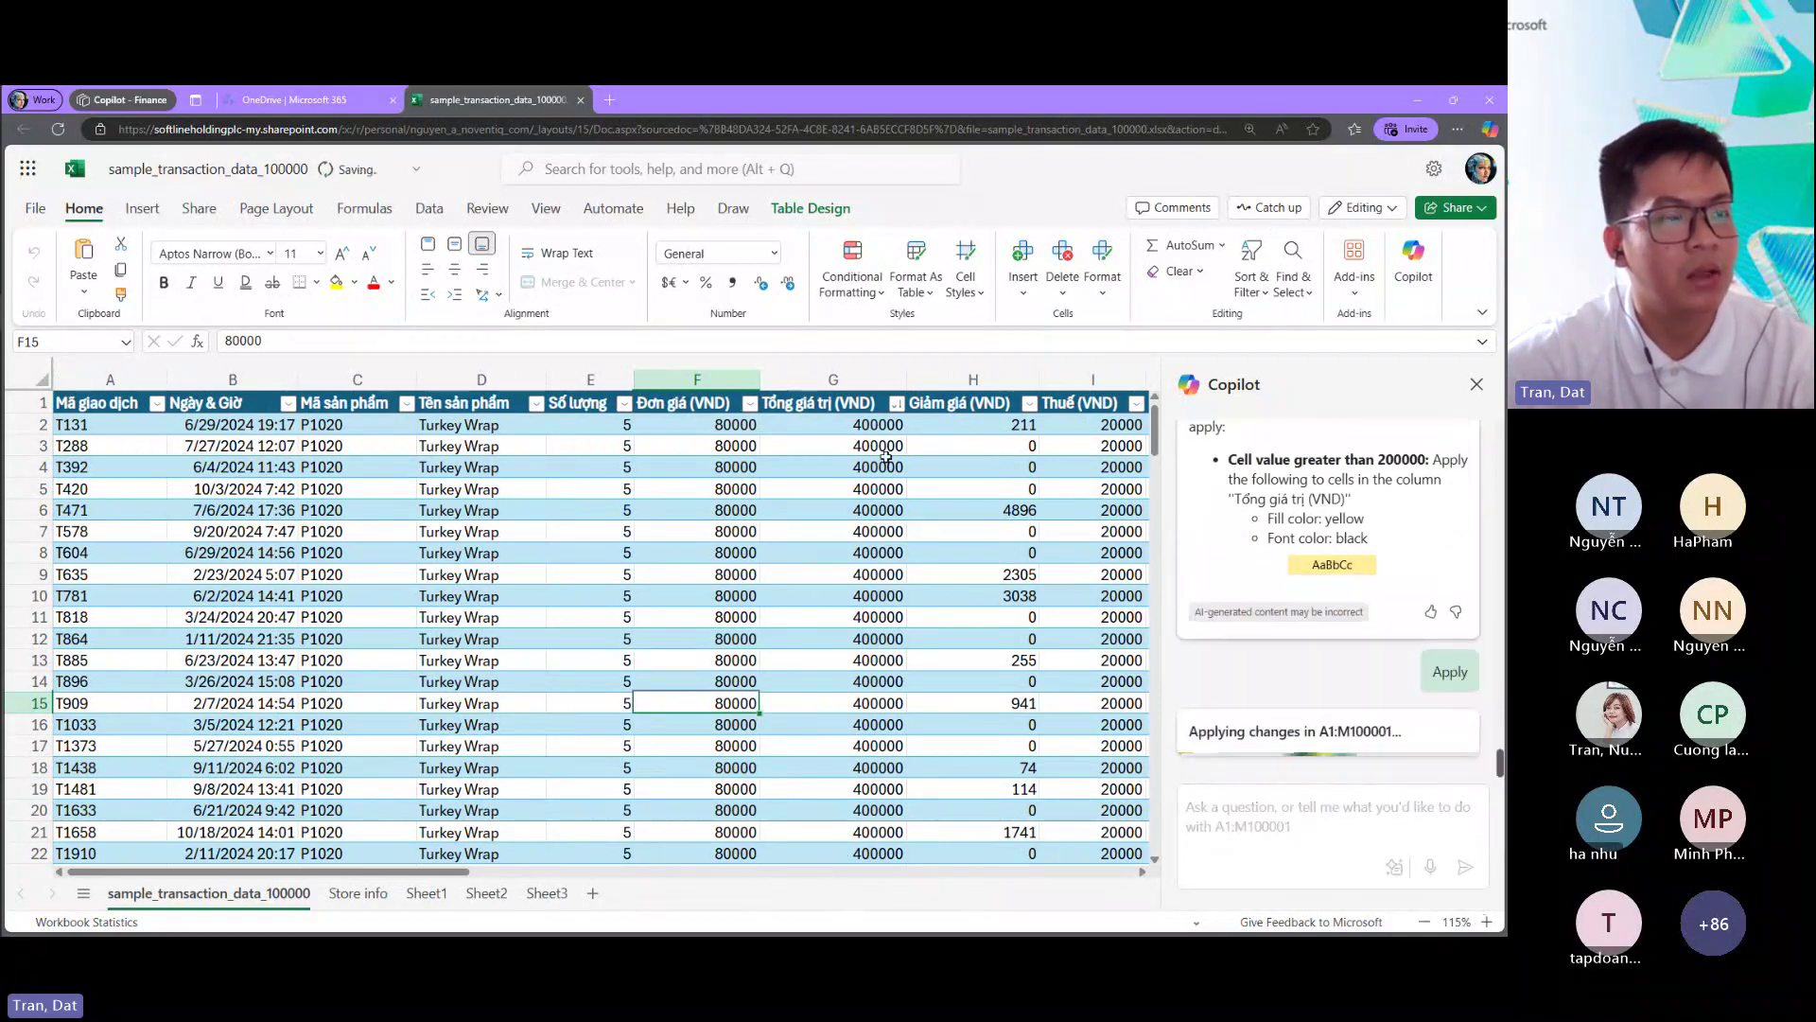
scroll(882, 490, down, 15)
scroll(883, 490, down, 20)
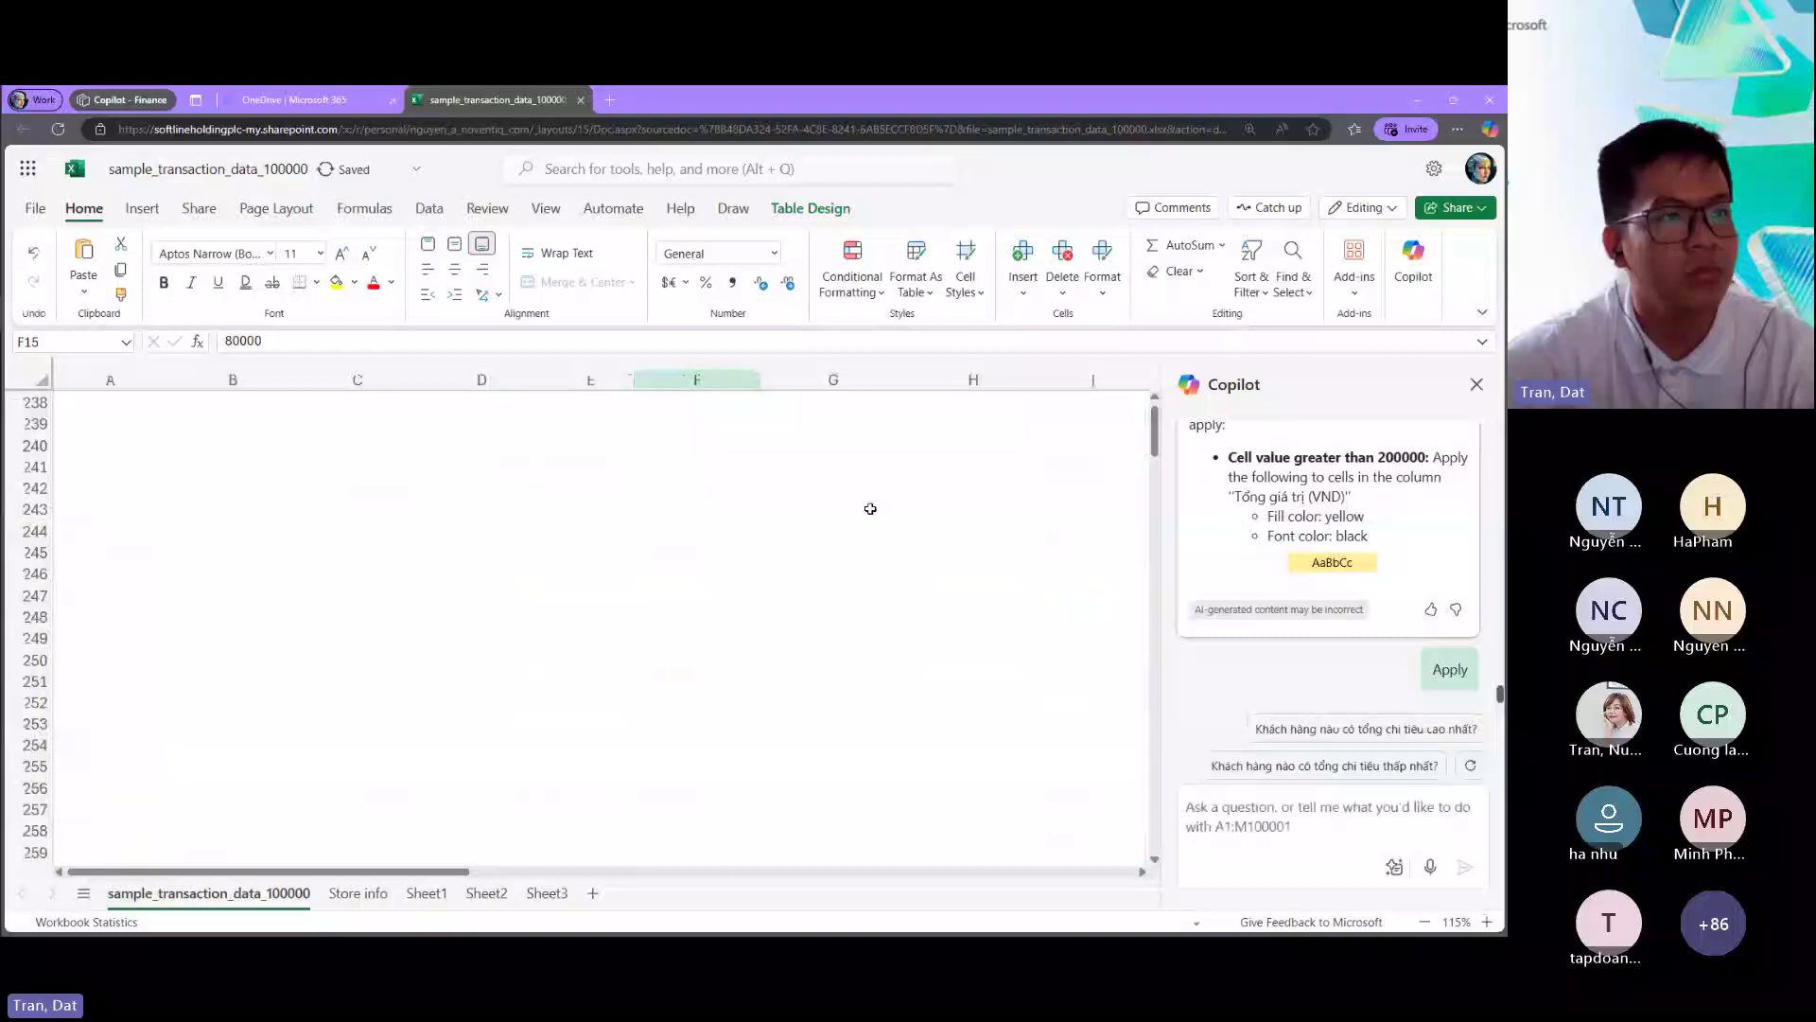
scroll(867, 615, up, 20)
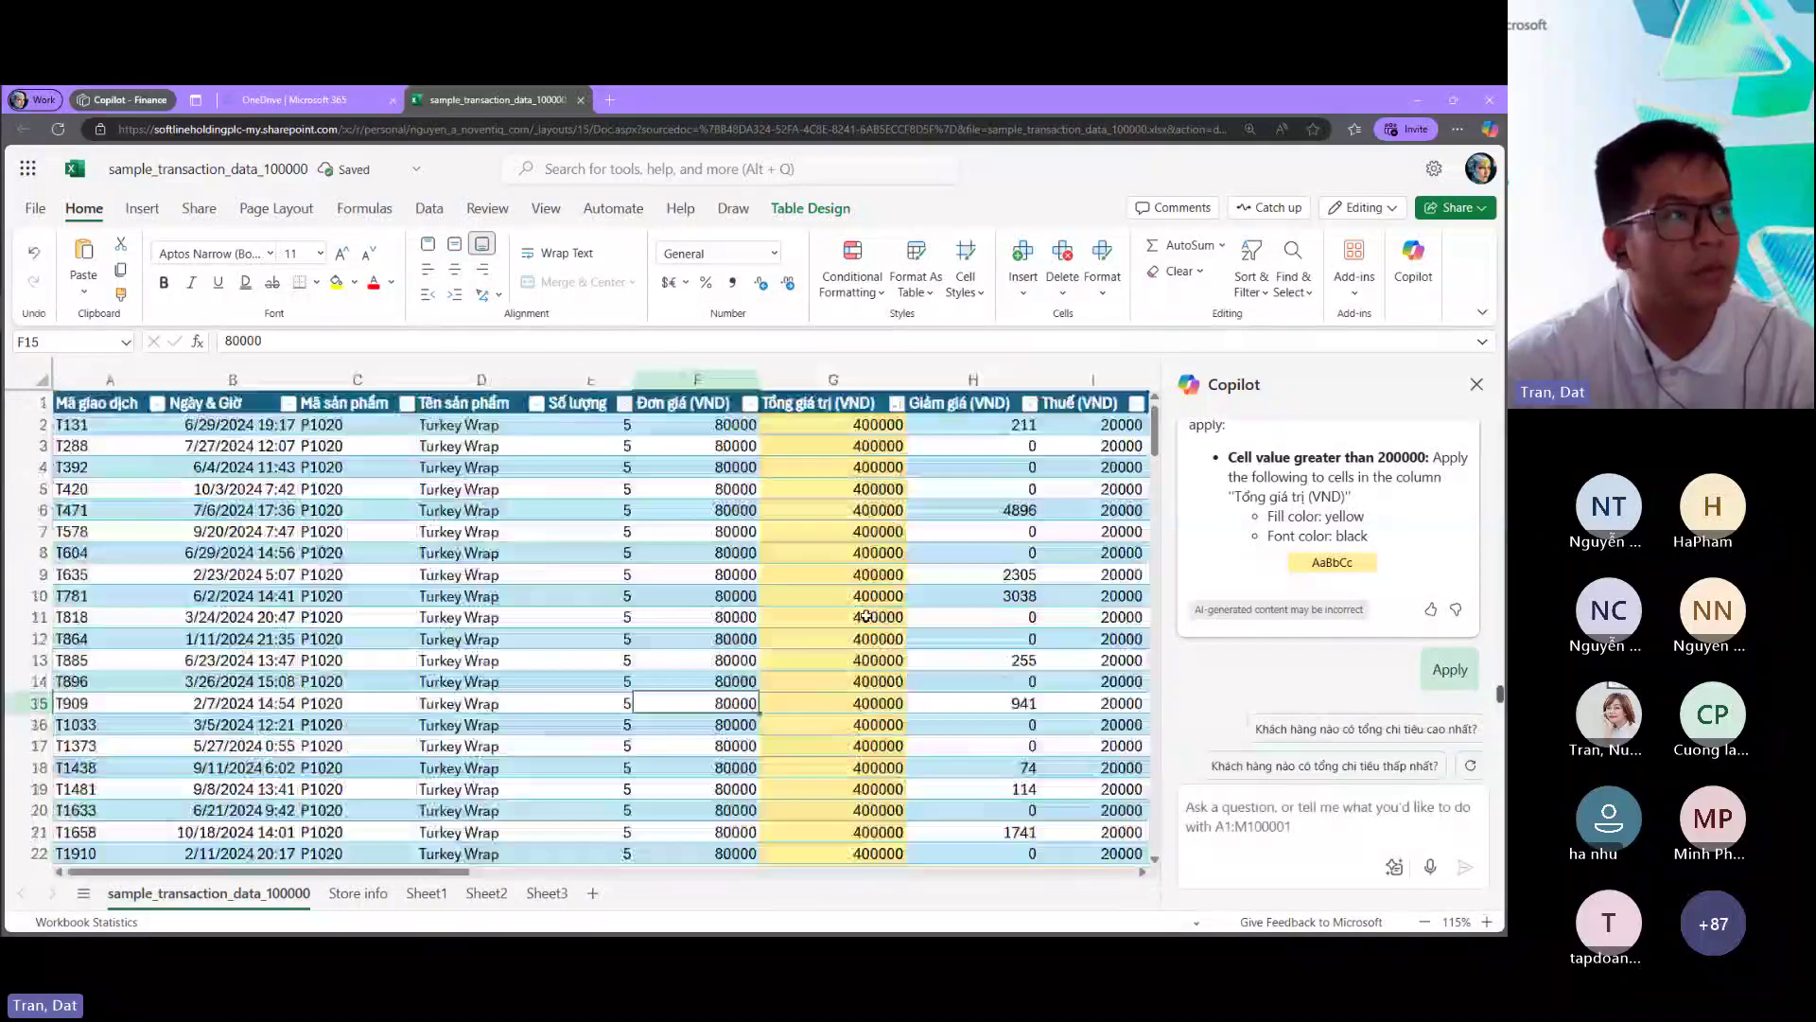
Step: Sort the table by Mã giao dịch from A to Z, keeping everyone's sorting in view, and check the highlighted Tổng giá trị (VND) cells
click(287, 403)
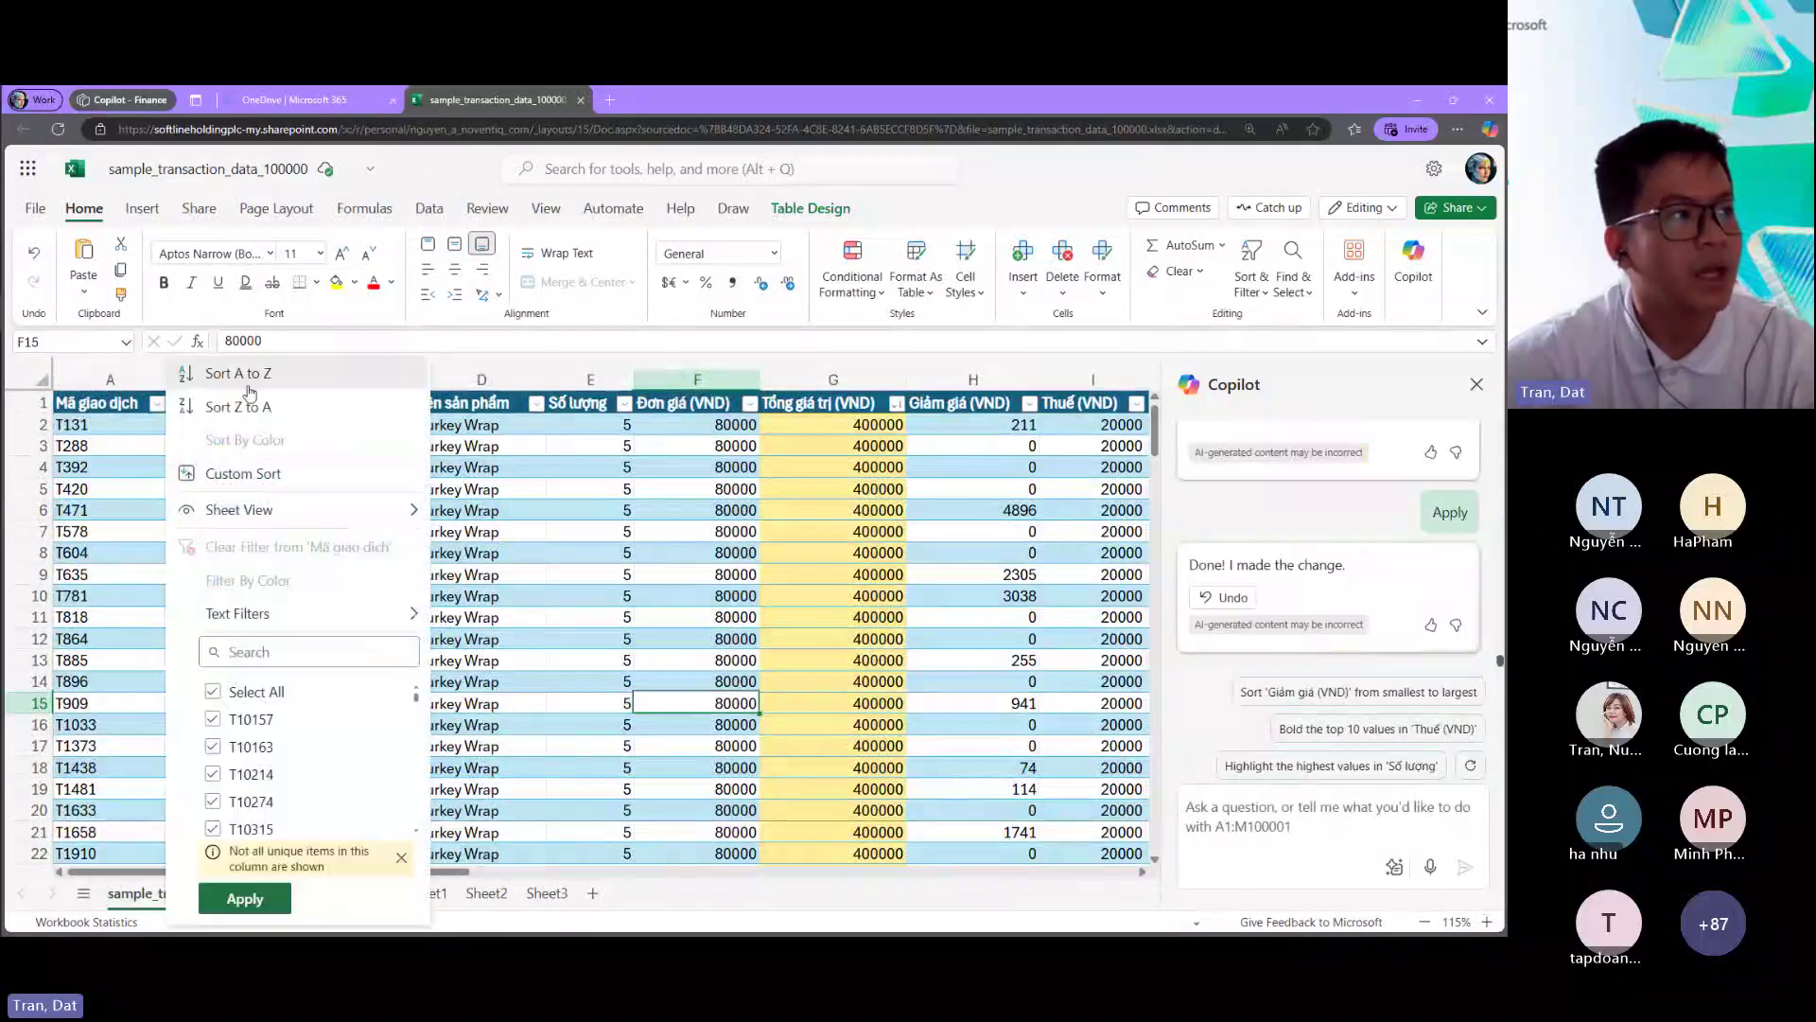
click(241, 400)
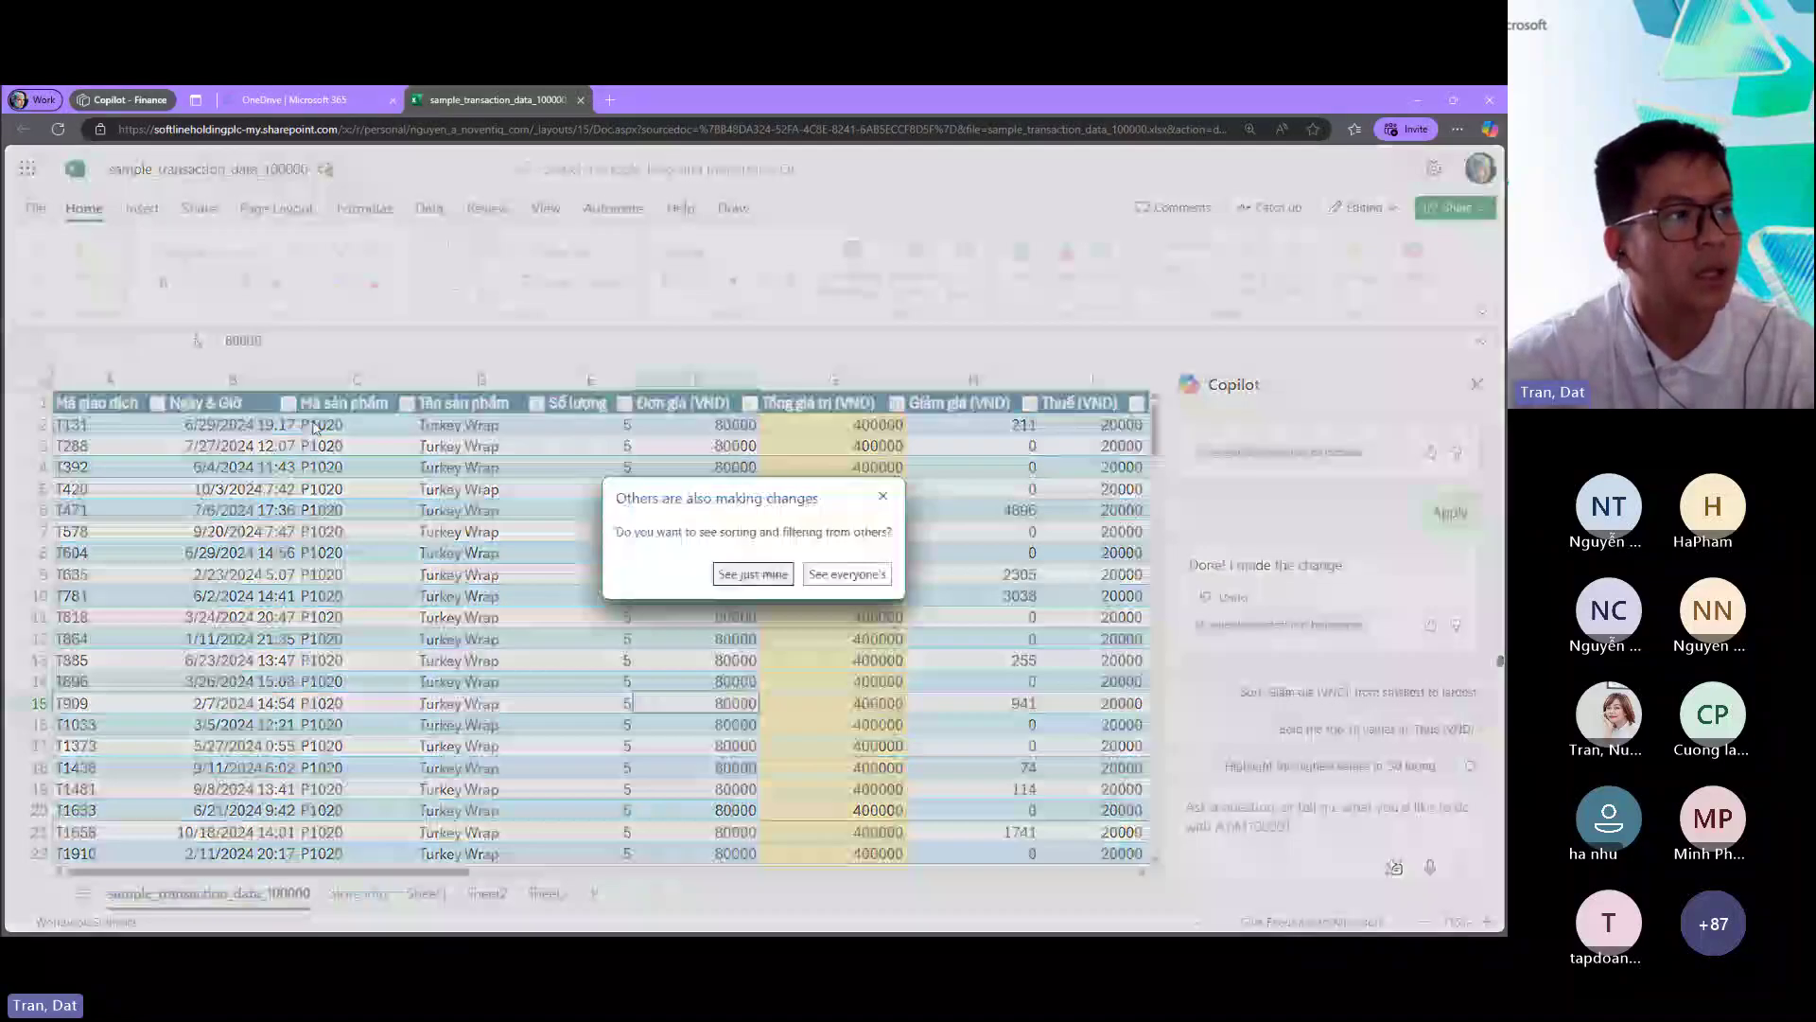
click(842, 575)
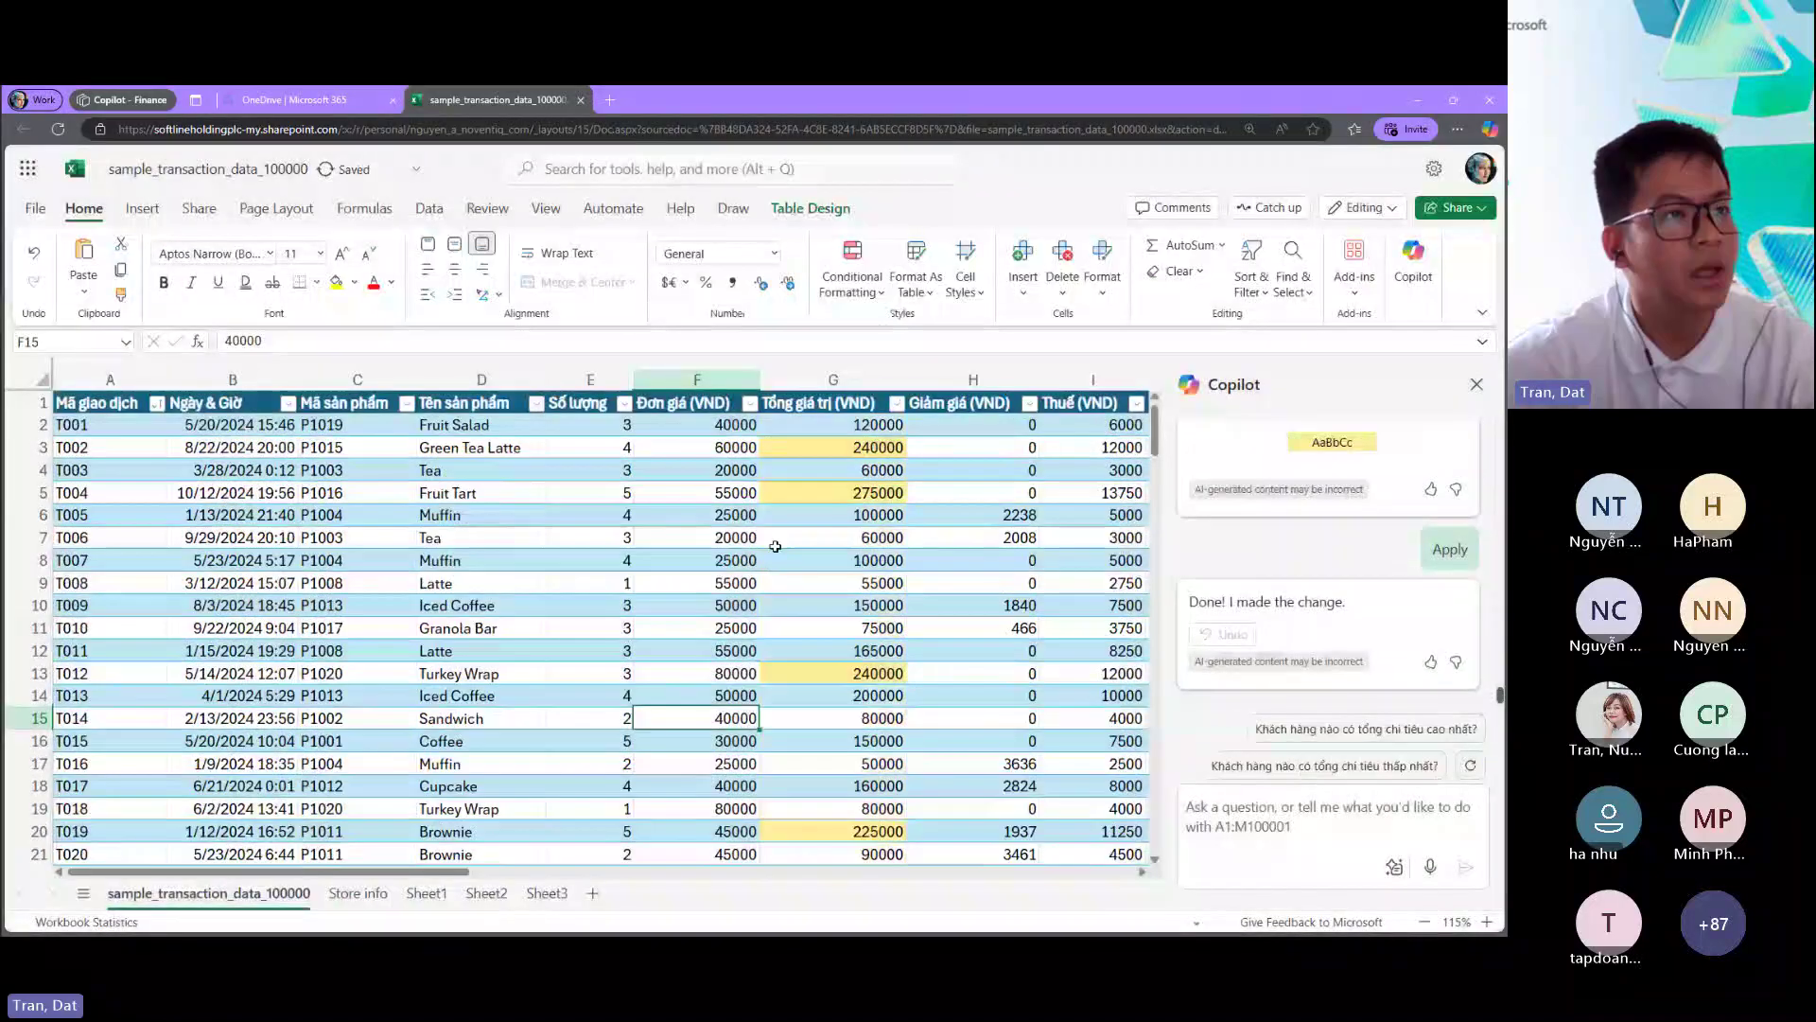
click(888, 493)
click(885, 674)
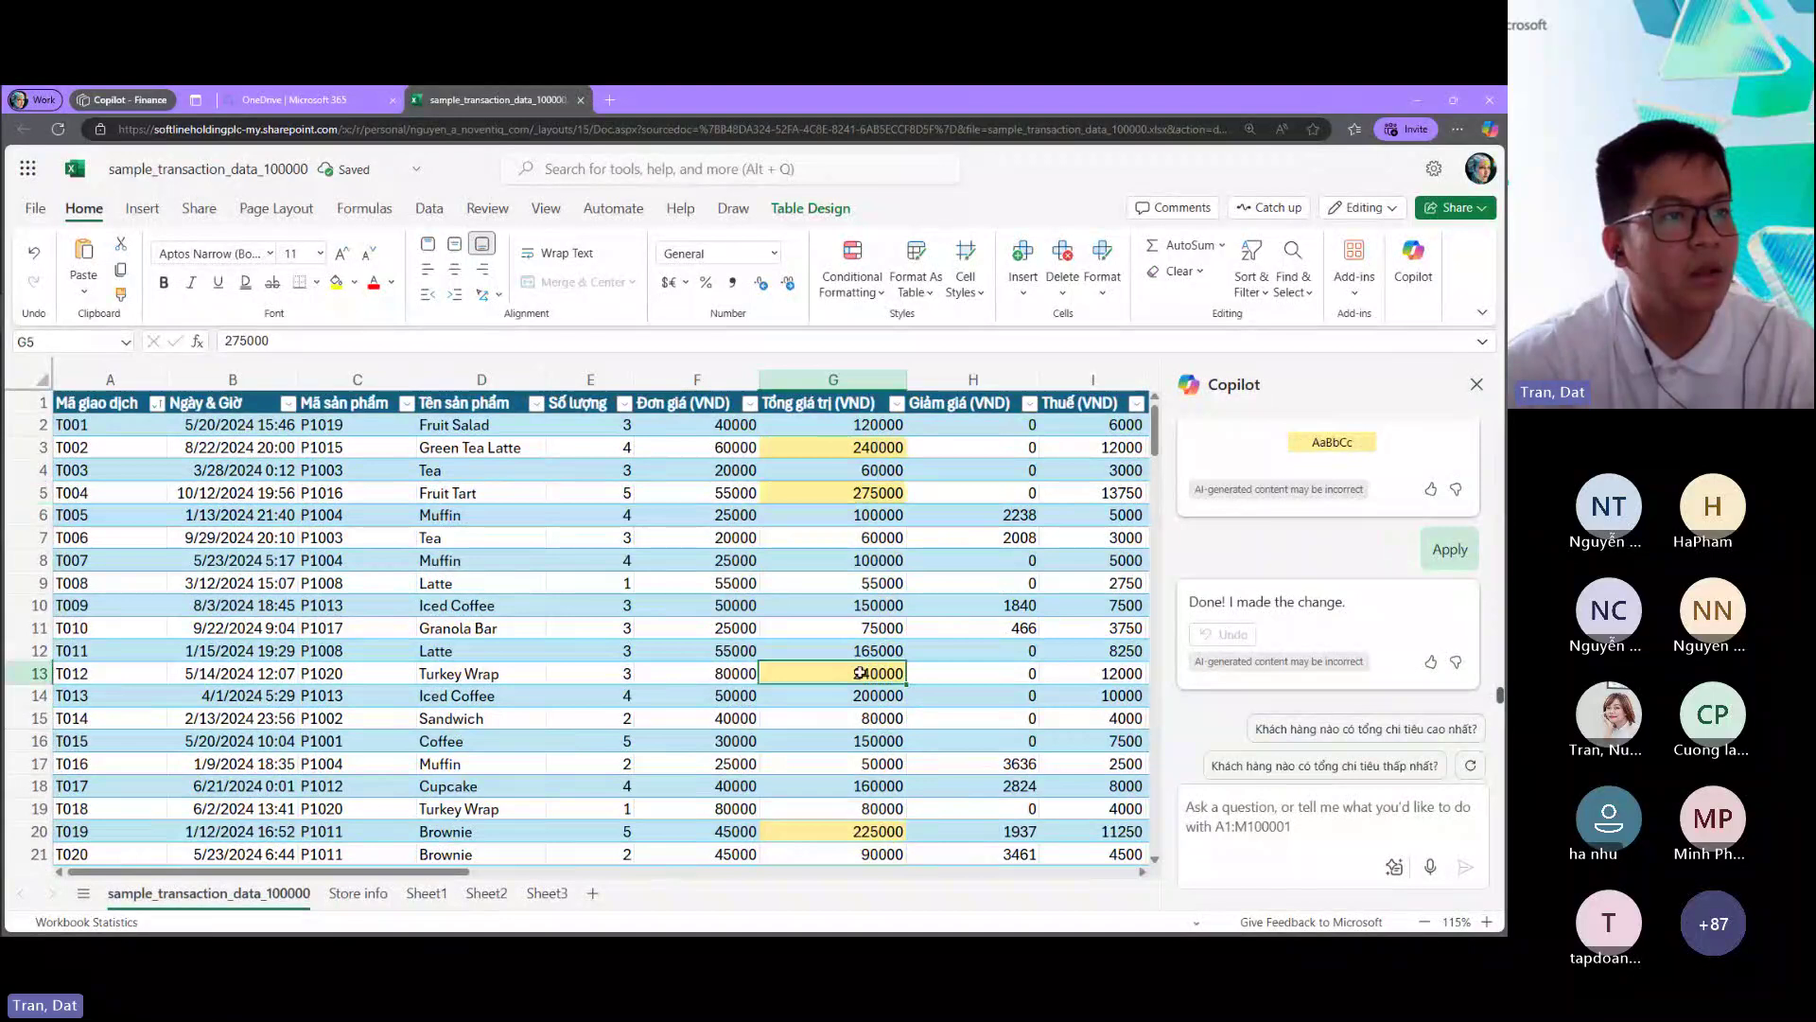
click(879, 828)
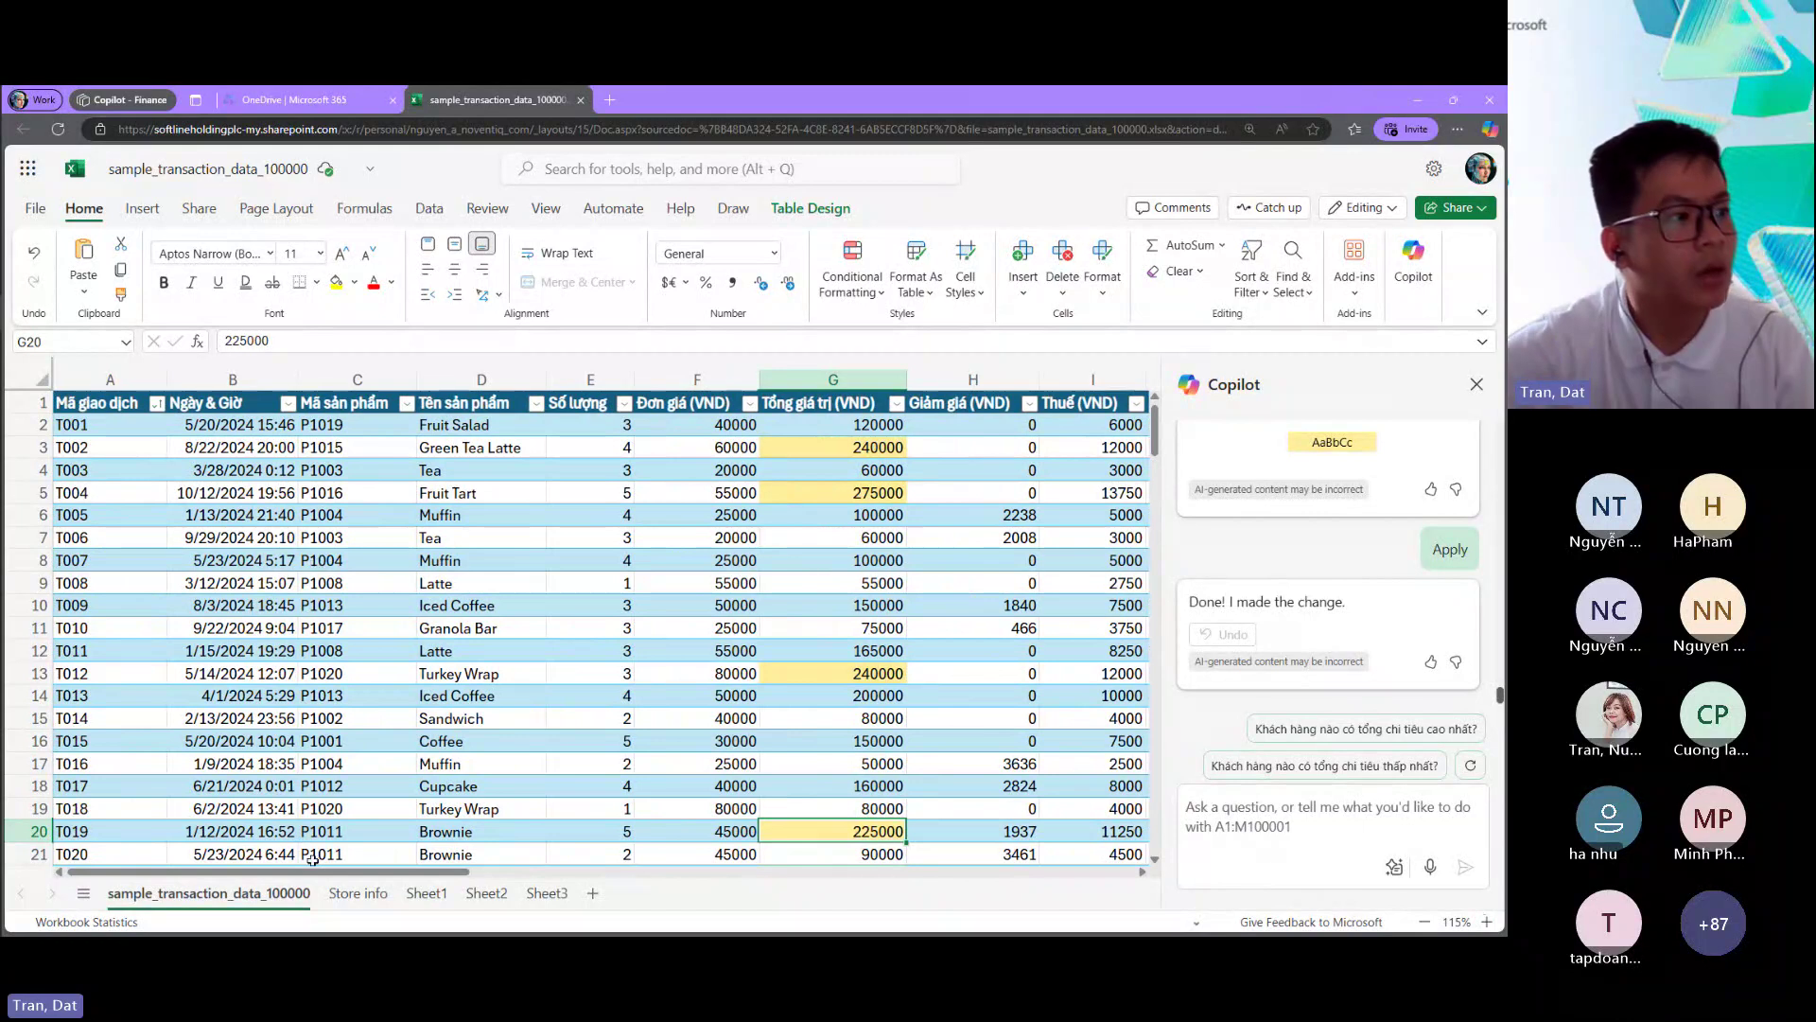
Step: Ask Copilot "Tách cột ngày & giờ thành cột ngày và cột giờ"
drag(317, 869, 222, 839)
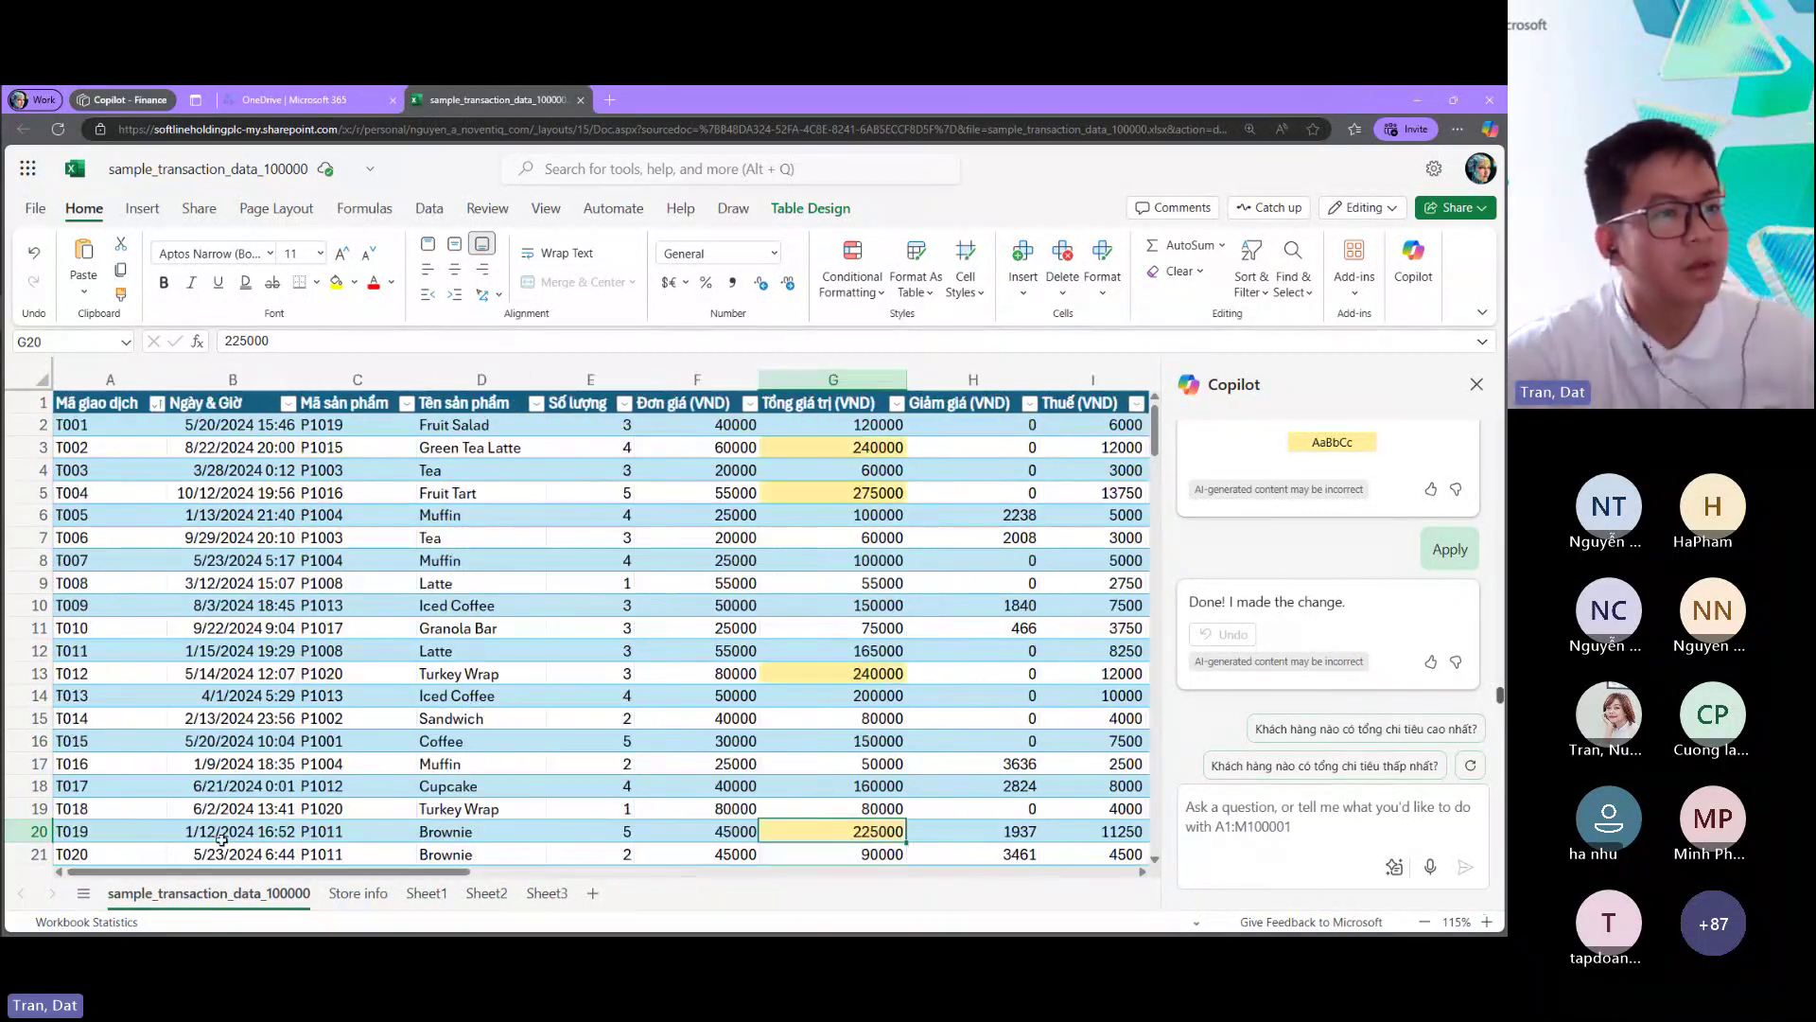
click(1237, 825)
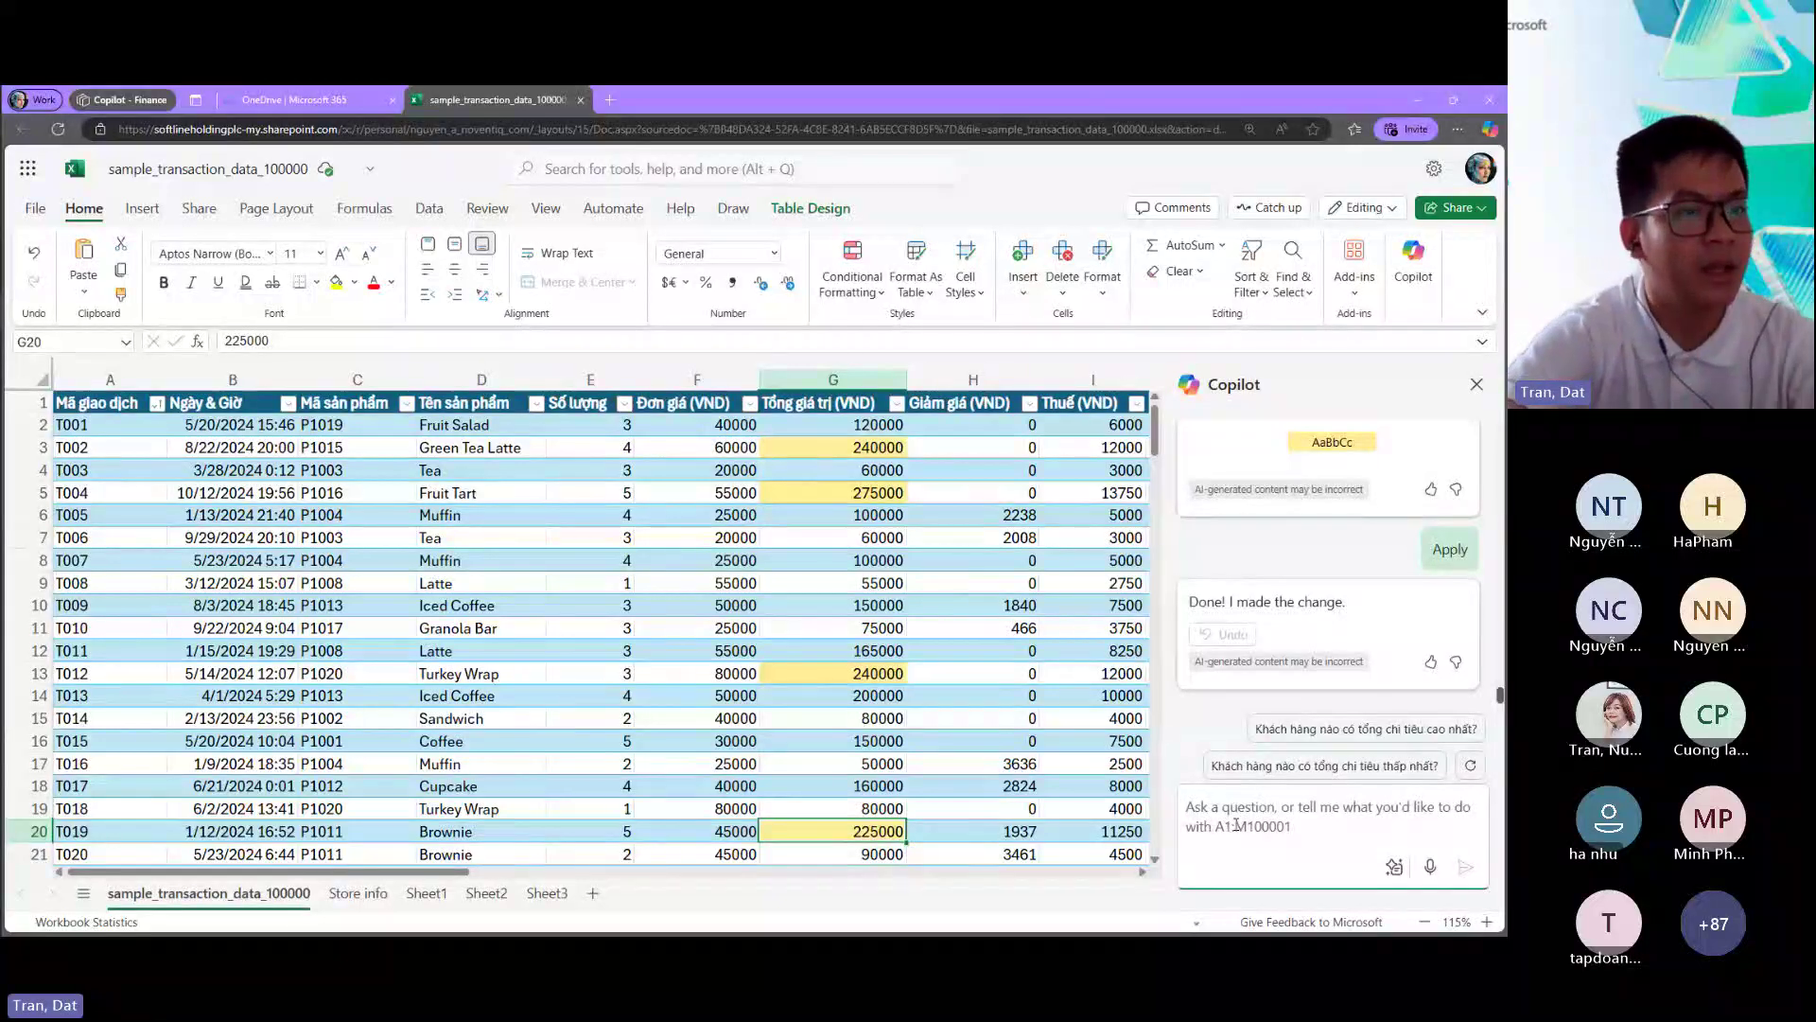
text(Tách)
text( cột ngày )
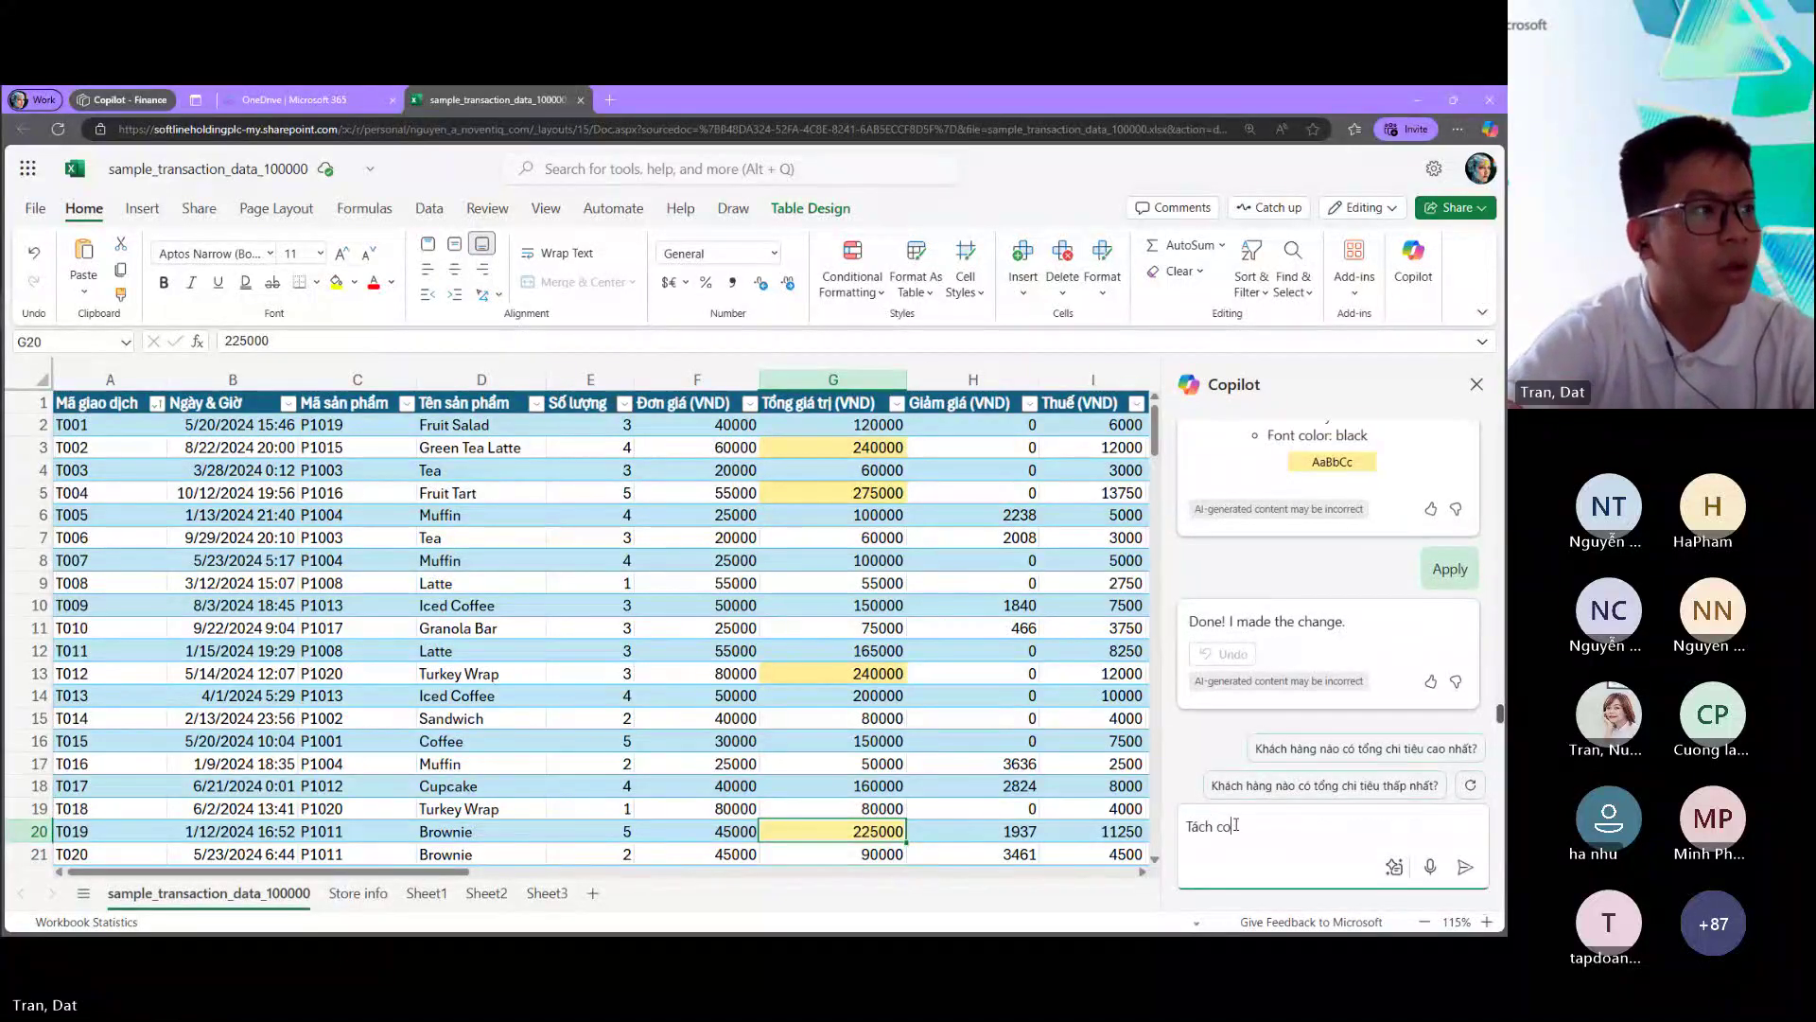
text(& gi)
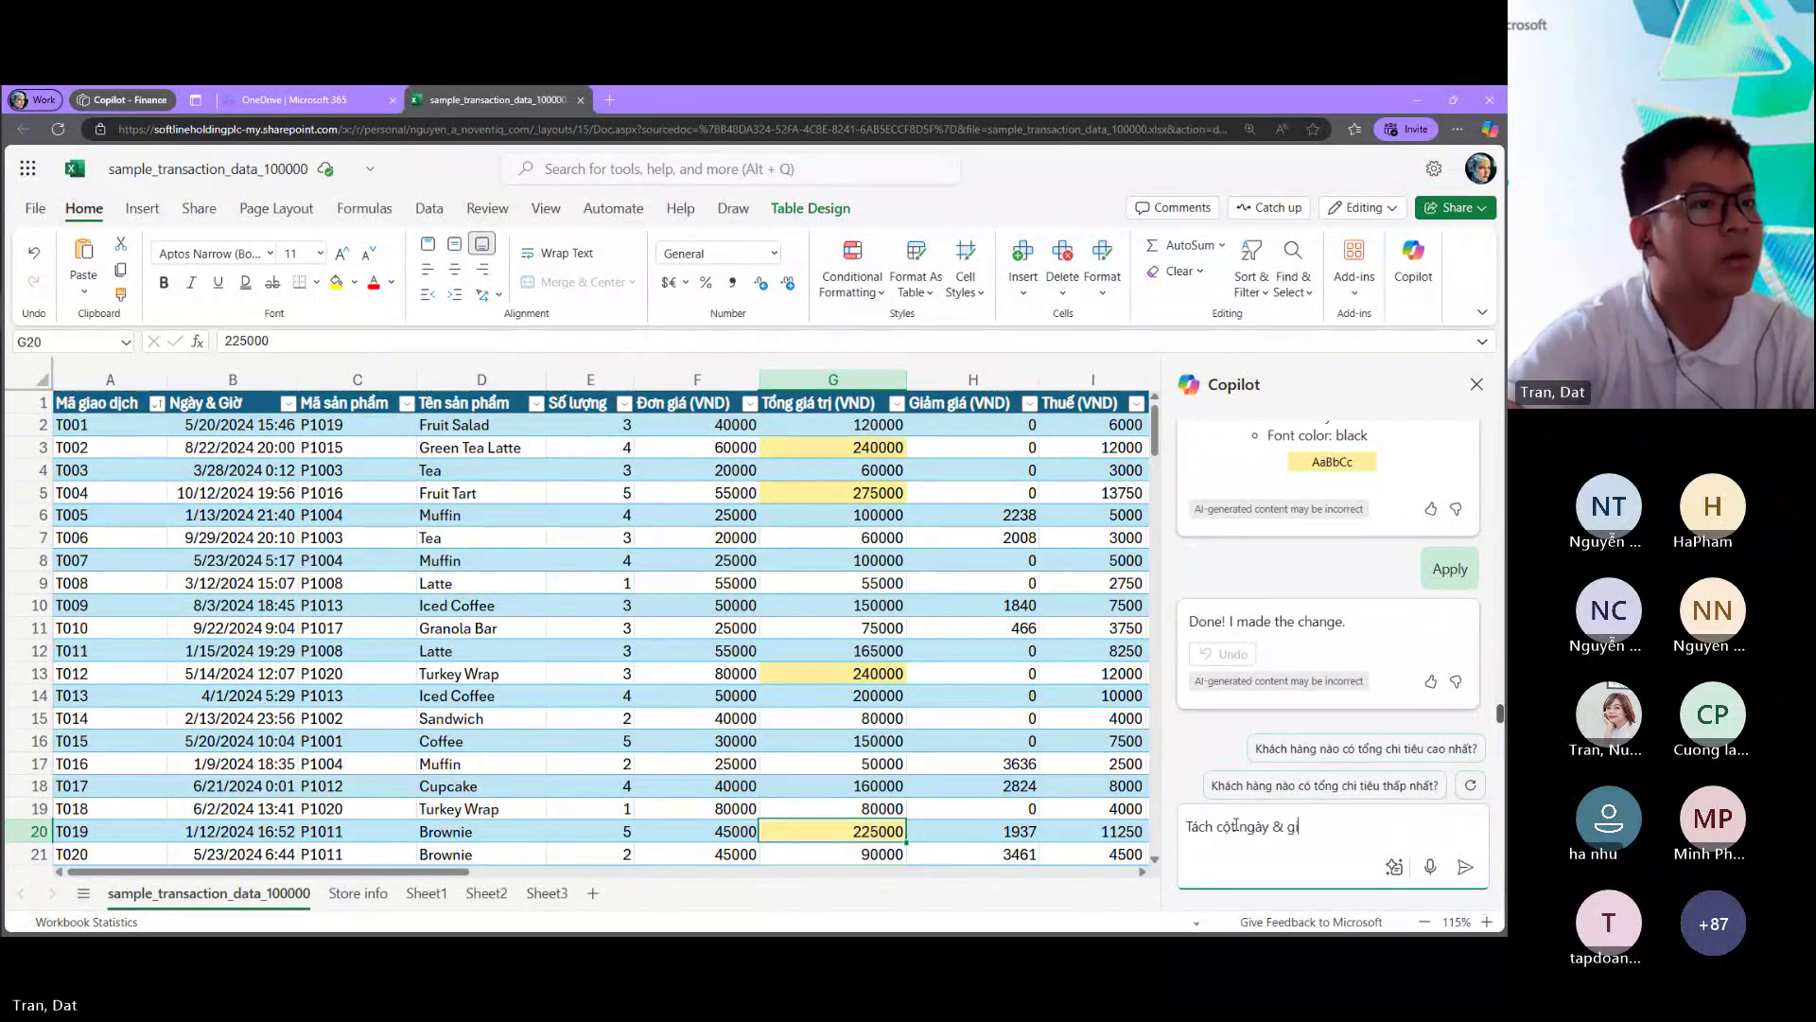
text(ờ th)
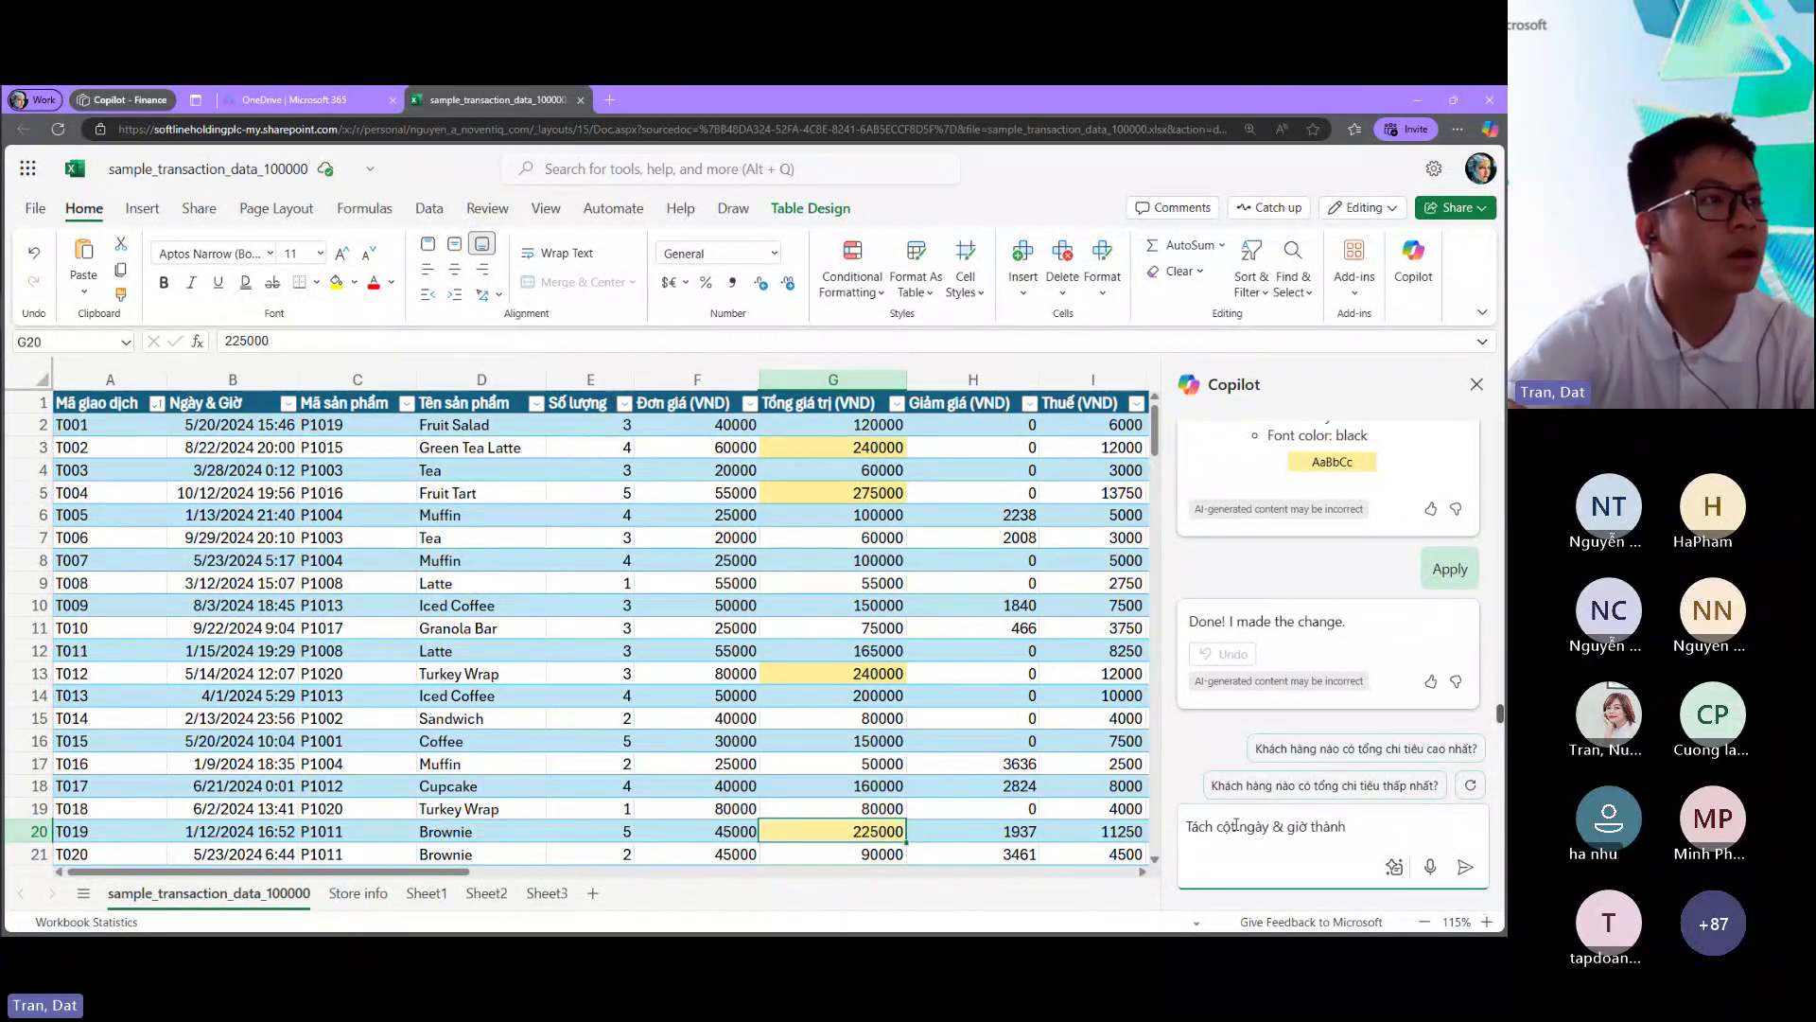
text(anh cột ngày v)
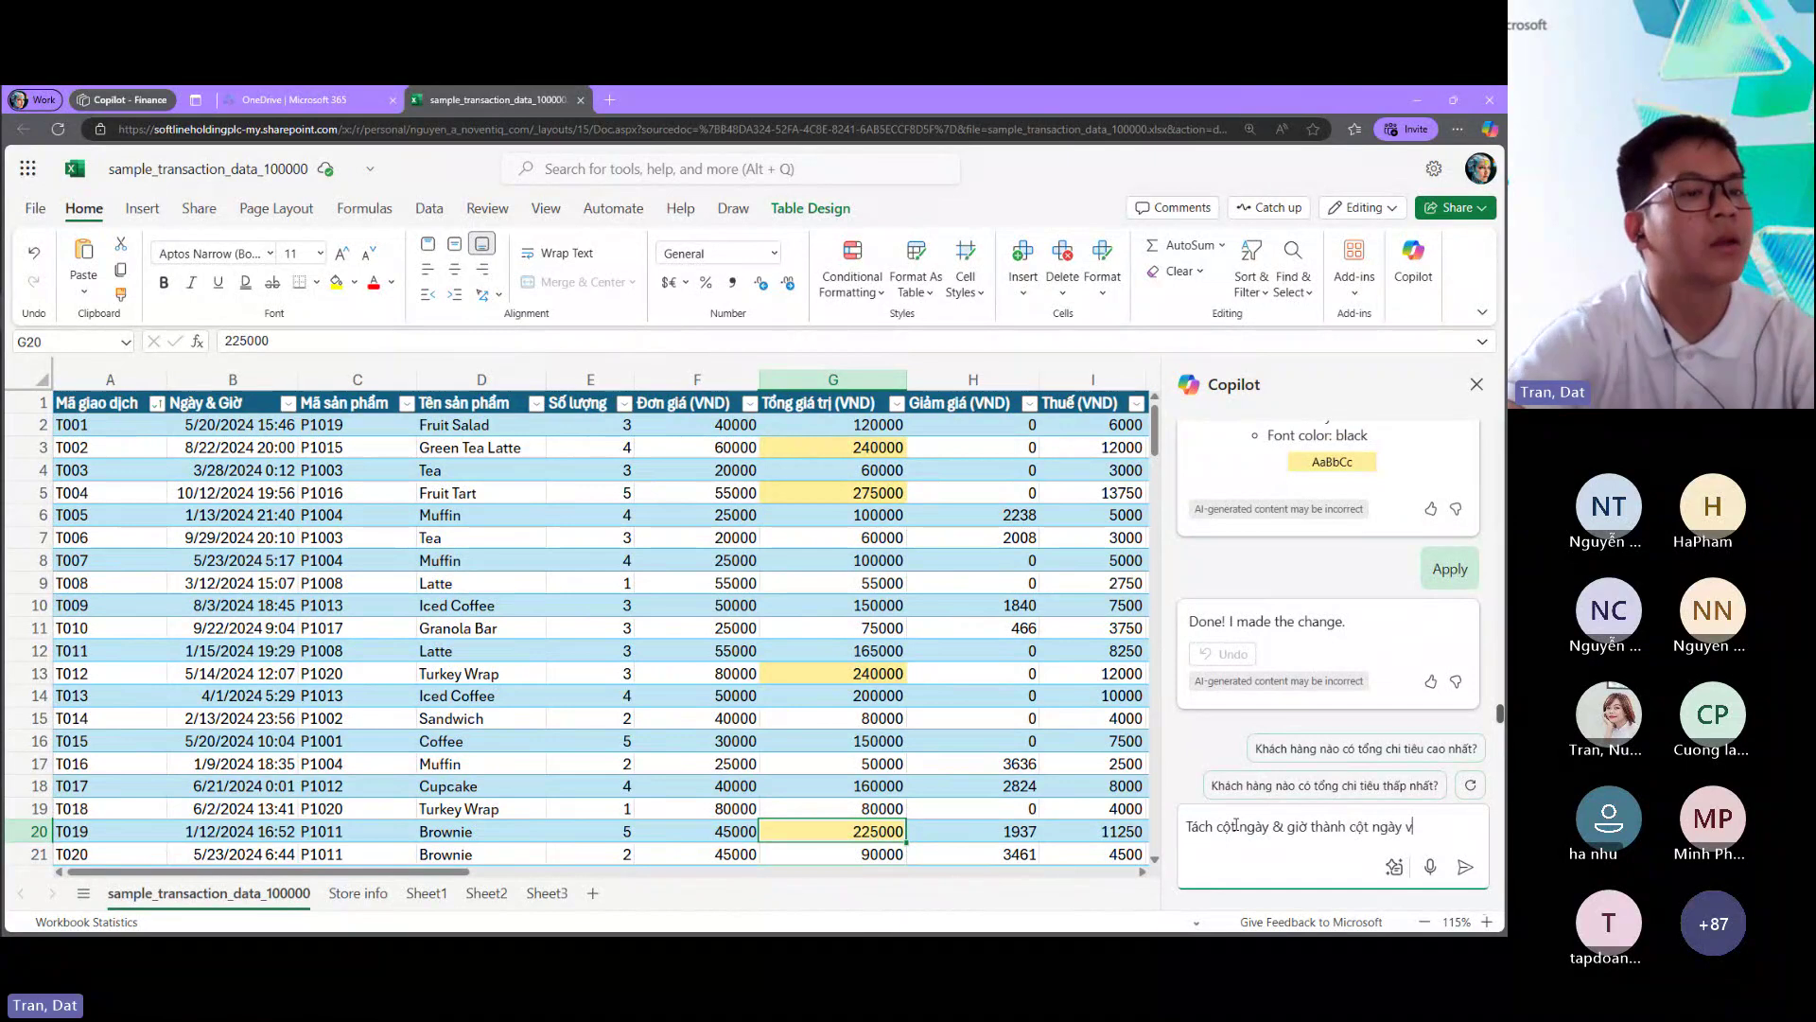
text(à cột giờ)
key(Return)
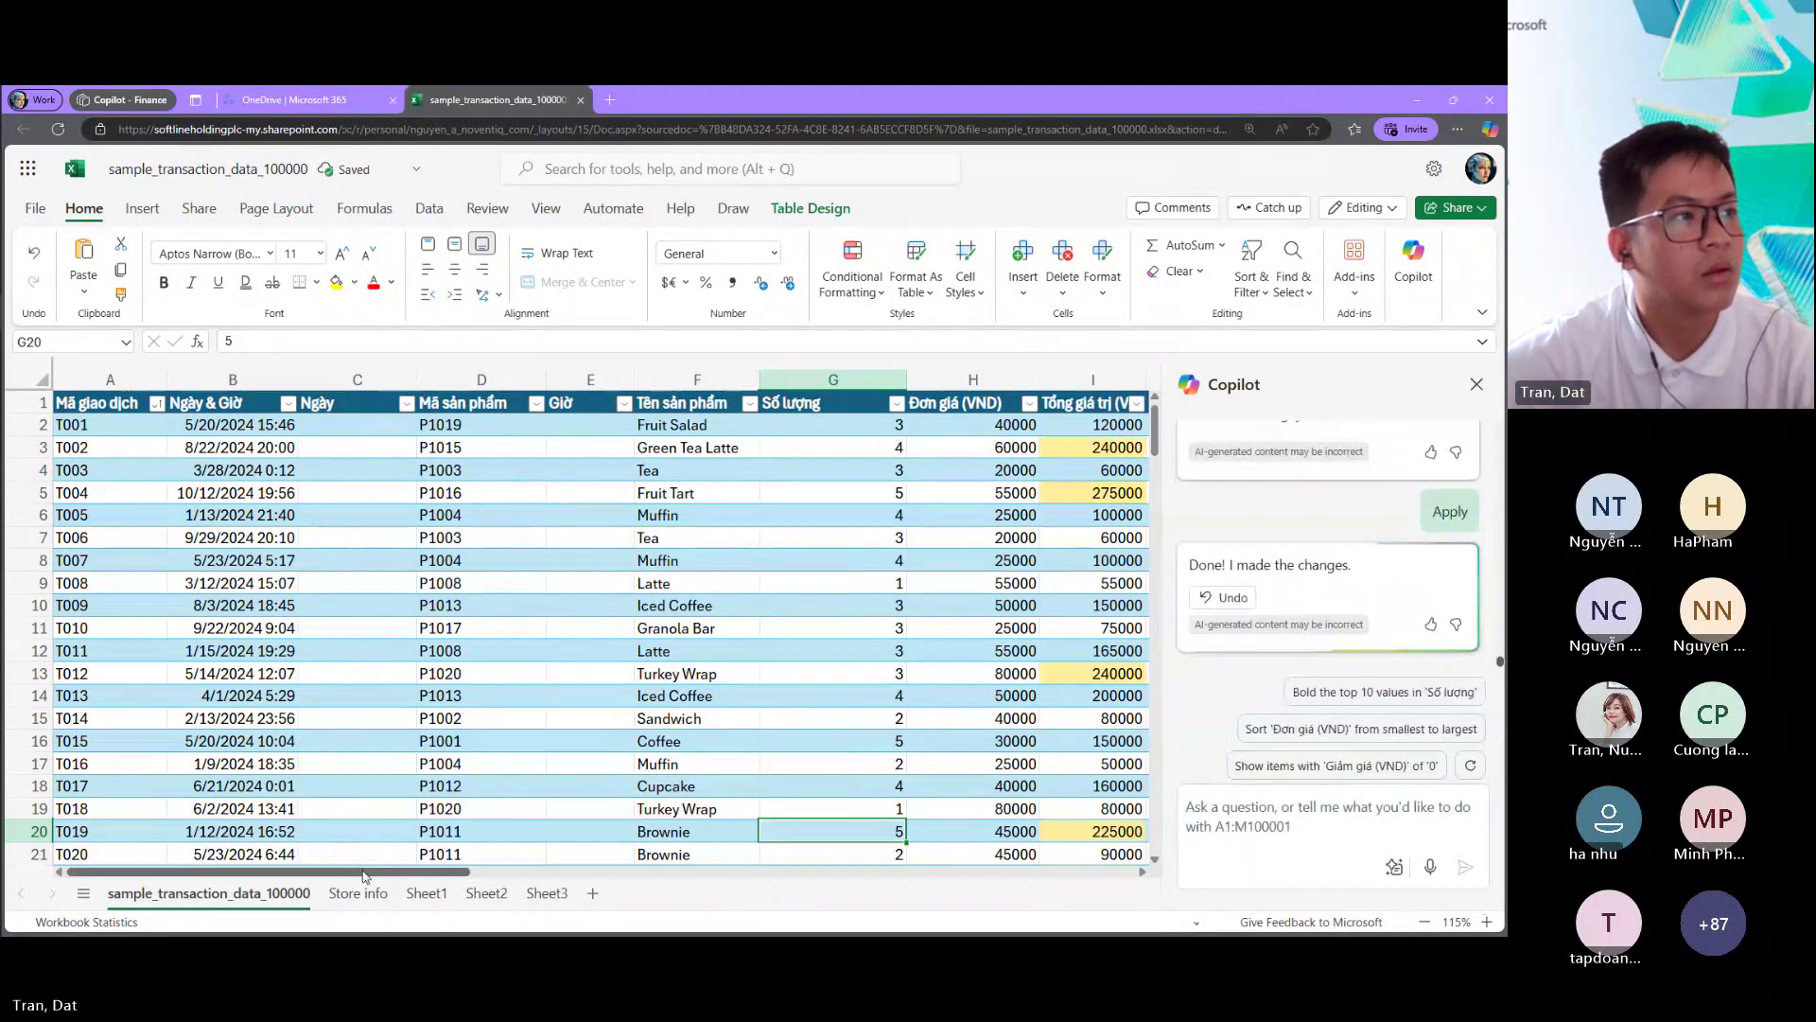
Step: Check the Ngày and Giờ columns that Copilot inserted in the transaction table
drag(364, 874, 383, 875)
scroll(383, 875, right, 5)
scroll(503, 757, left, 5)
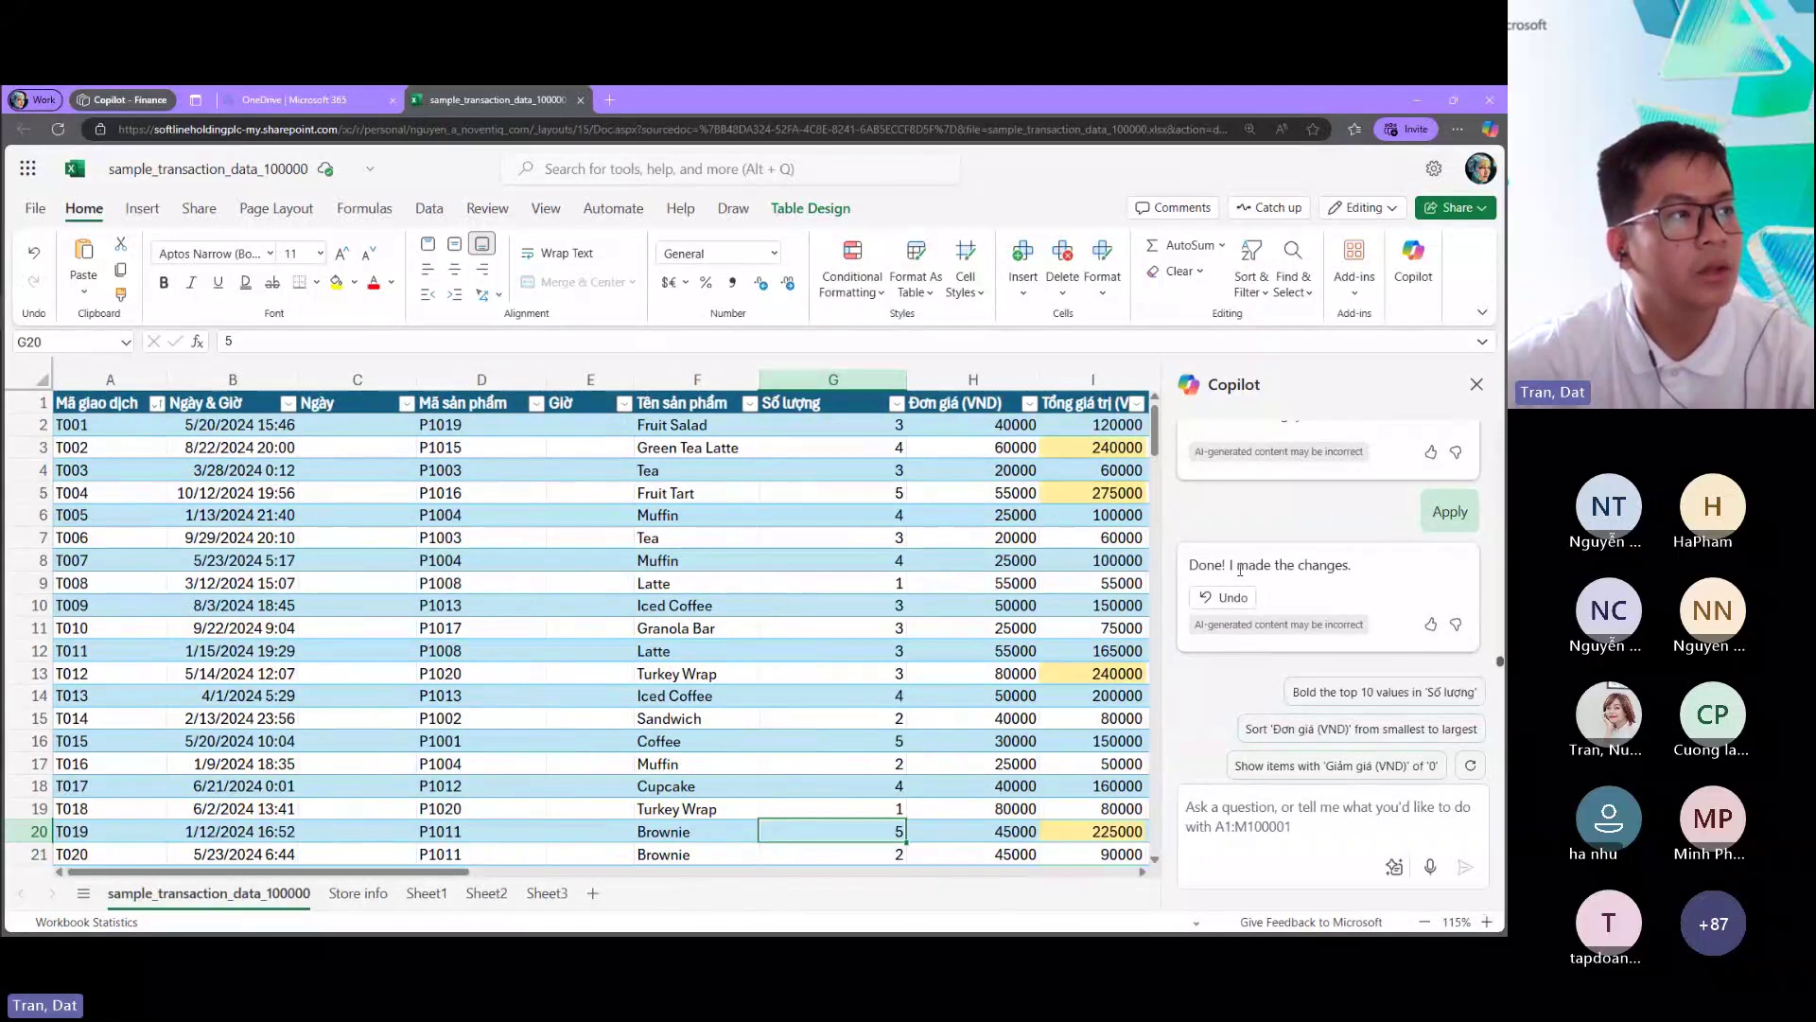
click(326, 407)
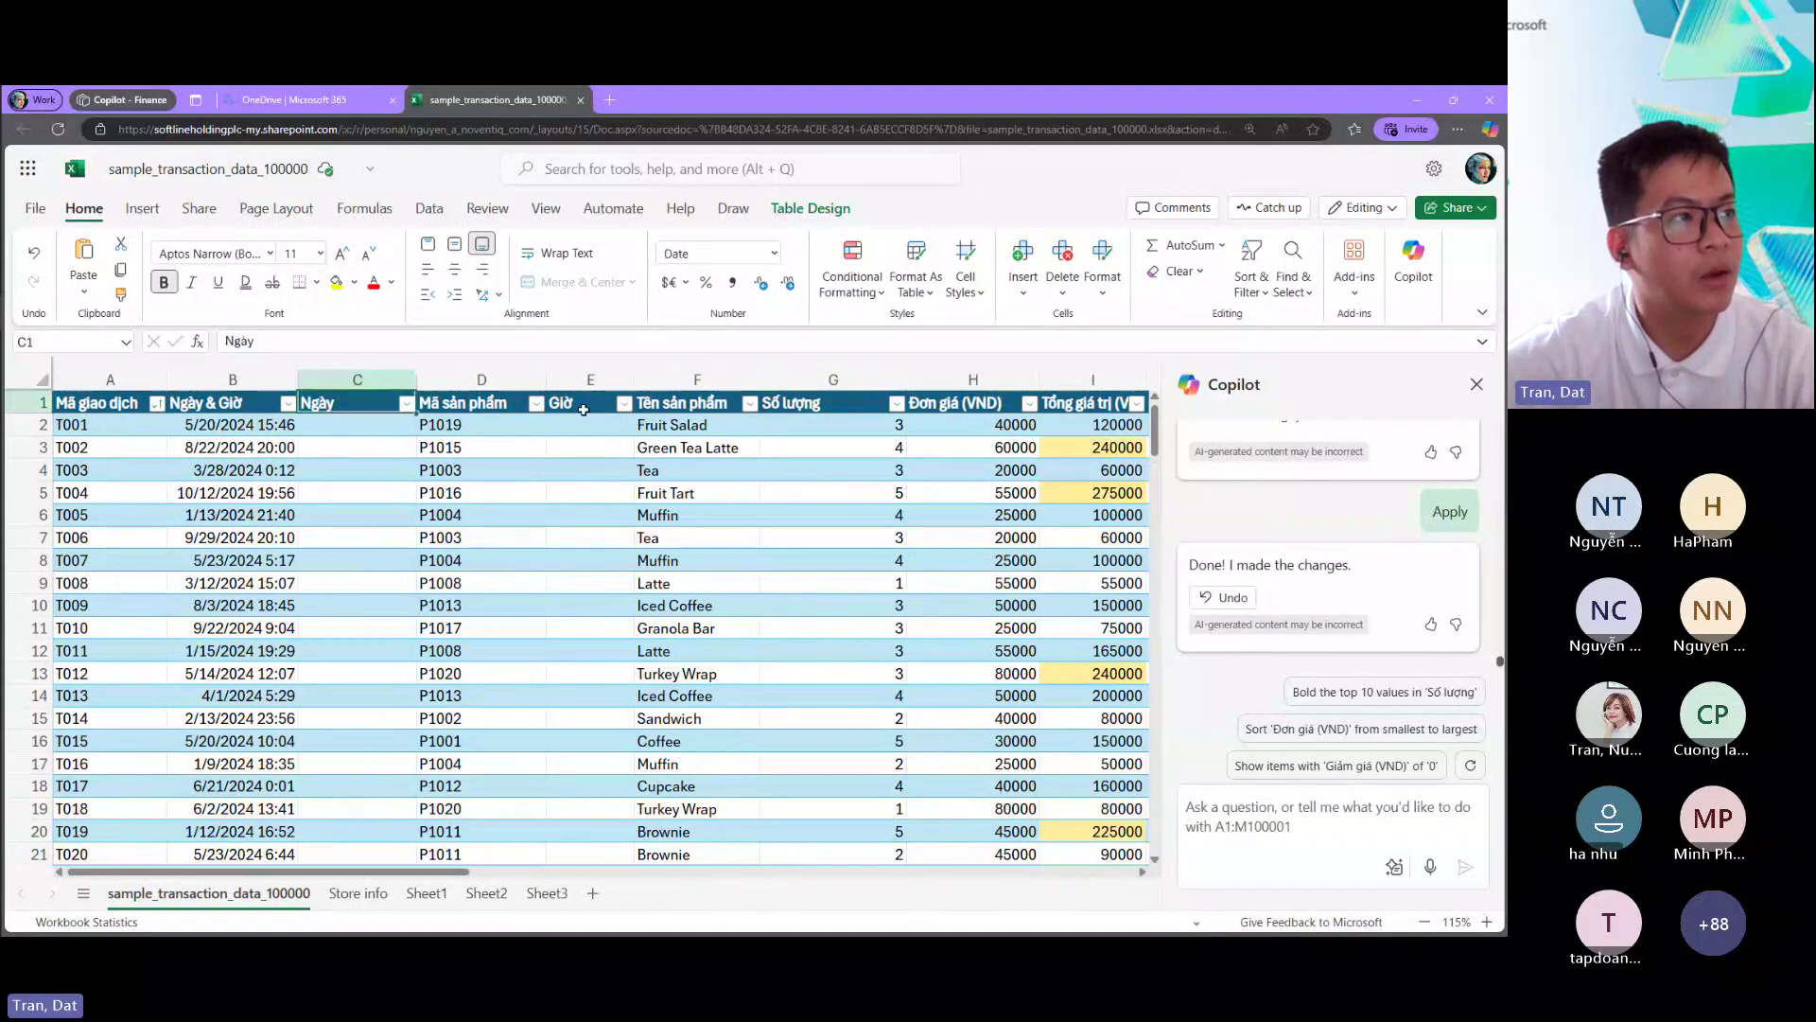
click(583, 409)
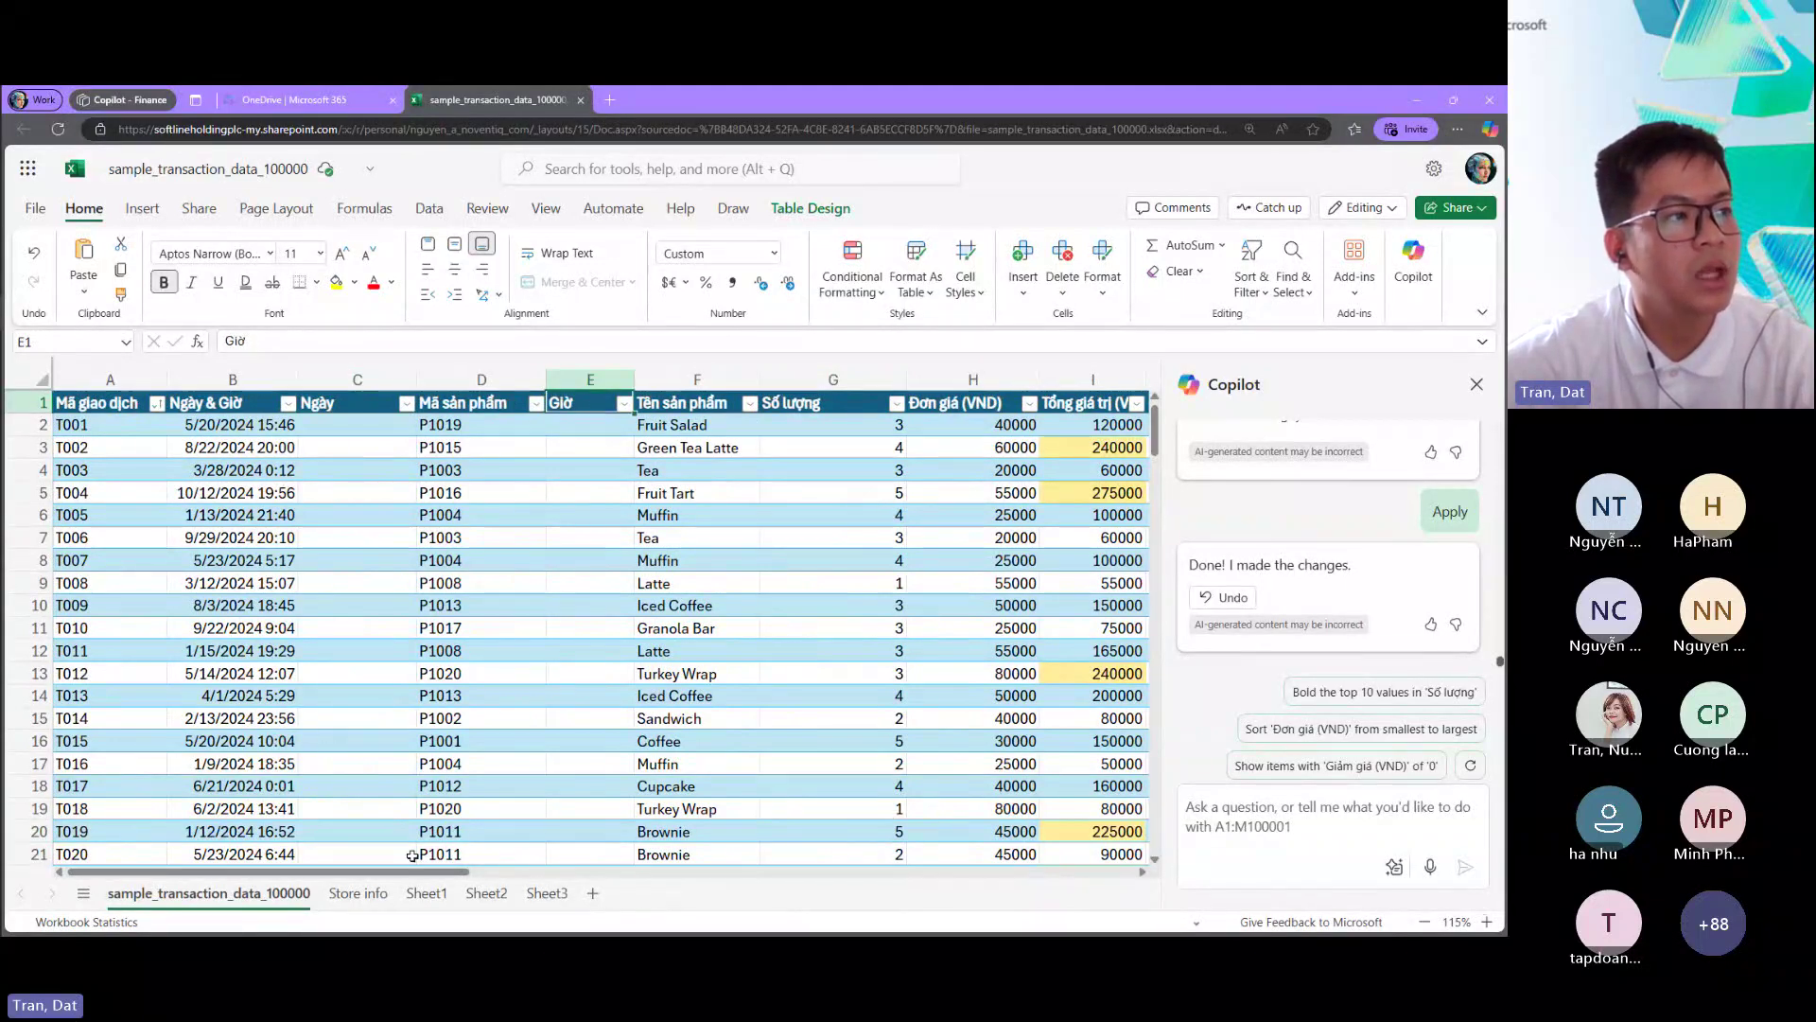
Step: Review the pivot tables and charts on Sheet1, Sheet2 and Sheet3, and return to the sample_transaction_data_100000 sheet
click(428, 895)
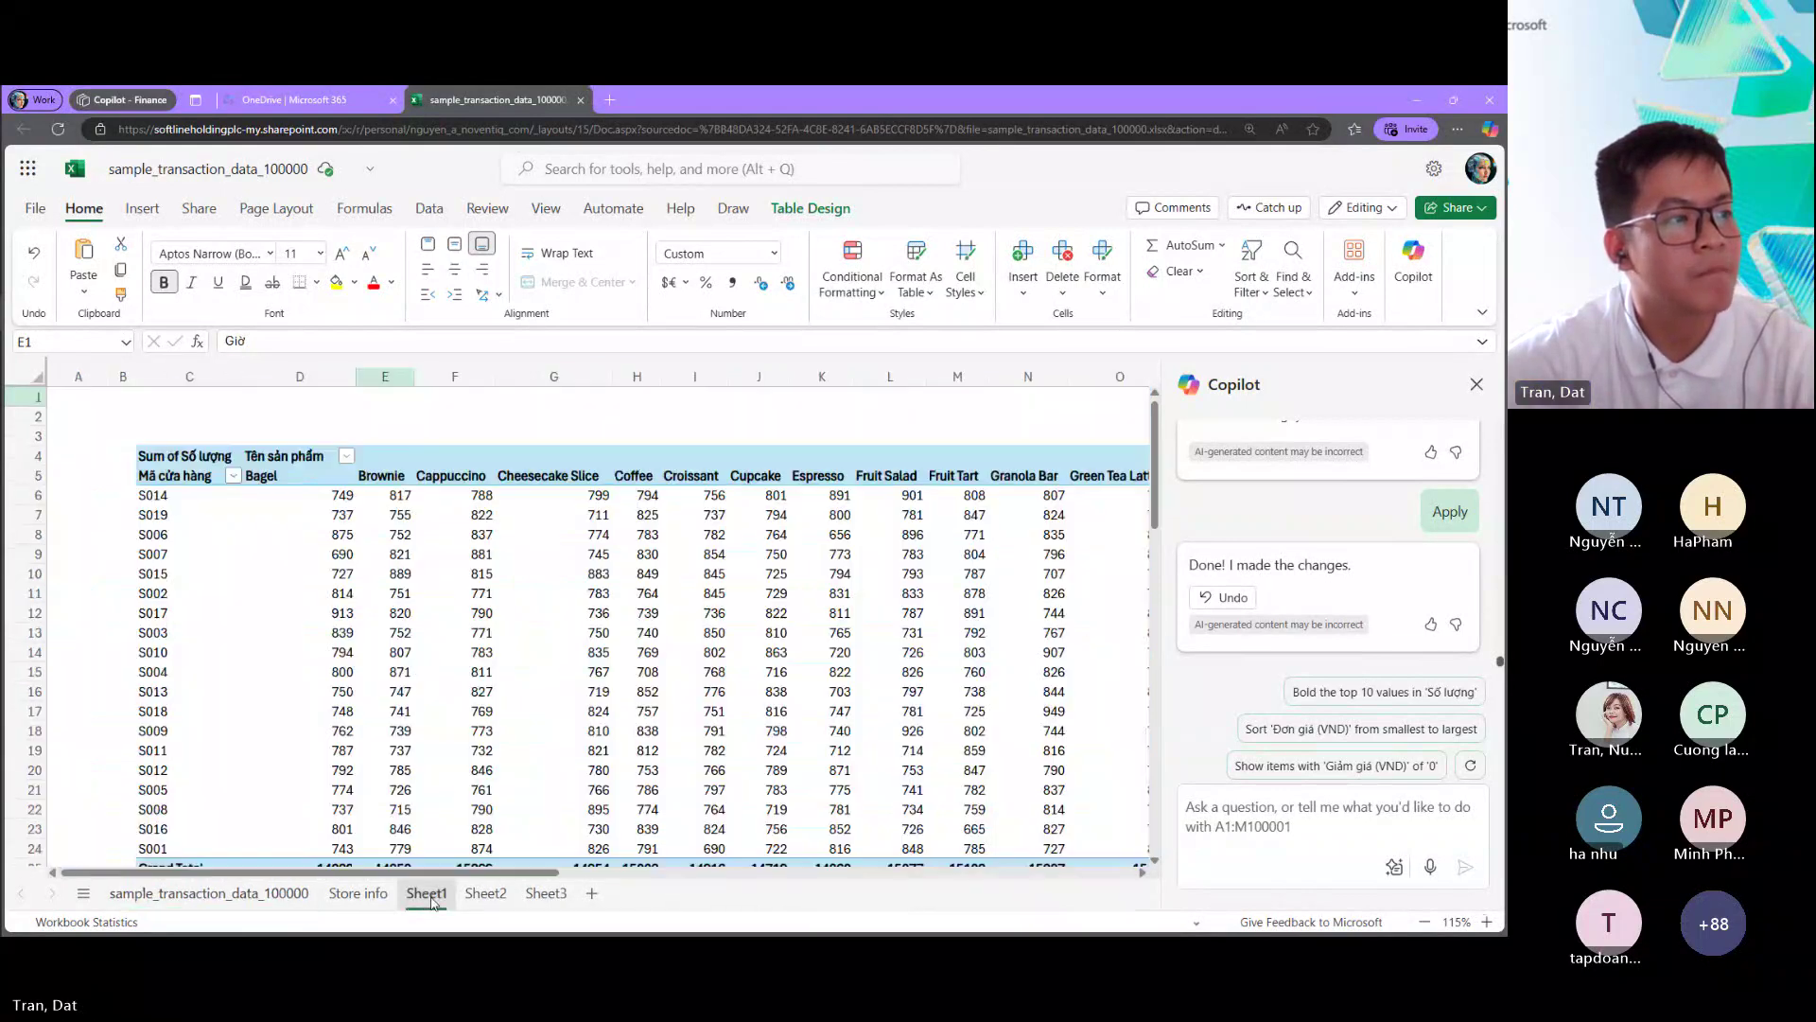
click(490, 895)
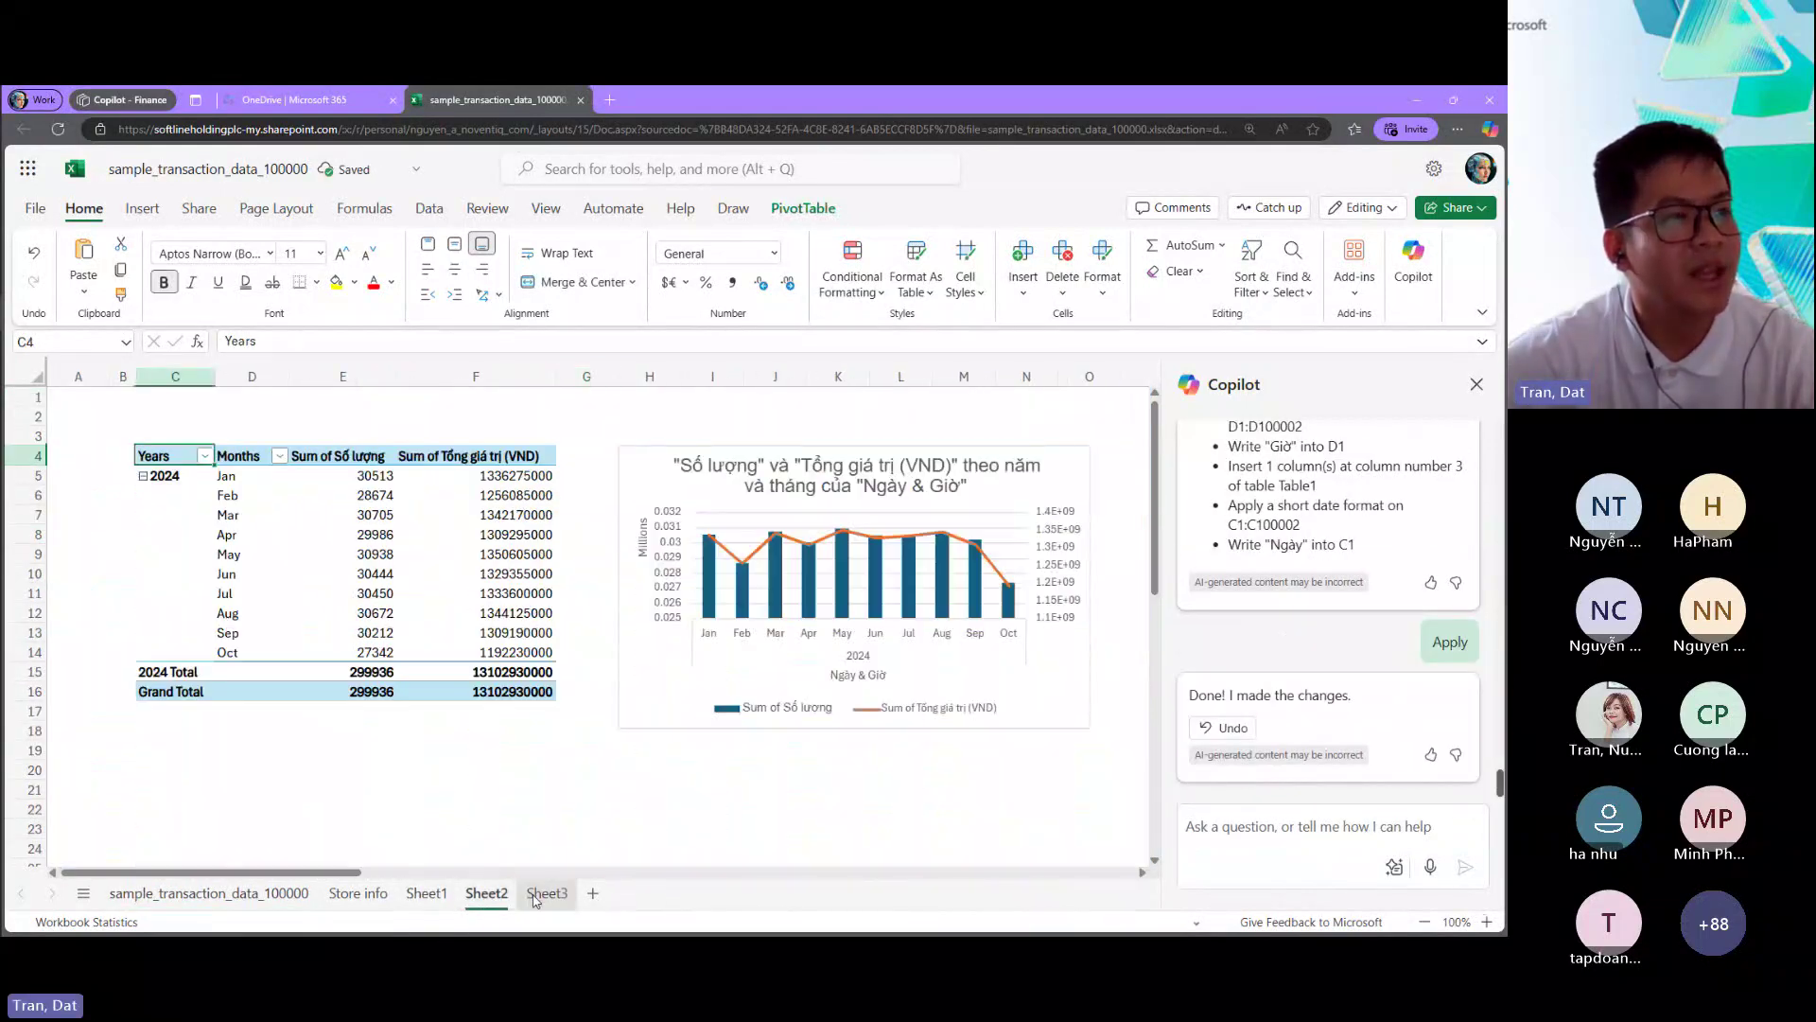
click(538, 895)
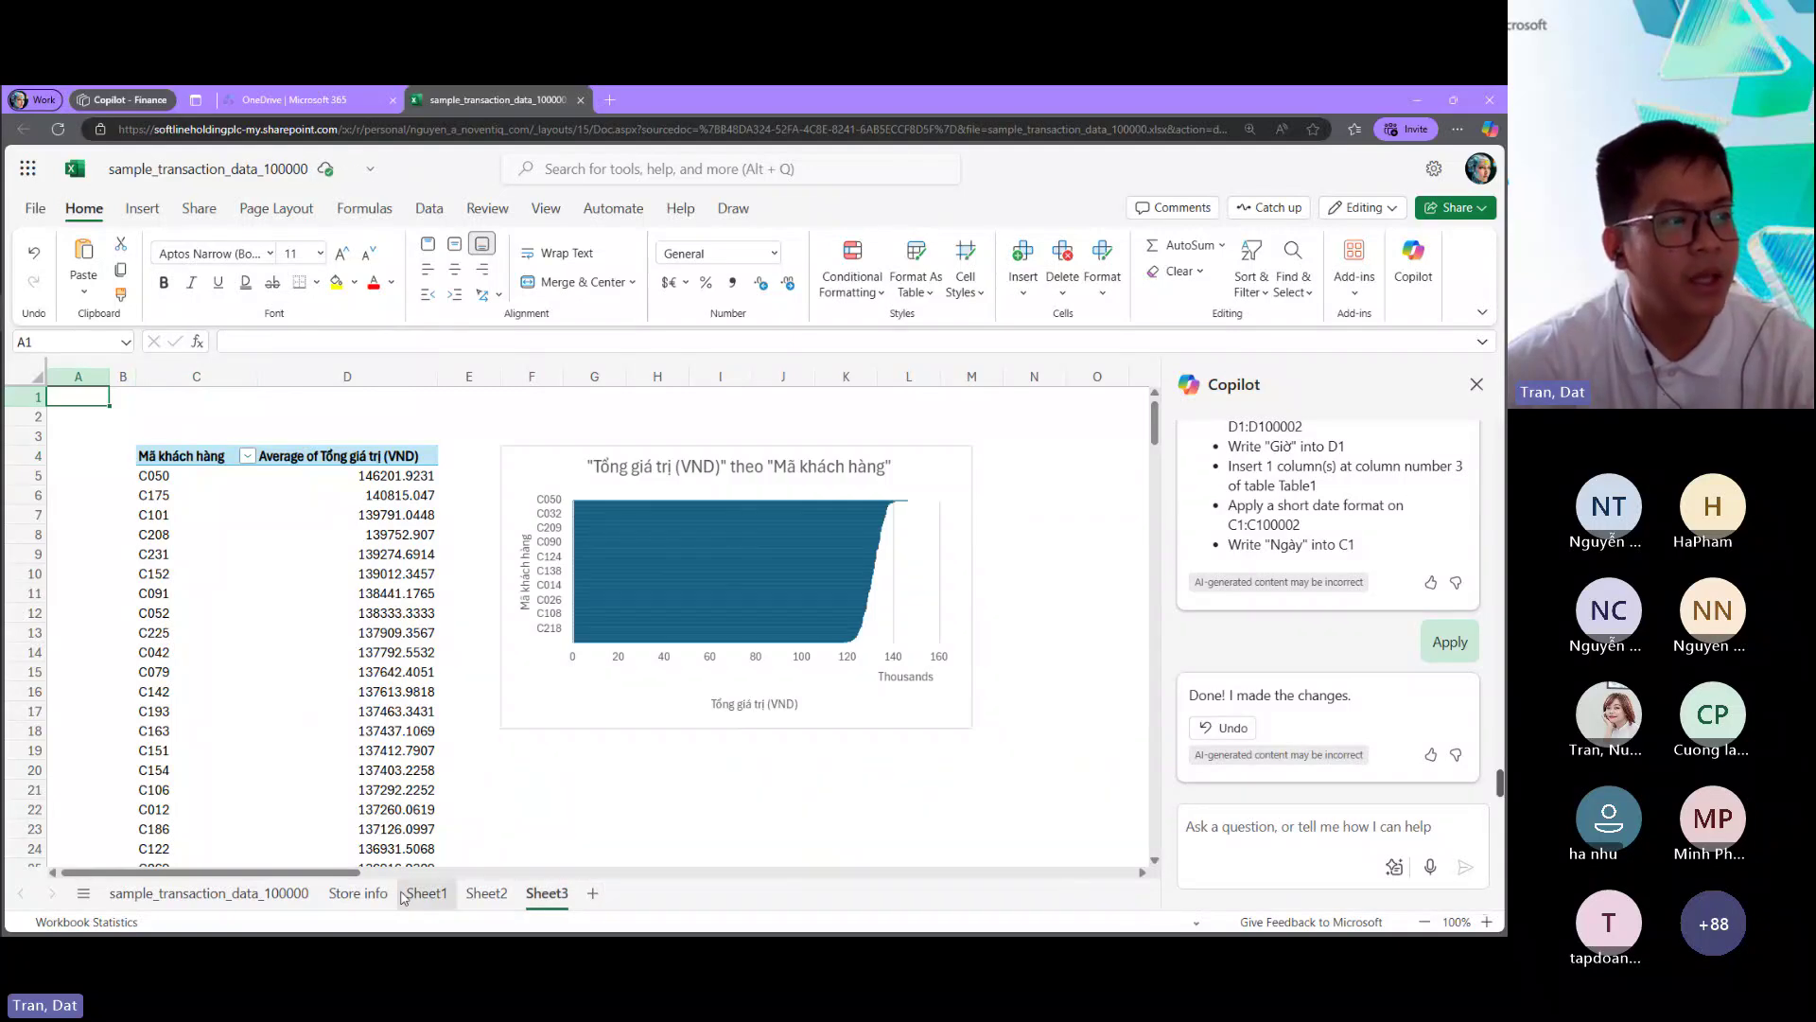
click(431, 895)
click(486, 895)
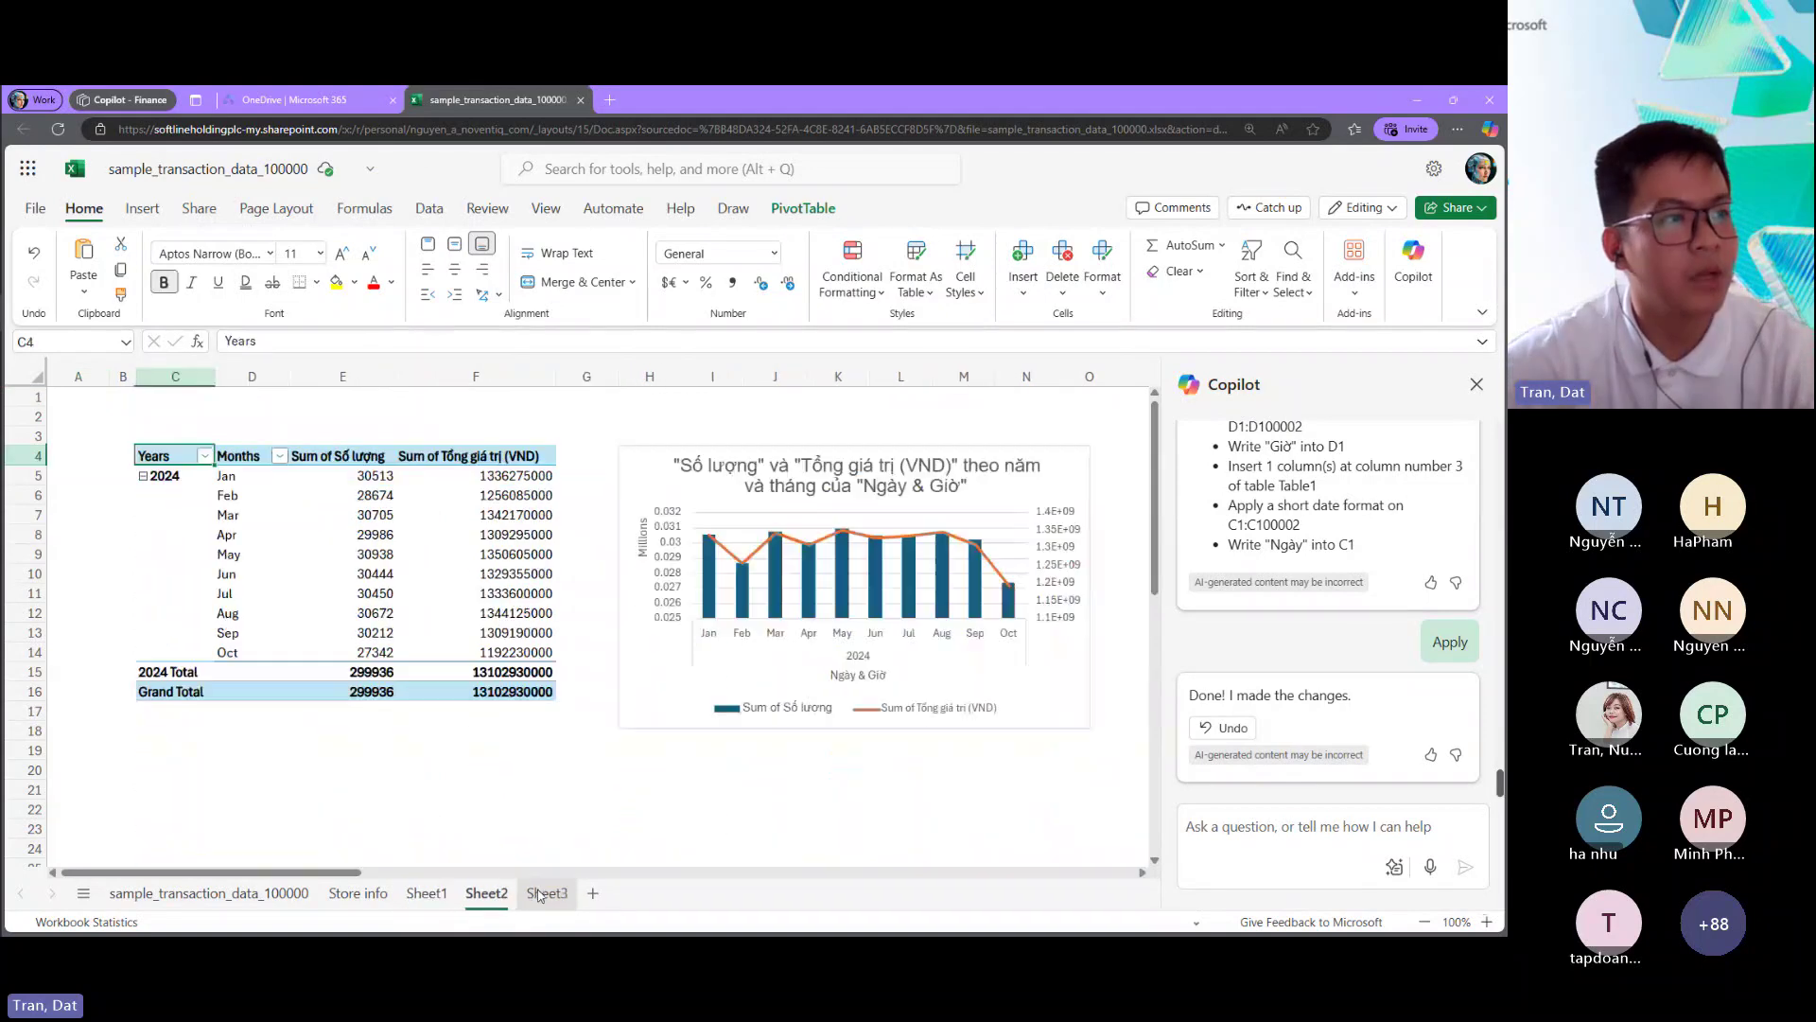
click(544, 894)
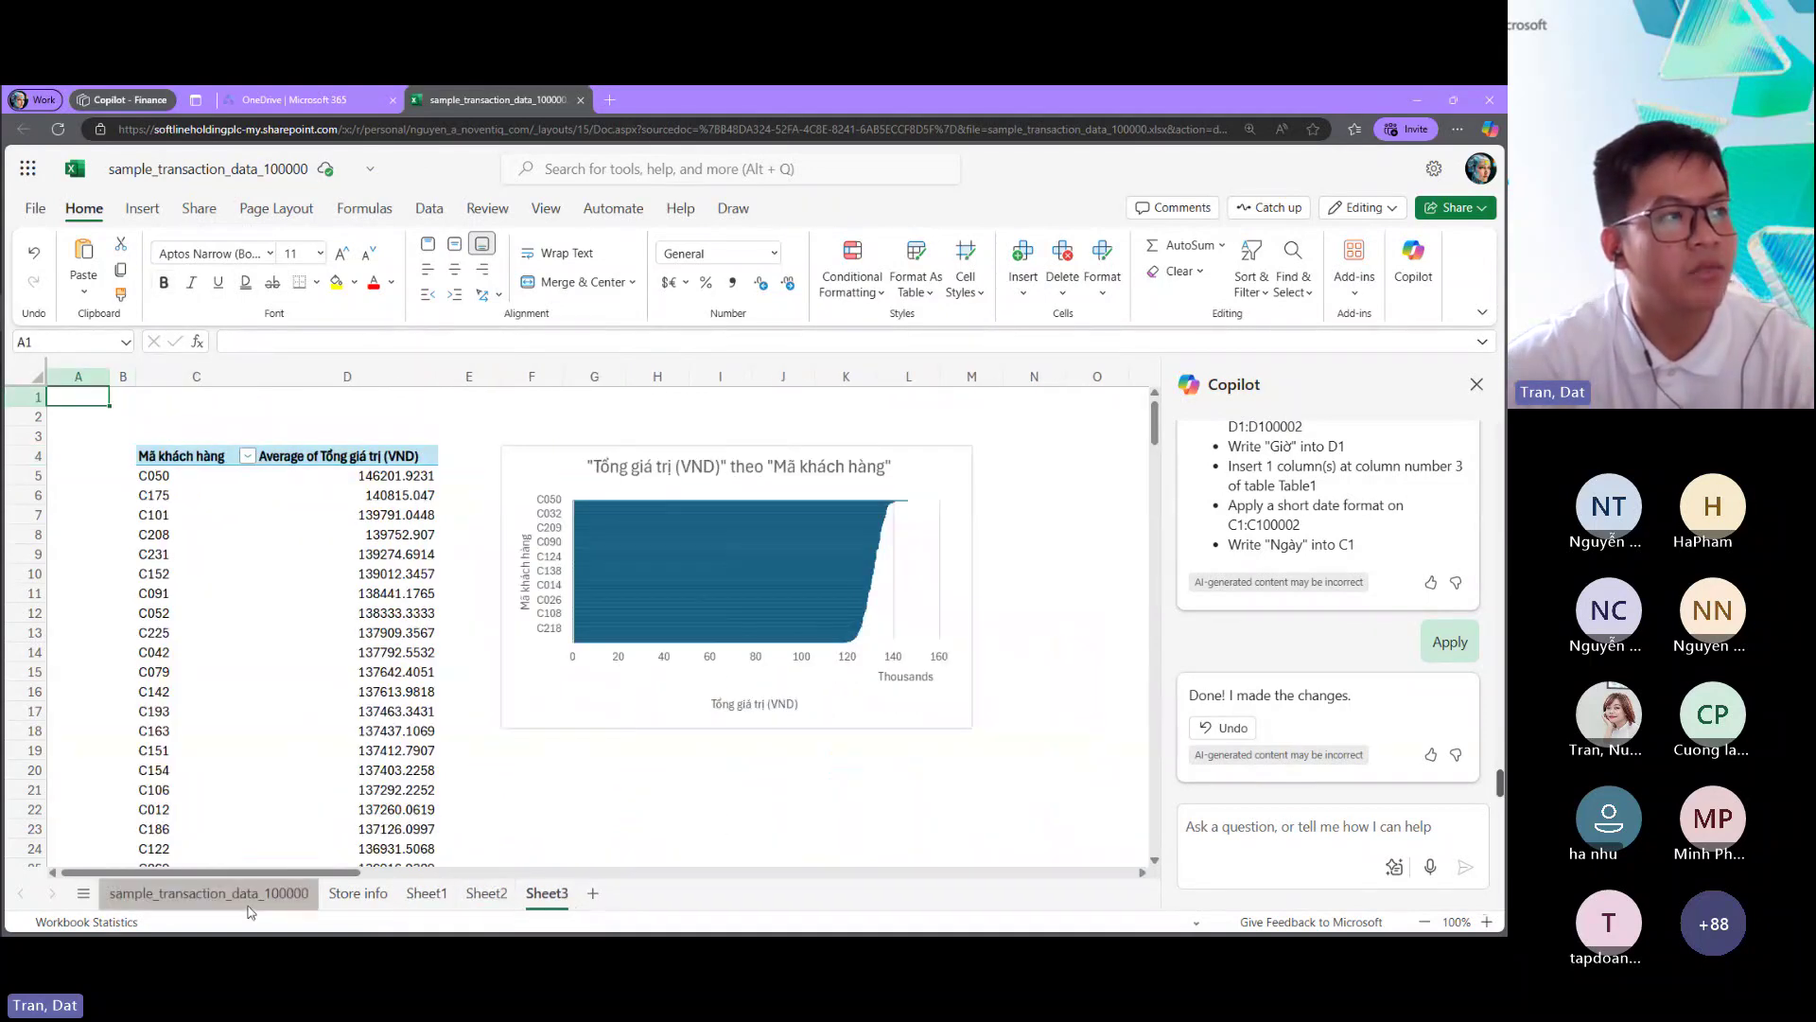
click(248, 904)
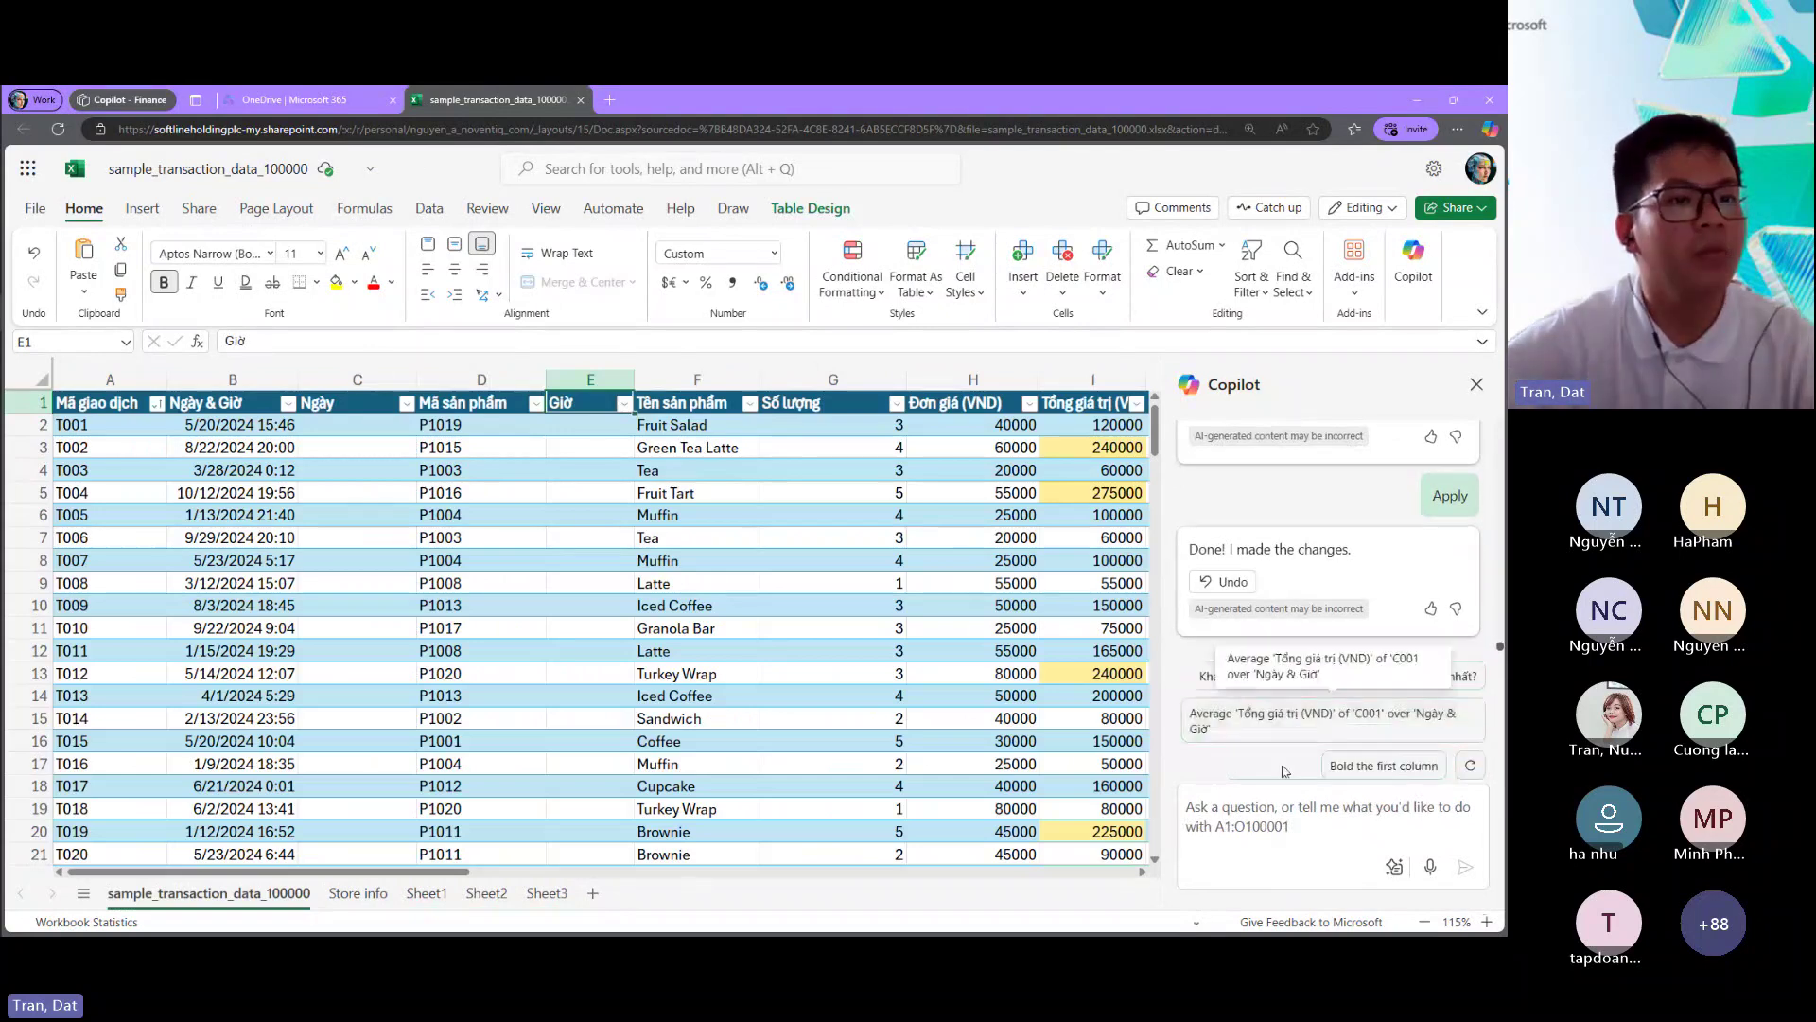
Step: Reload the workbook page and reopen Copilot for the transaction table
click(589, 605)
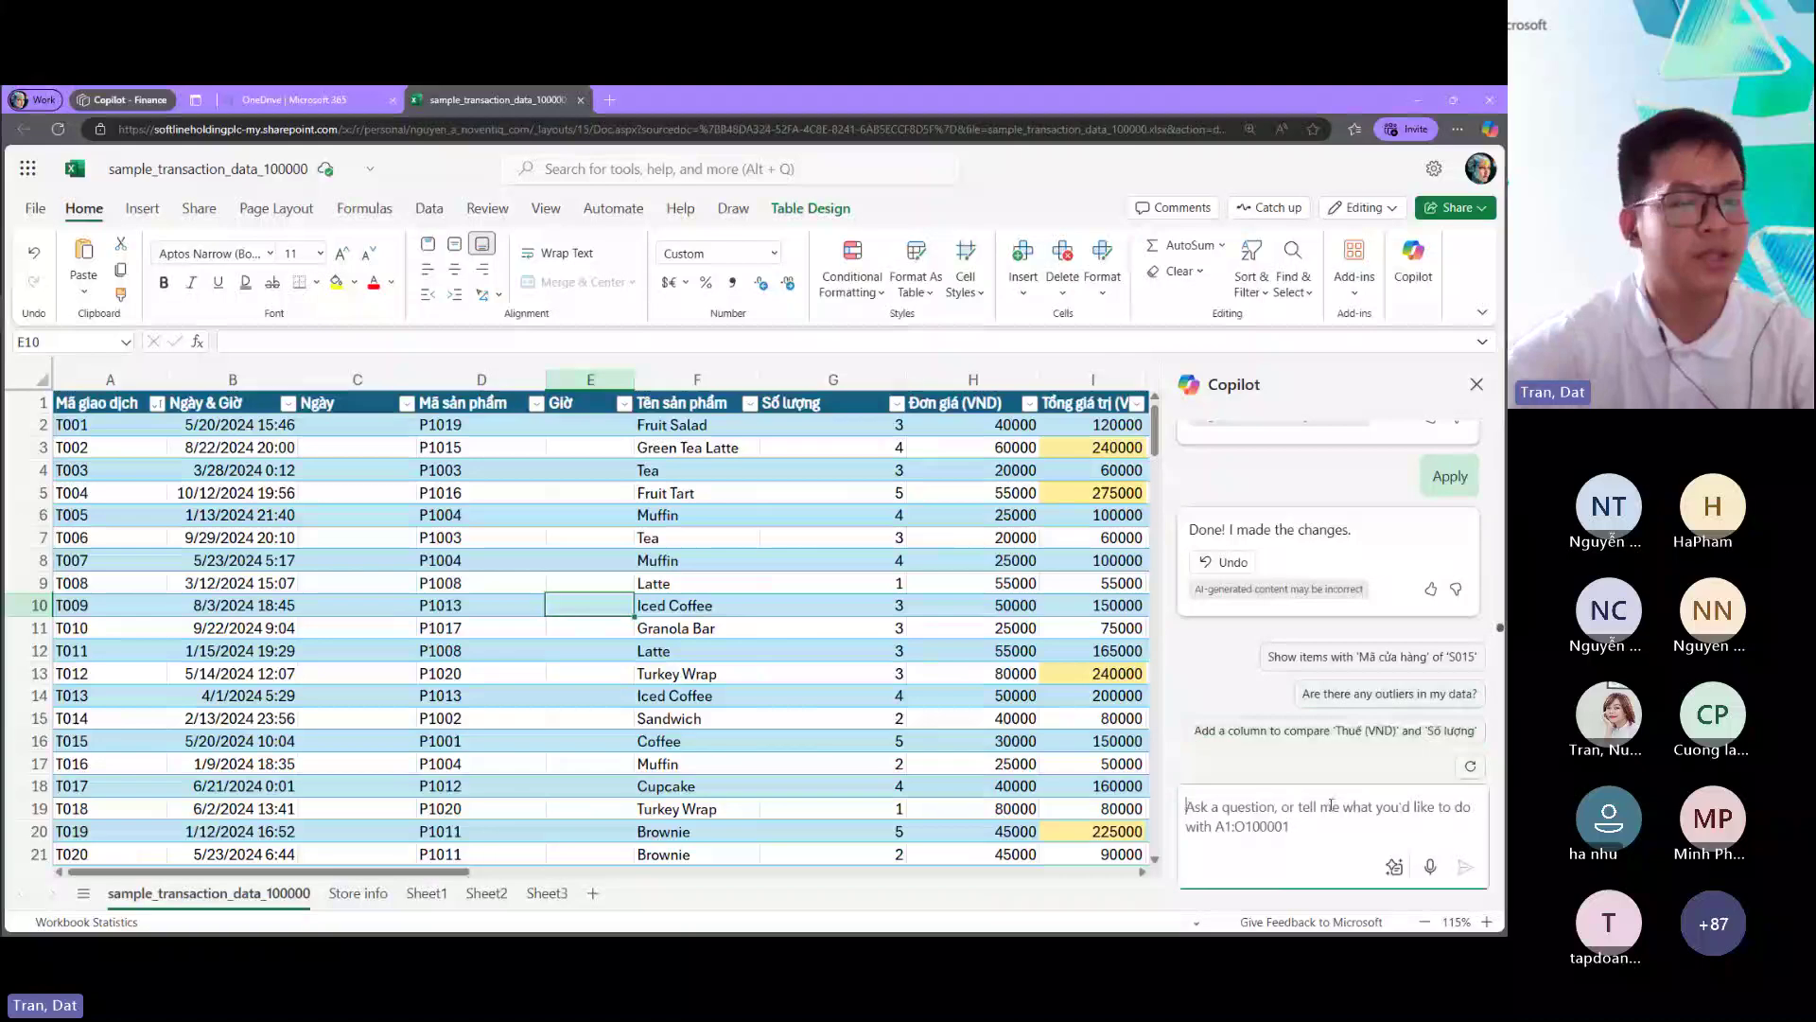
click(58, 128)
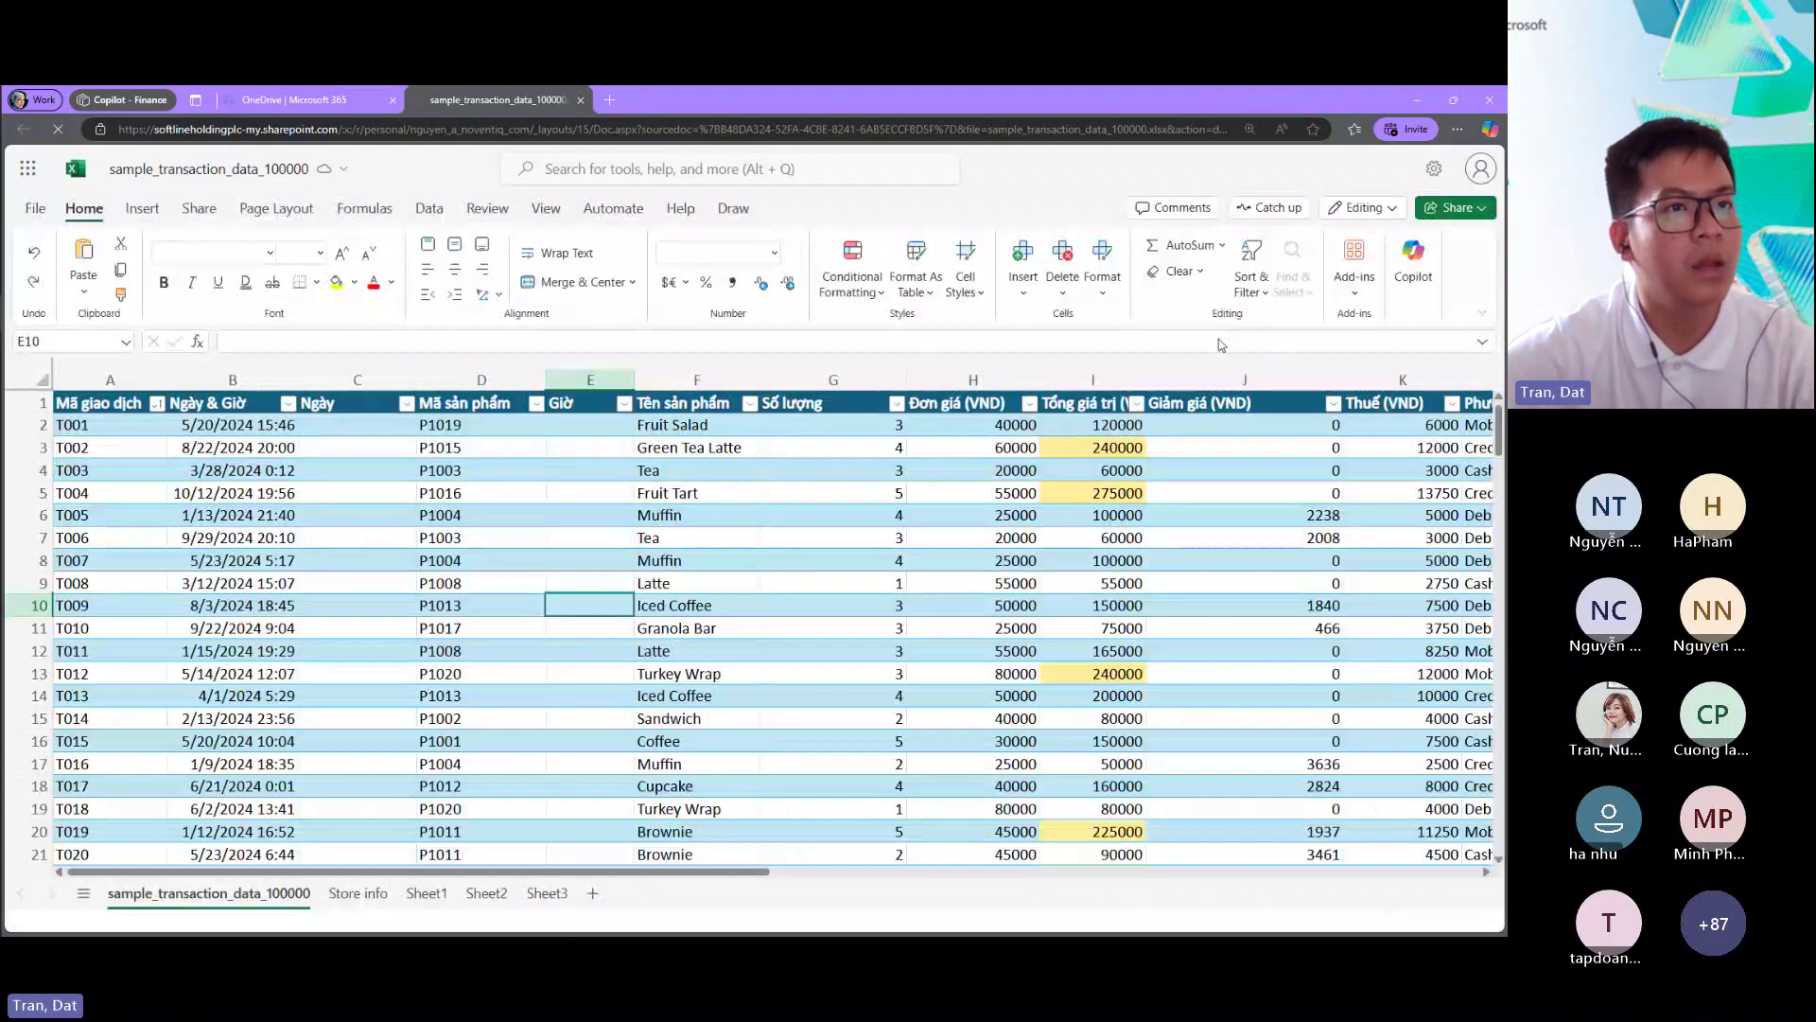
click(1418, 270)
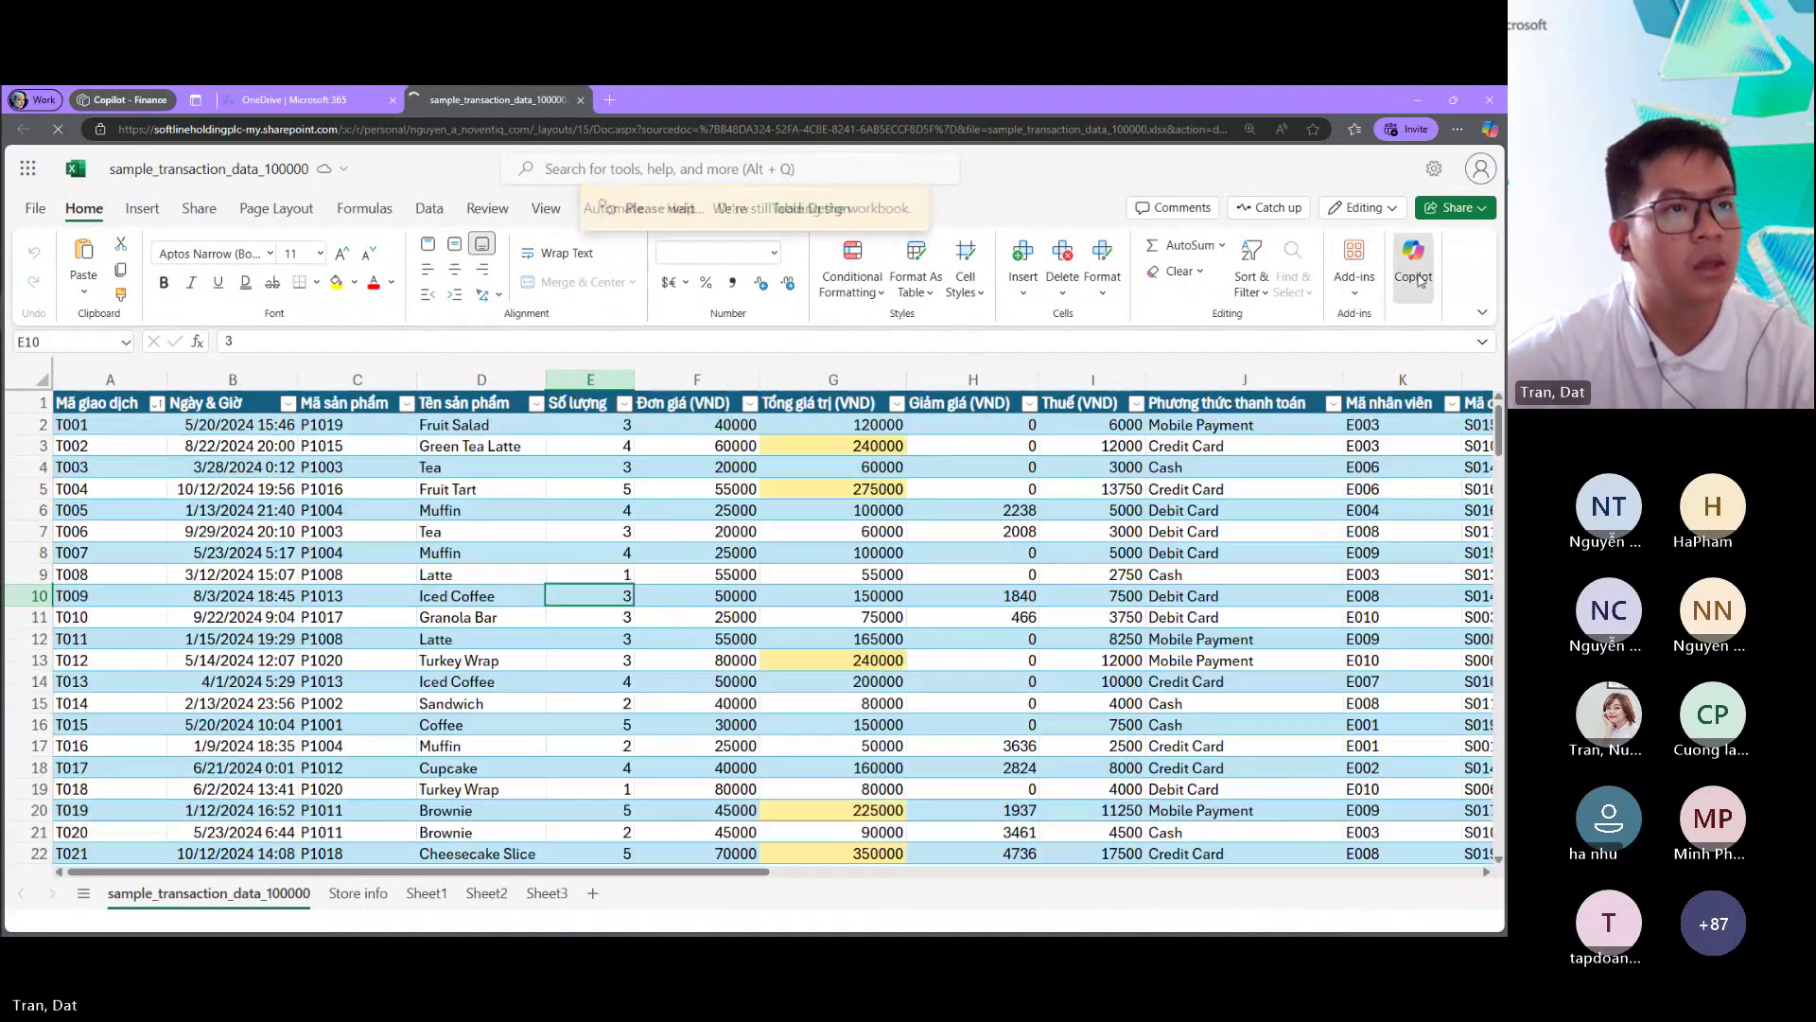
click(1431, 273)
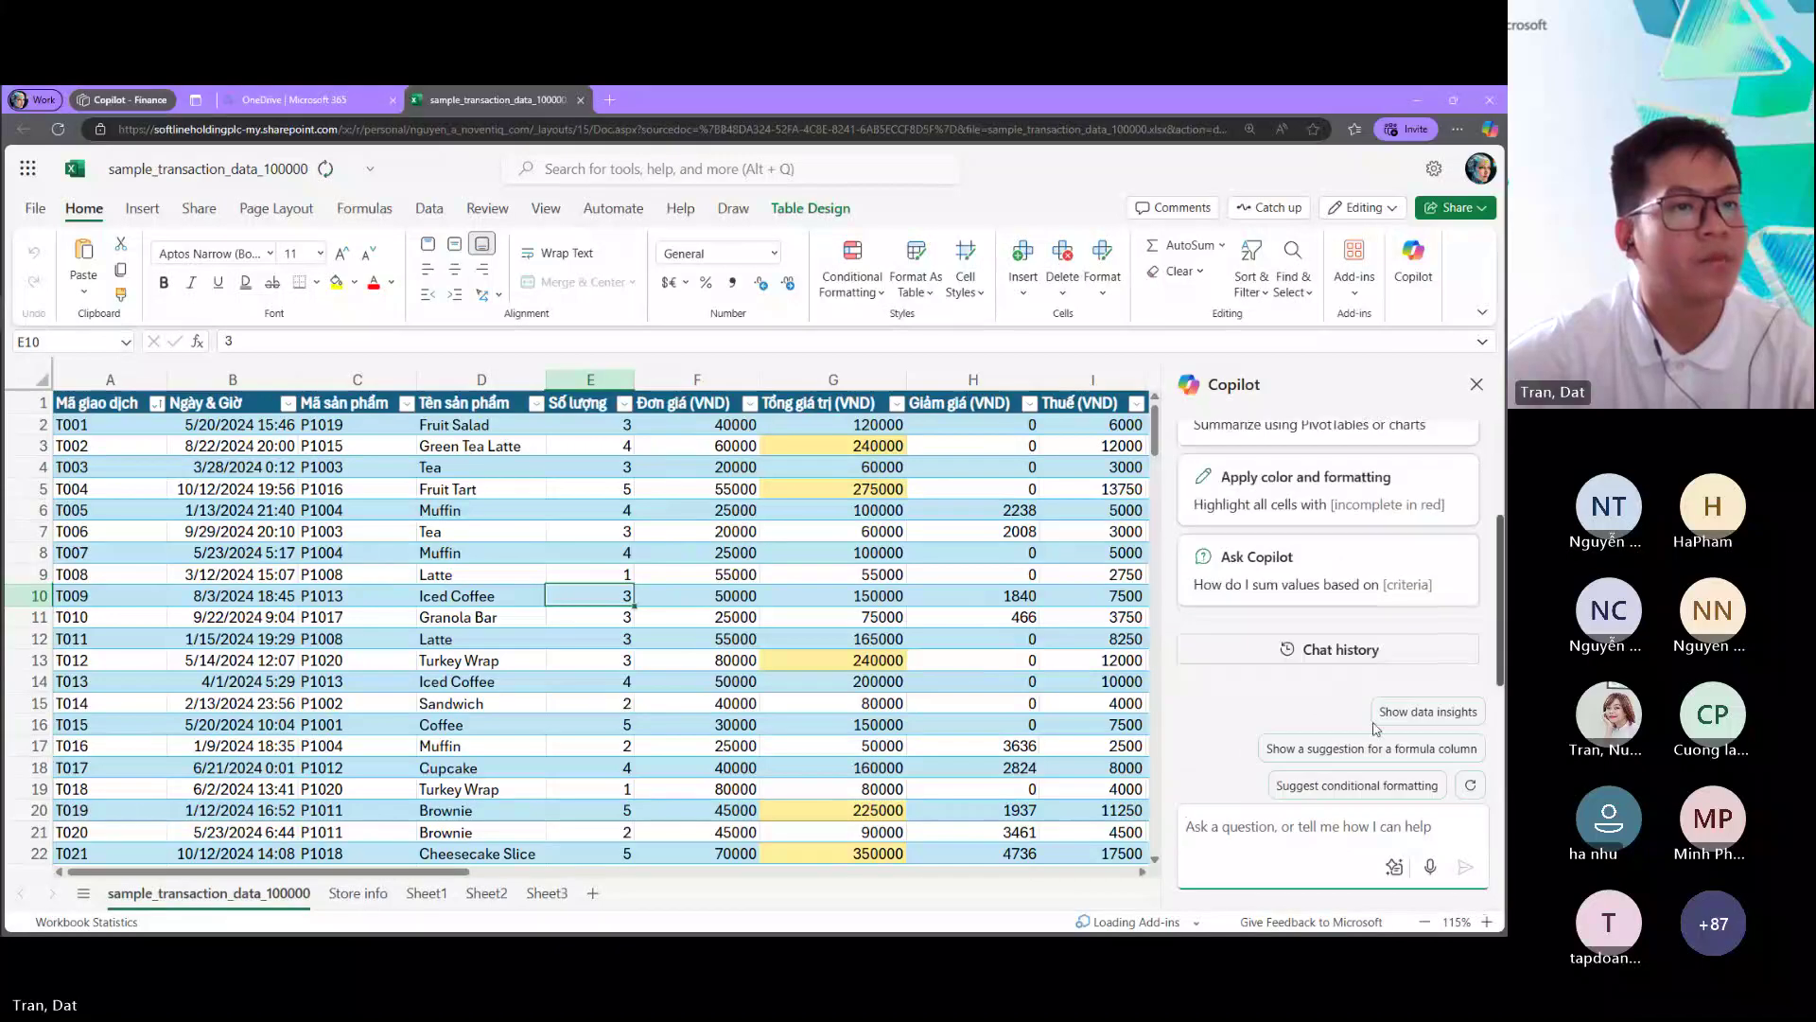
click(1379, 719)
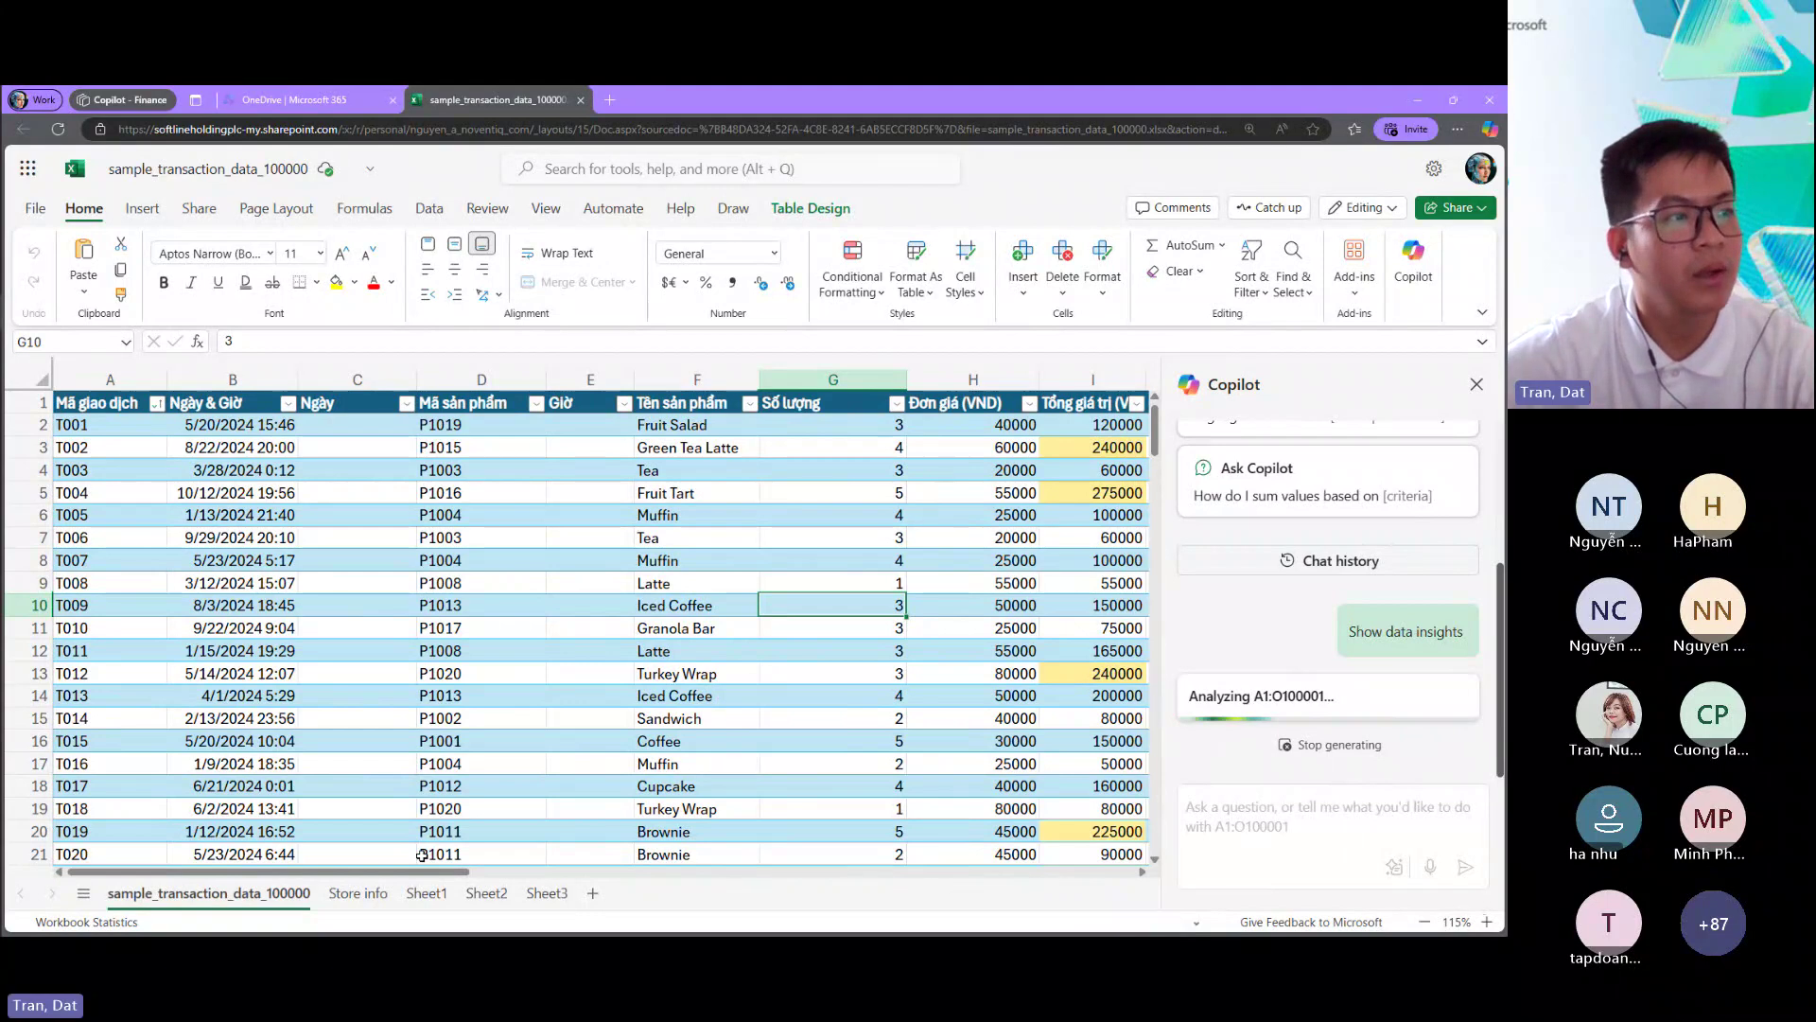
drag(425, 878, 374, 865)
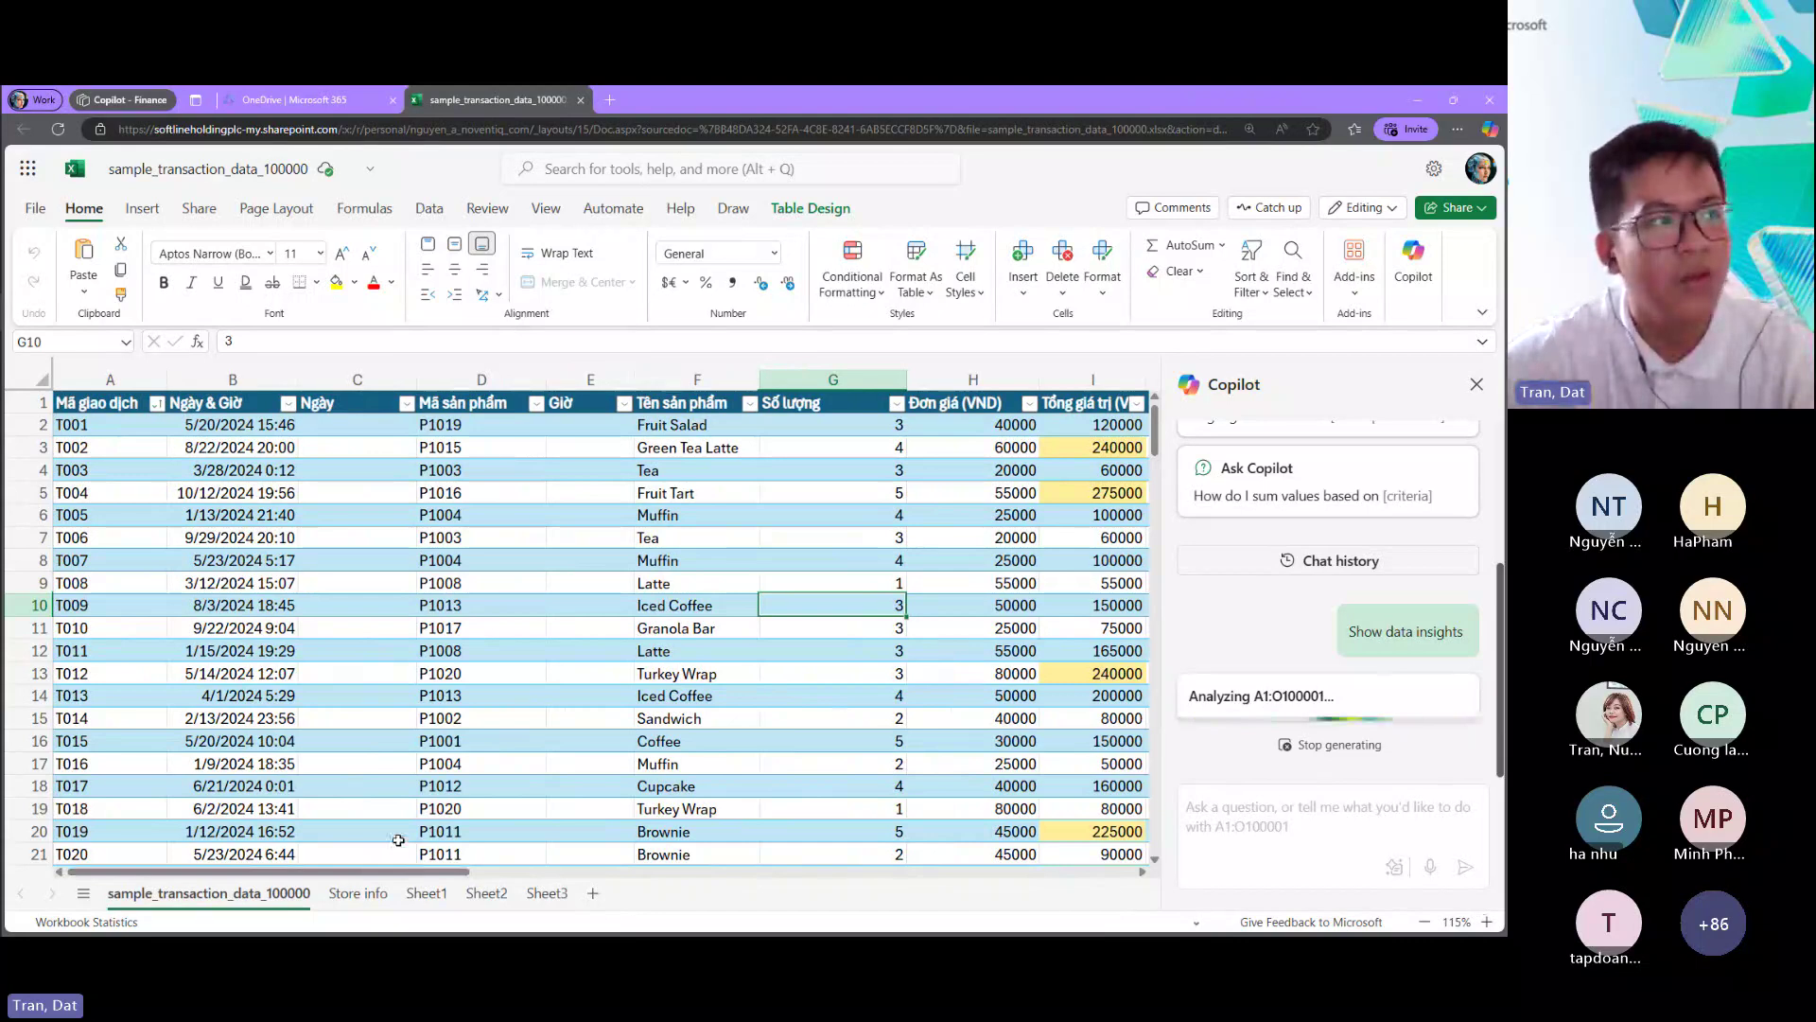
drag(401, 868, 584, 869)
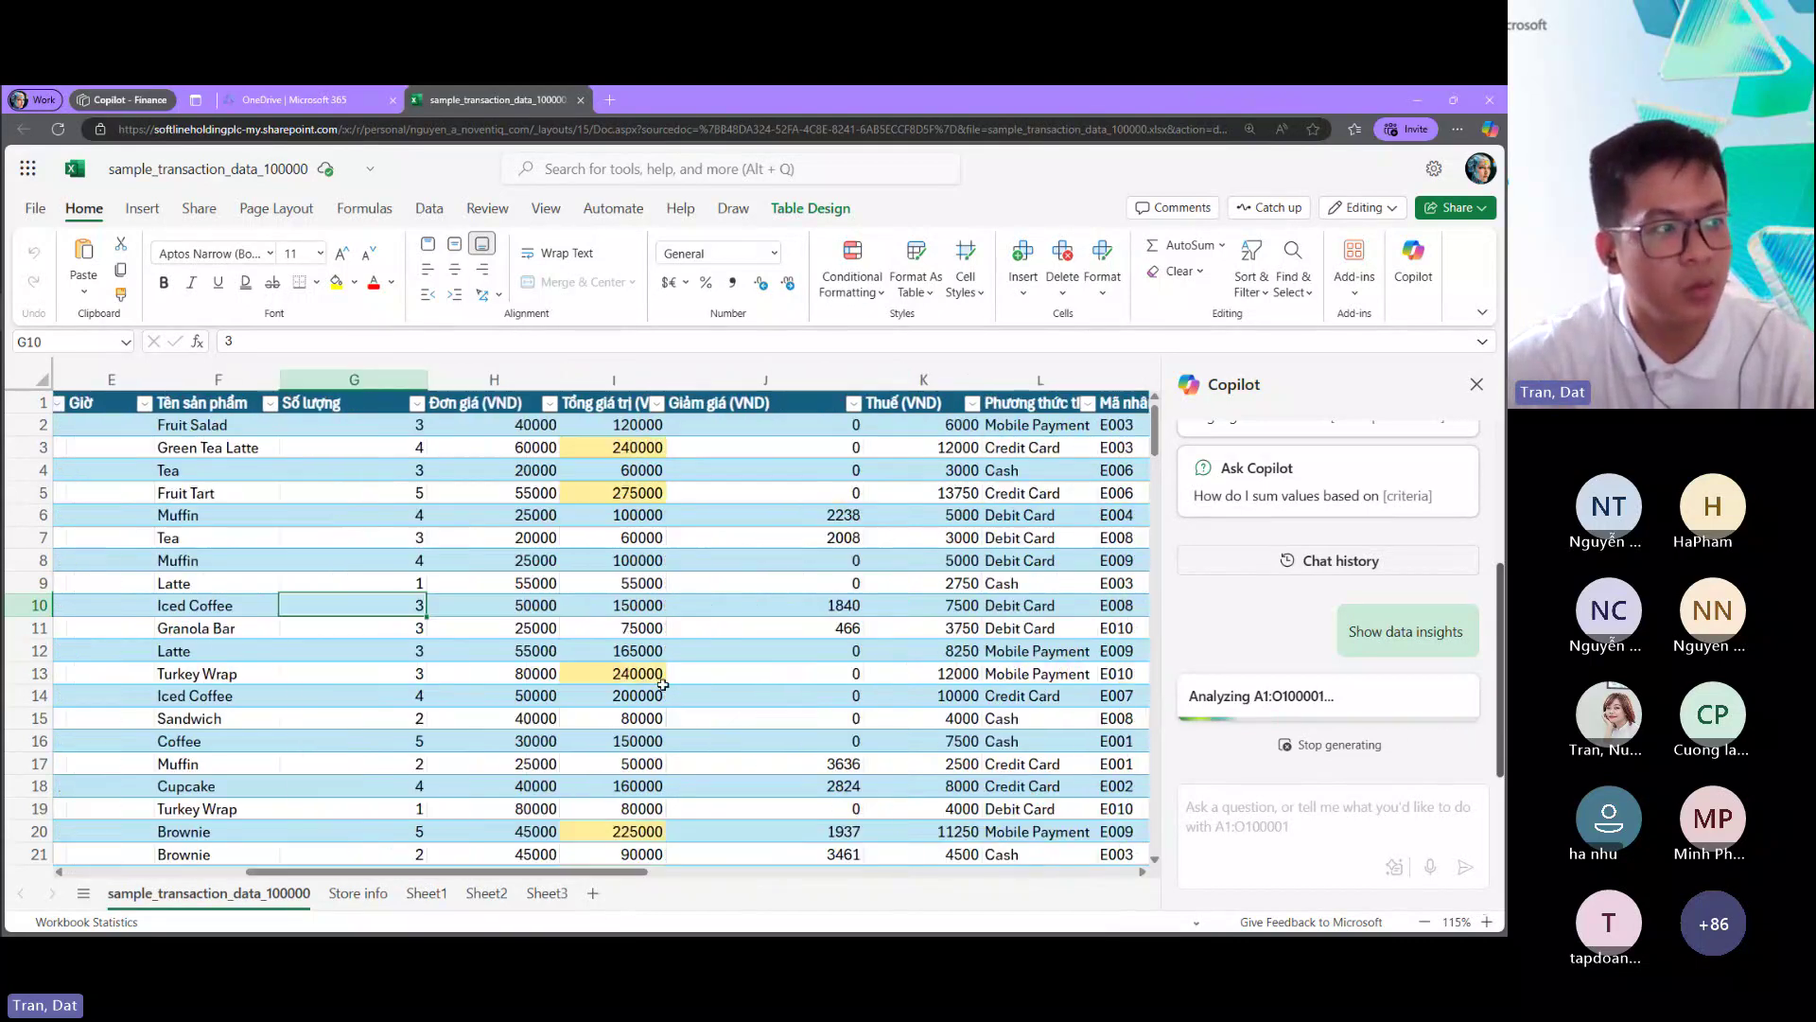
key(Right)
key(Right)
key(Down)
scroll(494, 596, right, 5)
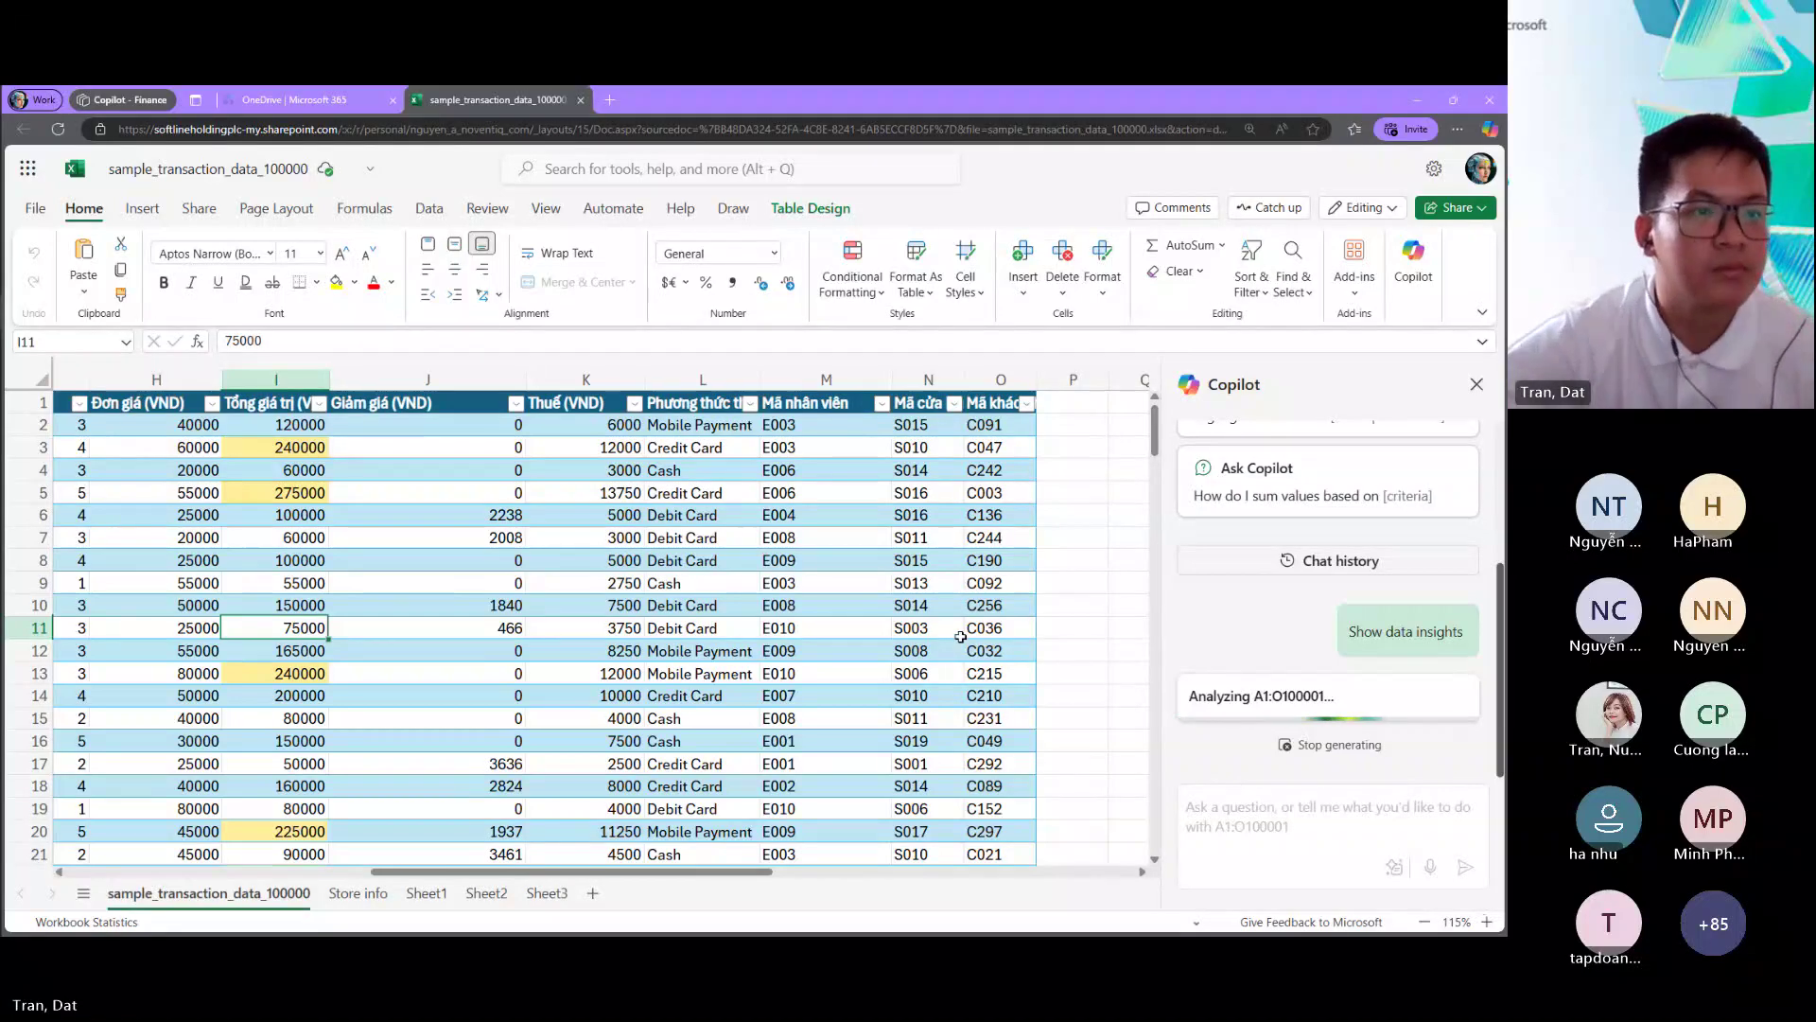
click(1330, 745)
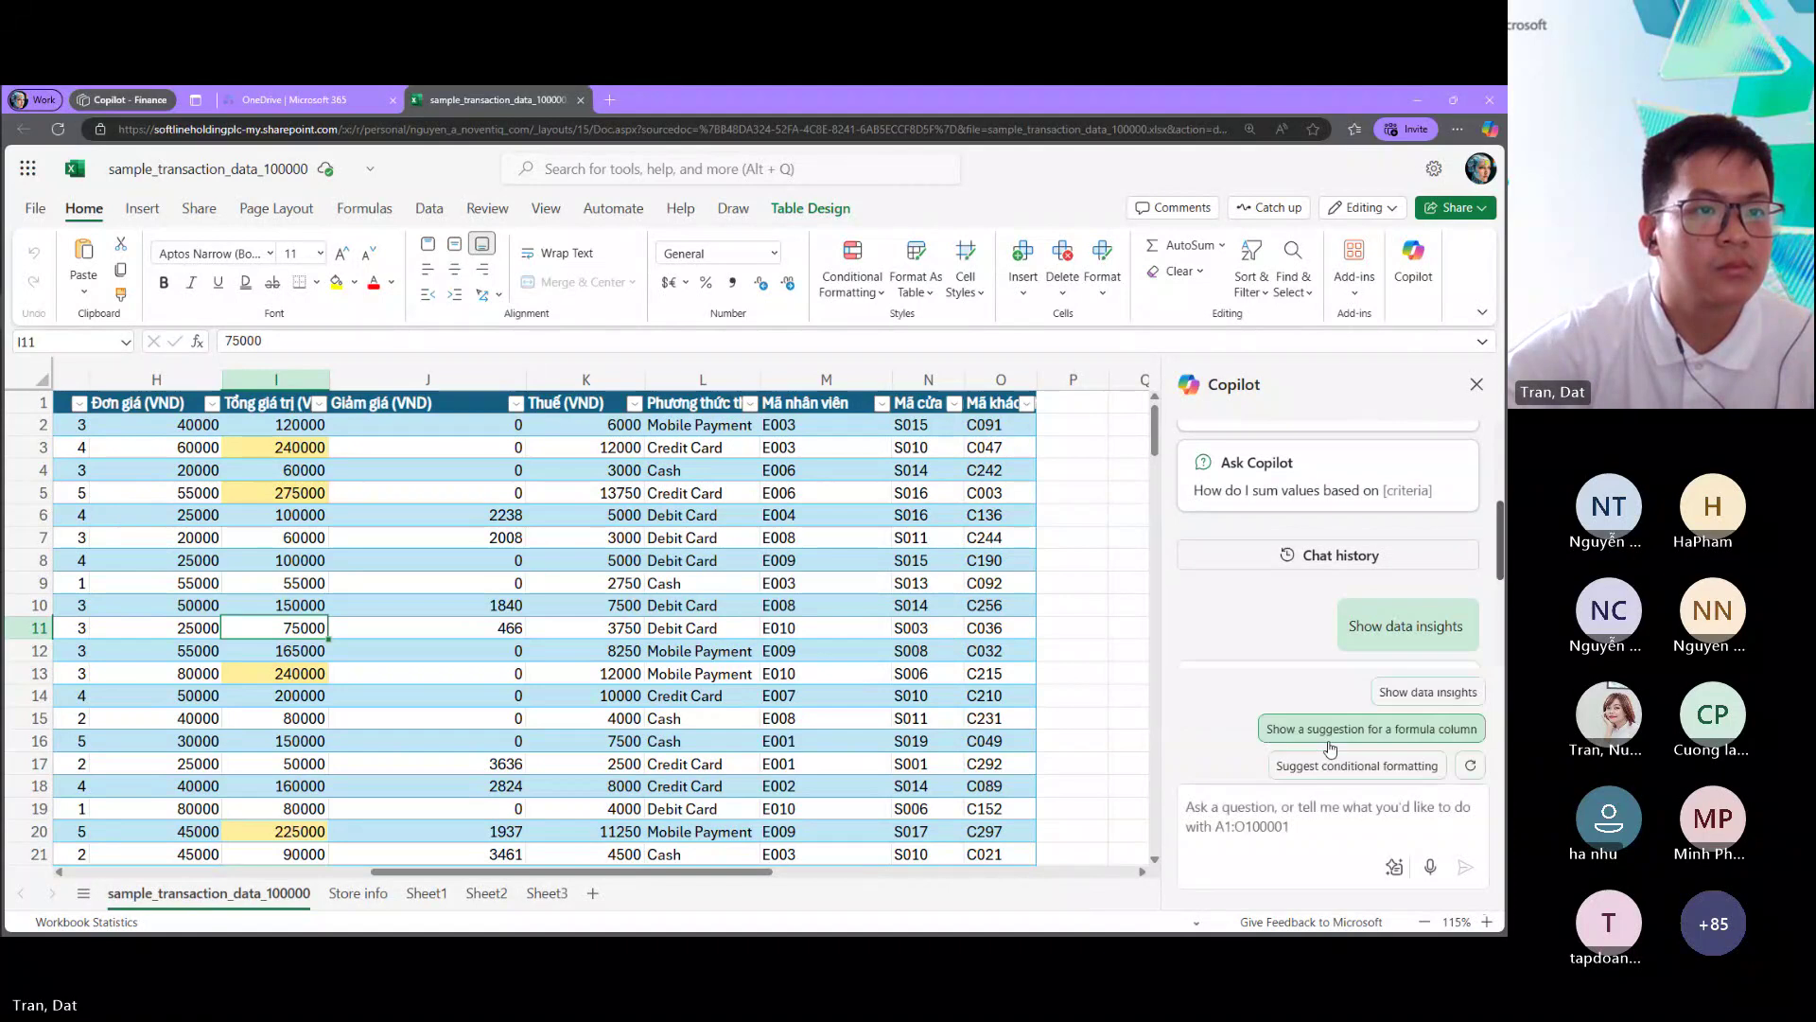
Step: Ask Copilot to "Show data insights" for the transaction table
click(1417, 695)
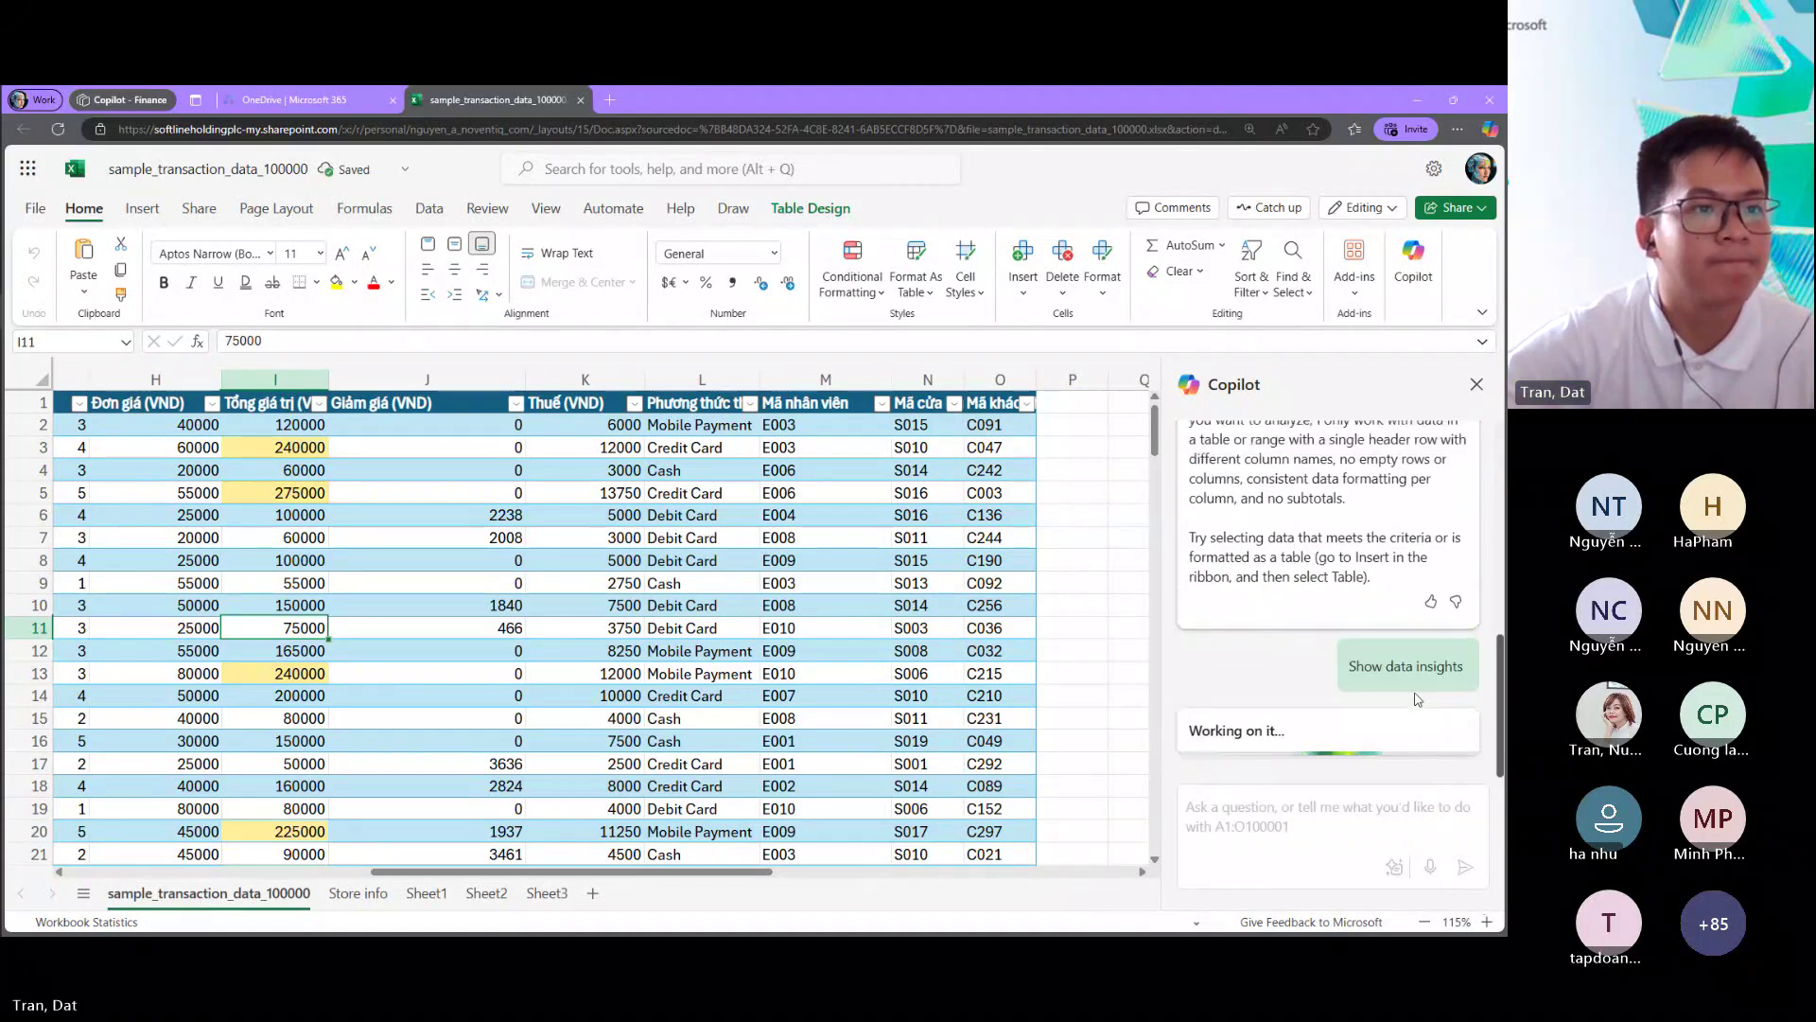
click(870, 653)
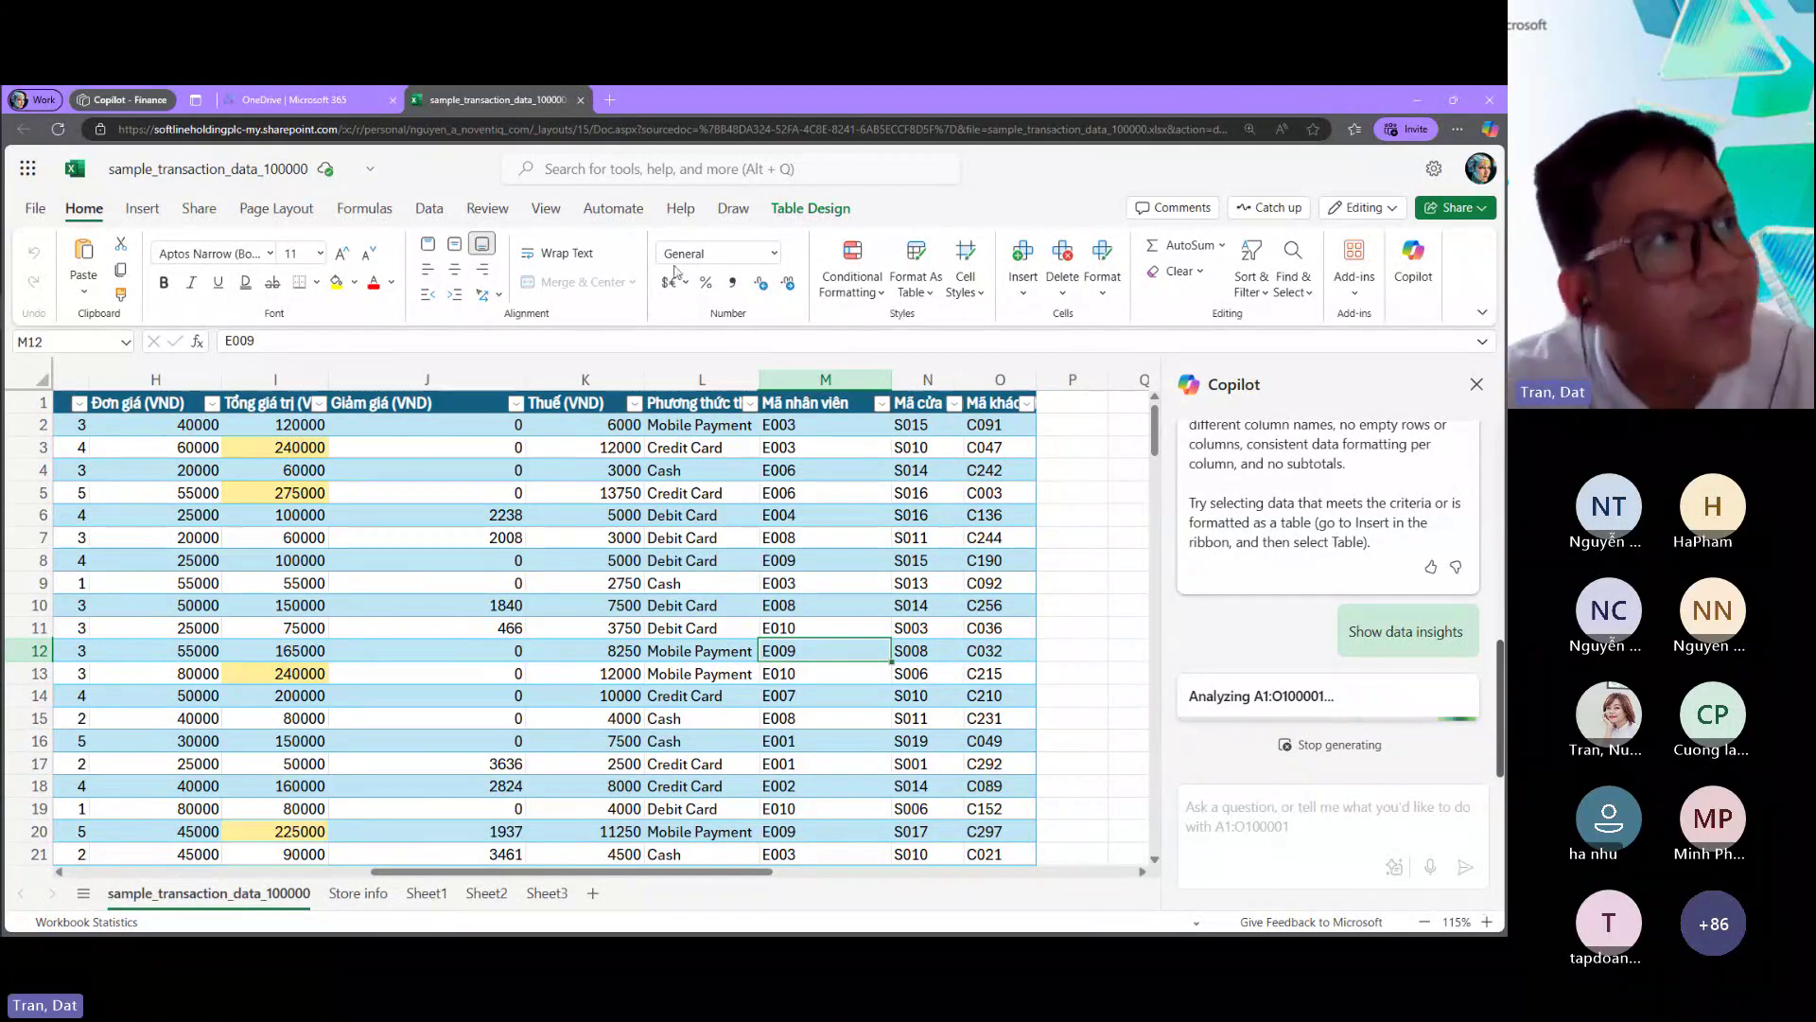
click(316, 102)
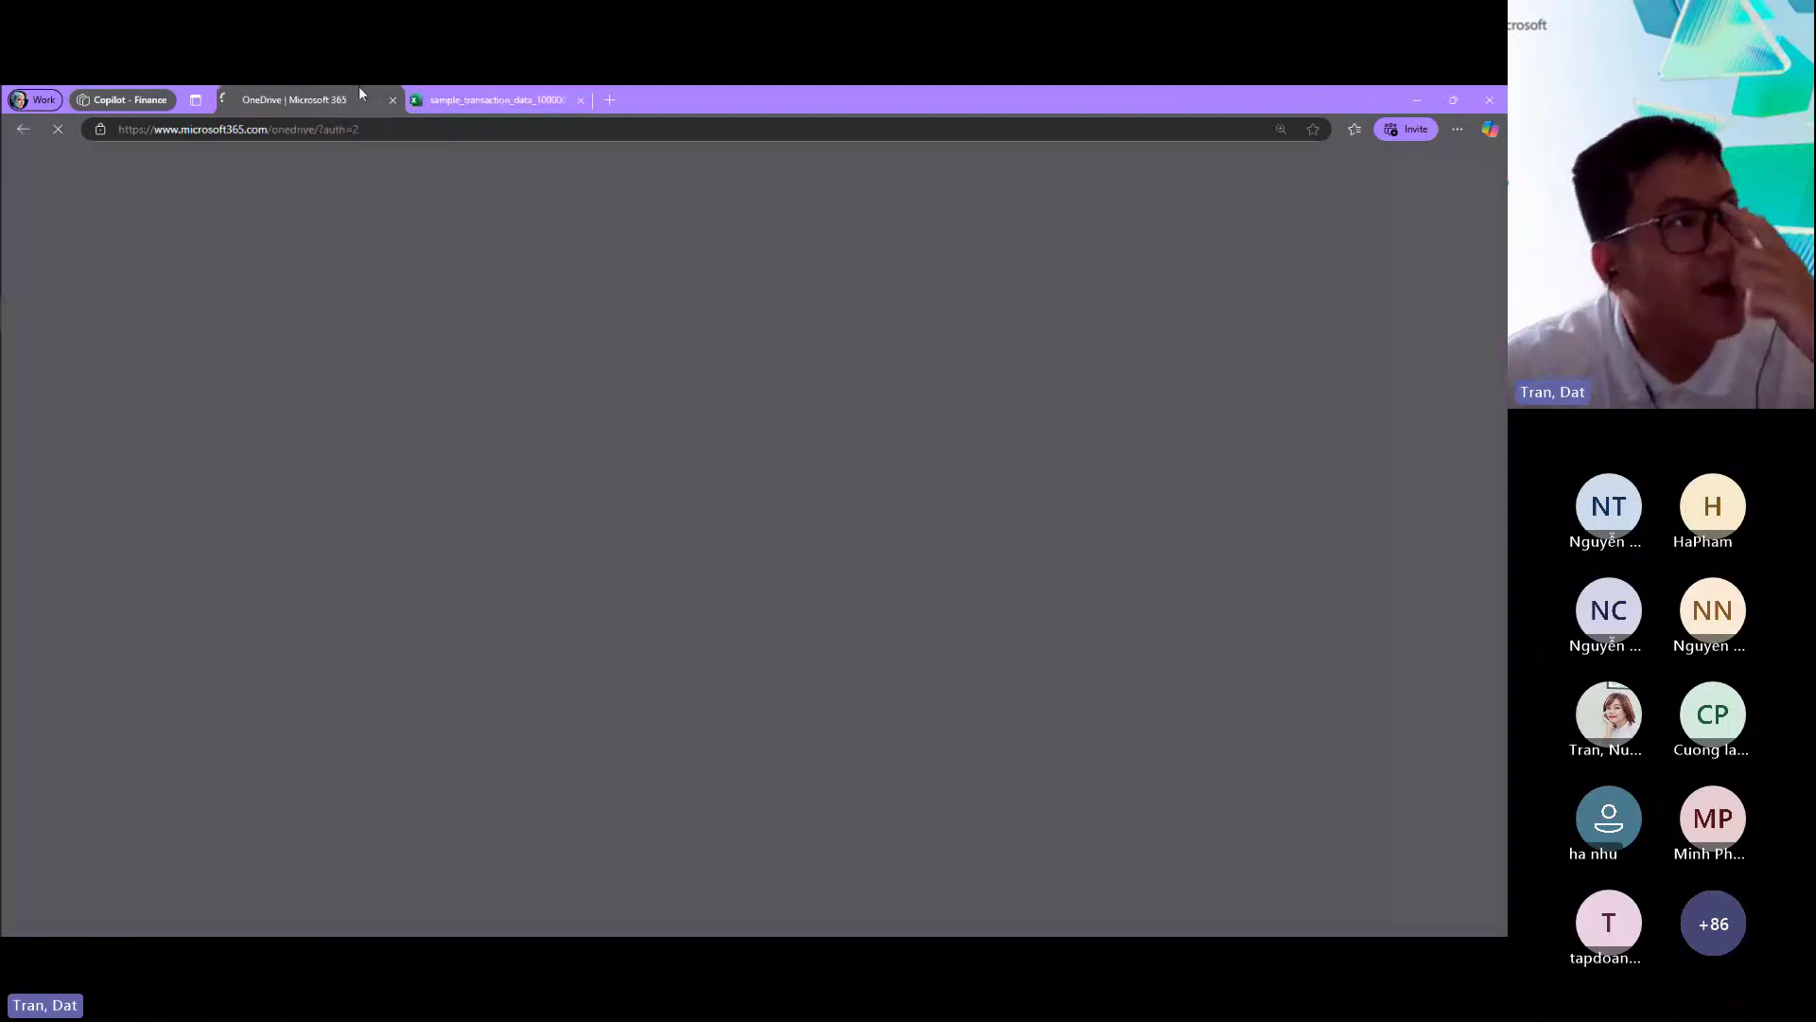
key(ctrl+Tab)
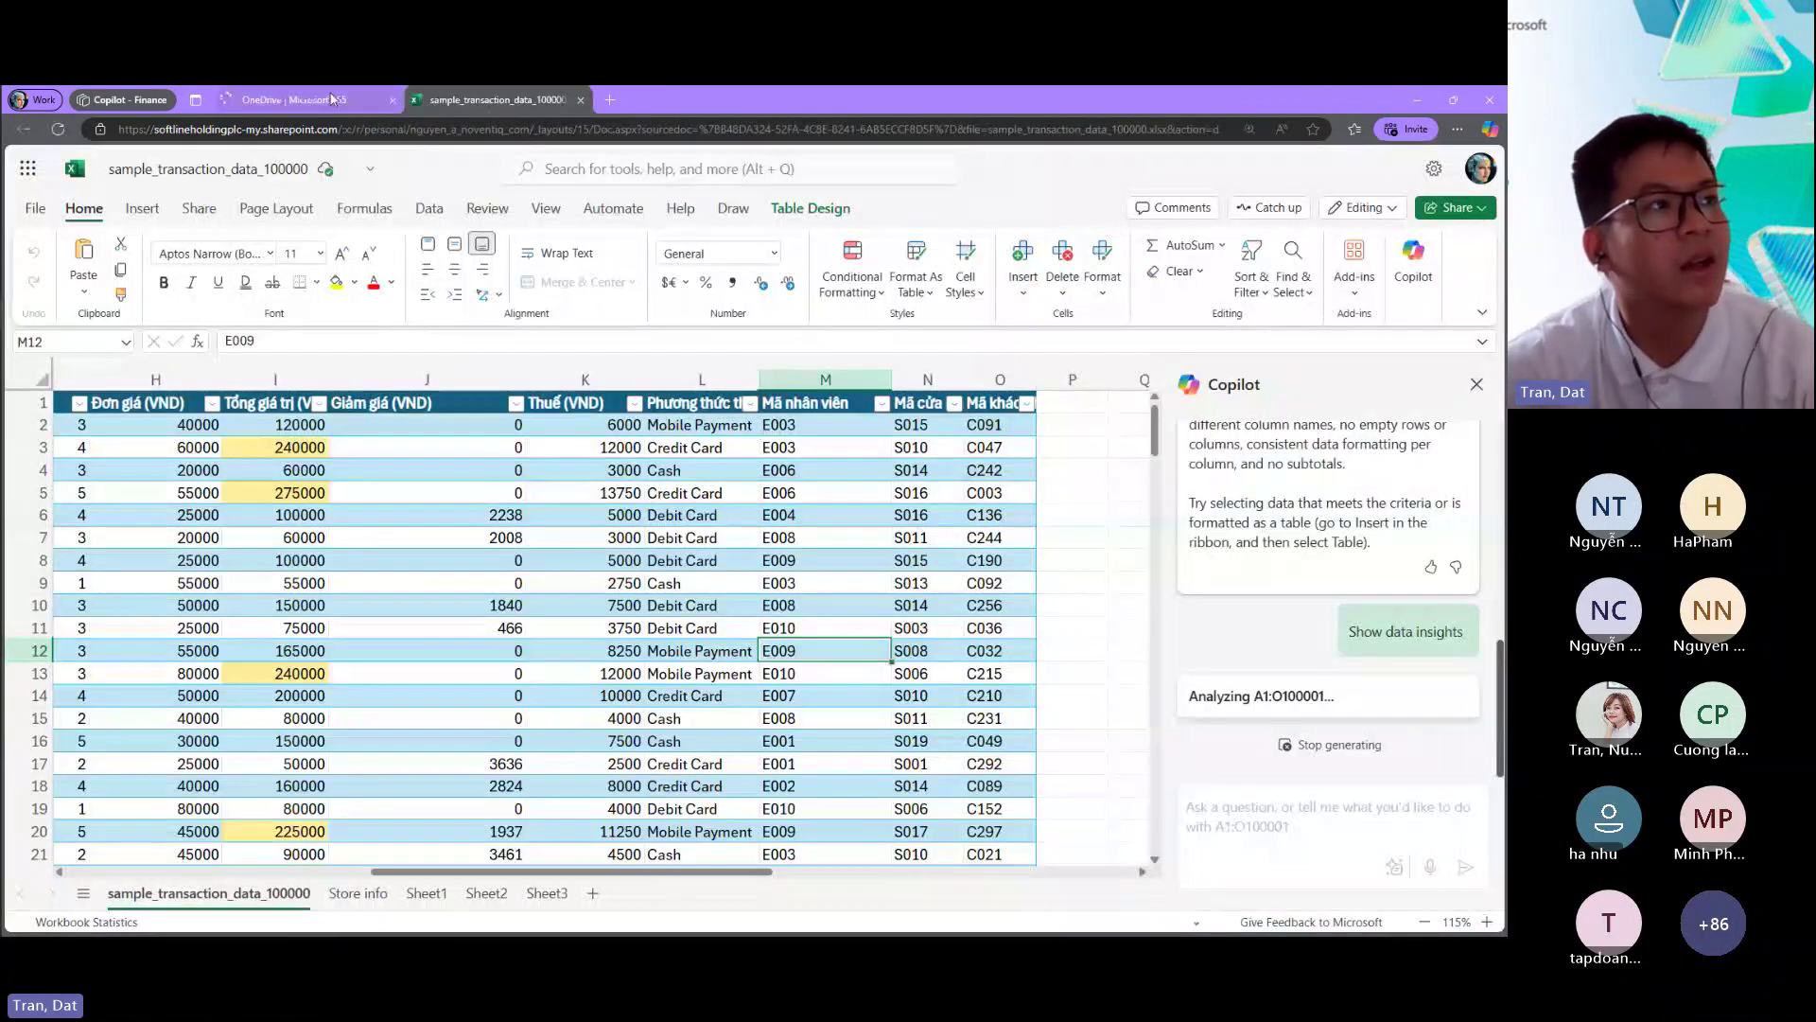
click(333, 99)
click(492, 101)
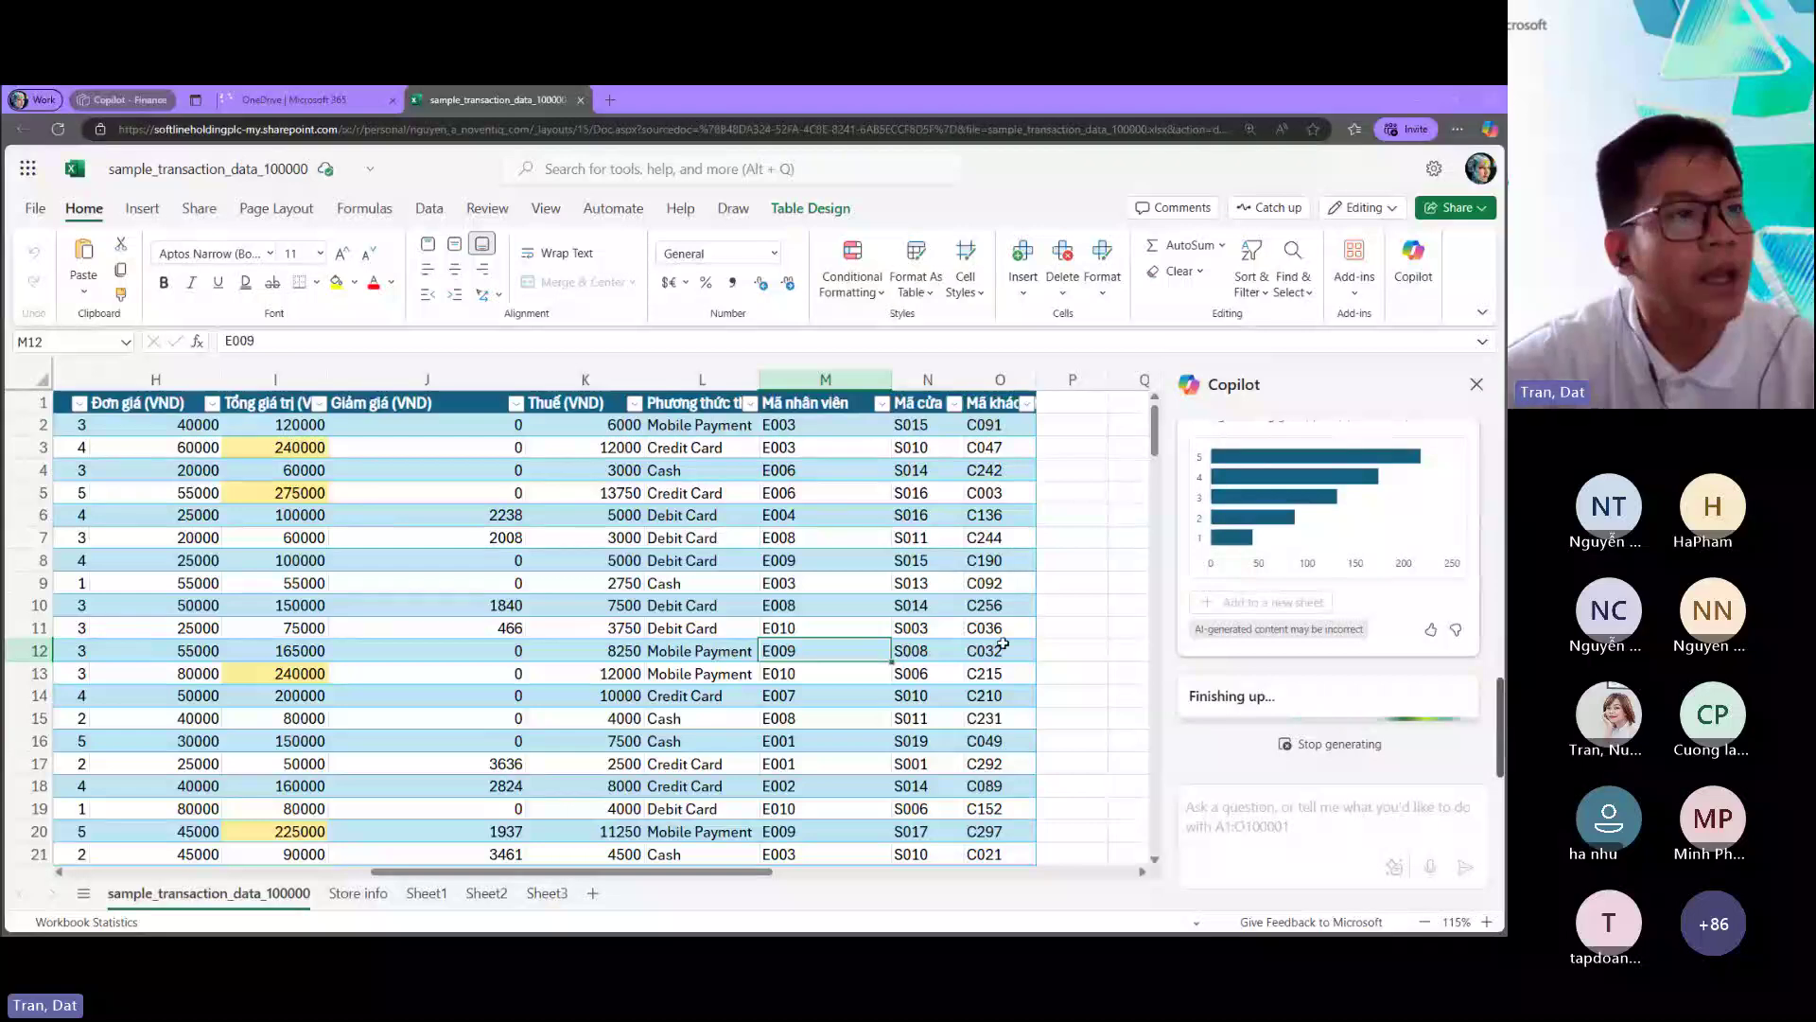
key(ctrl+shift+Tab)
key(ctrl+Tab)
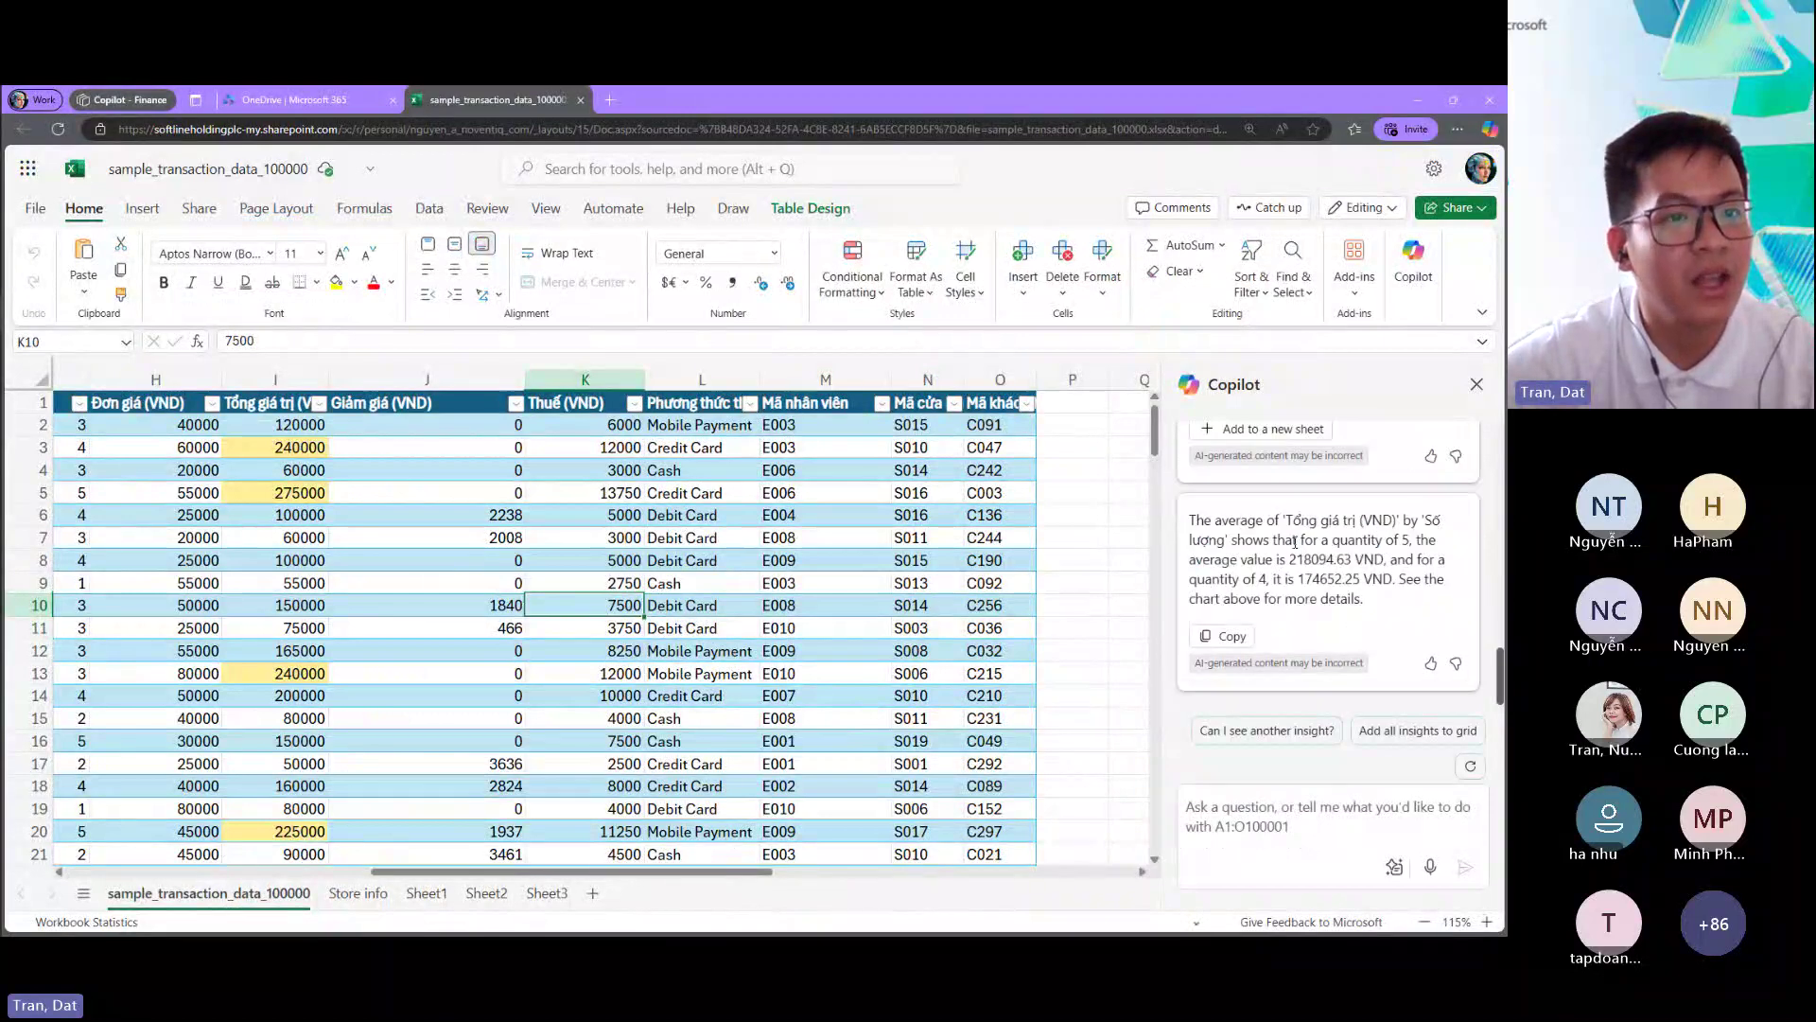
Step: Have Copilot add all insights to the grid on a new sheet
click(1372, 732)
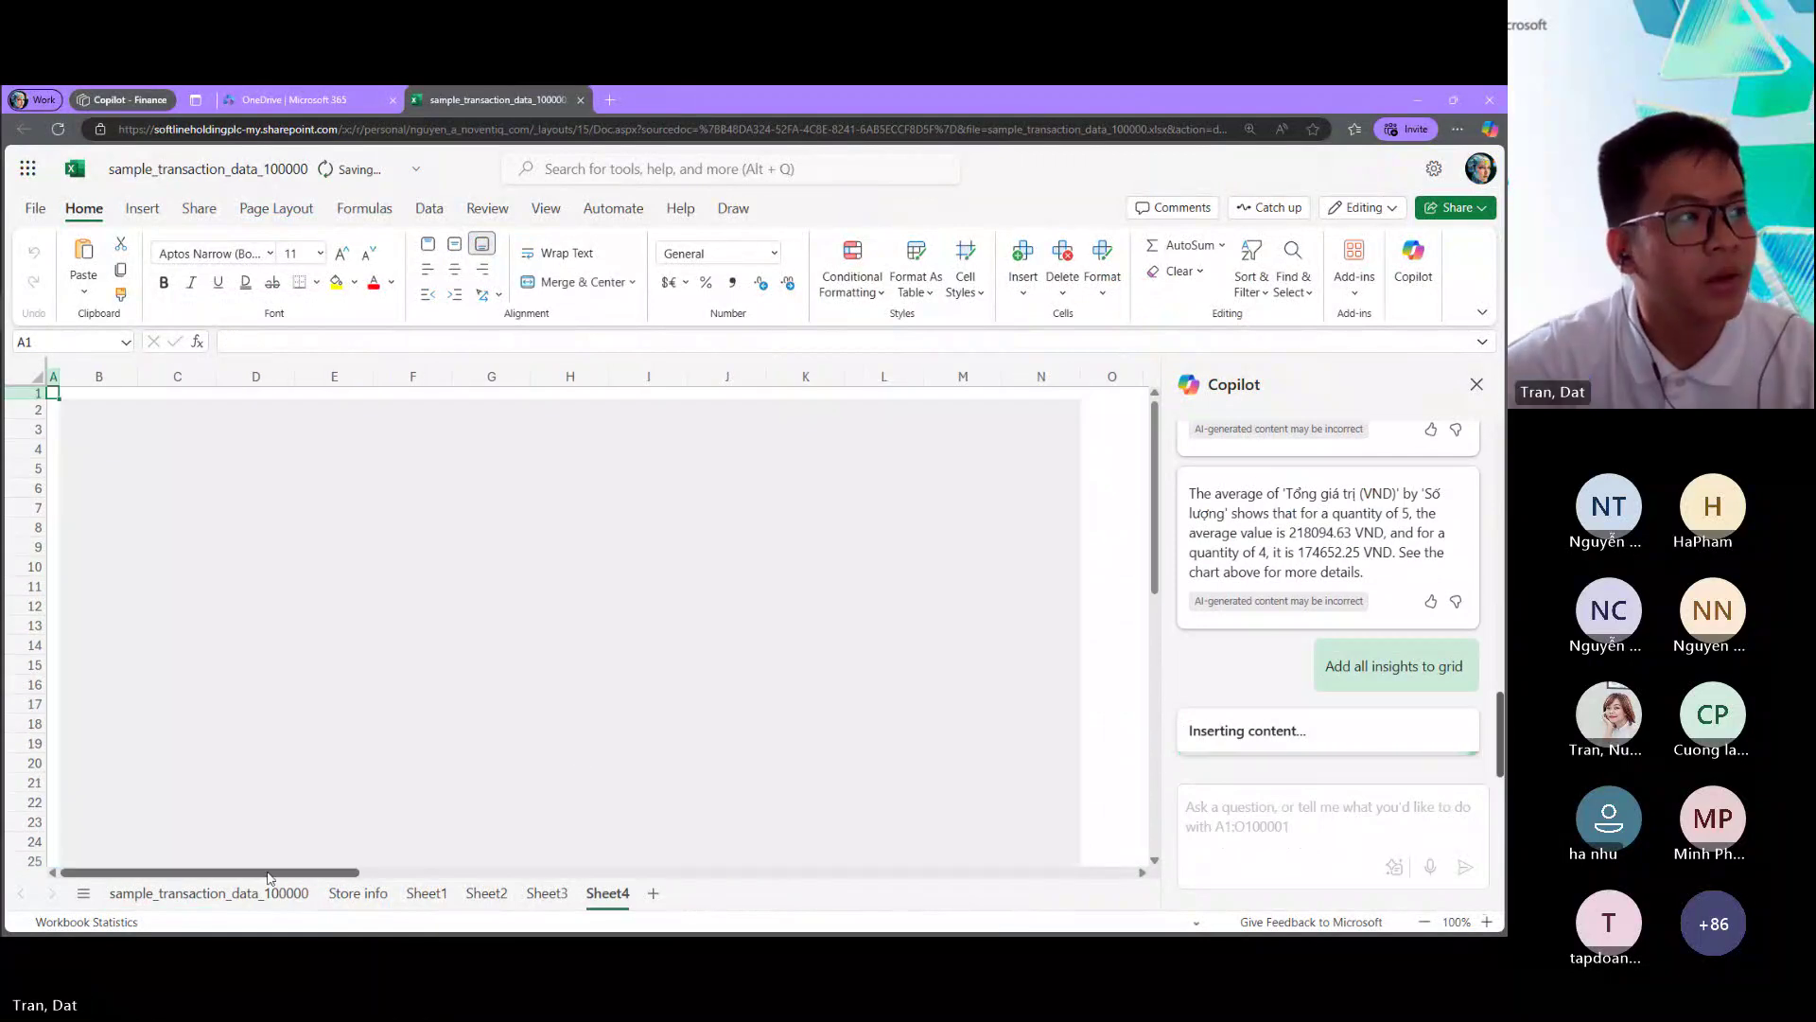
scroll(386, 677, down, 3)
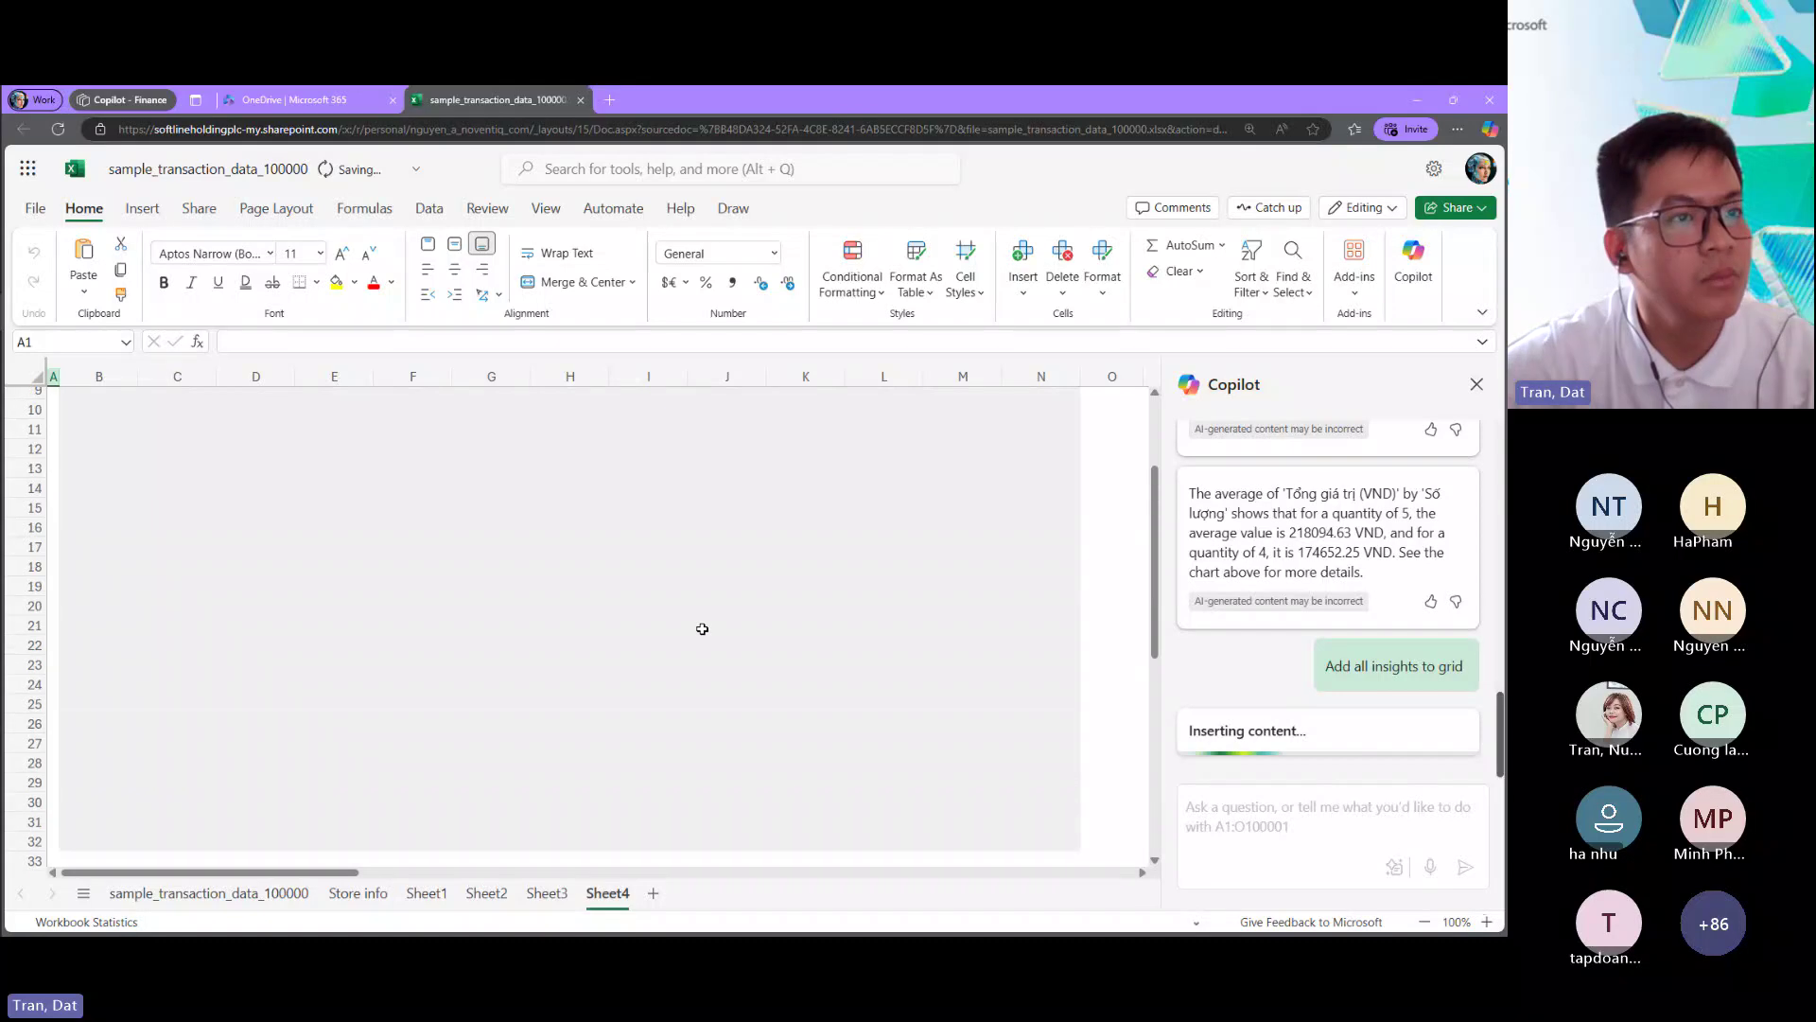
scroll(1273, 570, up, 3)
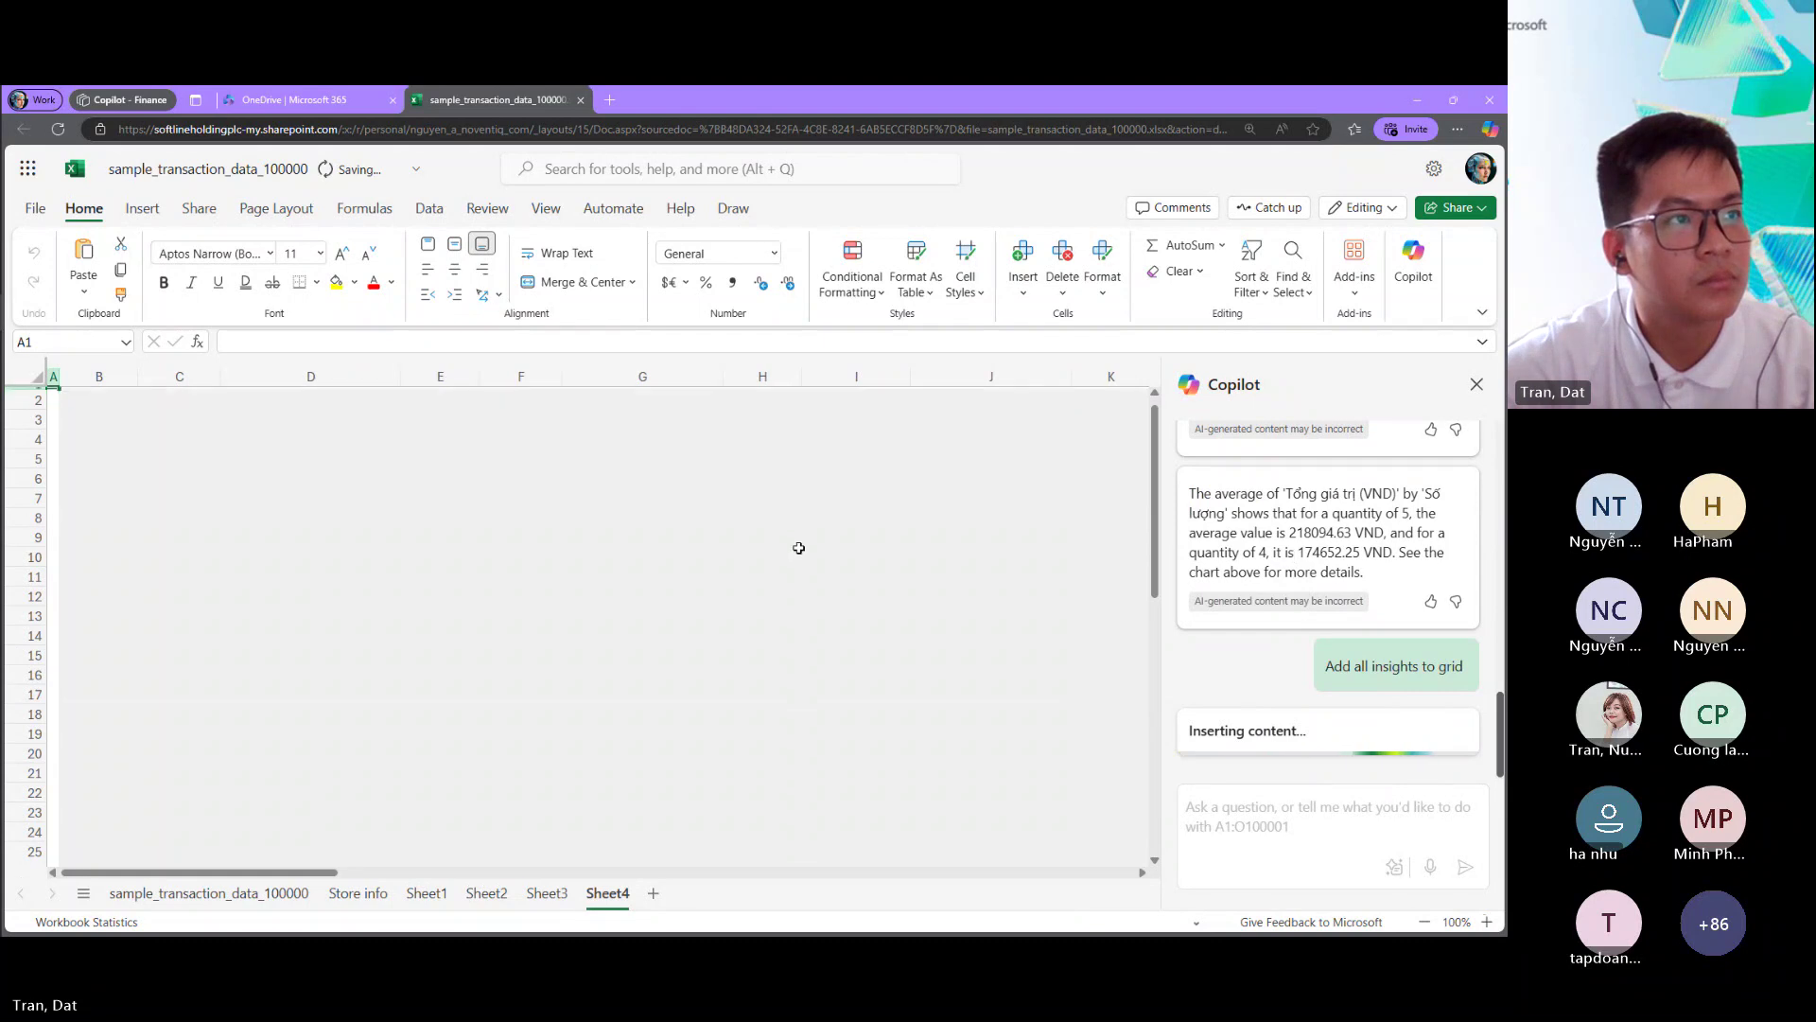
scroll(700, 632, down, 1)
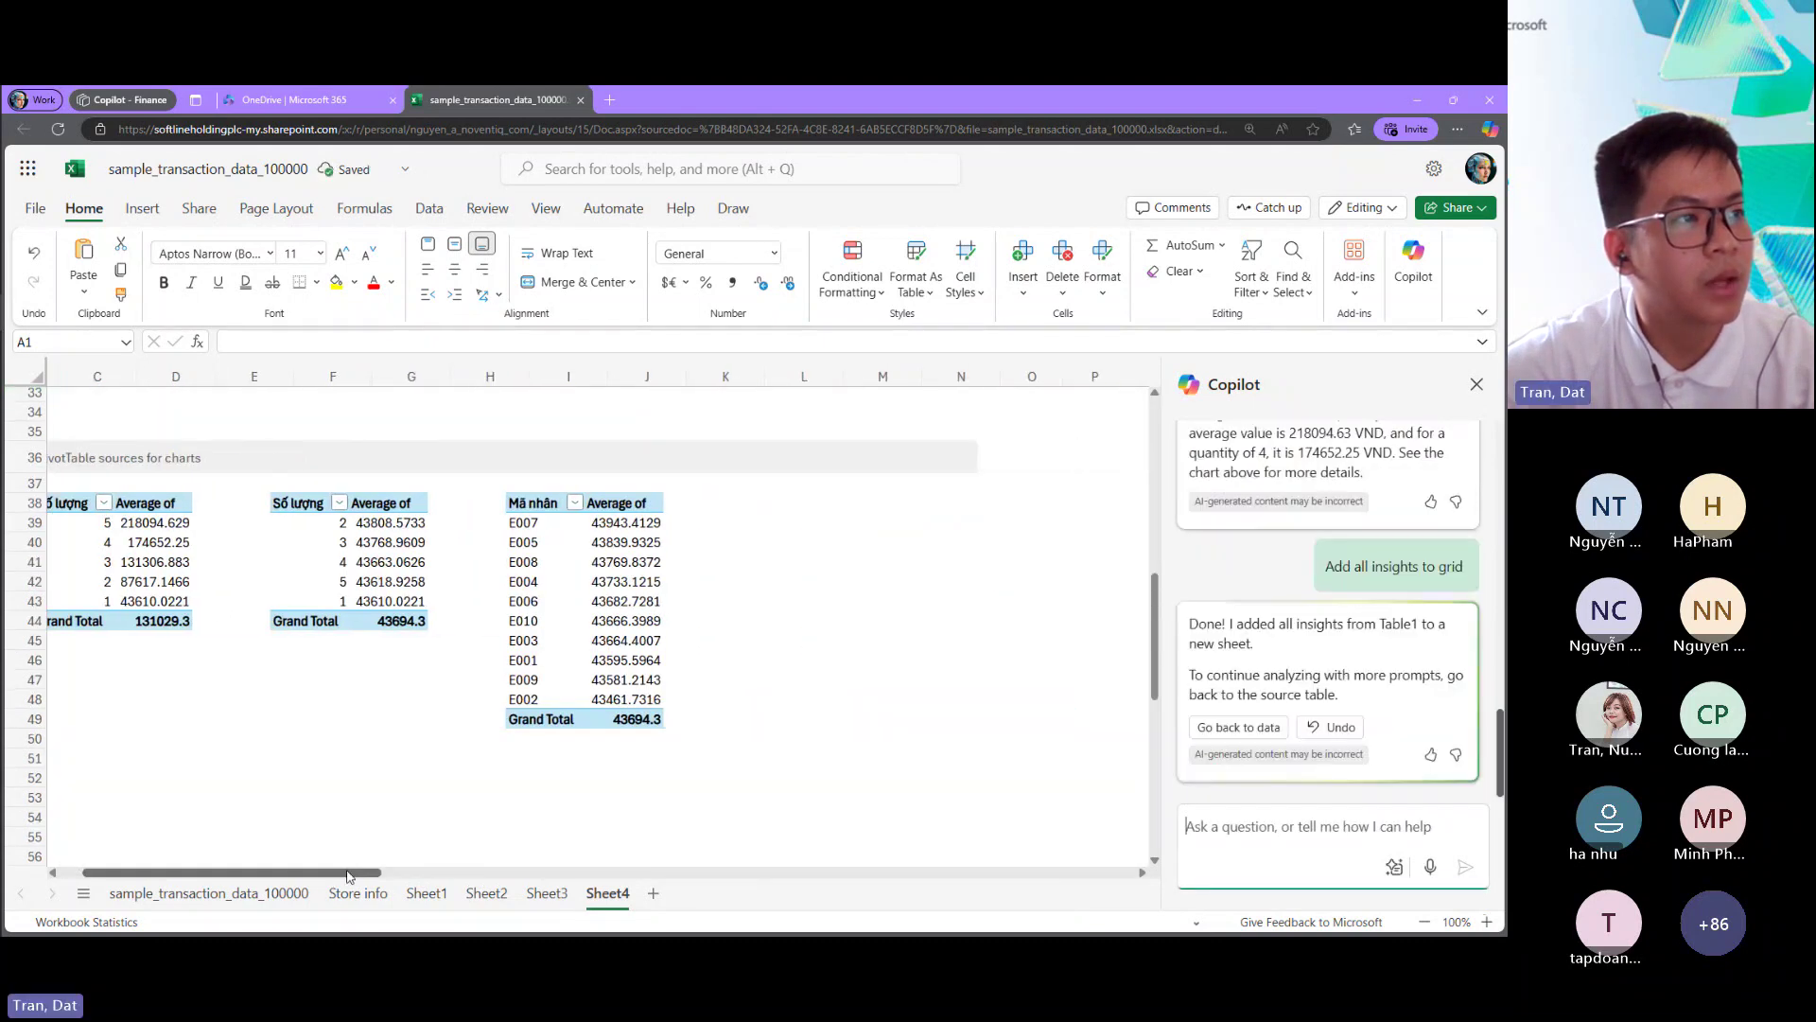
Step: Examine the insight charts of Tổng giá trị (VND) and Đơn giá (VND) by Số lượng and Mã nhân viên on Sheet4
scroll(184, 534, up, 10)
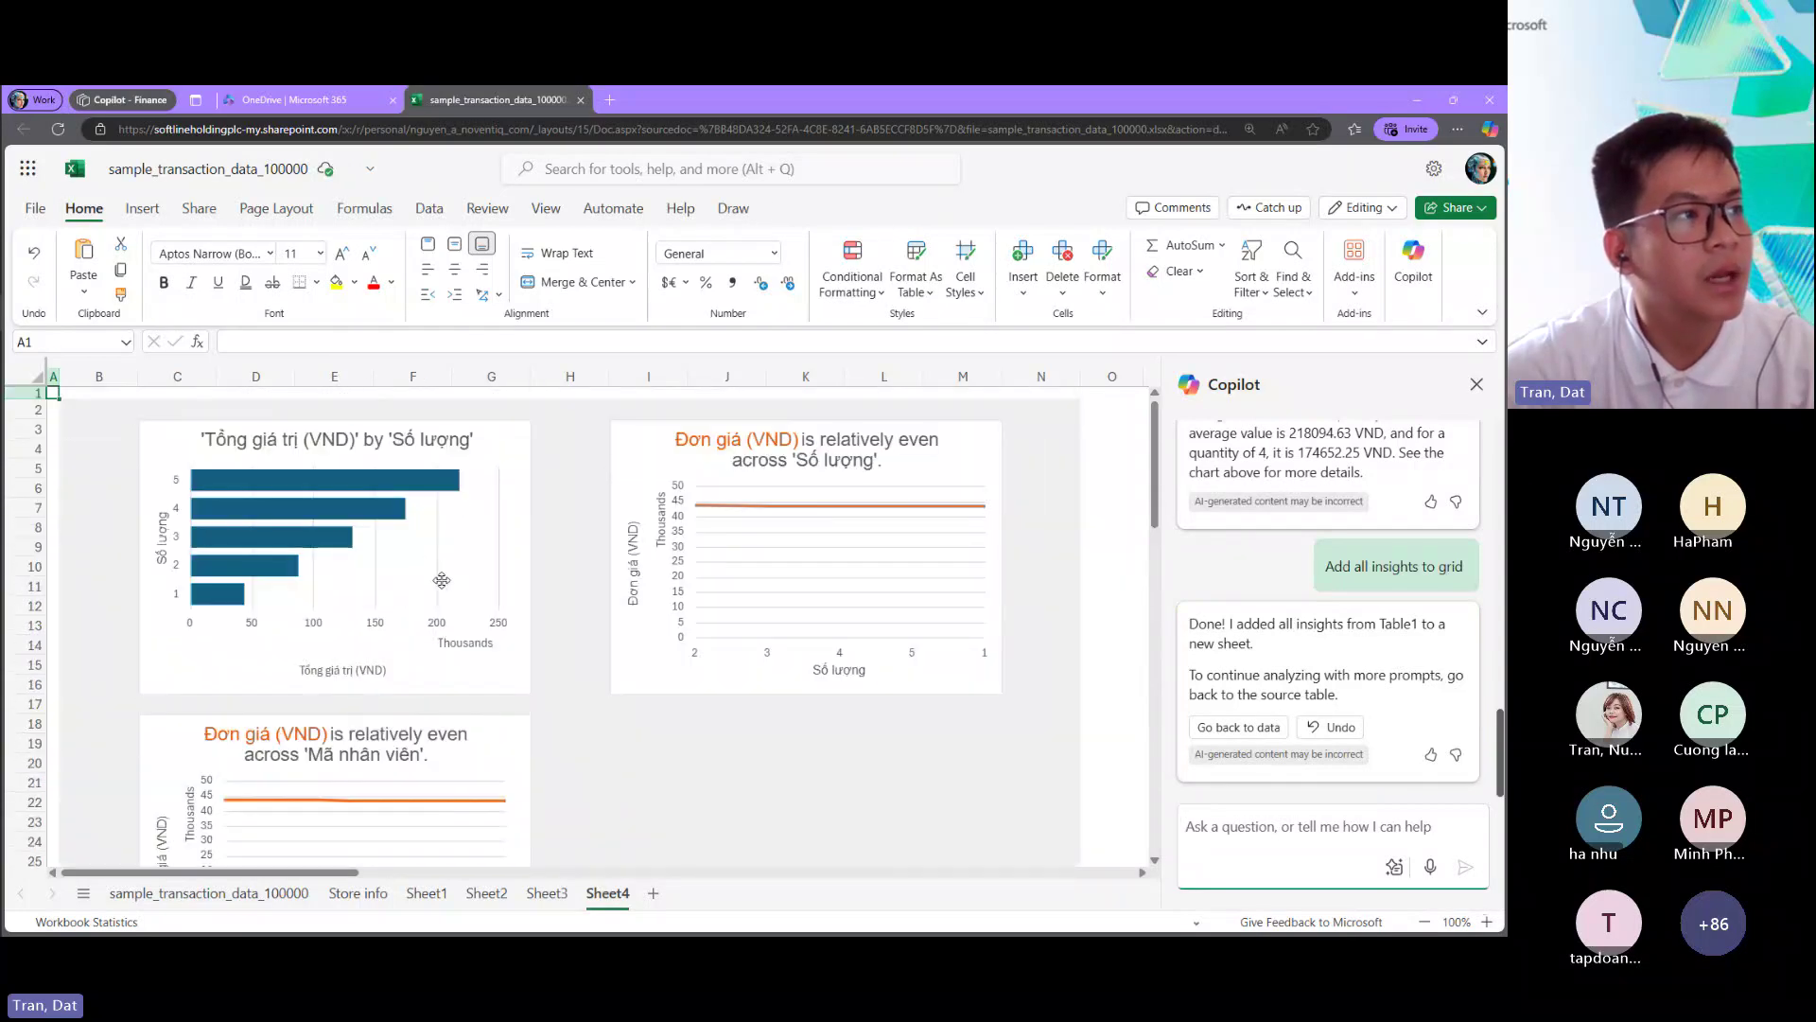
click(444, 582)
click(572, 704)
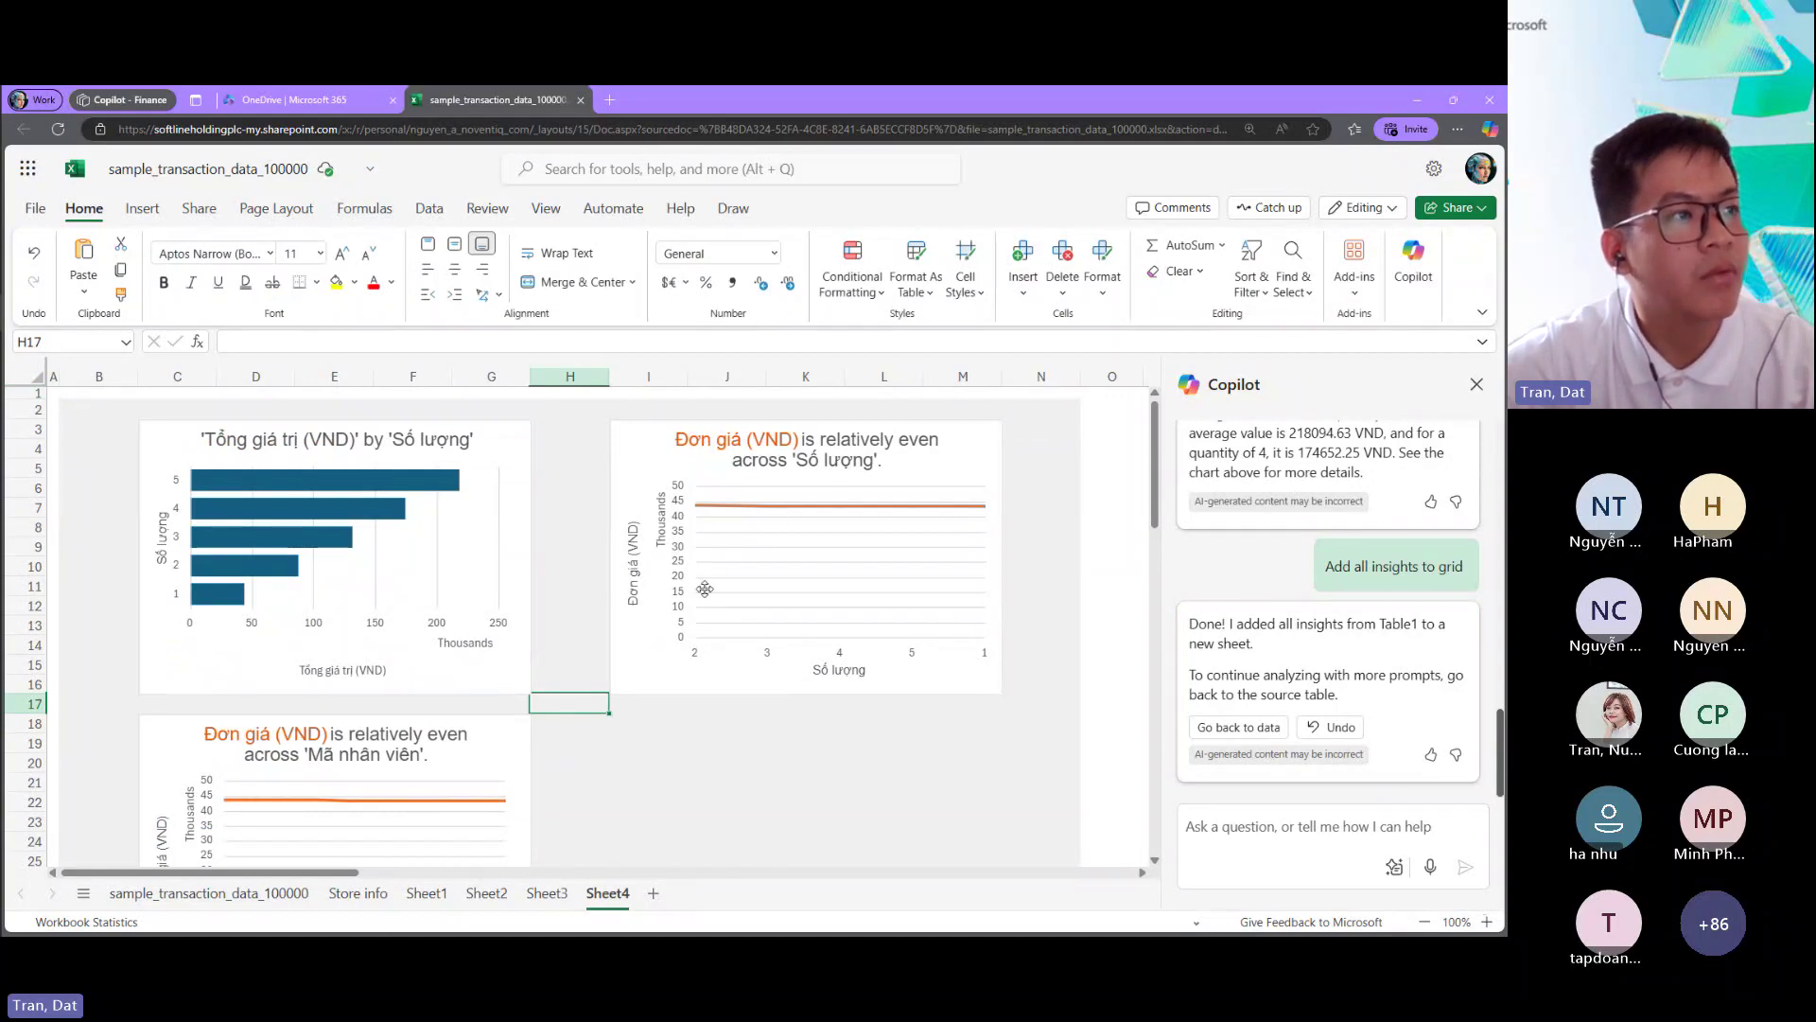
scroll(681, 586, down, 3)
click(594, 647)
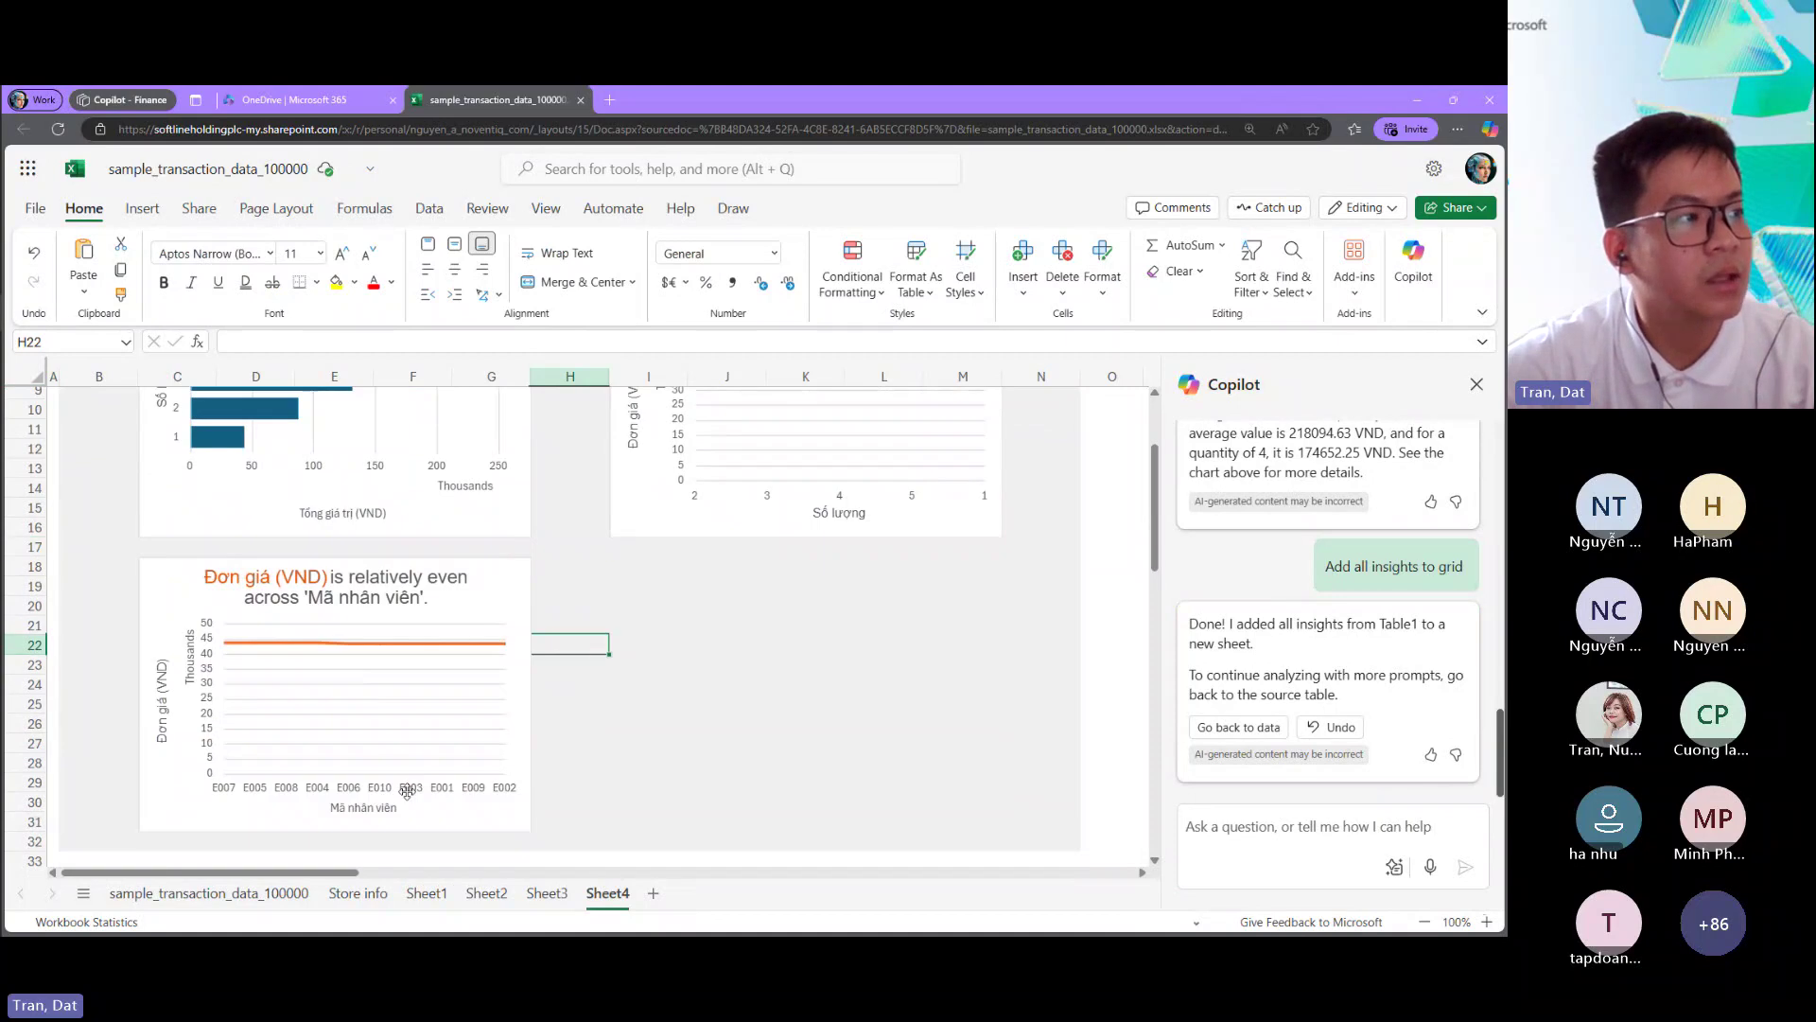
click(590, 763)
scroll(589, 762, up, 3)
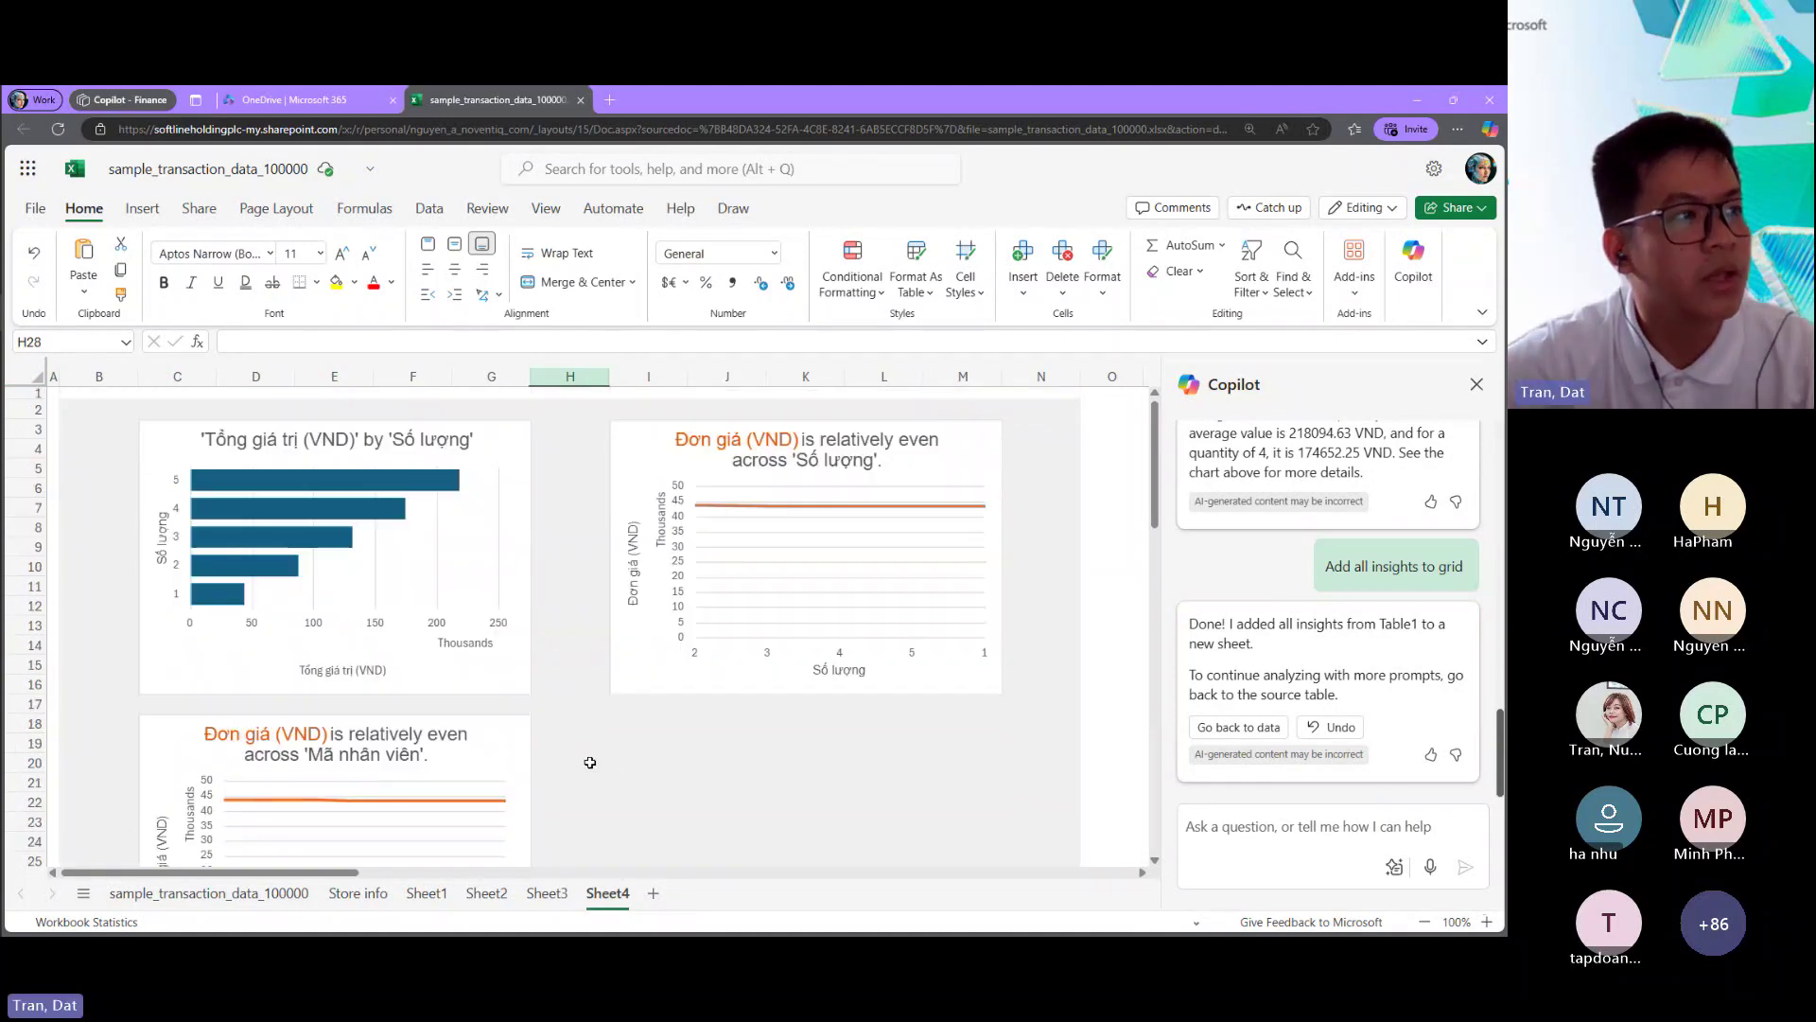
click(591, 705)
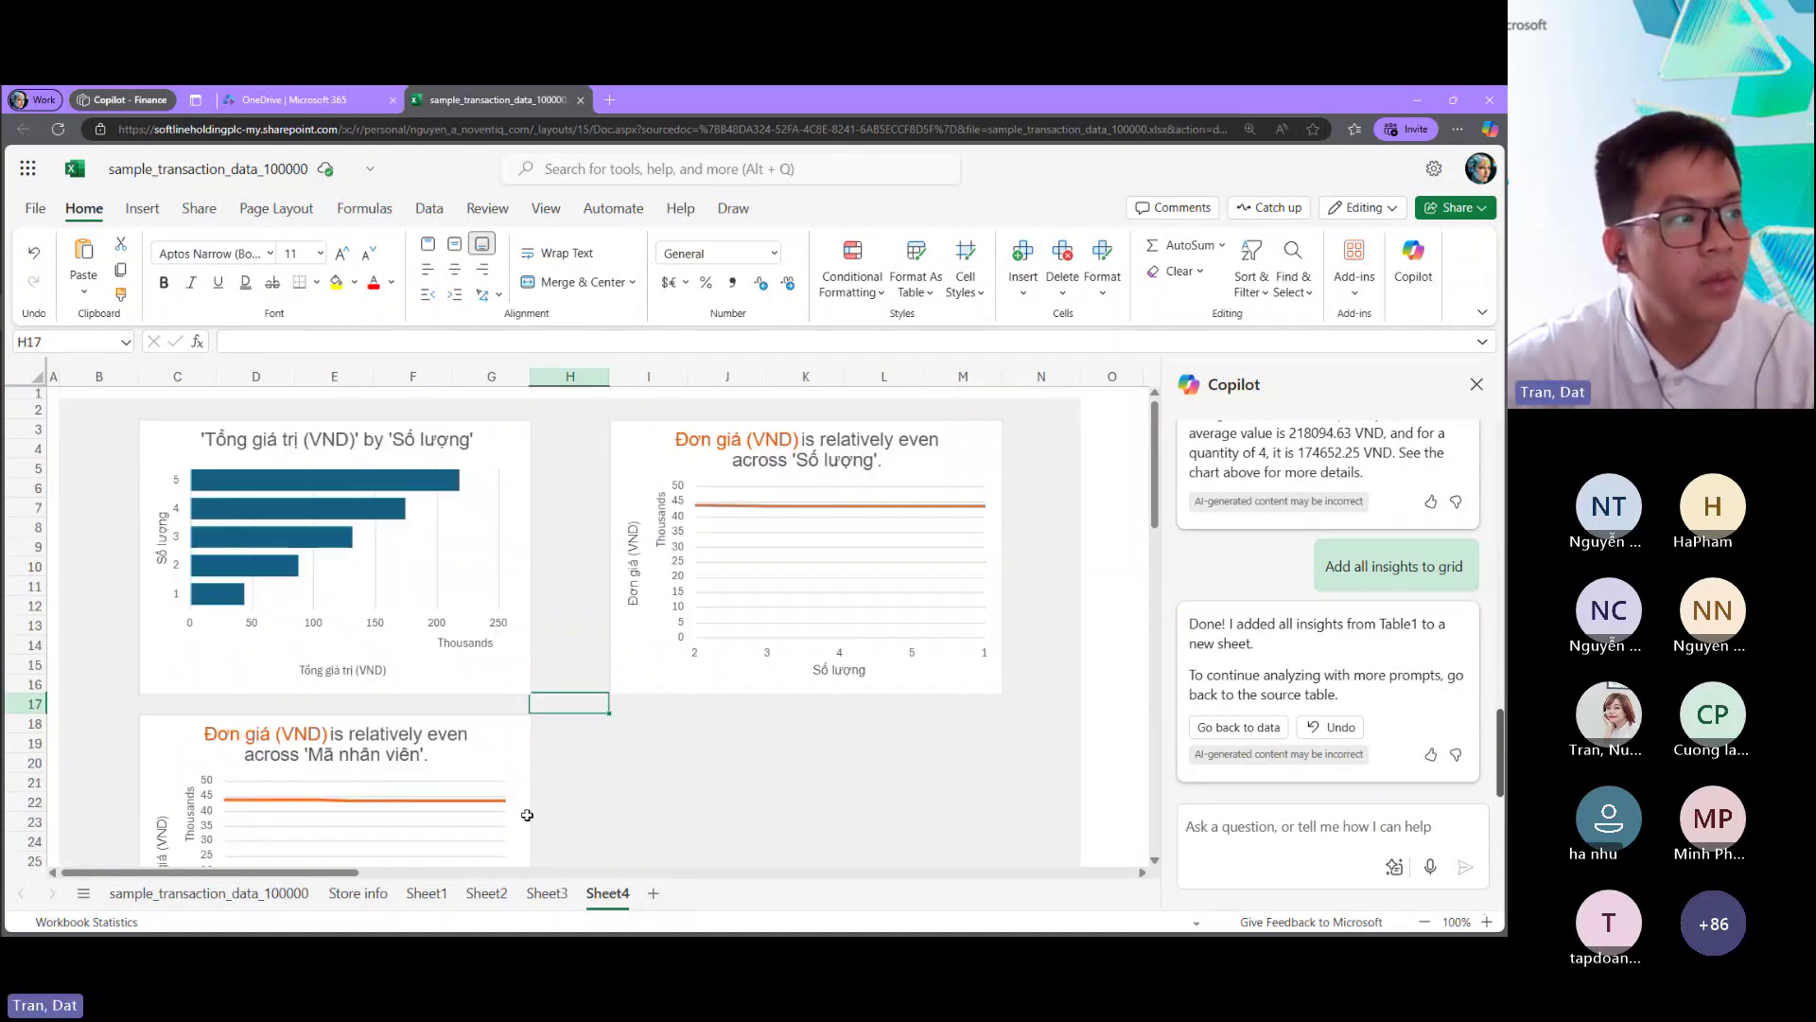
Step: Return to the first columns of the sample_transaction_data_100000 sheet and switch to the presentation slides
click(251, 893)
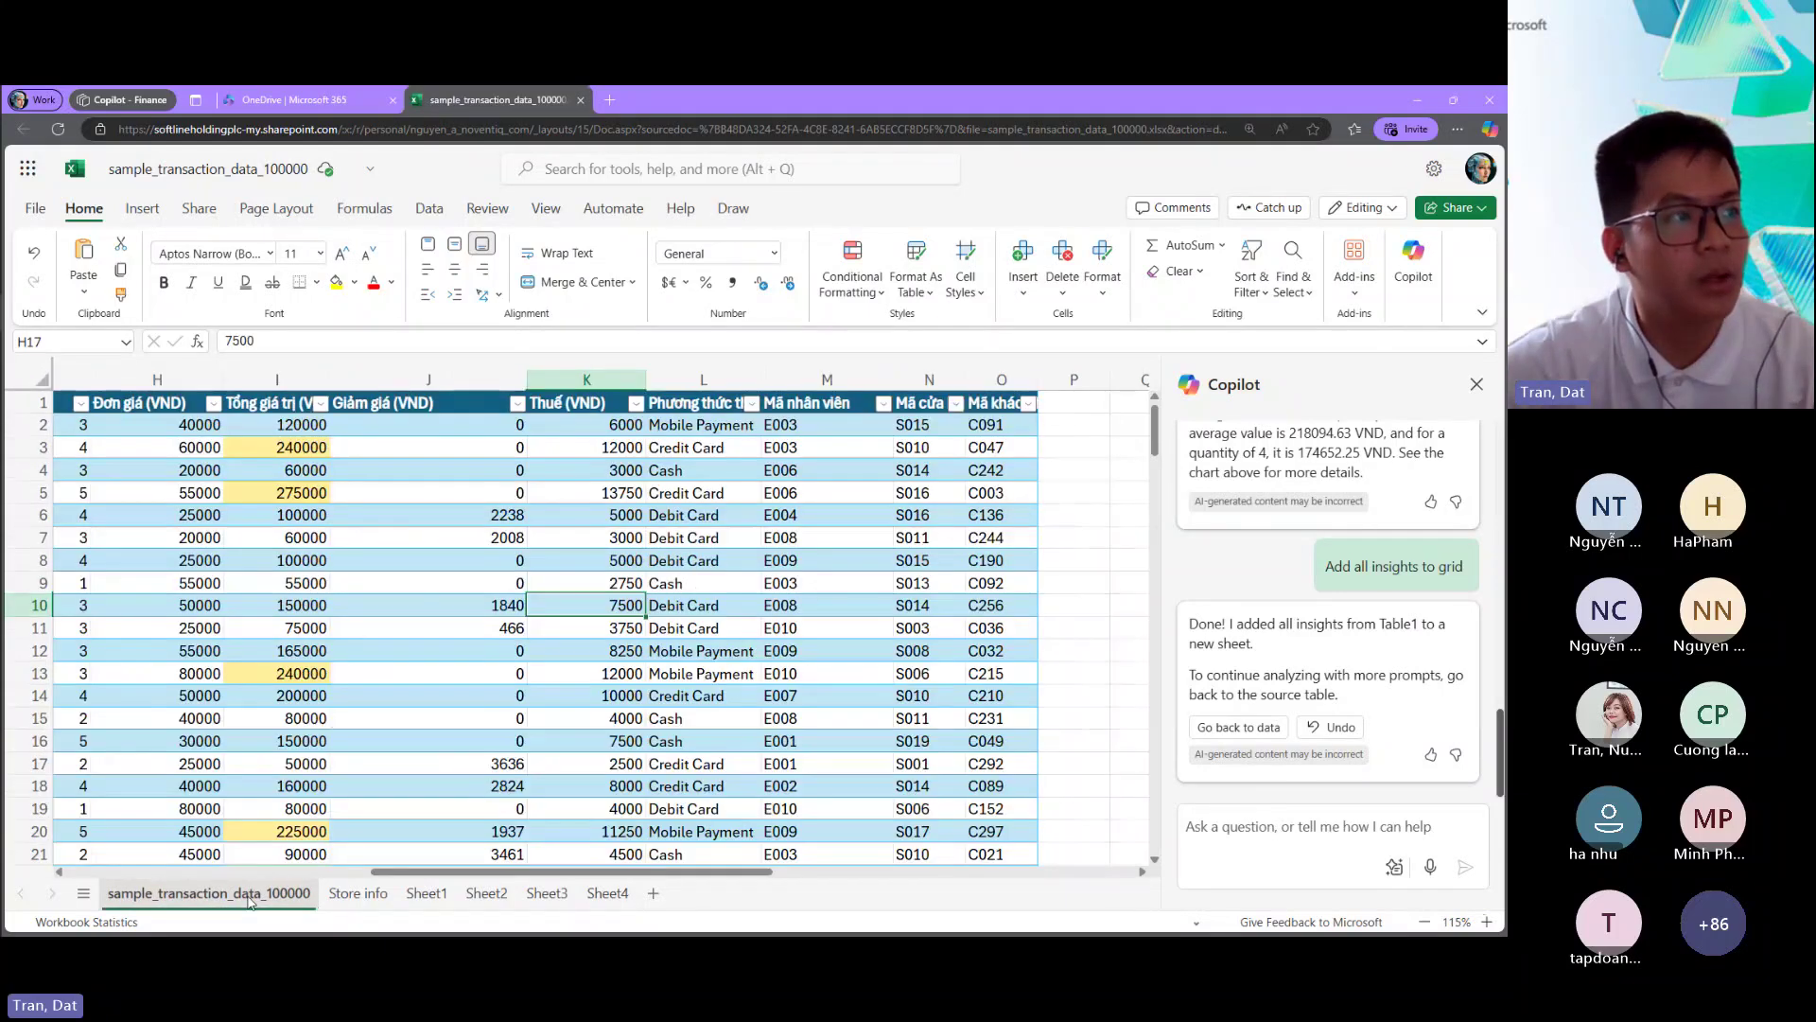
drag(402, 878, 100, 874)
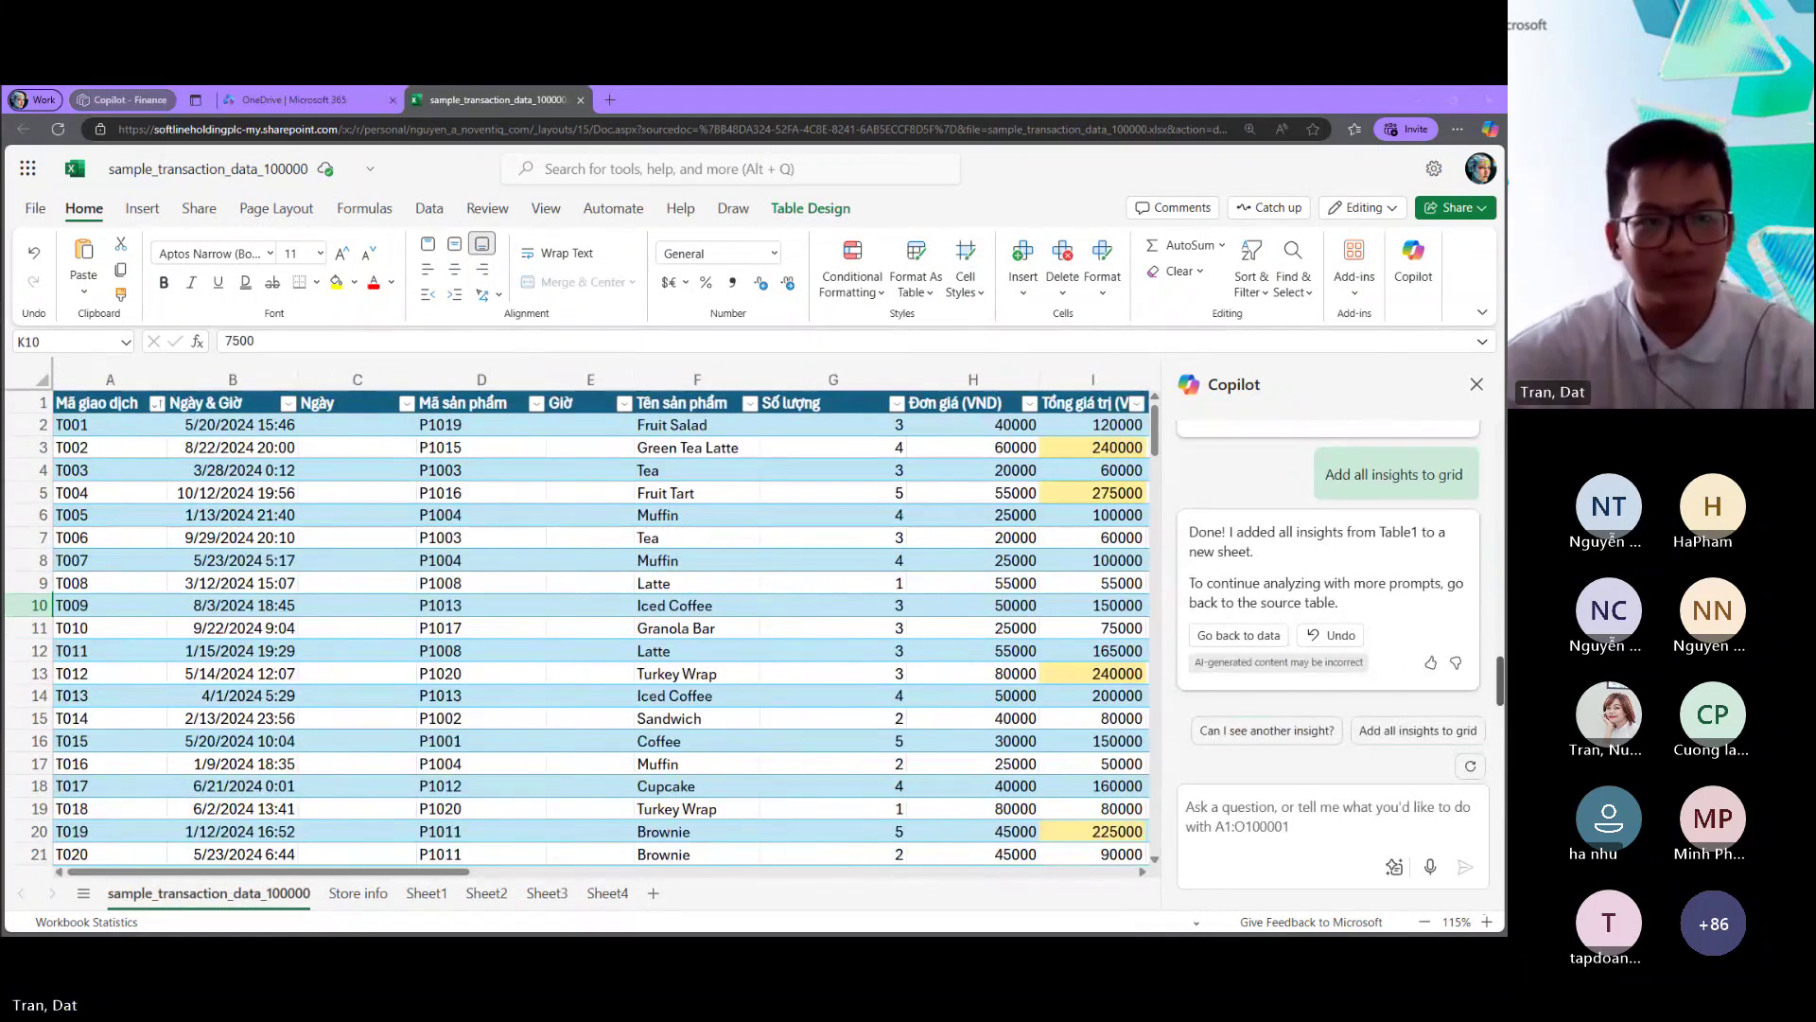
key(alt+Tab)
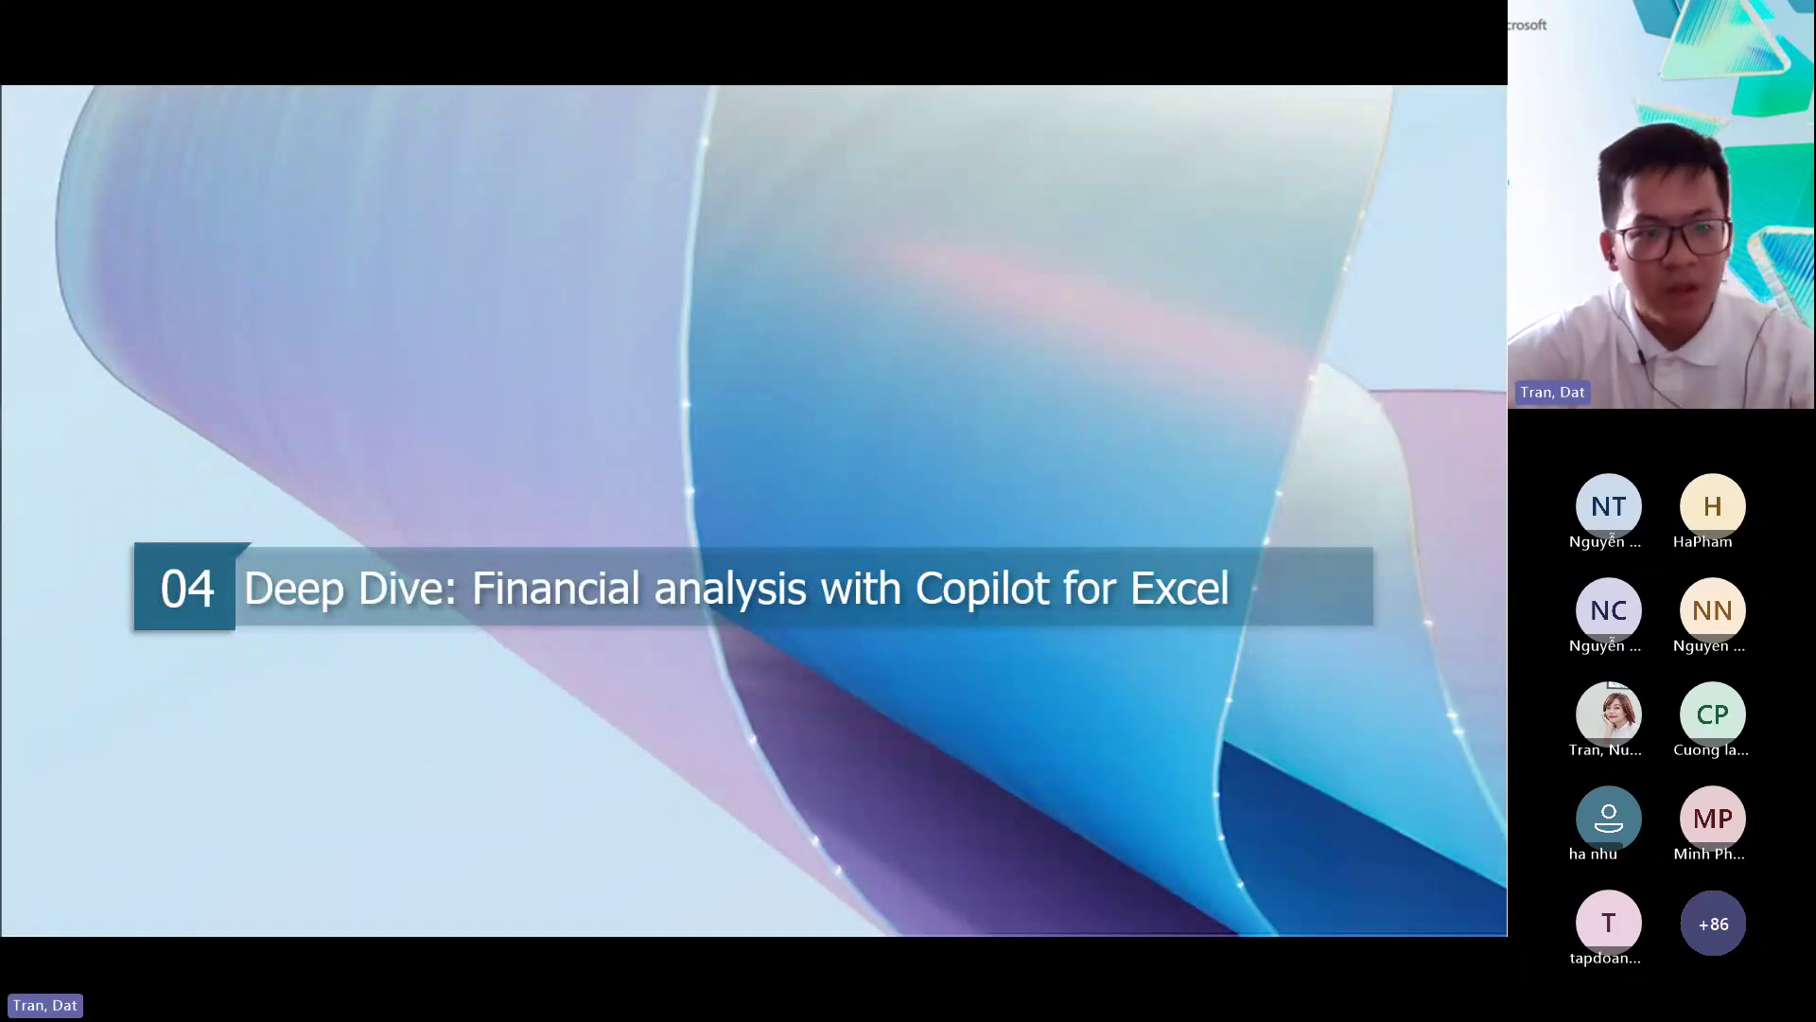